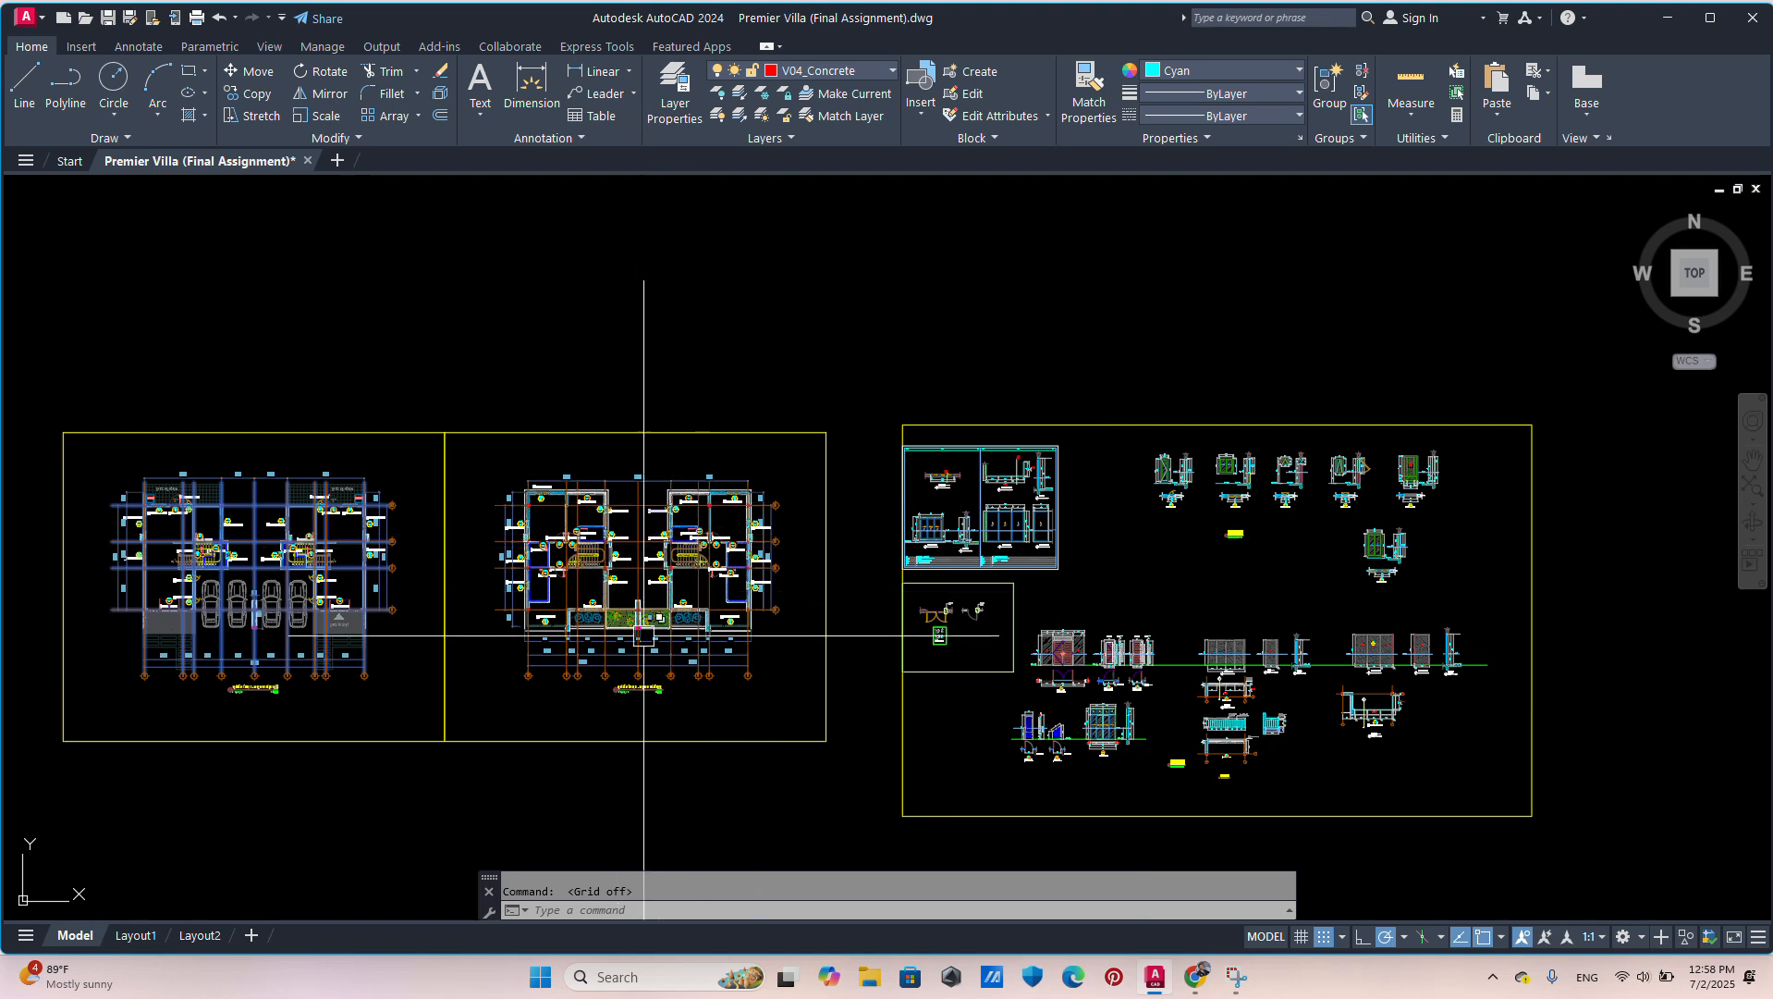
Step: Start a Write Block export and set its insert units to Millimeters
scroll(576, 645, "down", 2)
scroll(613, 732, "up", 4)
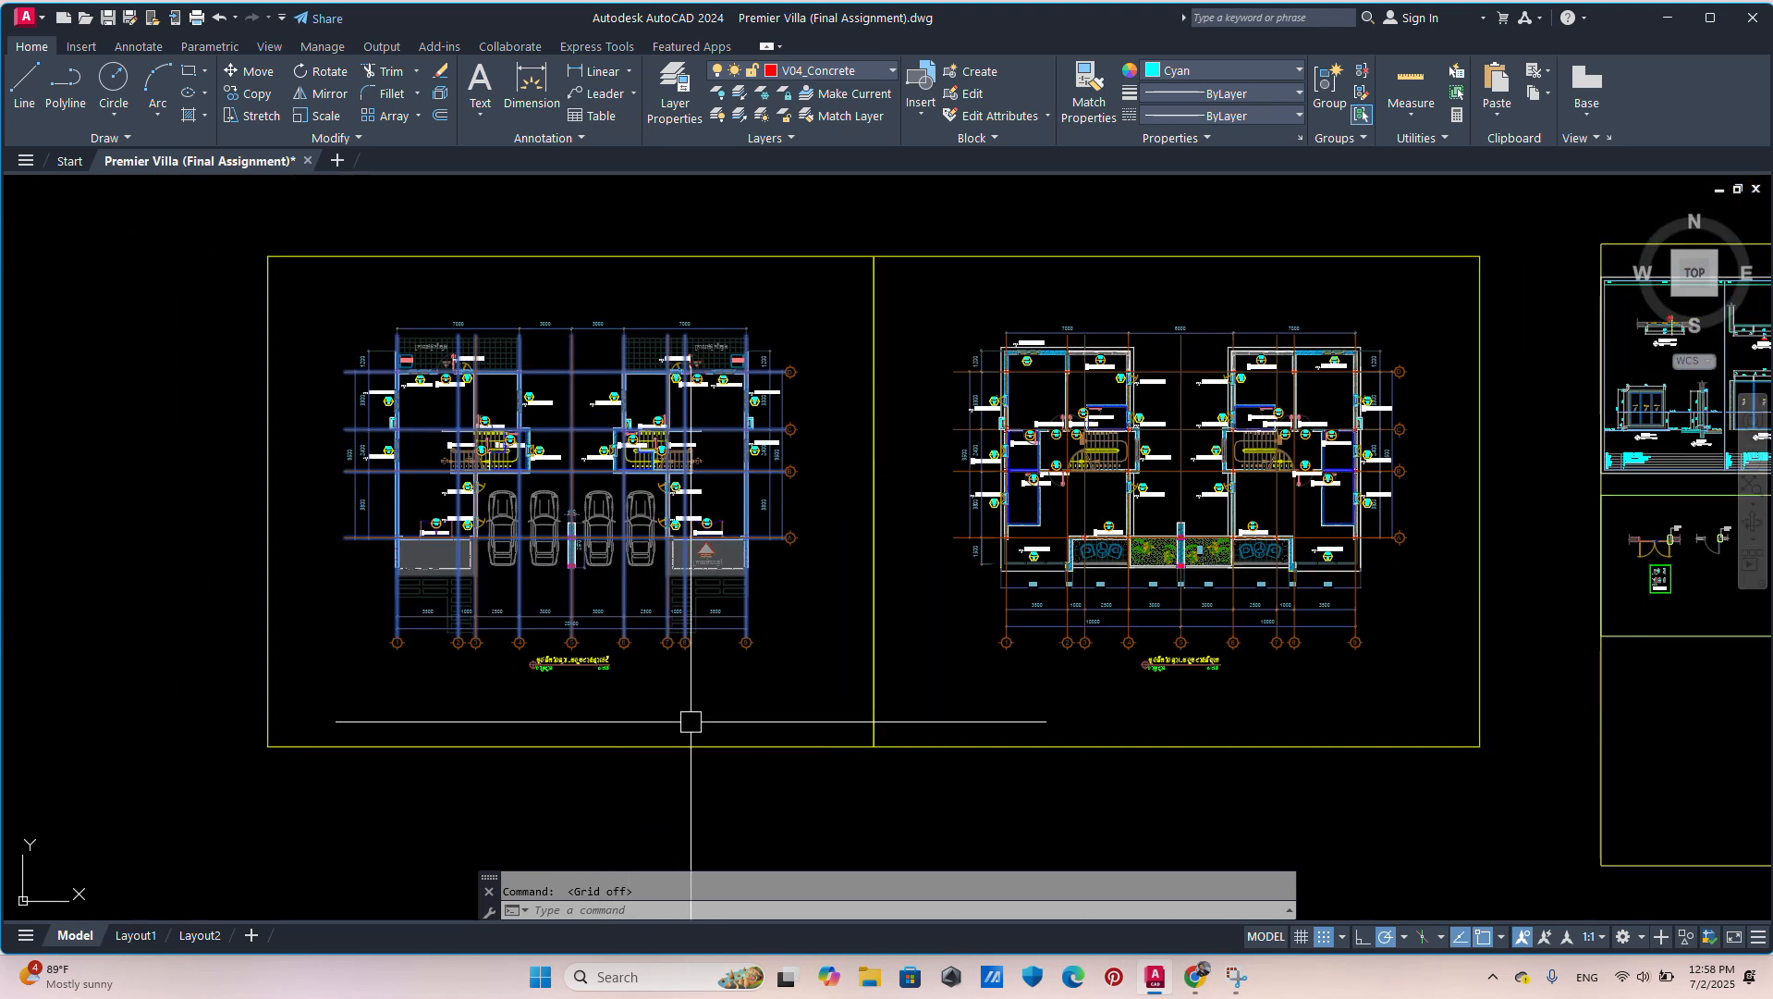
type("WB")
key("Return")
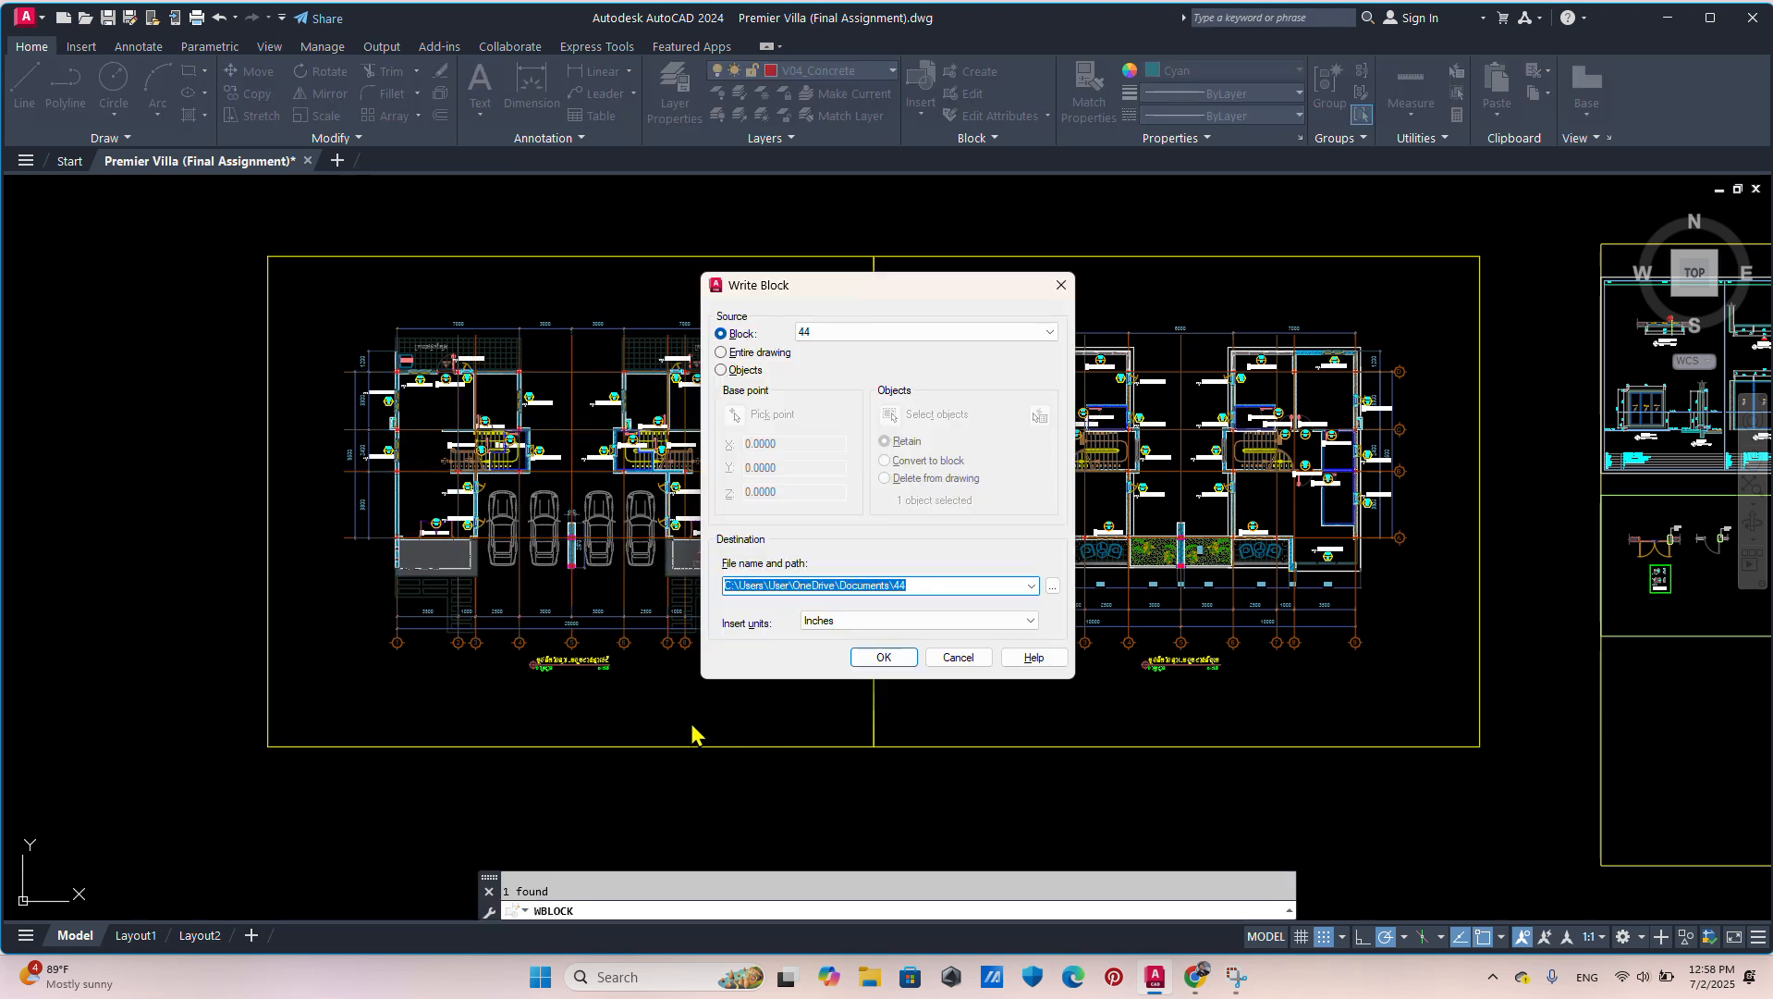
left_click(1030, 621)
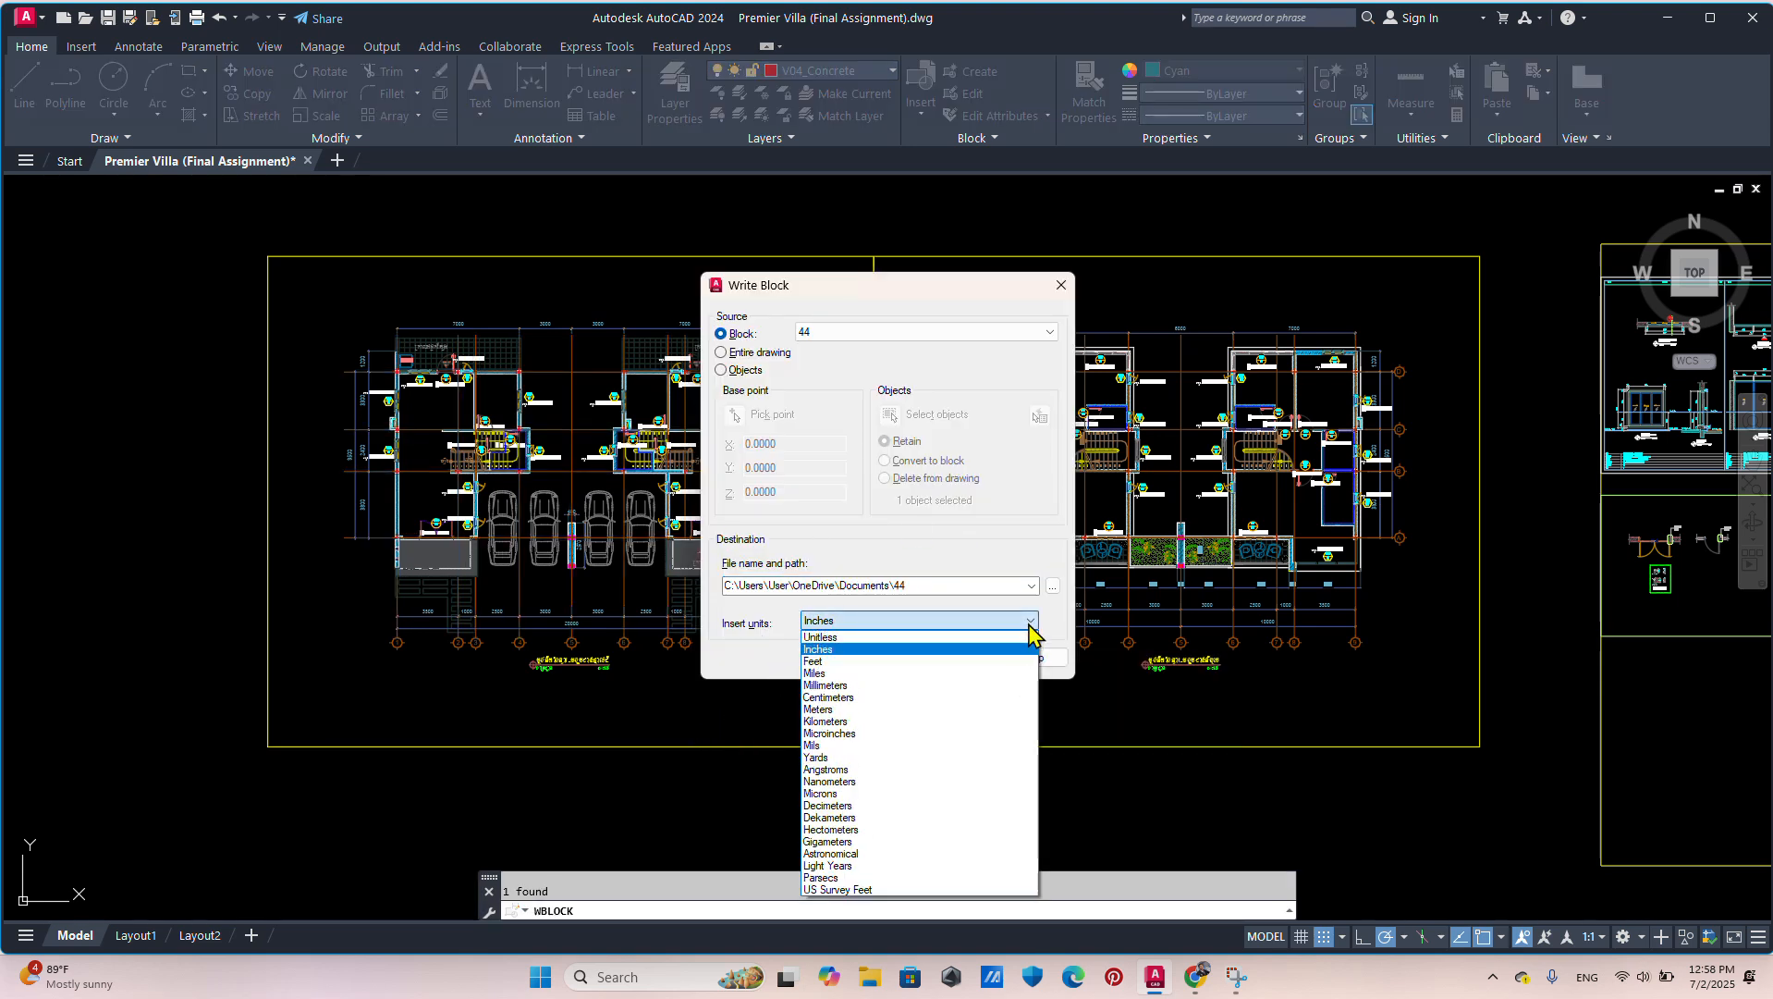
left_click(874, 685)
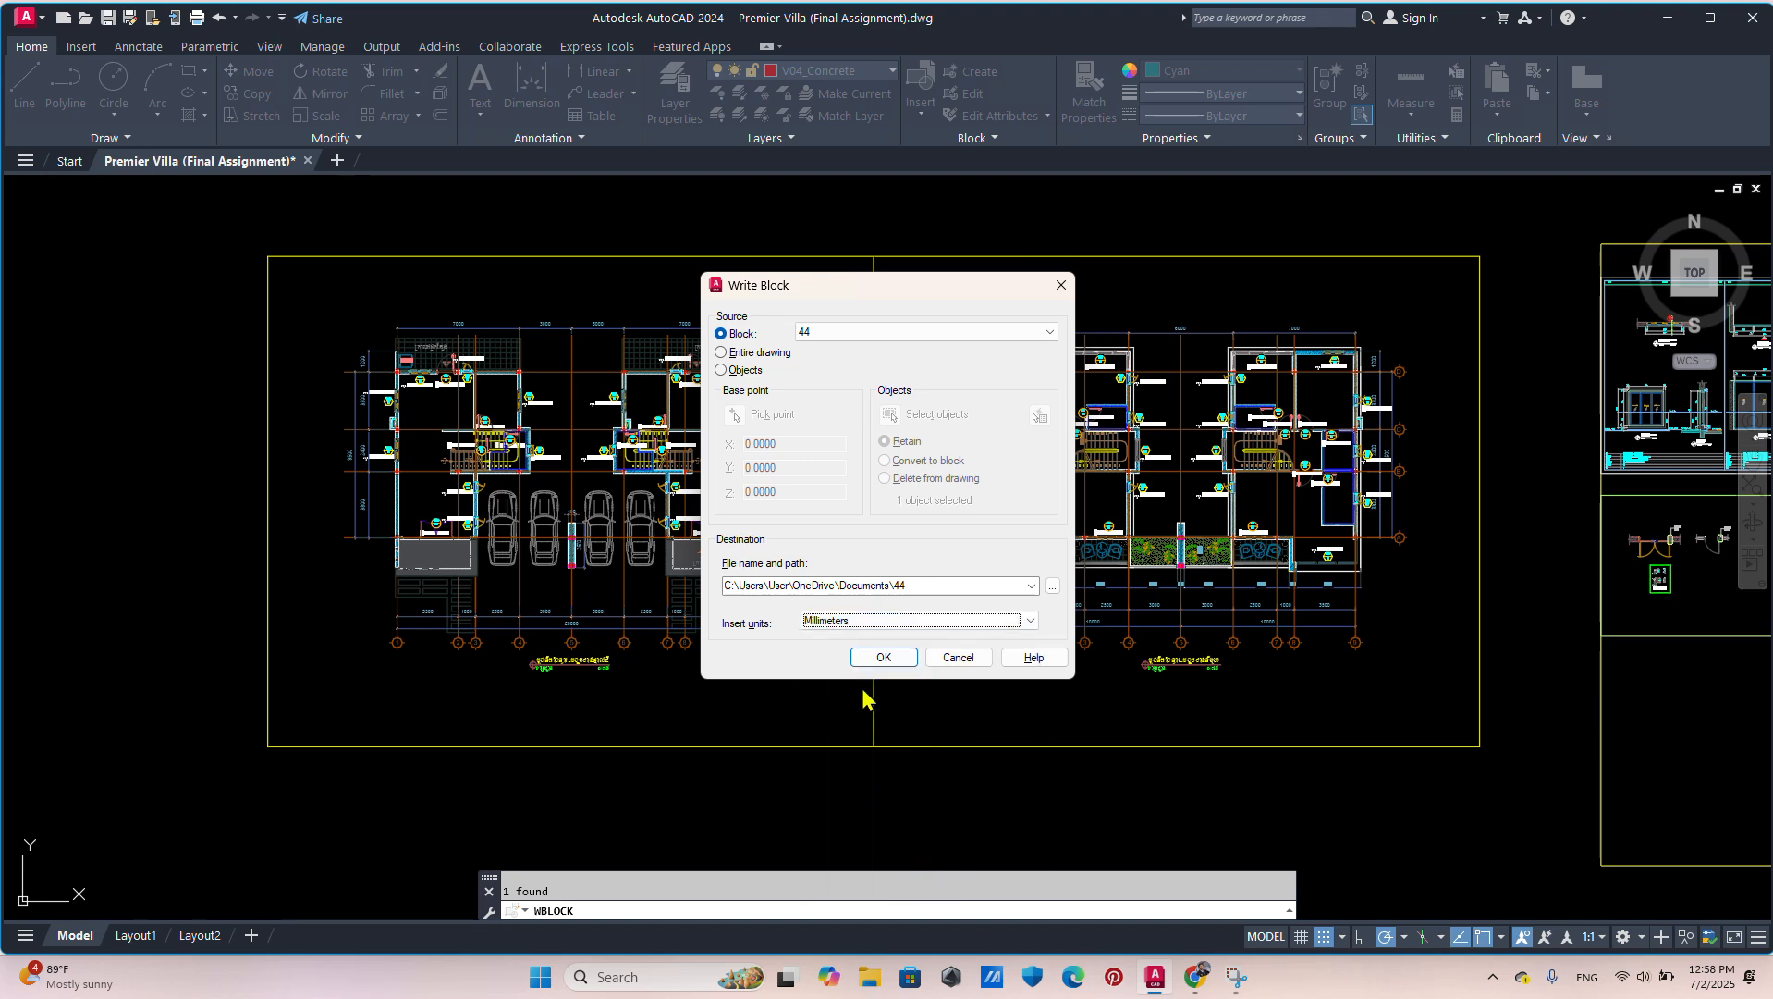
Step: Browse for the destination in Documents and name the drawing file "sketch for" followed by the Khmer word
left_click(1052, 586)
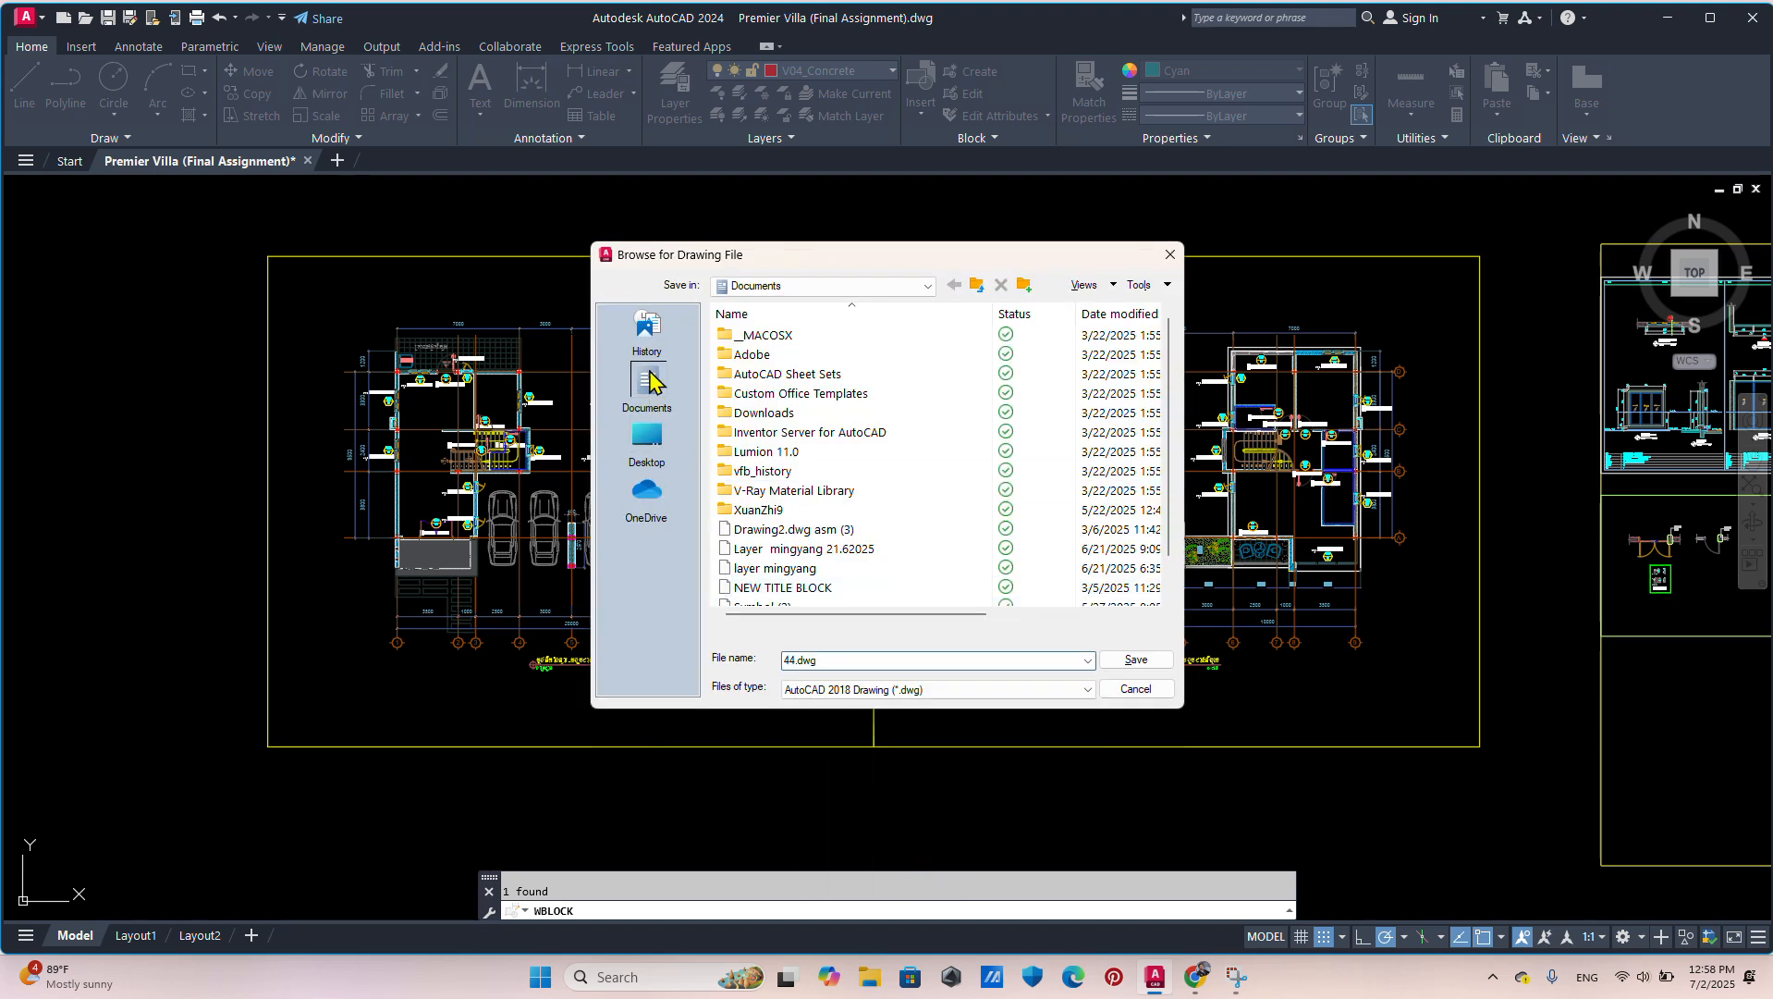
scroll(740, 448, "down", 1)
double_click(803, 659)
key("BackSpace")
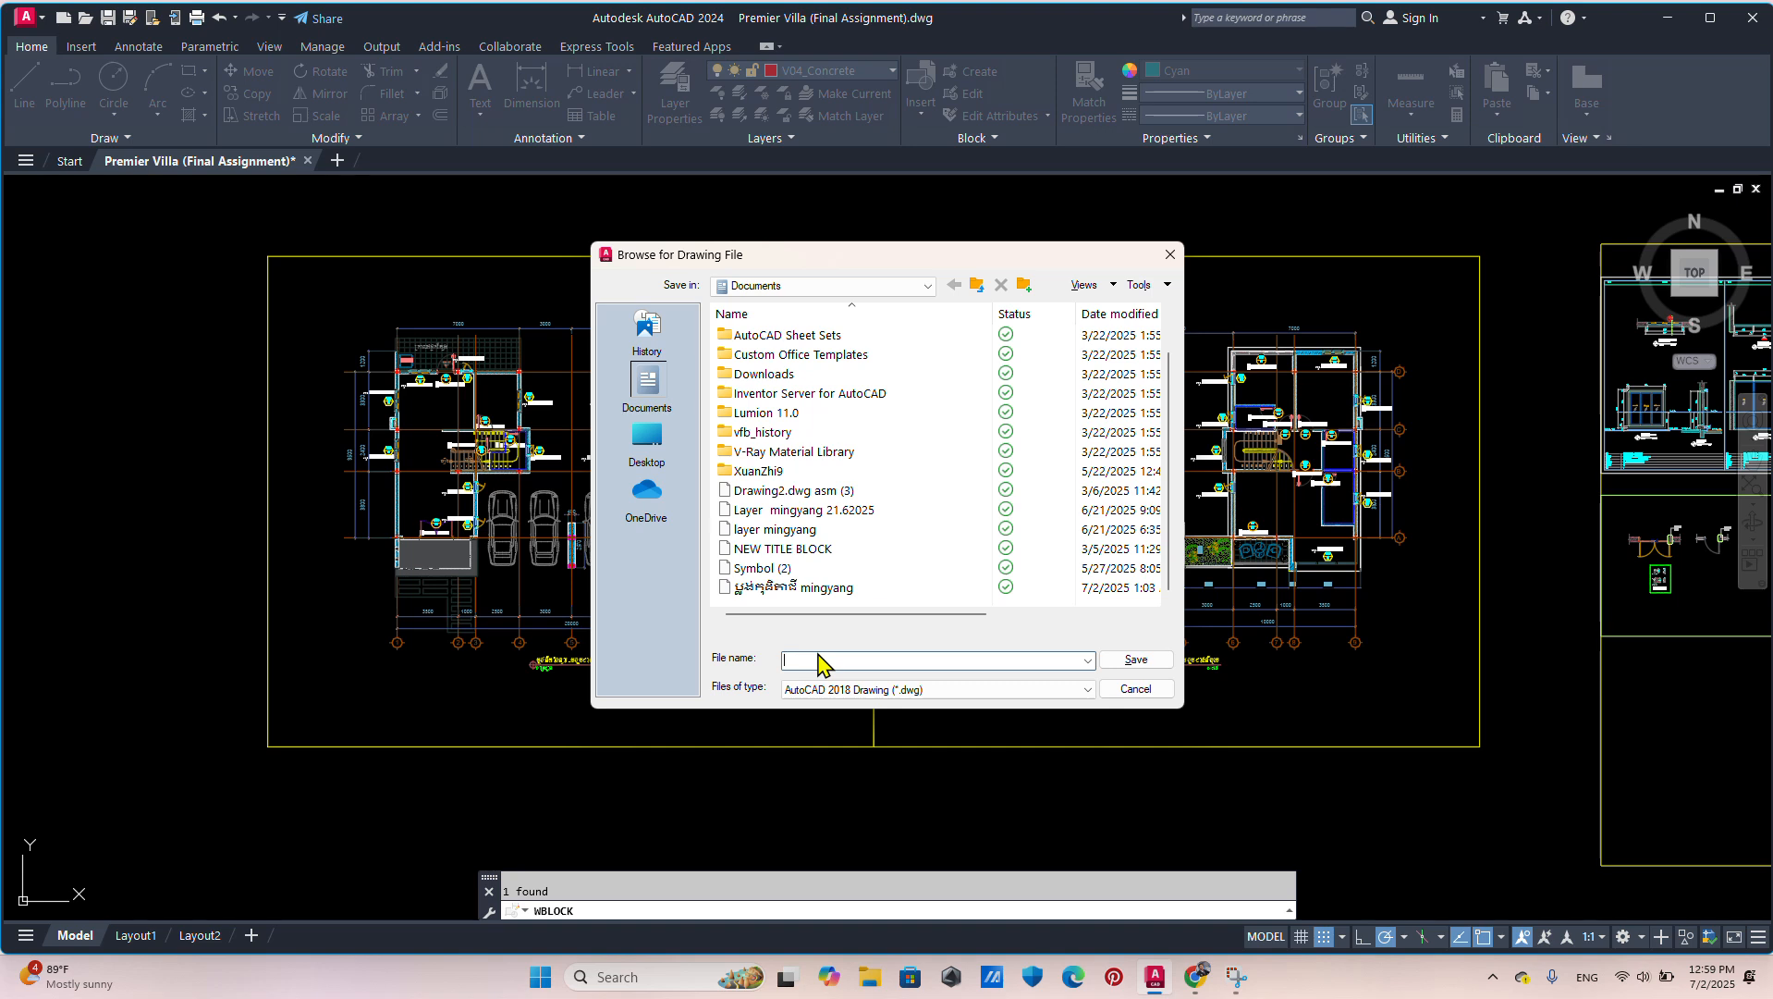
type("sketch for")
key("alt+shift")
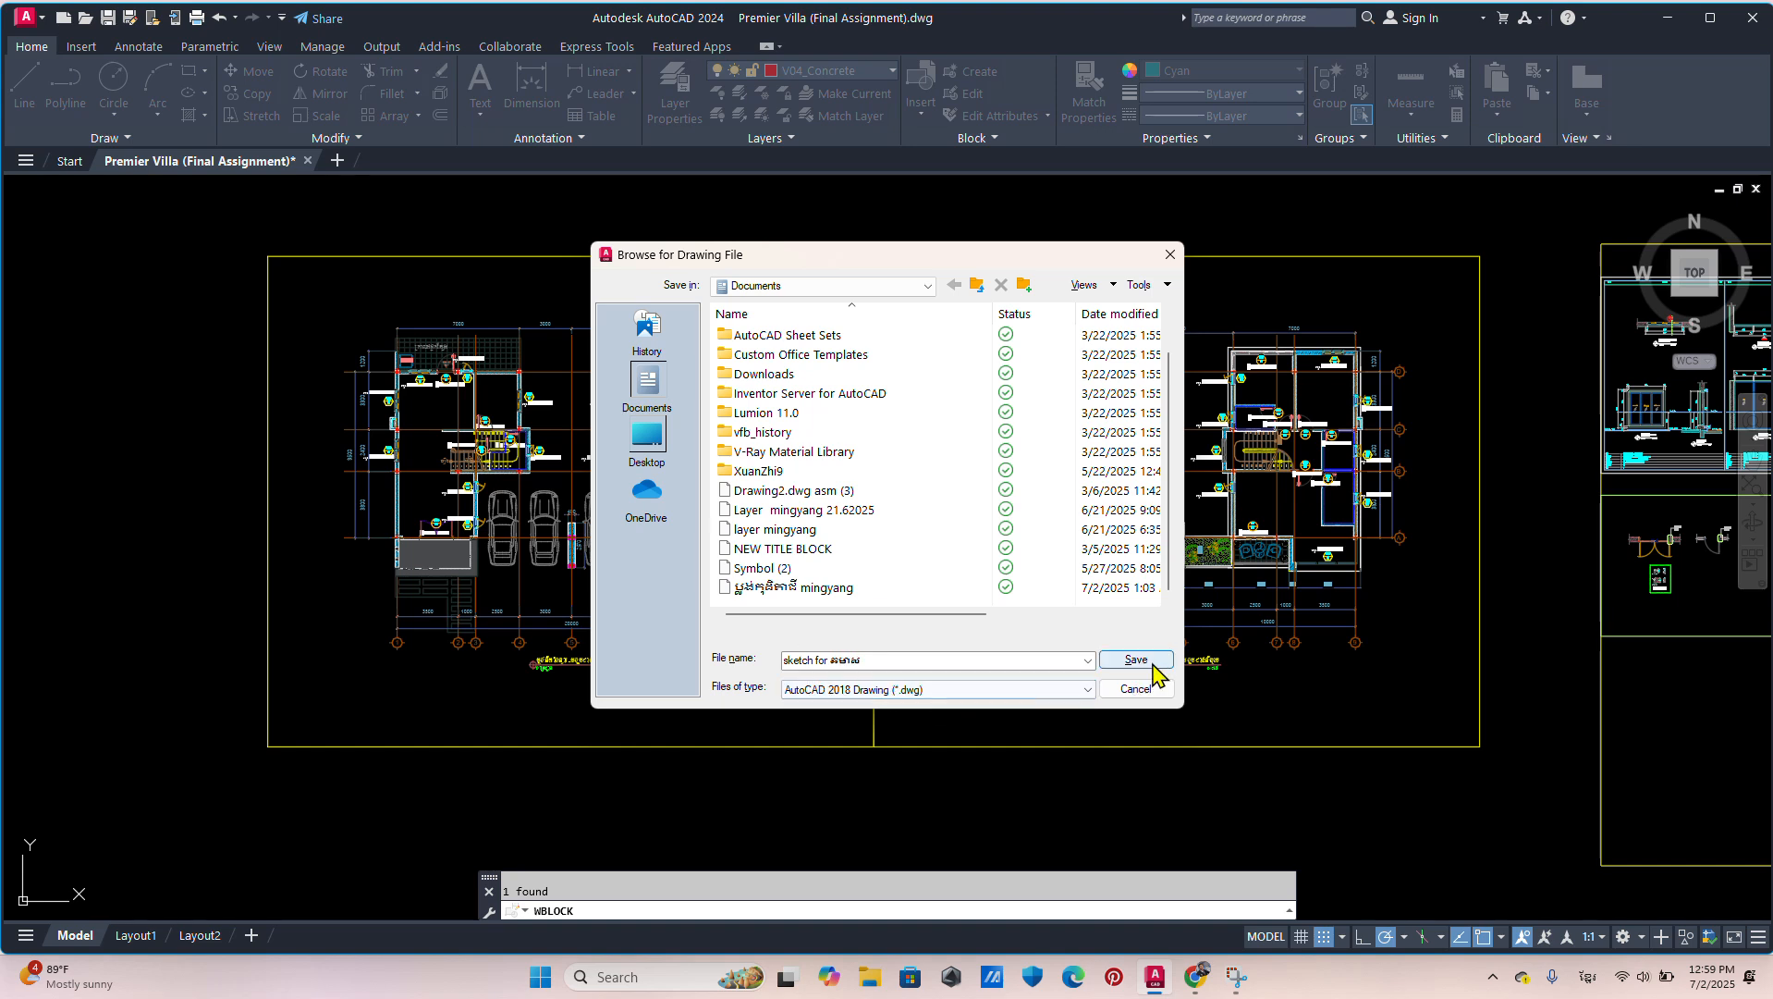
Step: Keep the AutoCAD 2018 Drawing (*.dwg) file type, save the destination and write block 44 out to that file
left_click(1089, 689)
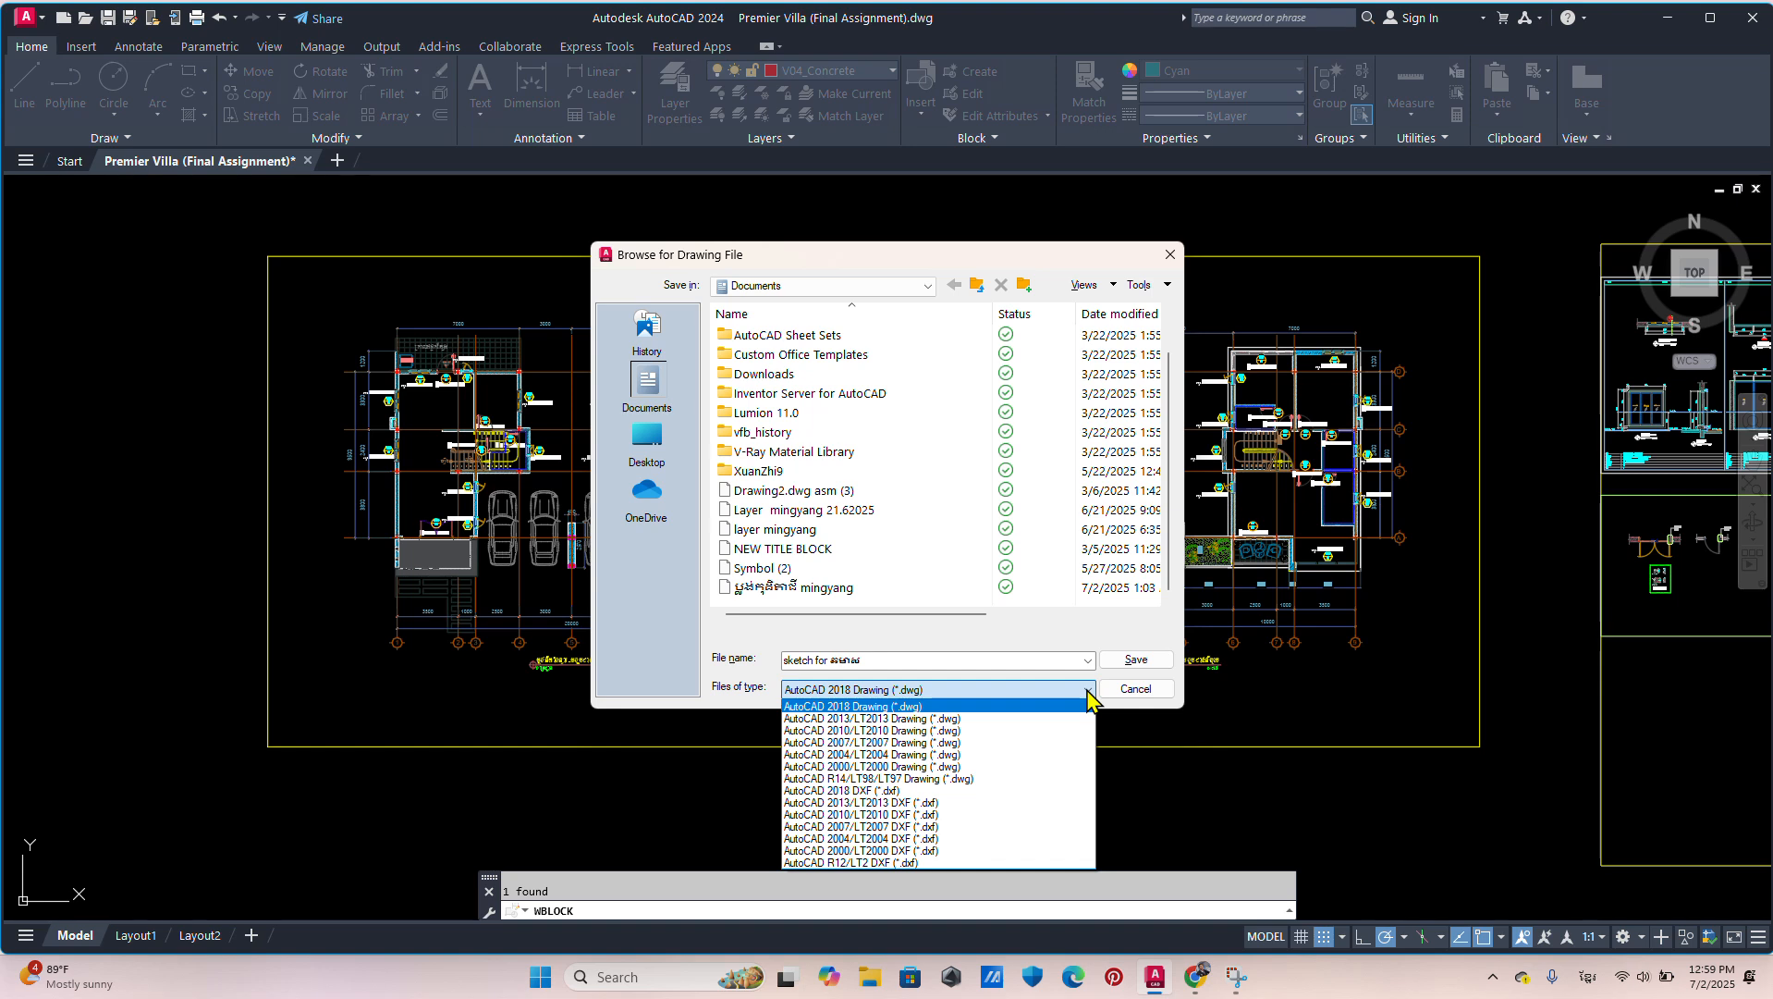
left_click(1088, 692)
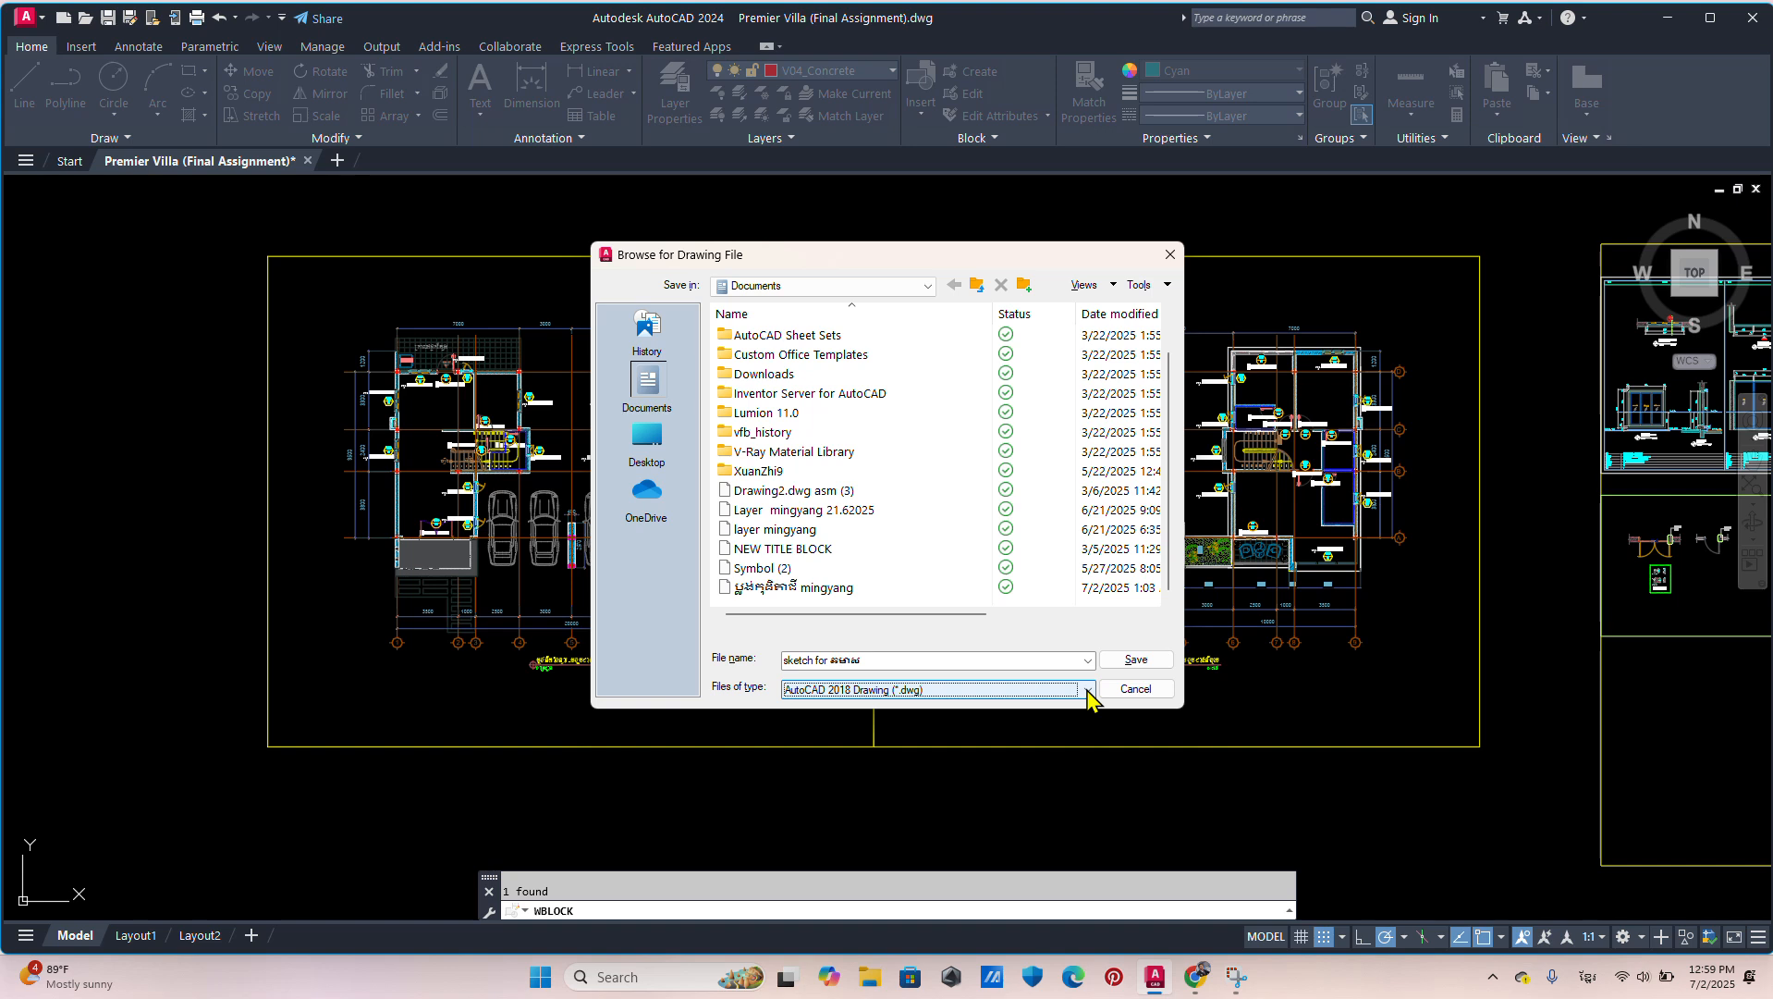
left_click(1089, 689)
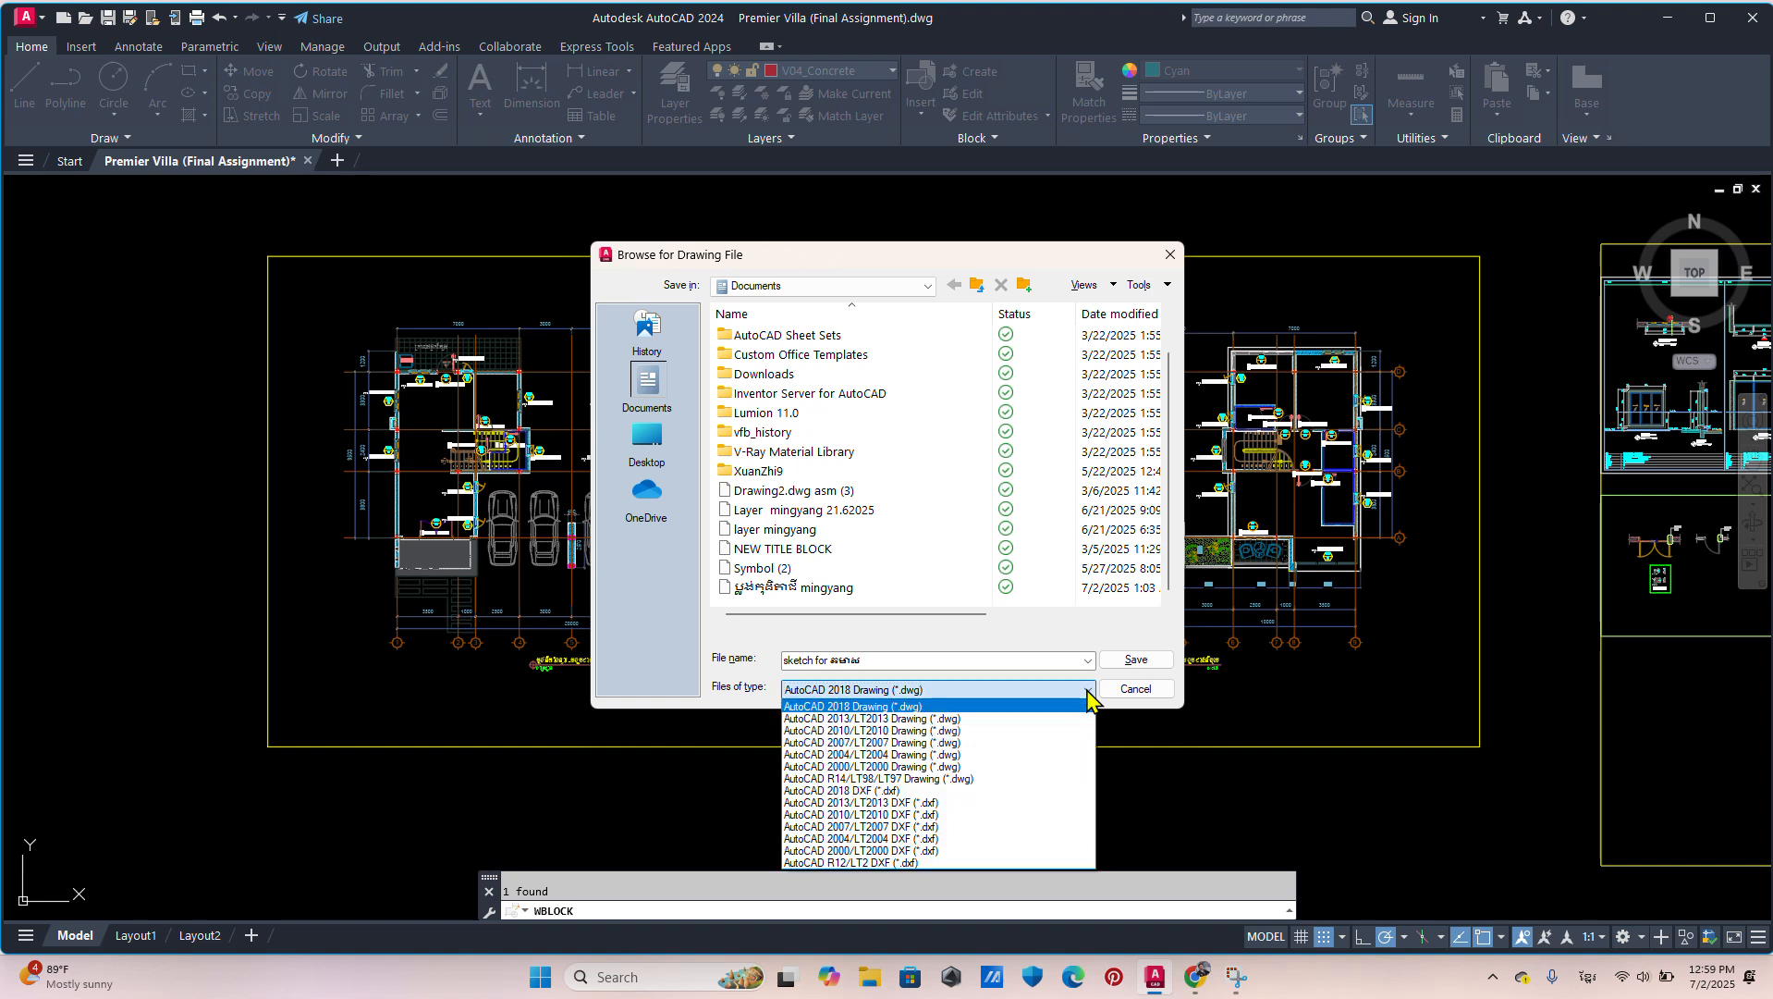
left_click(1088, 692)
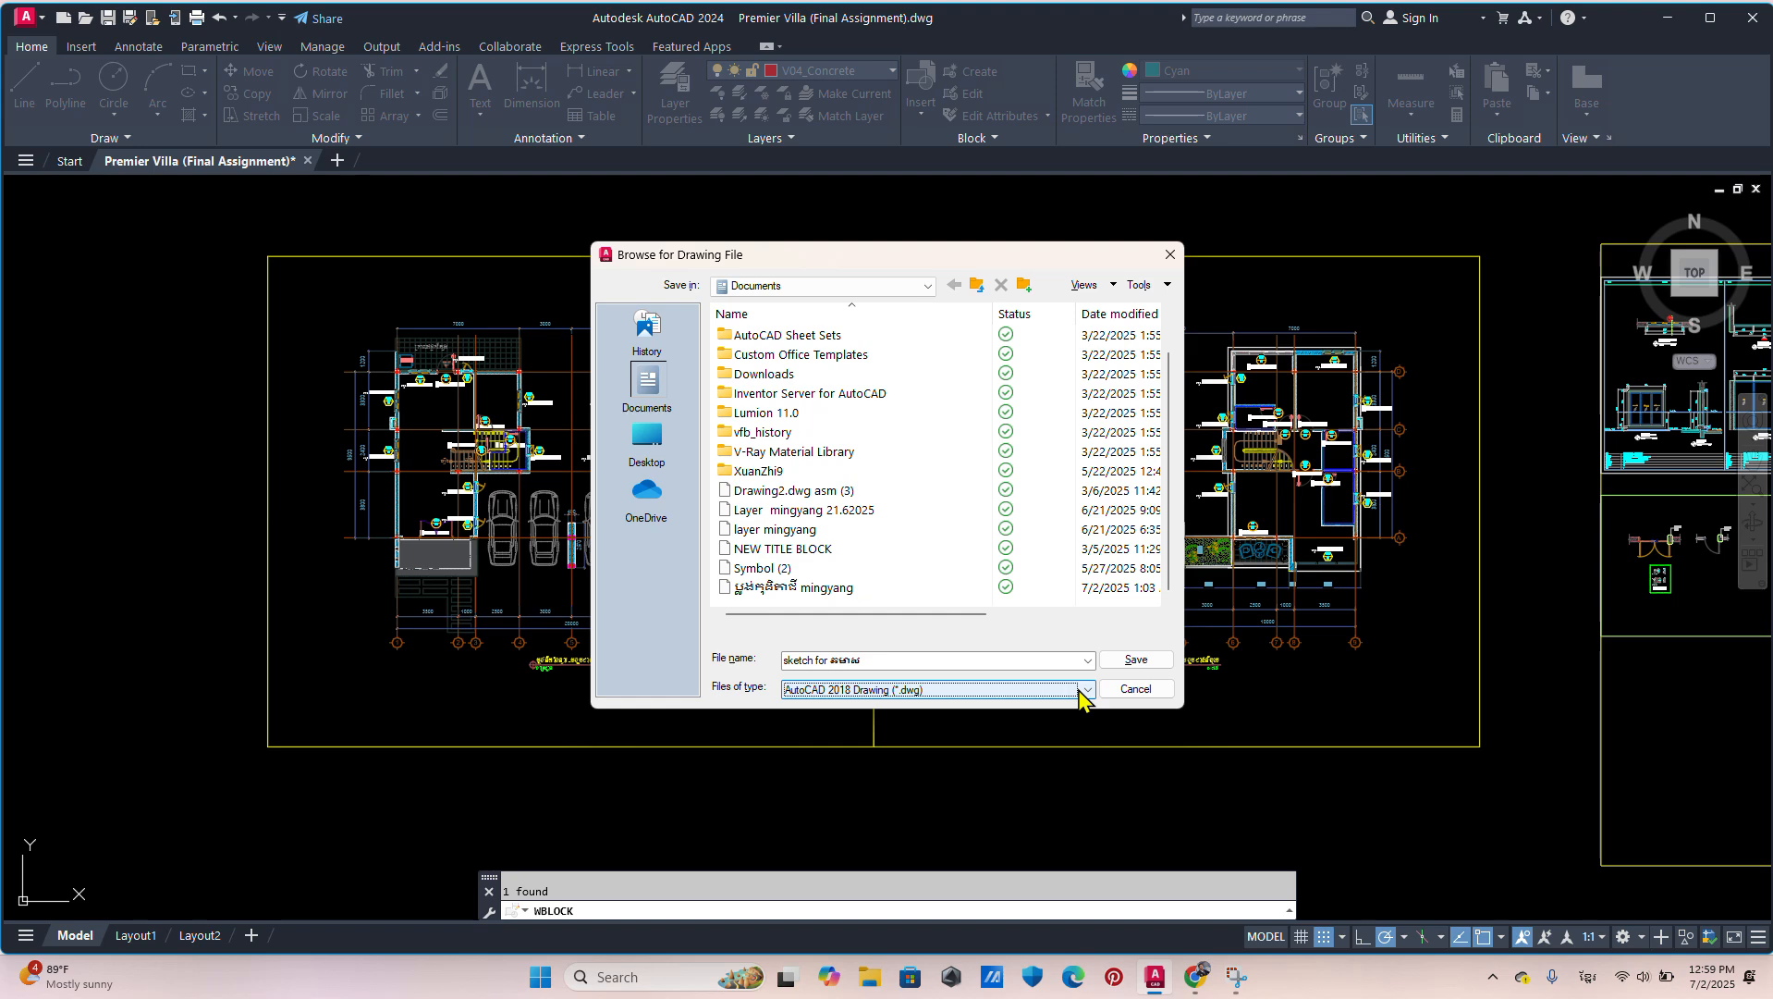
left_click(1121, 662)
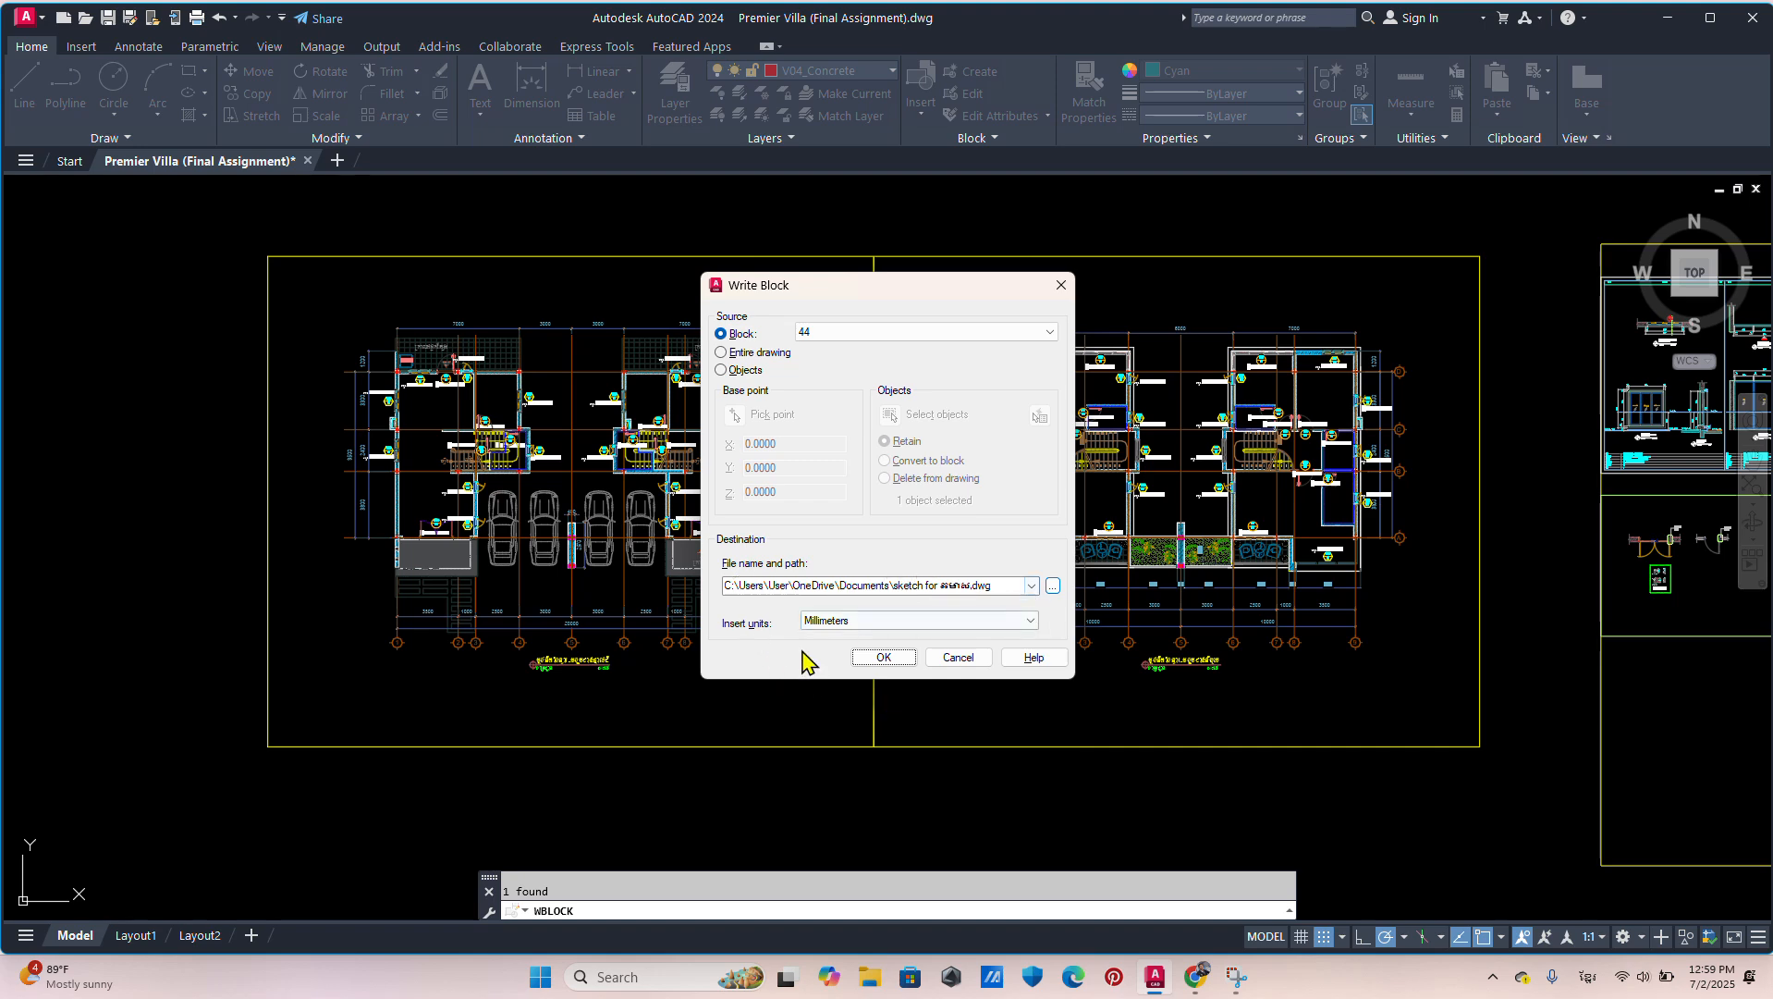
left_click(880, 657)
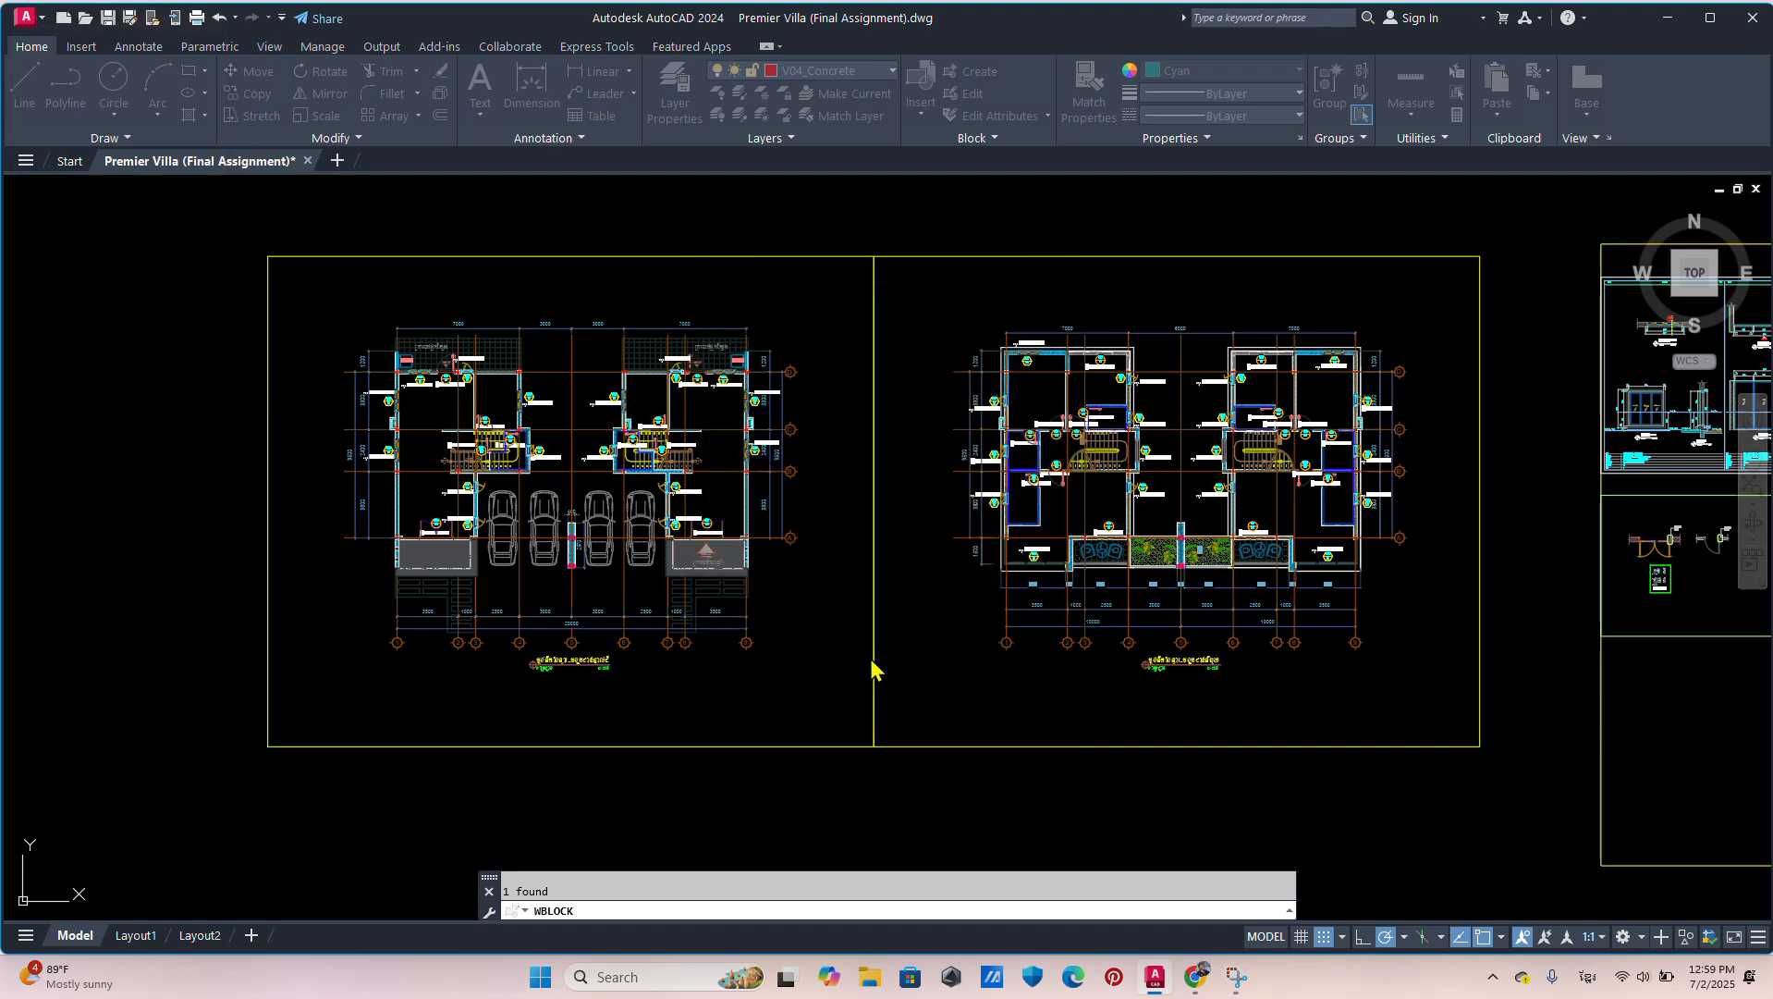
Step: Start a second Write Block export based on objects and set its insert units to Millimeters
scroll(853, 658, "down", 4)
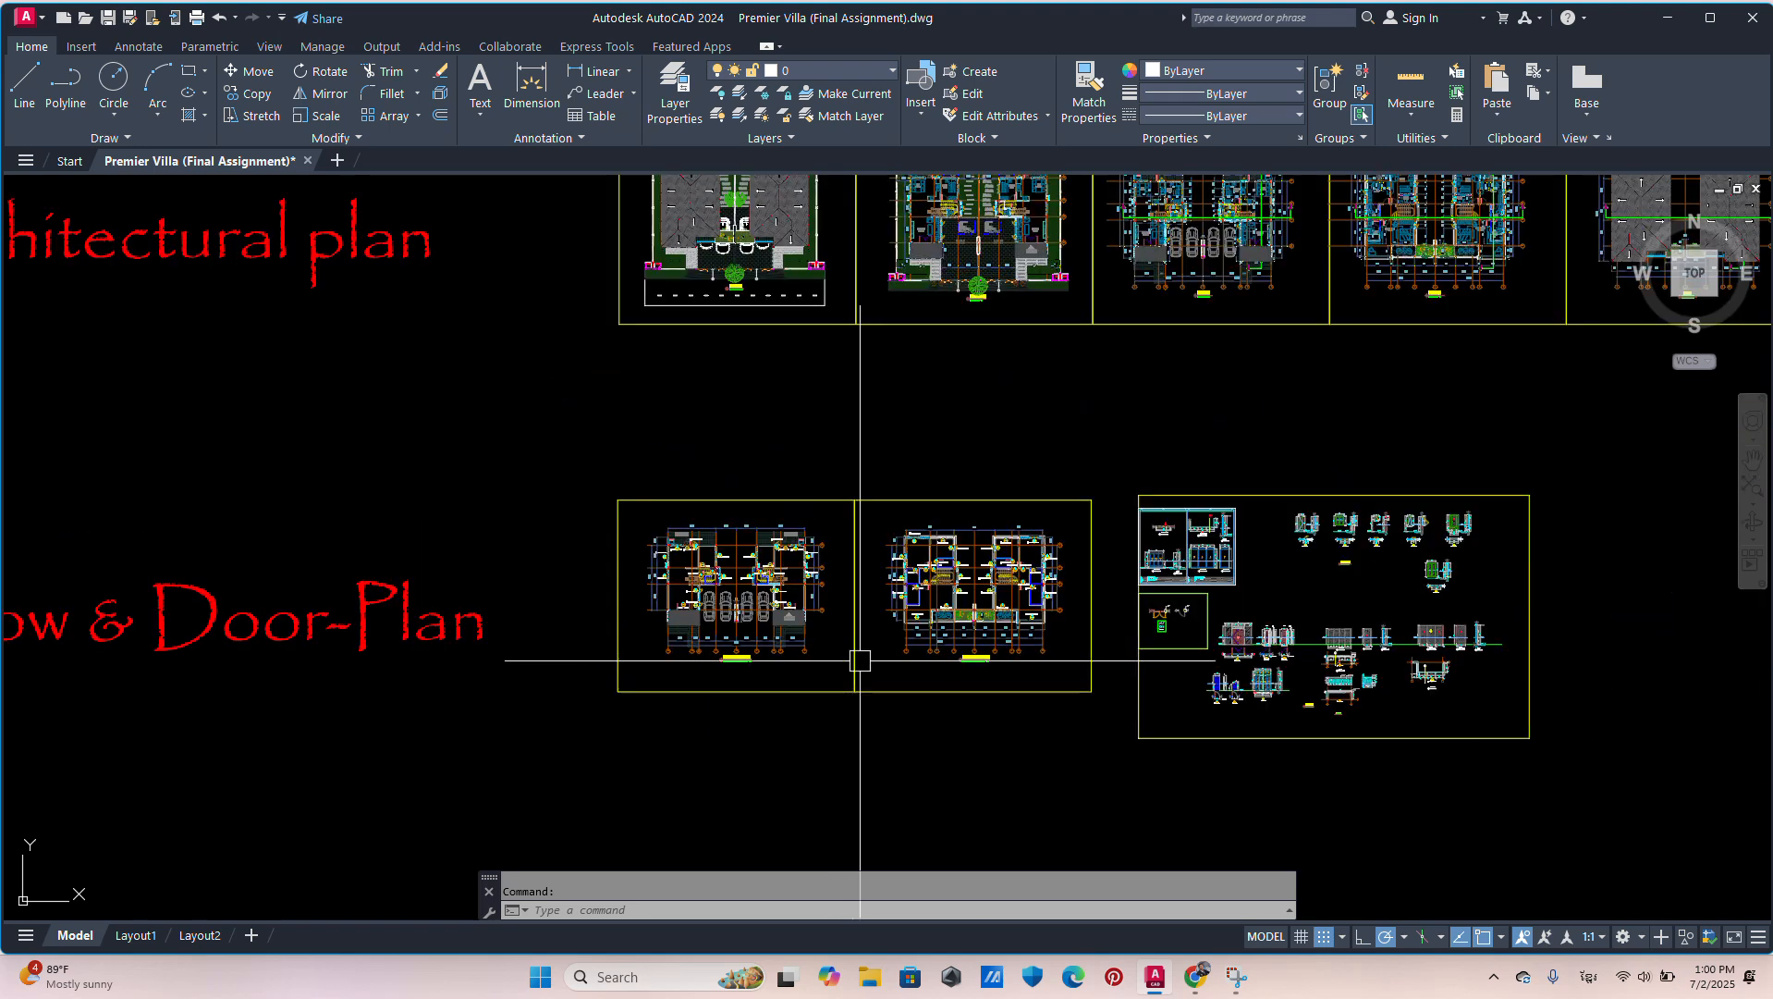
middle_click_drag(853, 658, 761, 661)
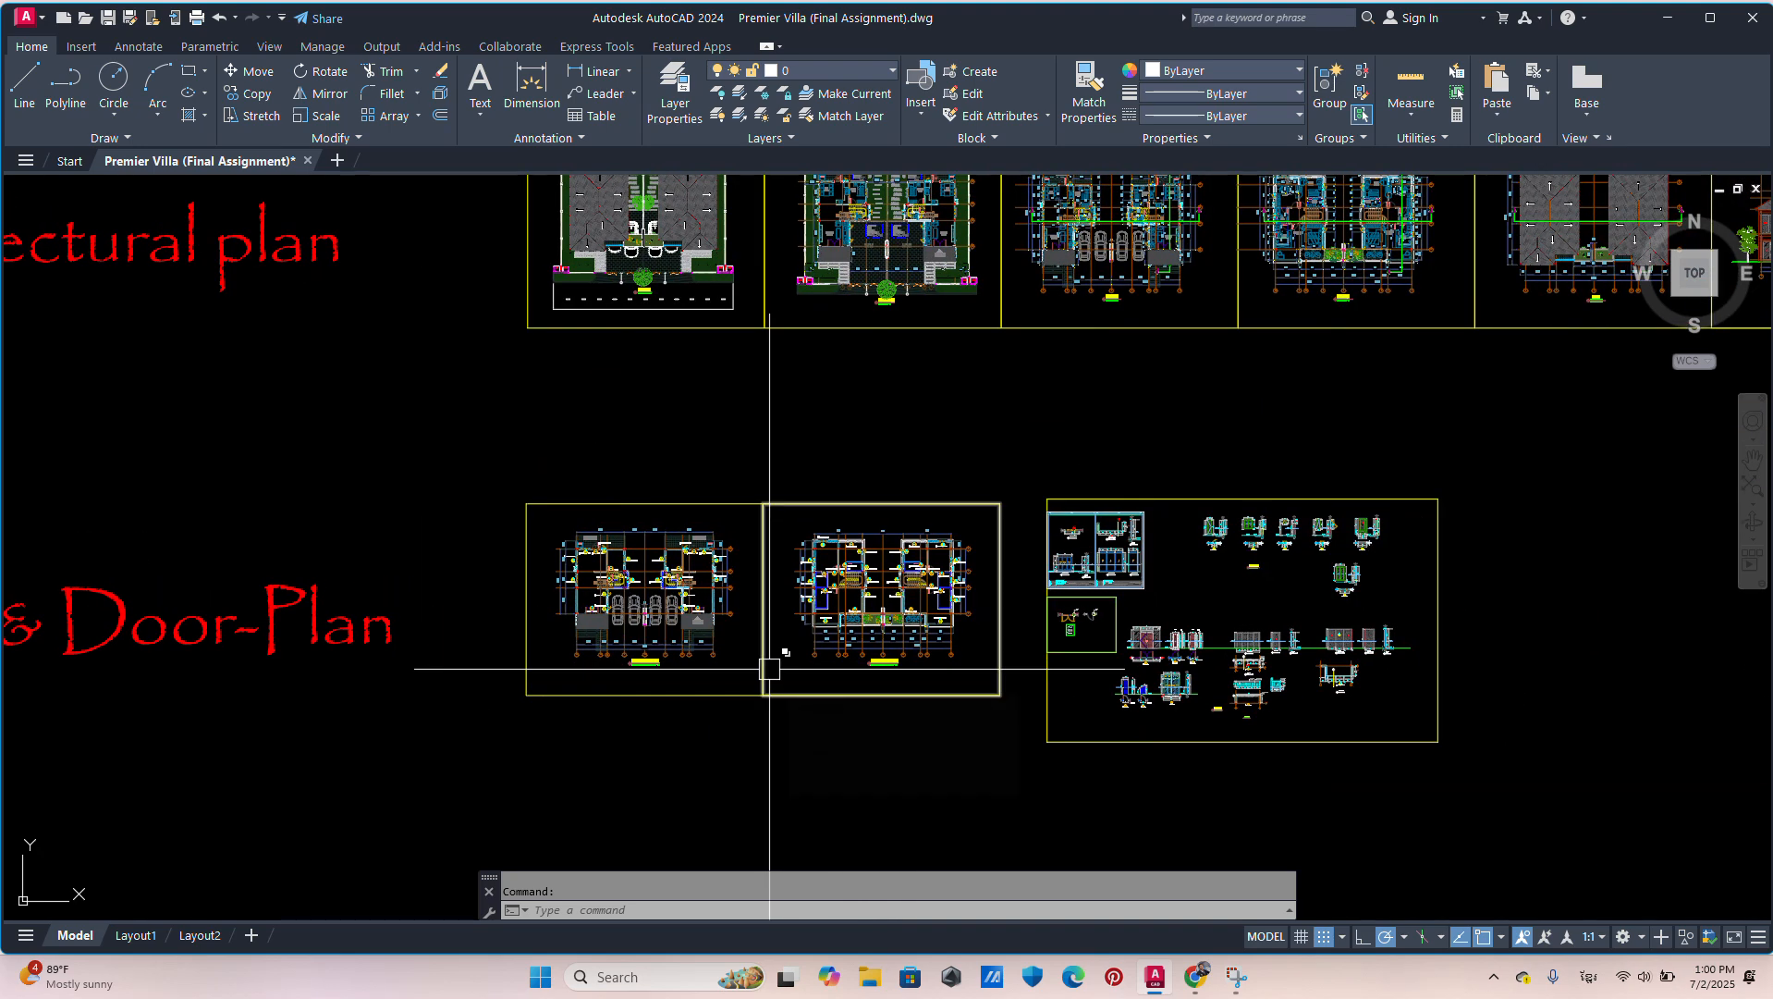
scroll(780, 652, "up", 4)
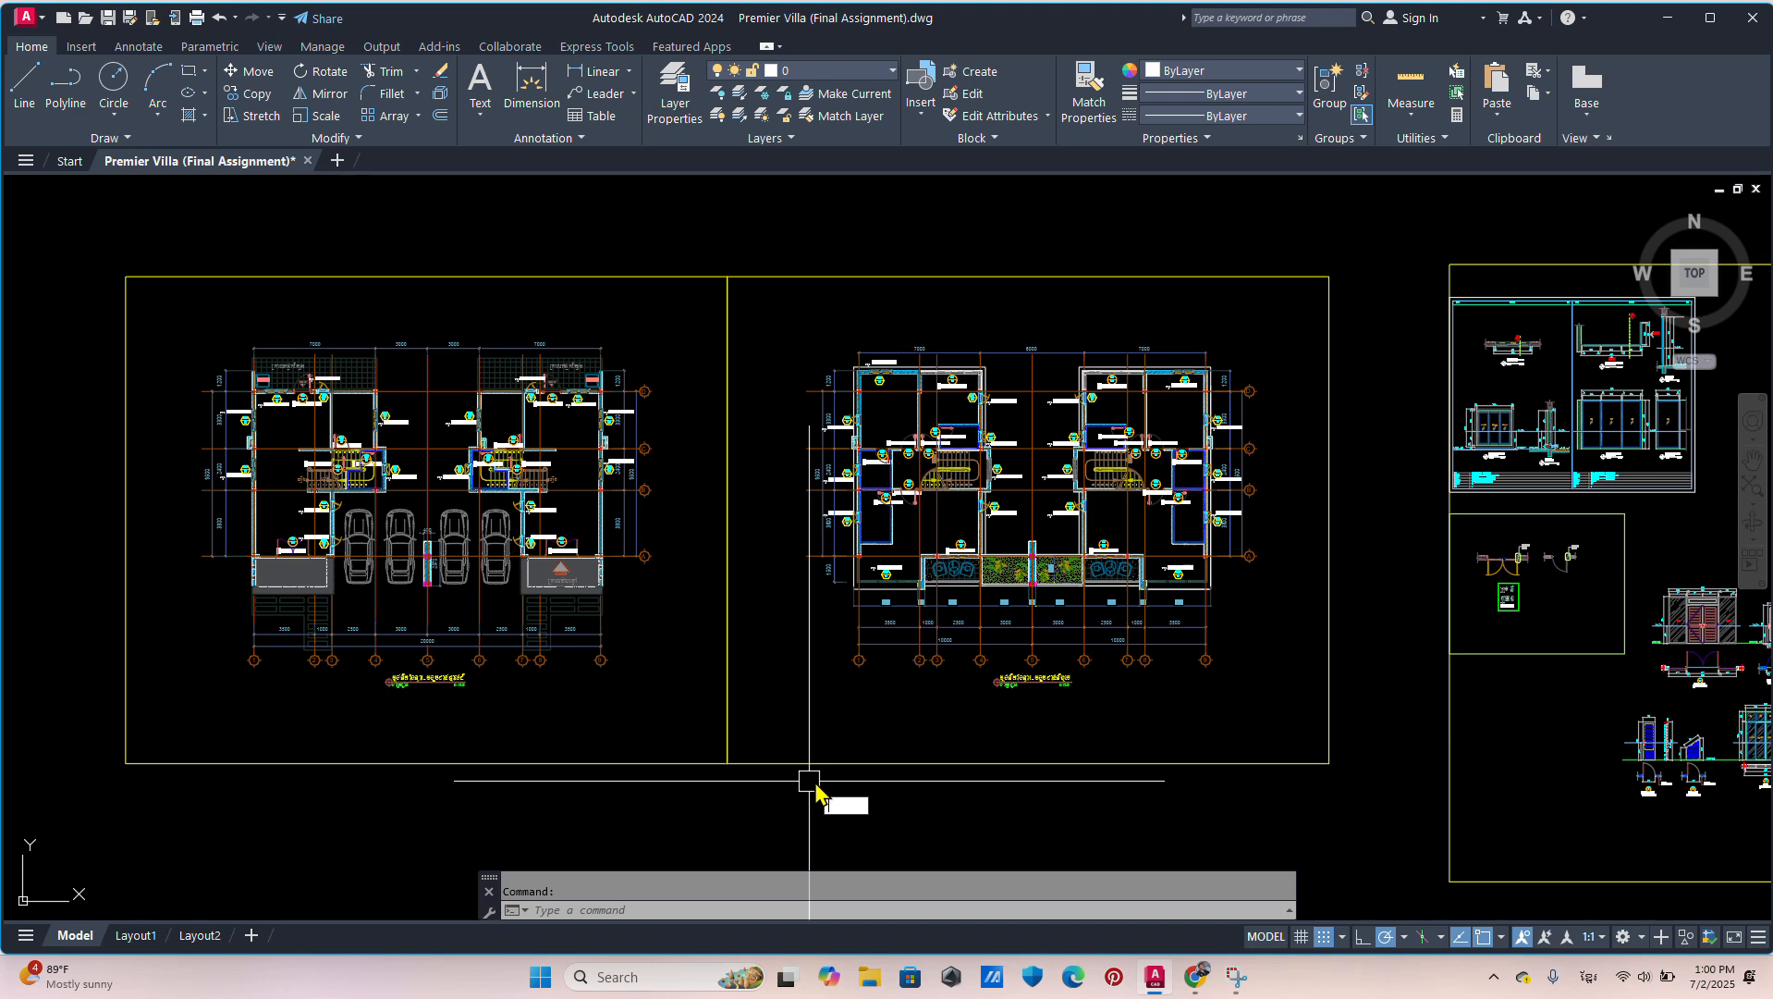
type("WBLOCK")
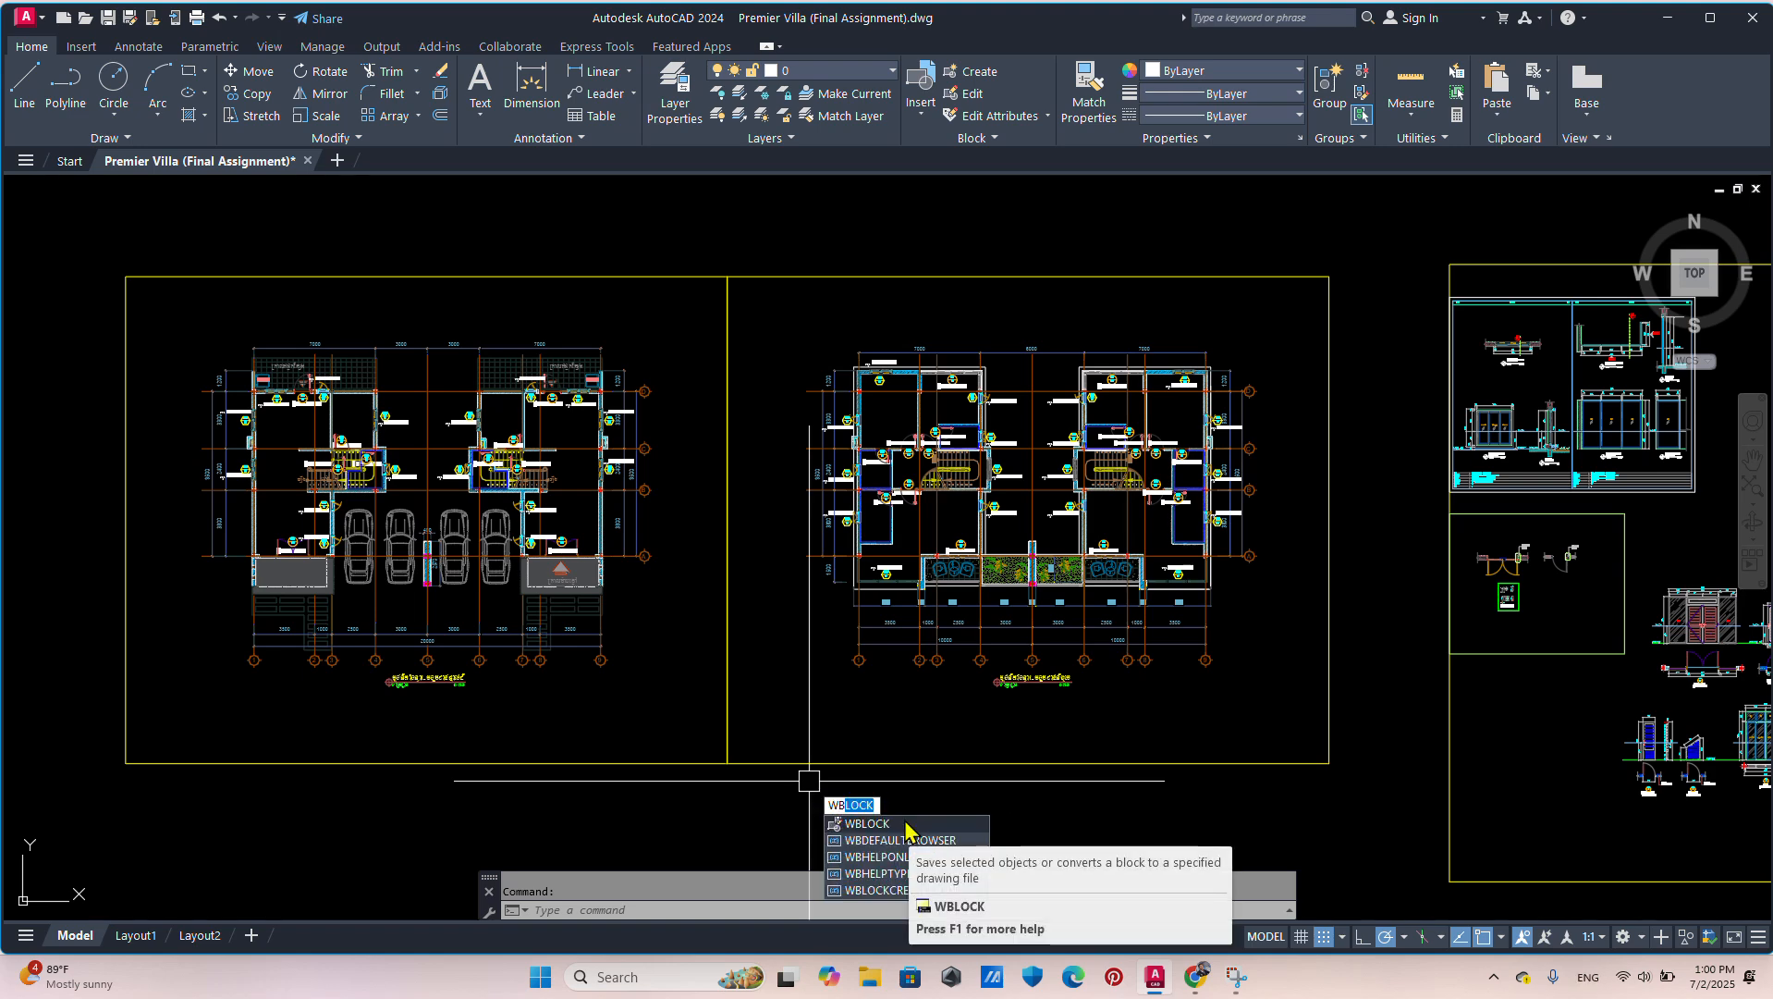
left_click(869, 823)
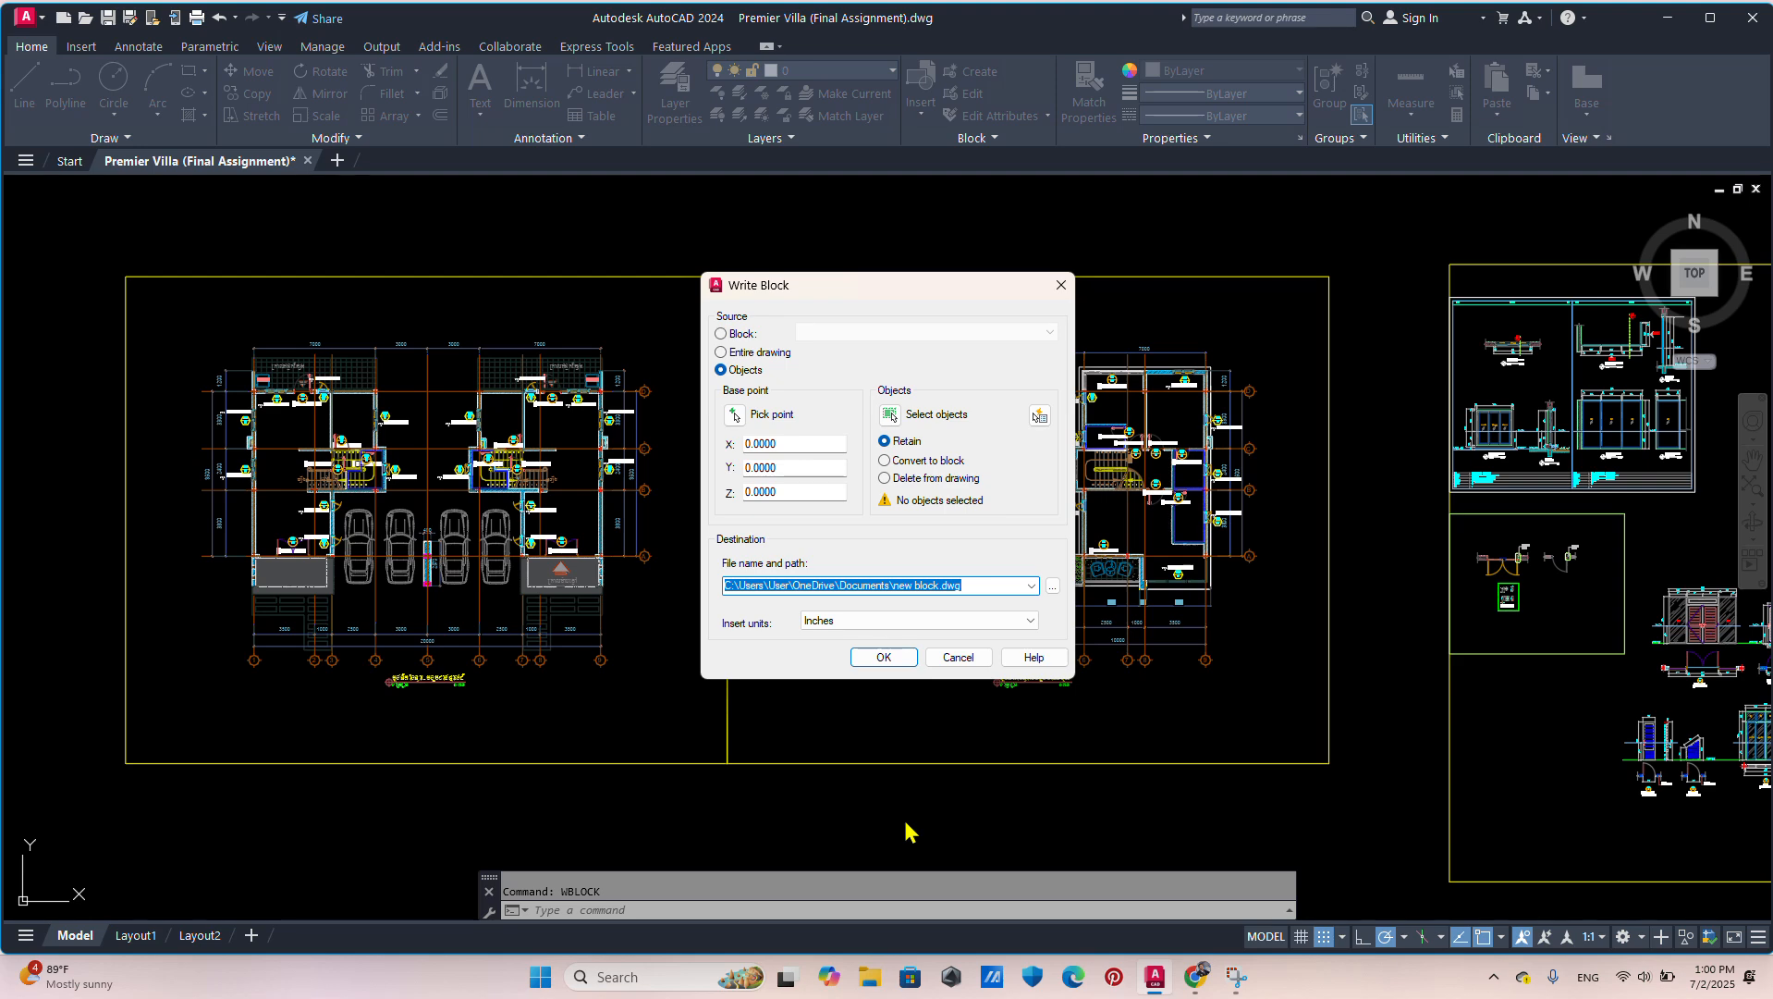
left_click(1030, 620)
left_click(843, 685)
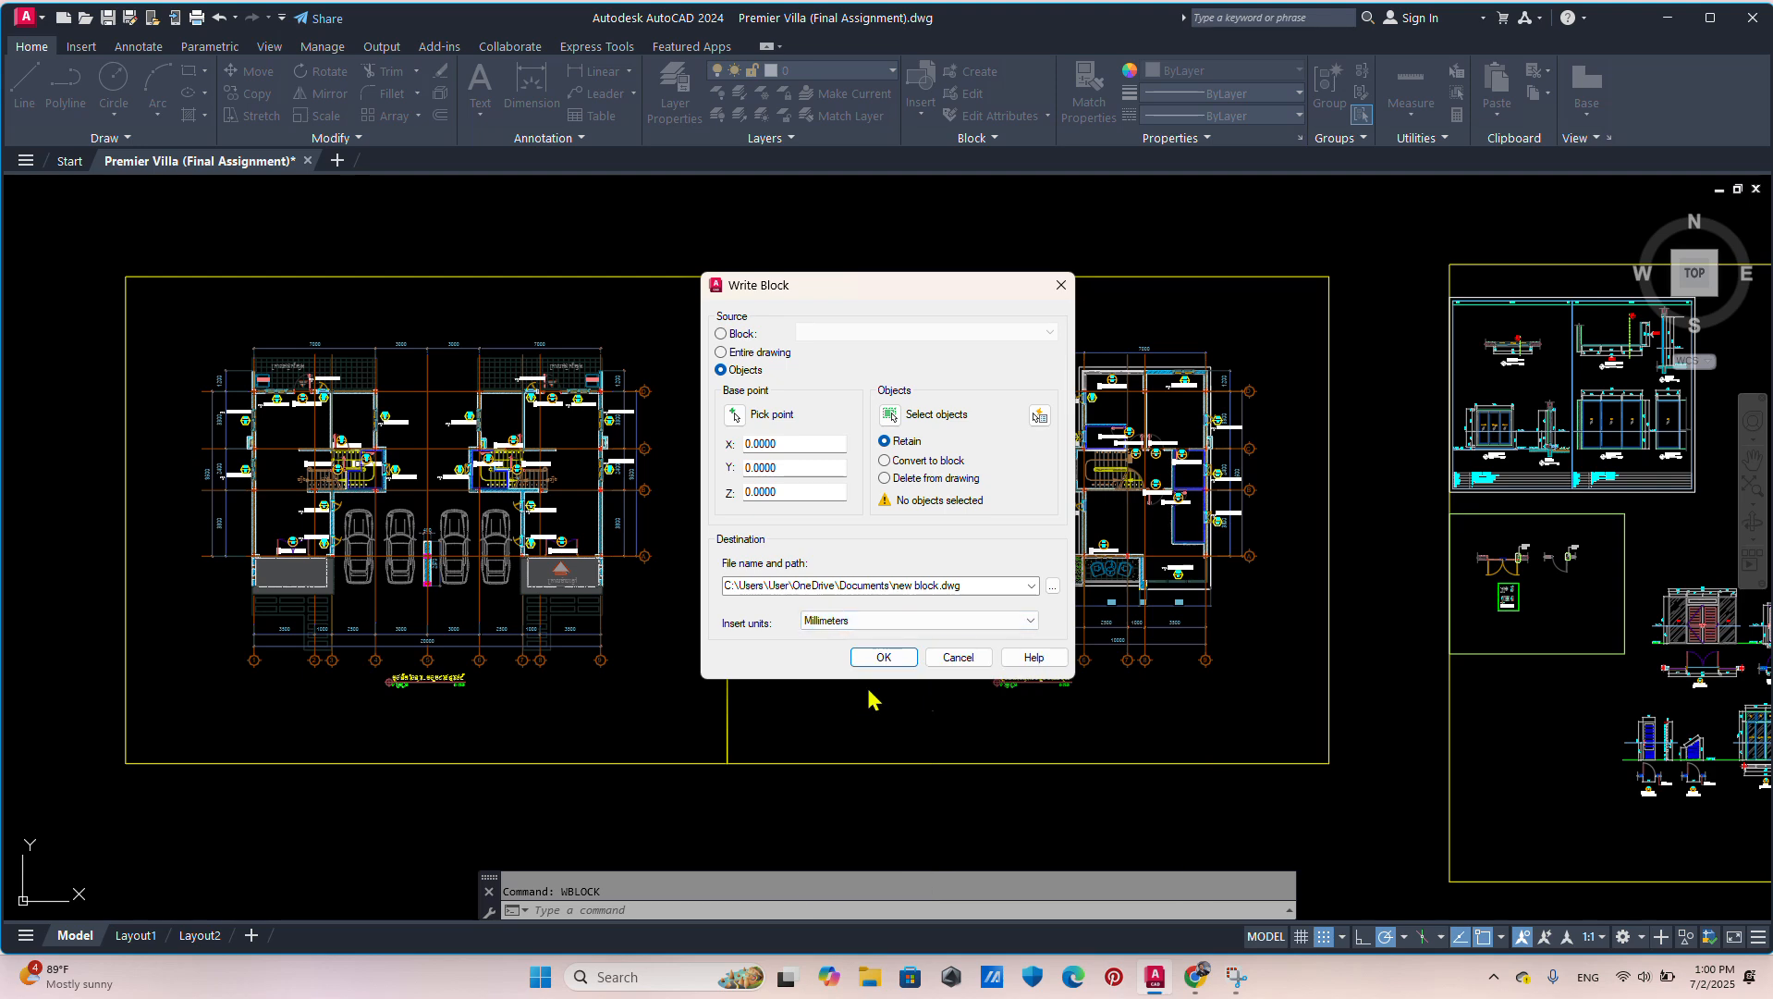
Step: Set the destination to the Desktop, reusing the existing "sketch for" file name with 1 appended
left_click(1052, 586)
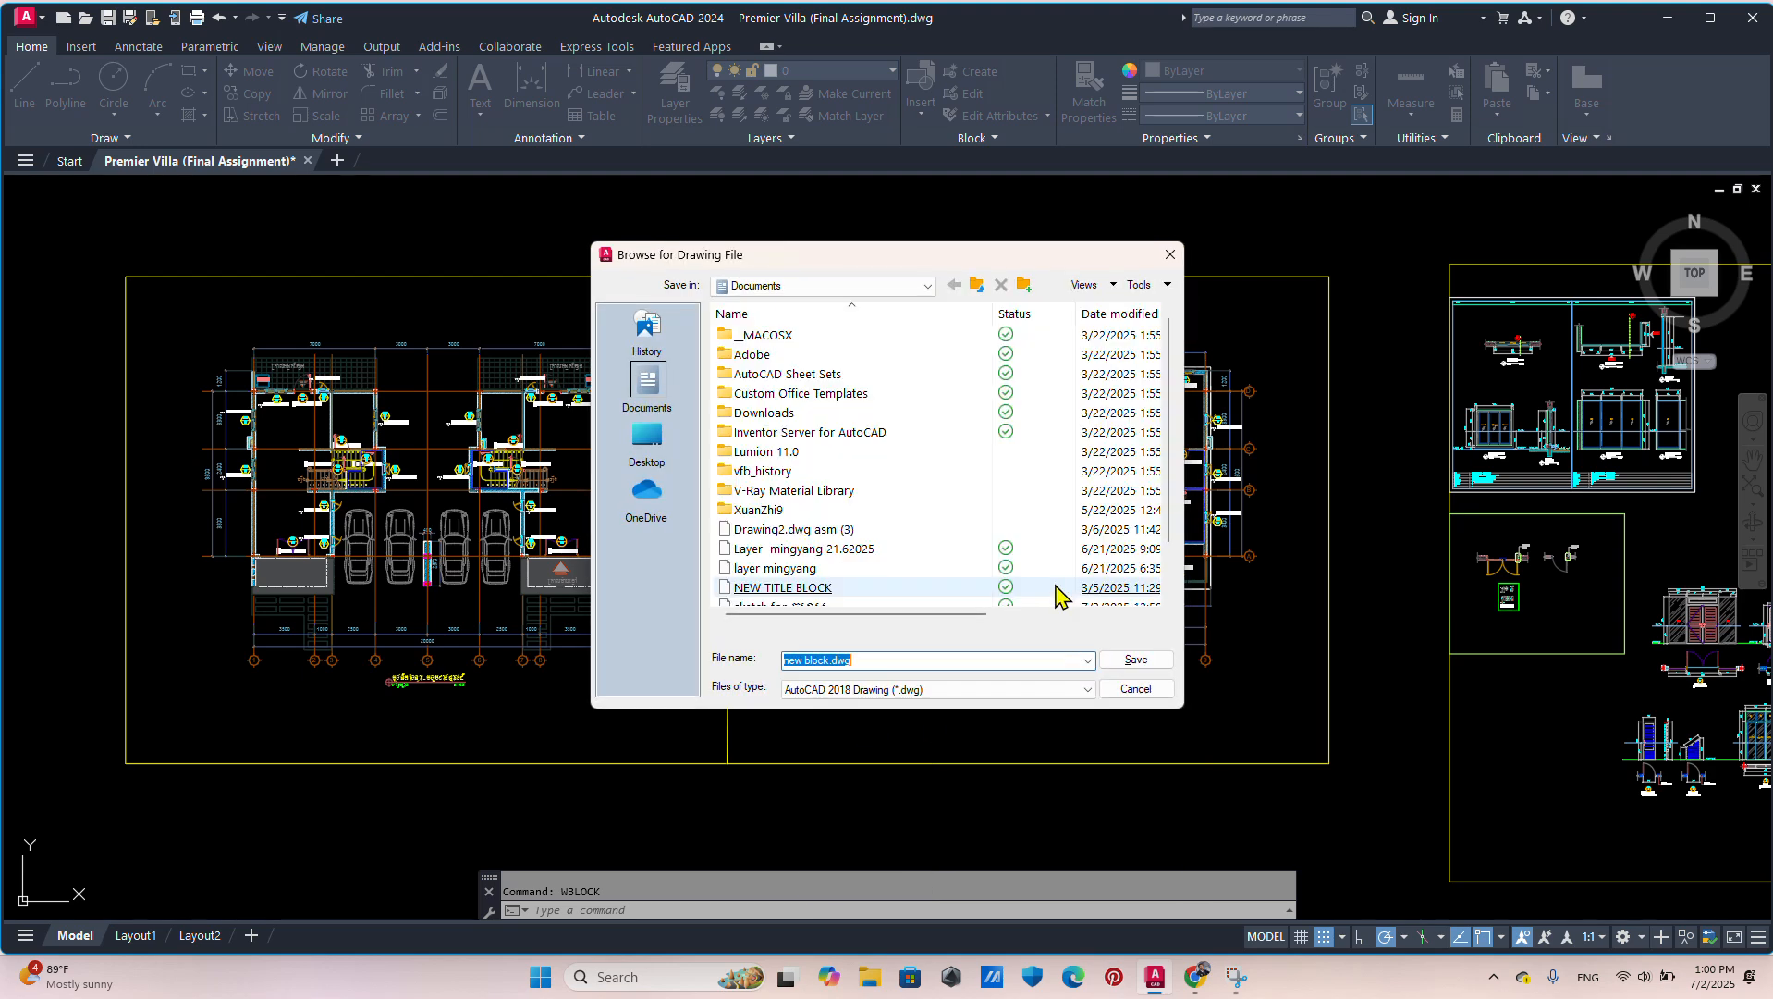
left_click(647, 440)
scroll(850, 592, "down", 4)
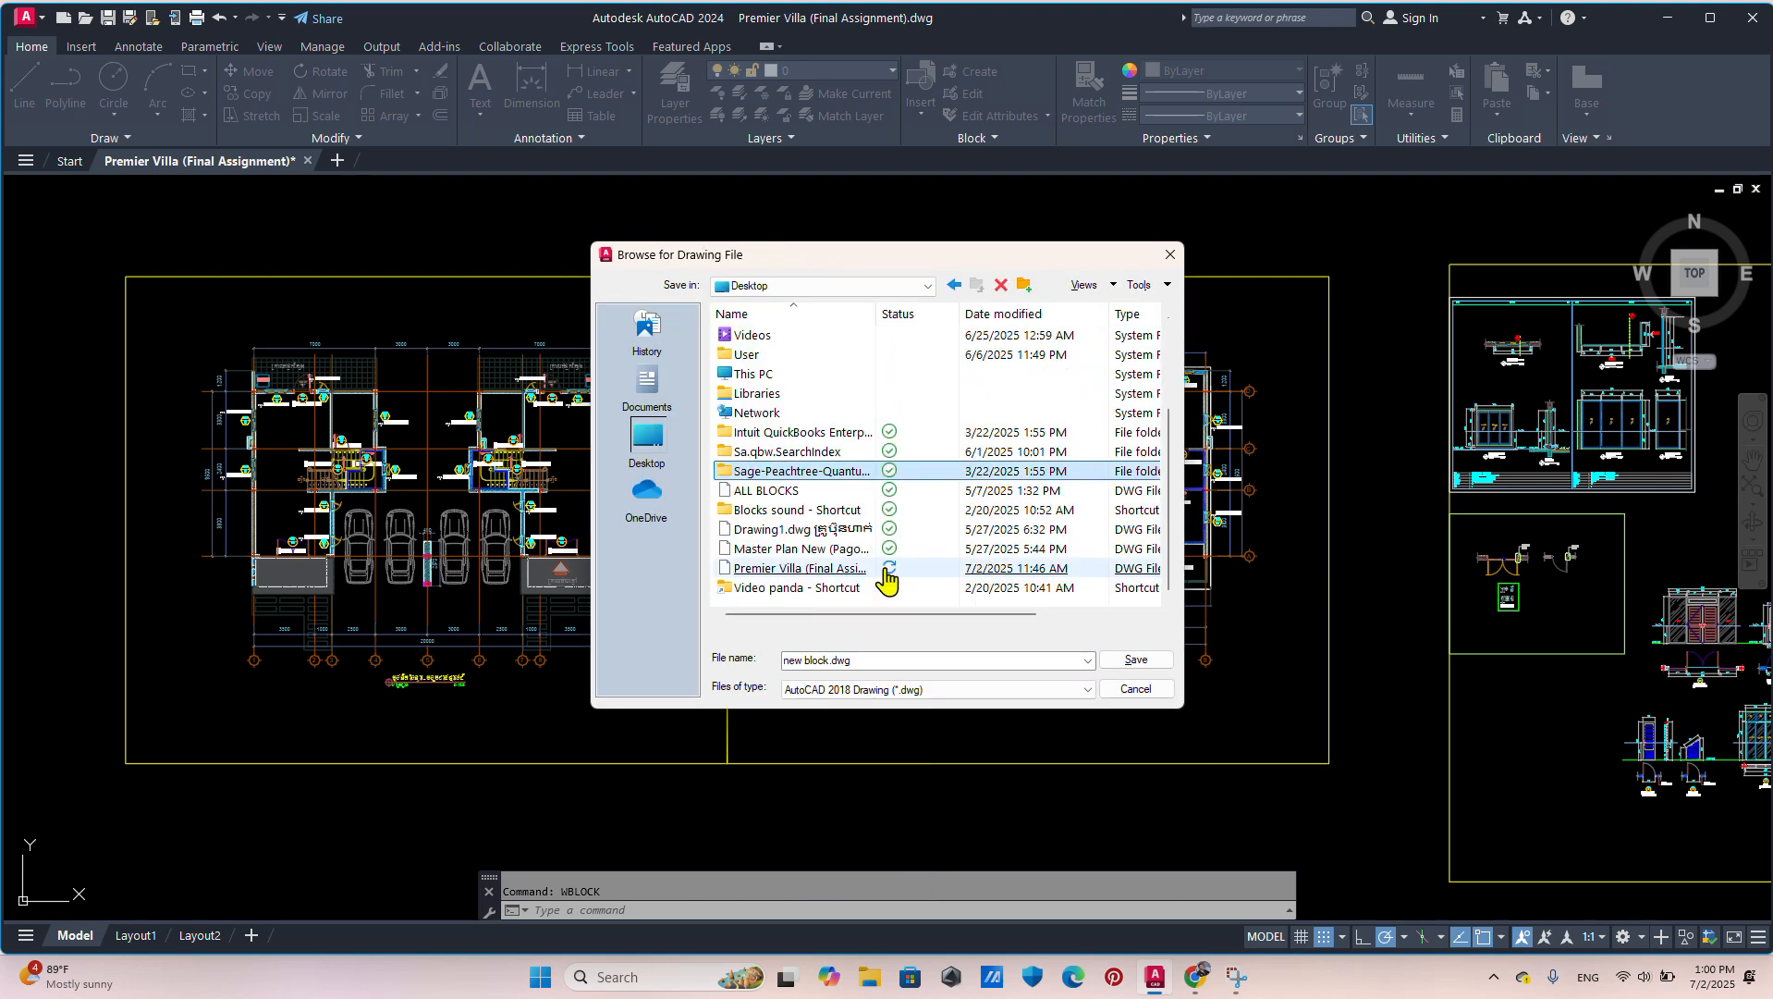
left_click(647, 384)
left_click(903, 536)
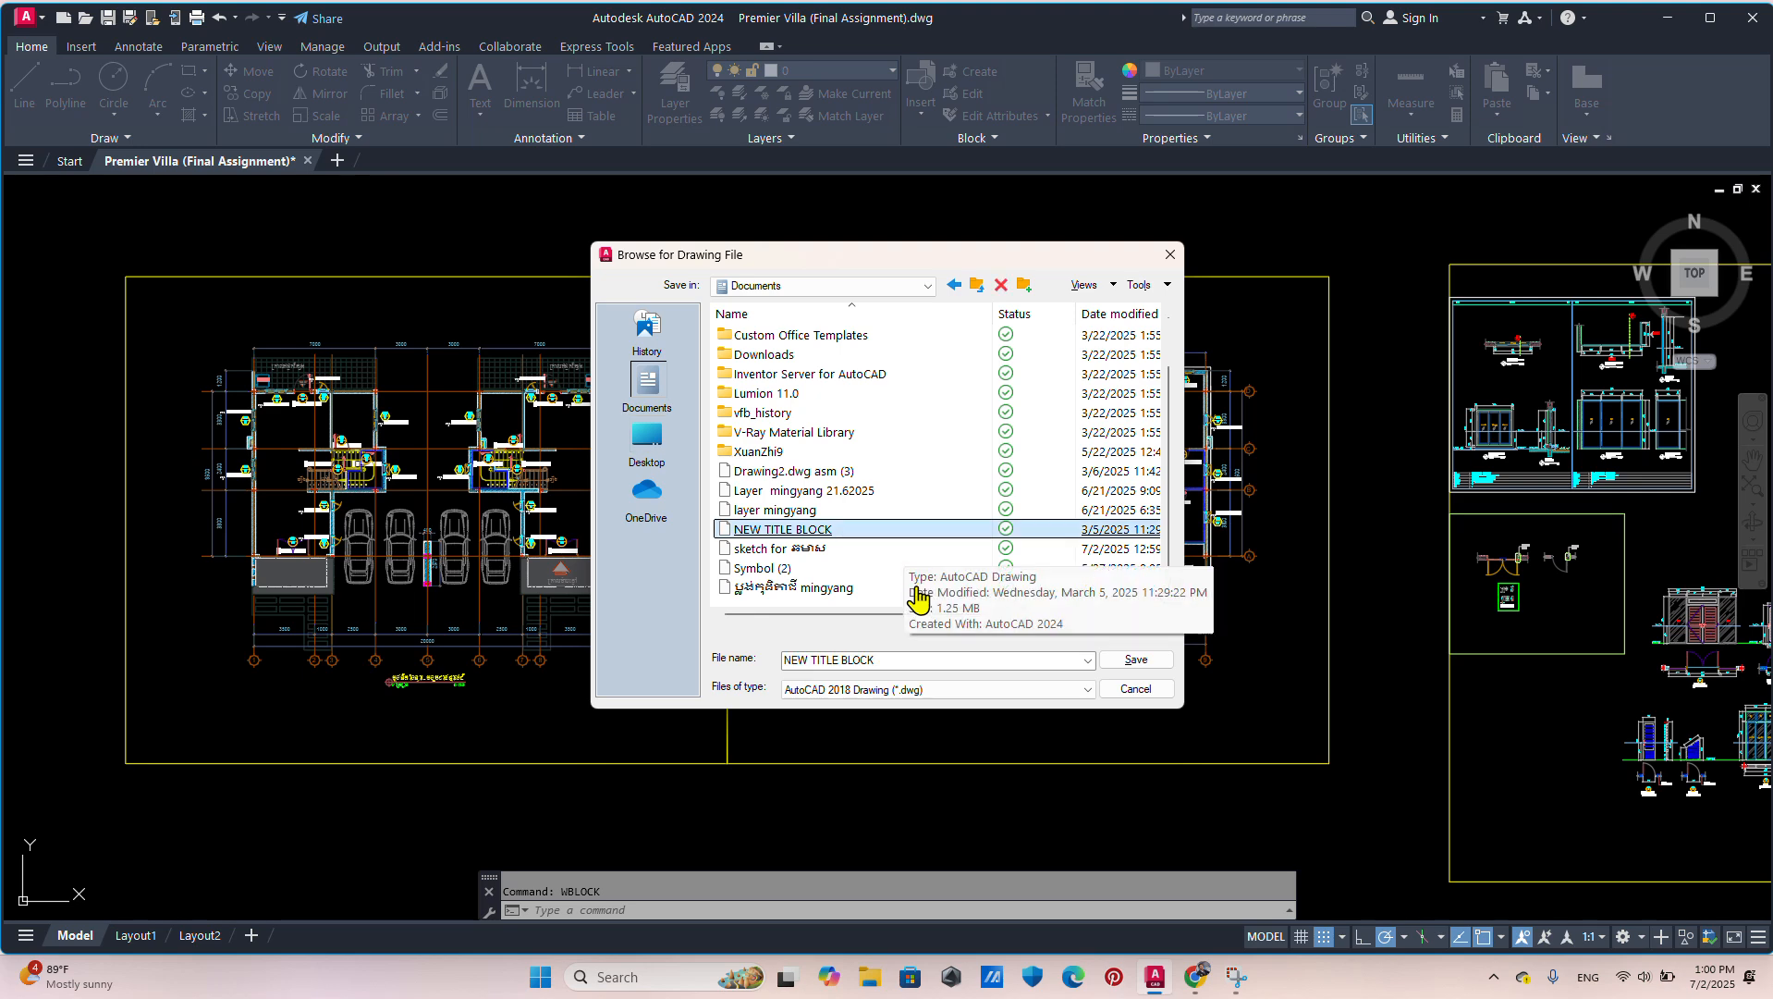
left_click(793, 551)
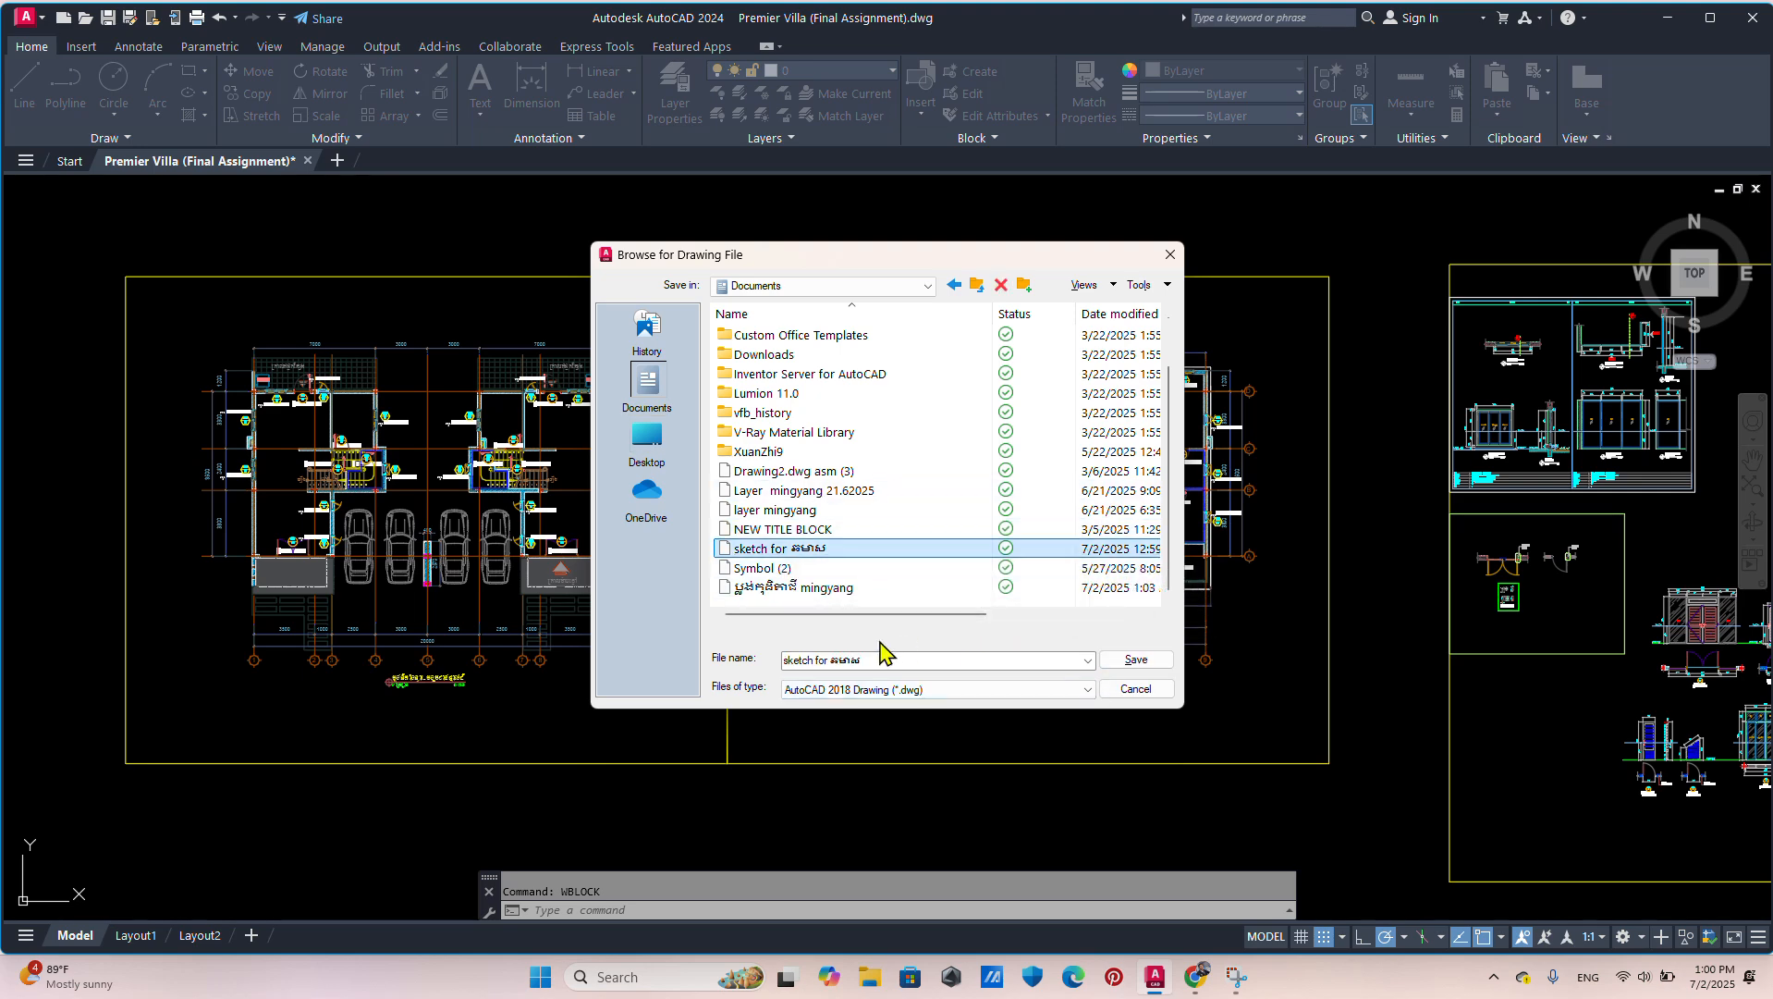
left_click(647, 436)
left_click(879, 659)
type("1")
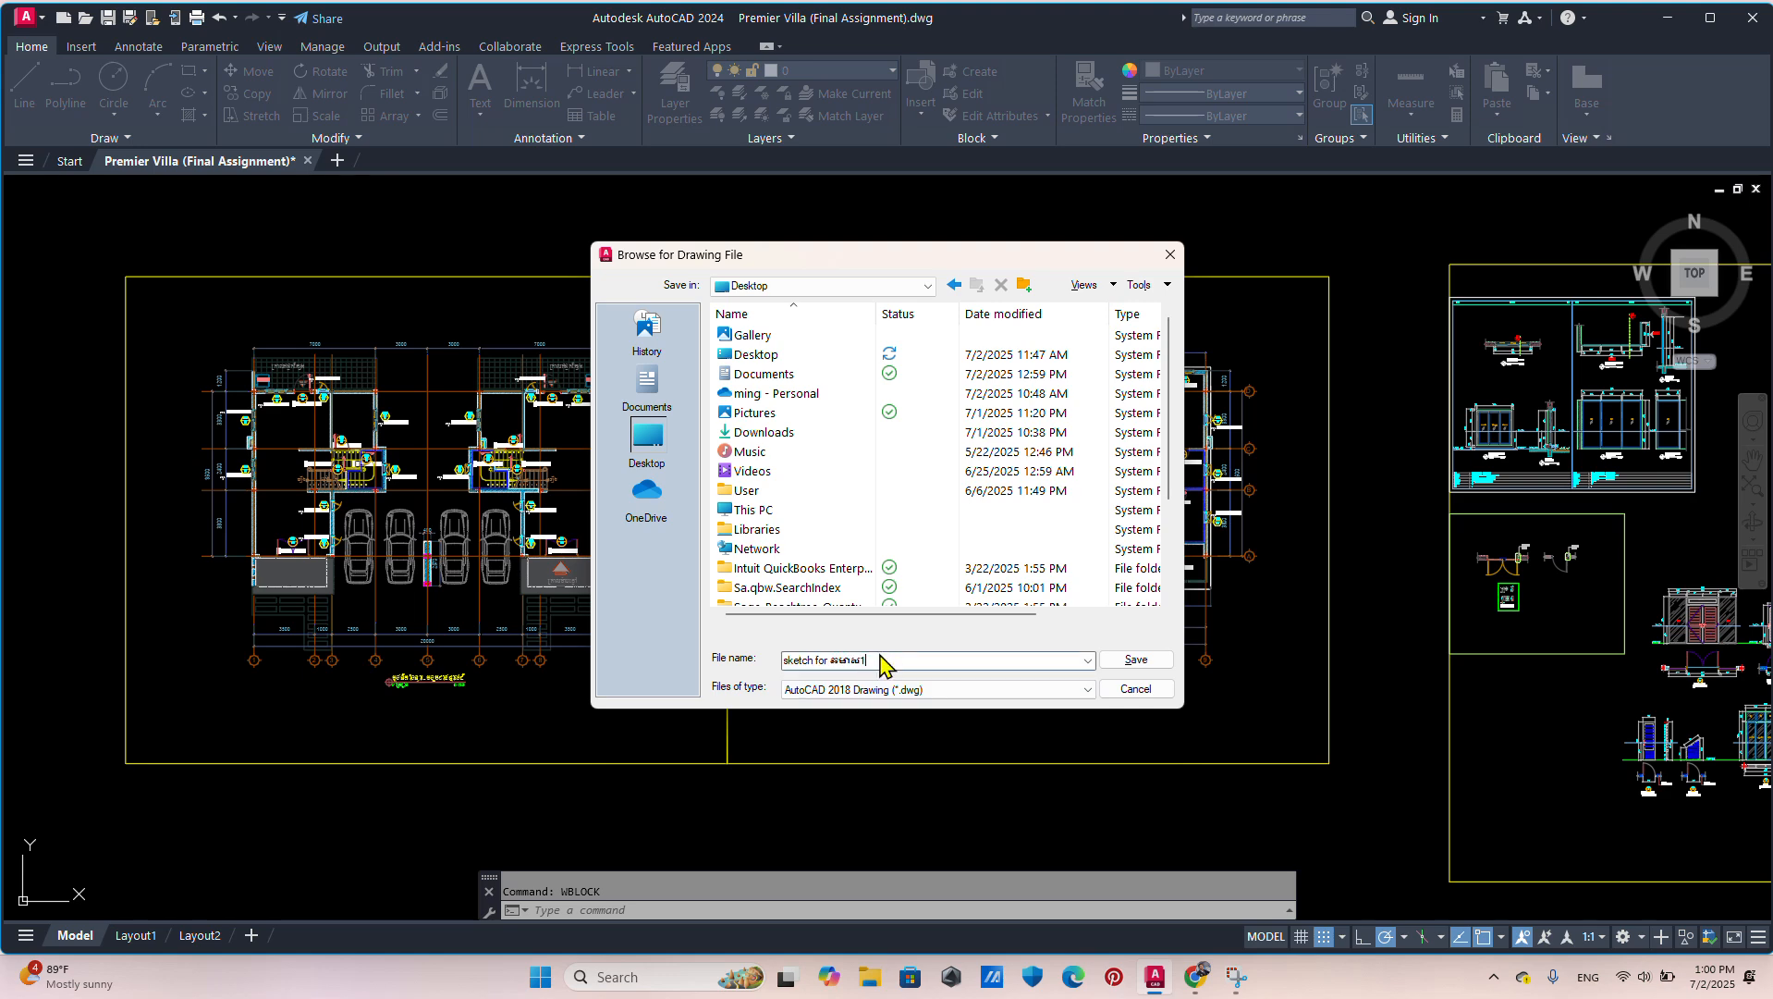
left_click(1129, 662)
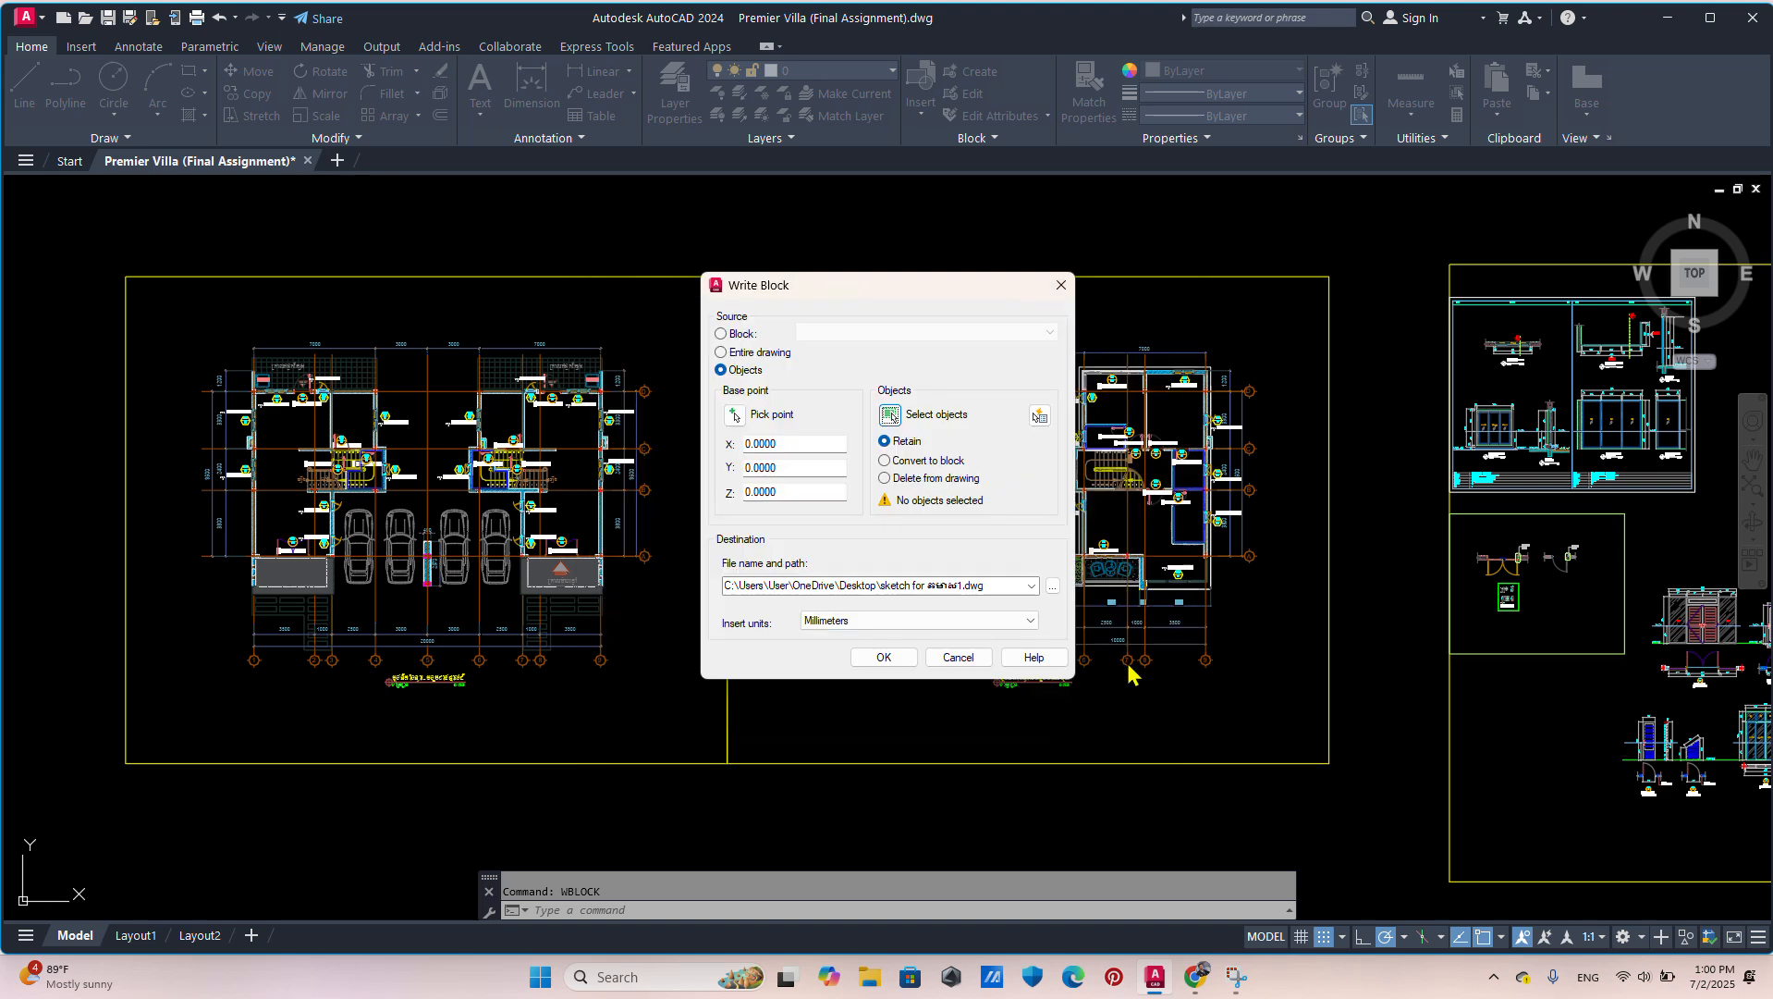
Step: Select the contents of both Window & Door plans, without their yellow frames, as objects for the block
left_click(891, 418)
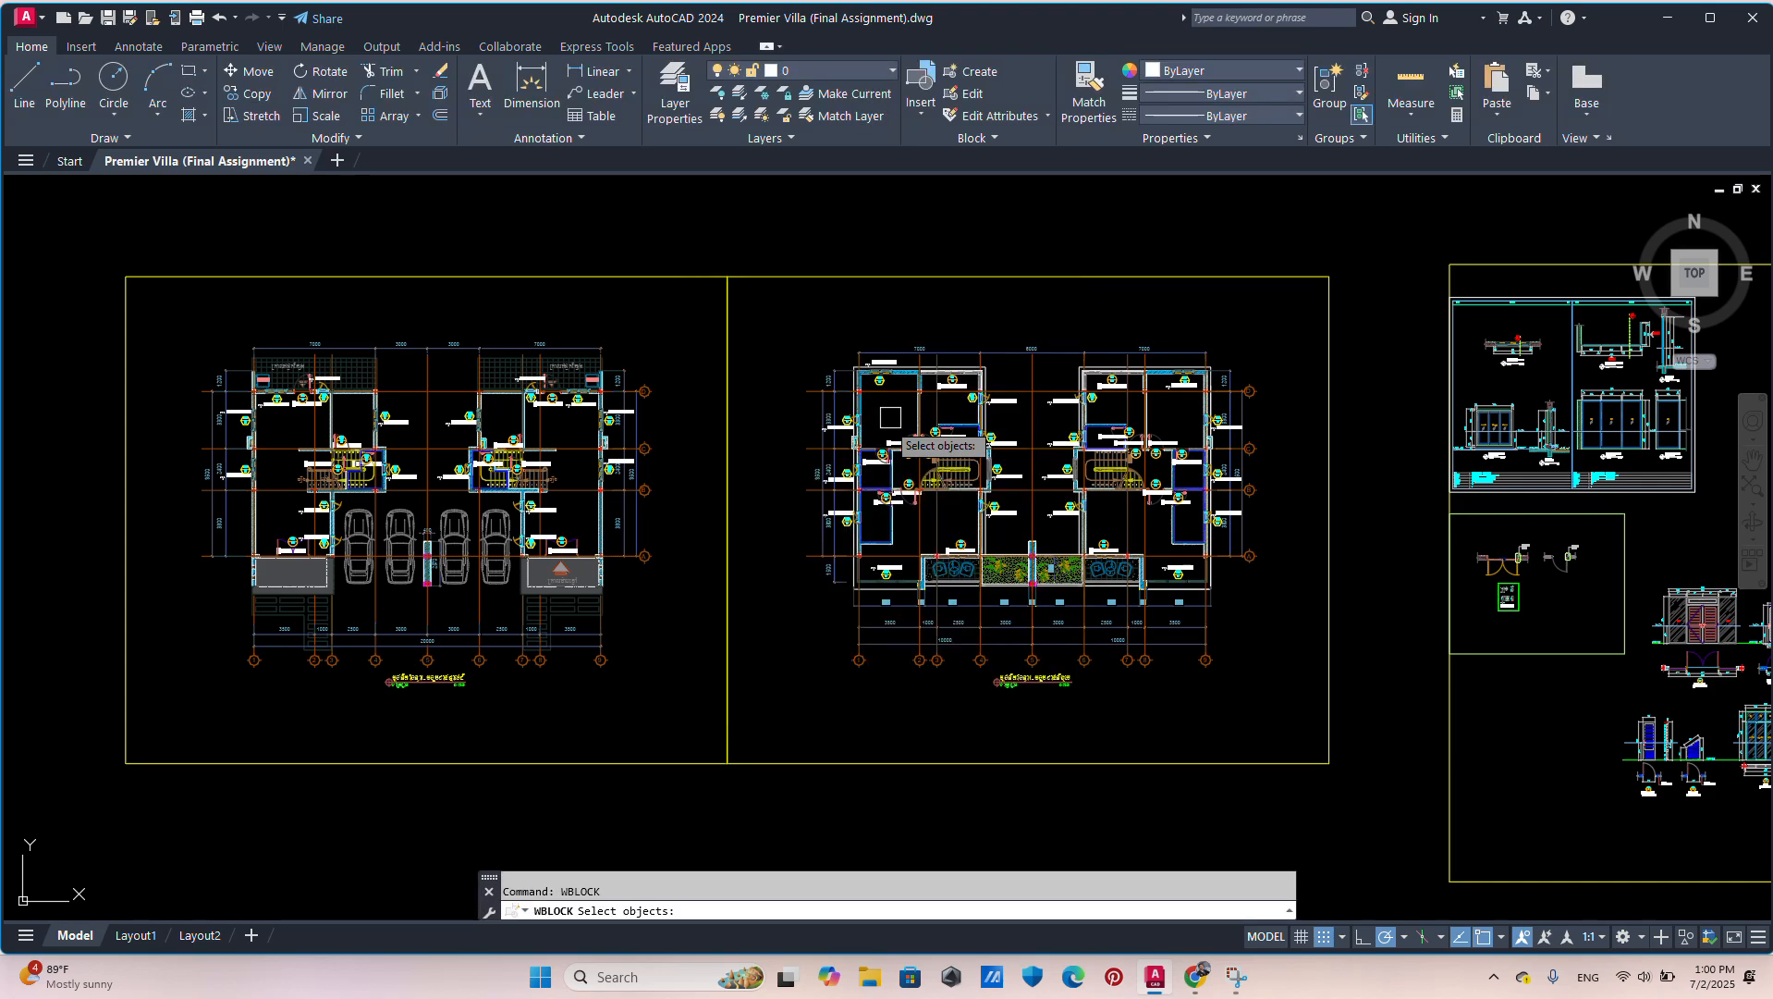
scroll(864, 562, "down", 4)
middle_click_drag(855, 592, 933, 695)
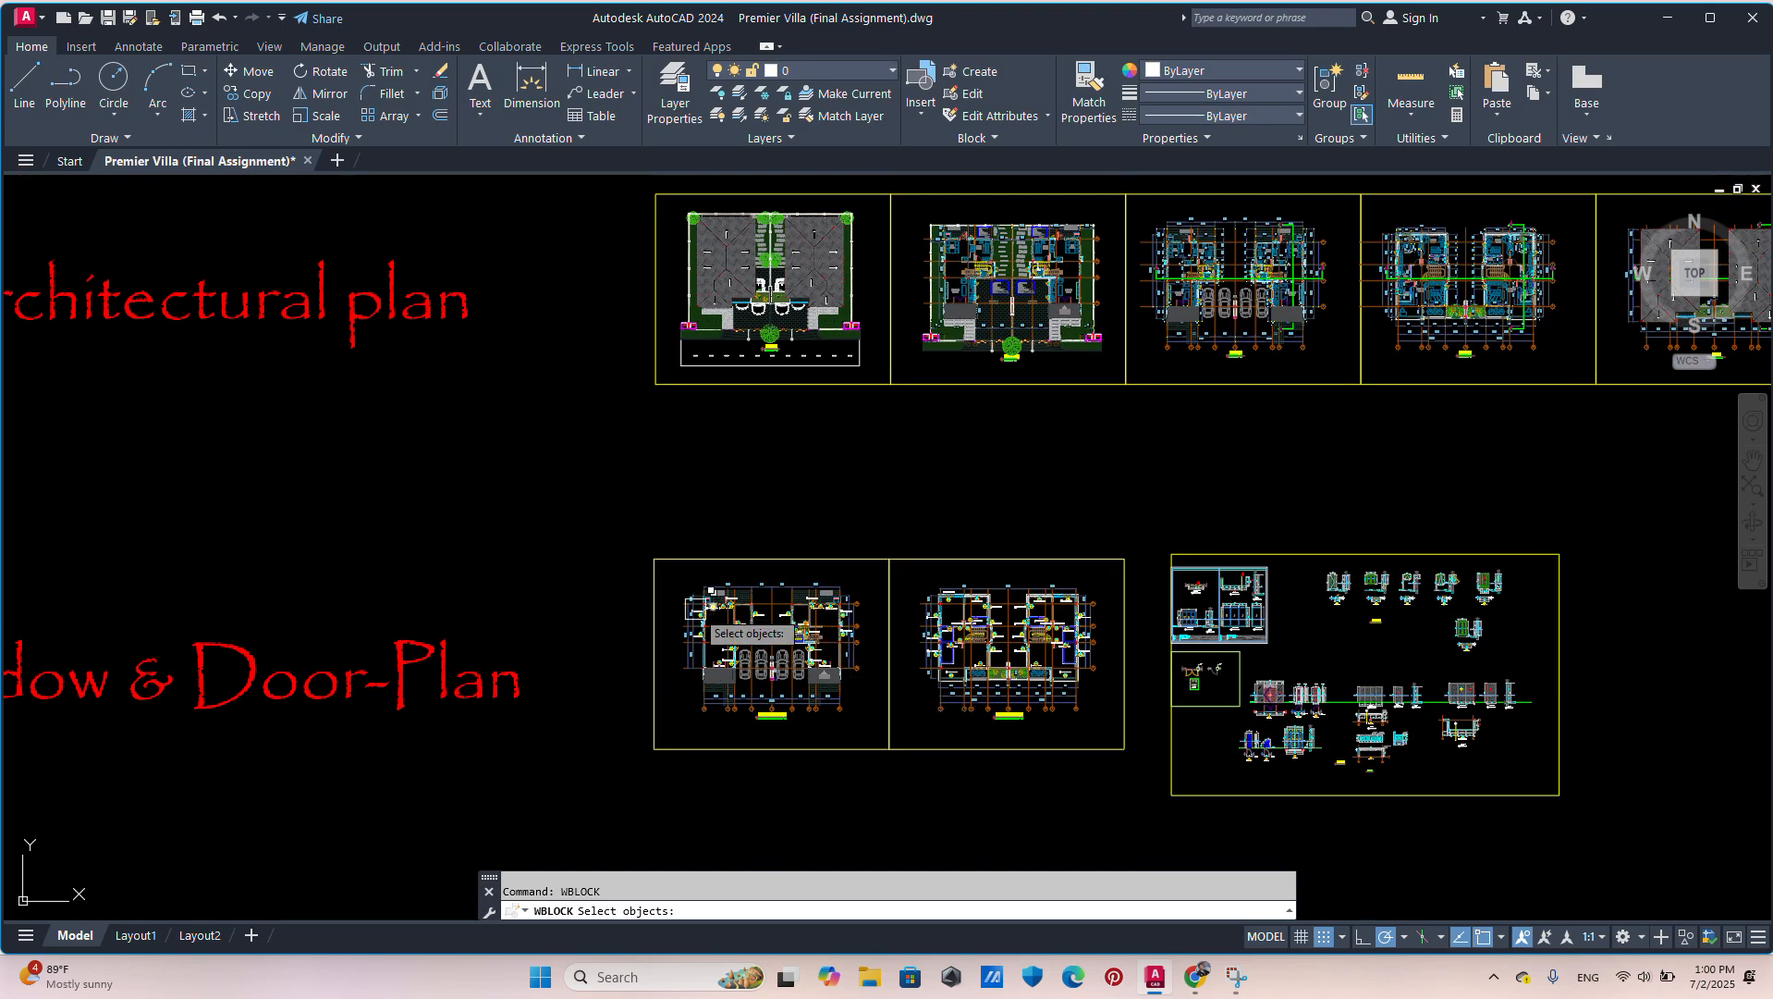
scroll(702, 597, "up", 4)
left_click(627, 508)
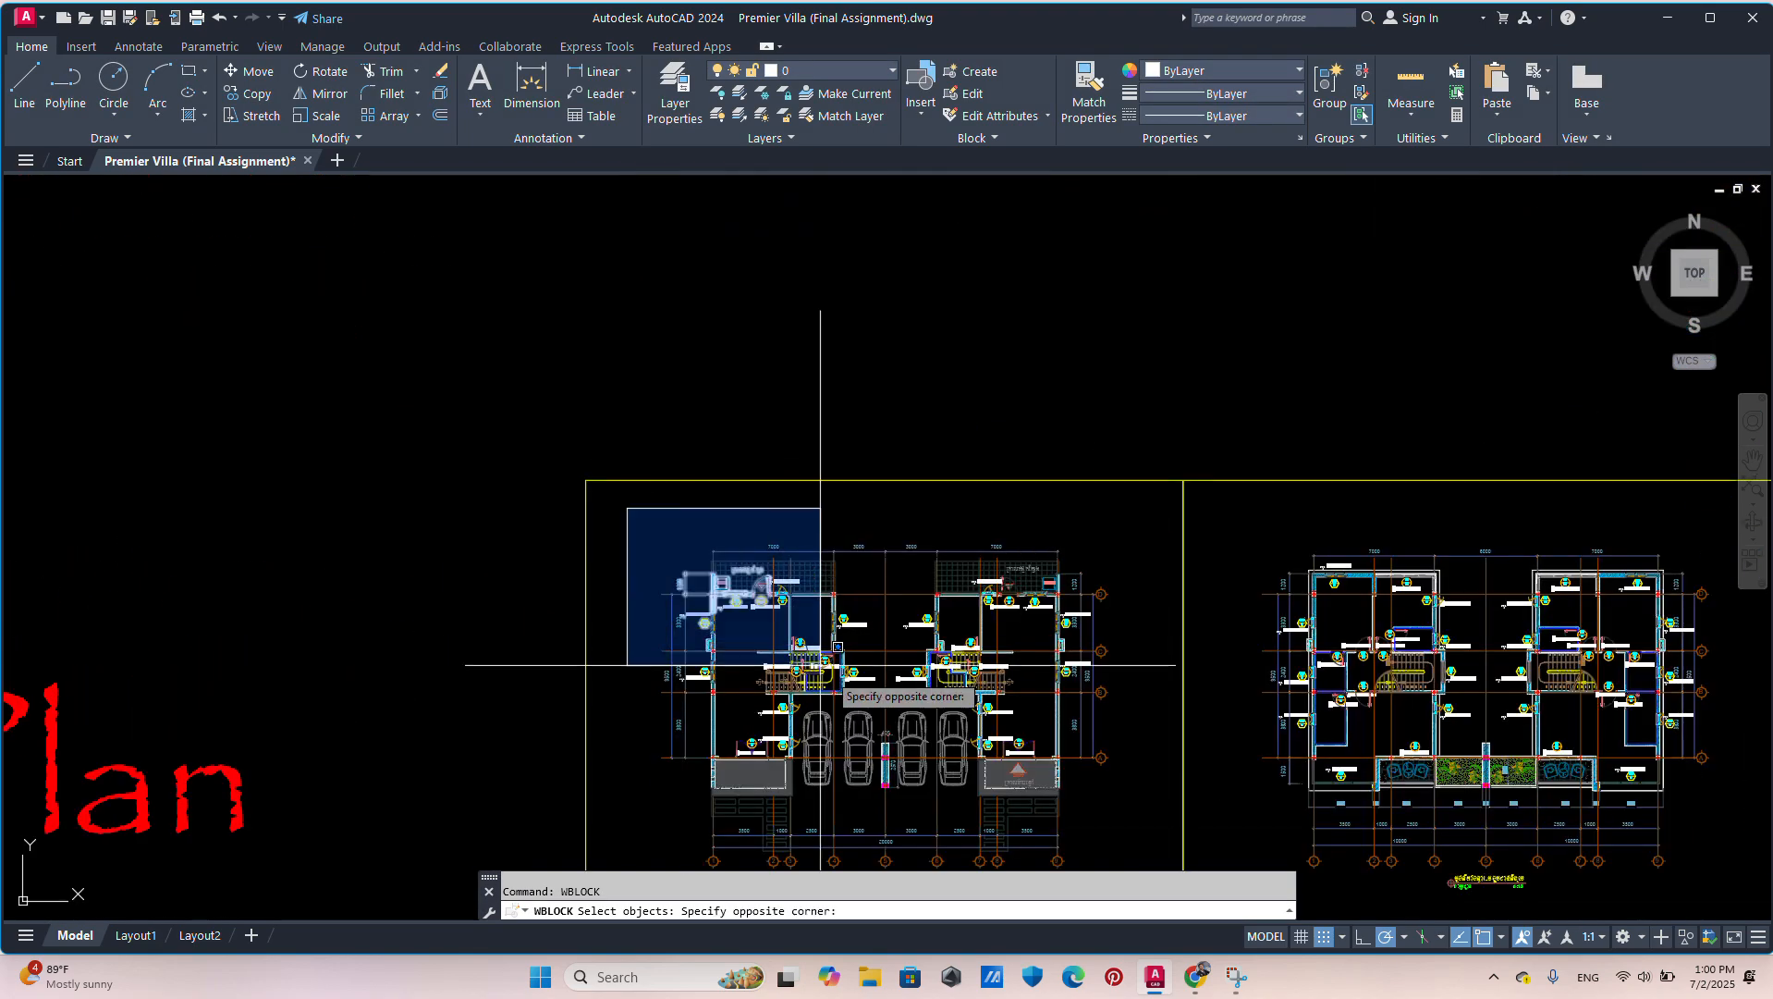
middle_click_drag(981, 760, 853, 583)
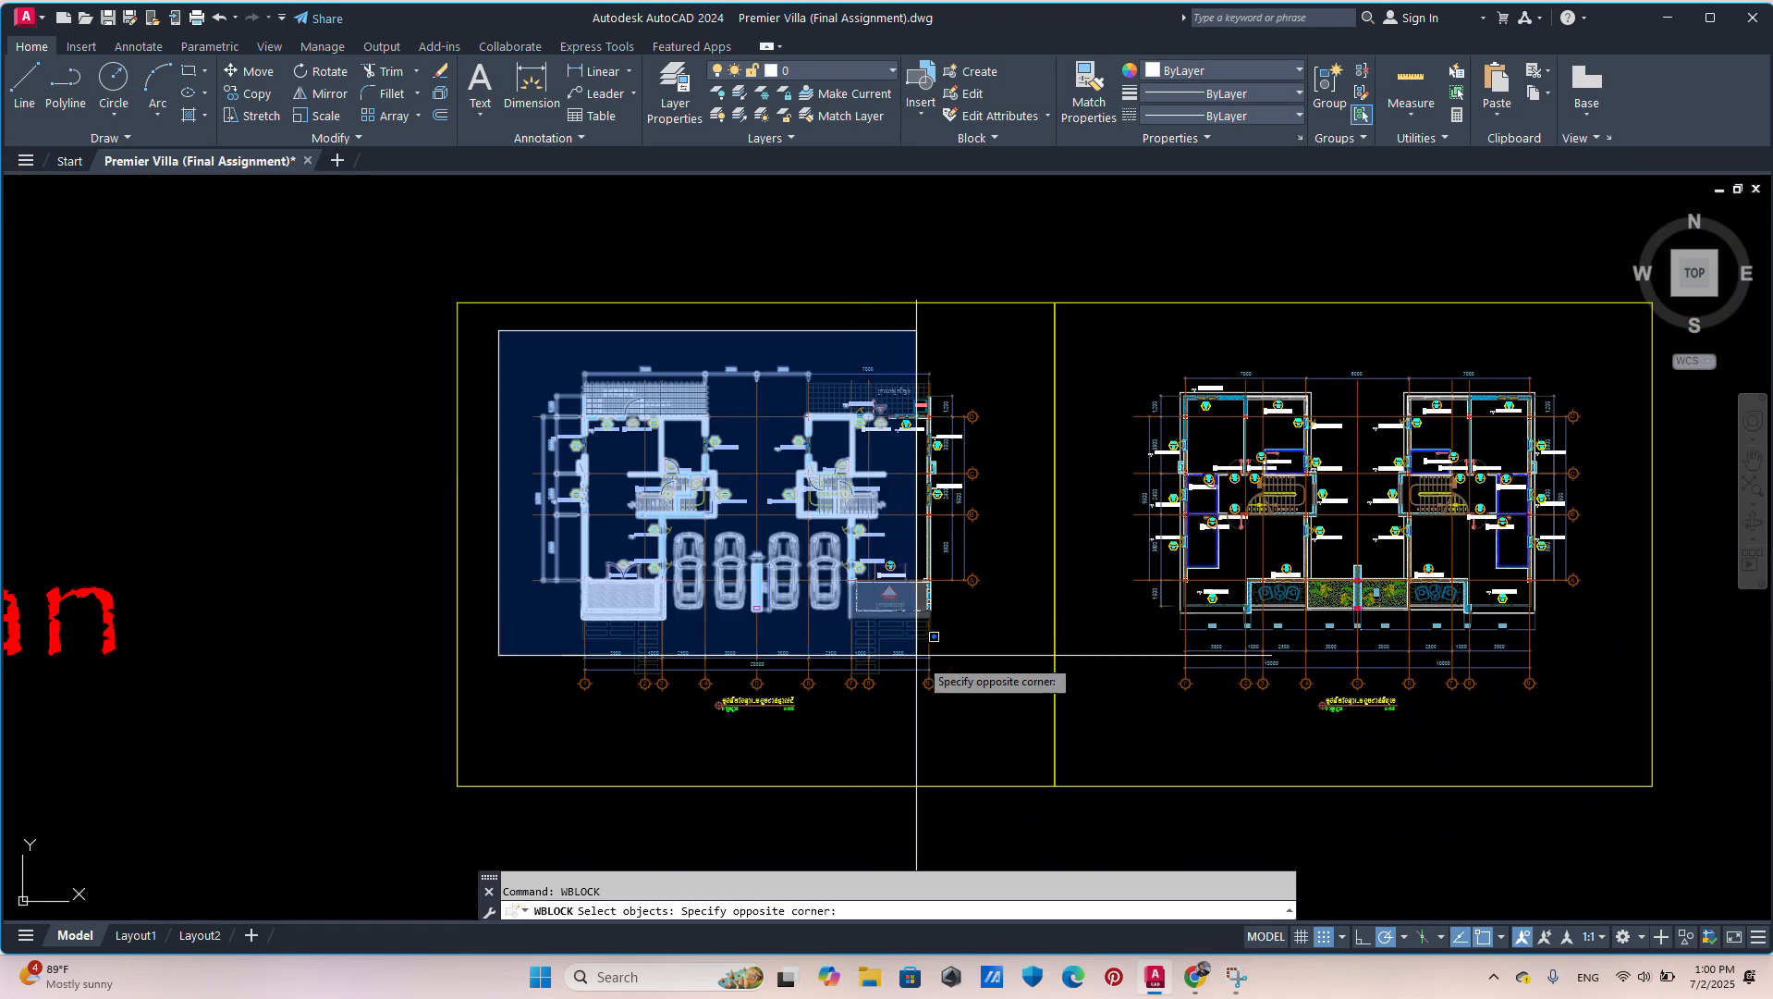
left_click(1008, 719)
middle_click_drag(998, 724, 758, 741)
left_click(887, 339)
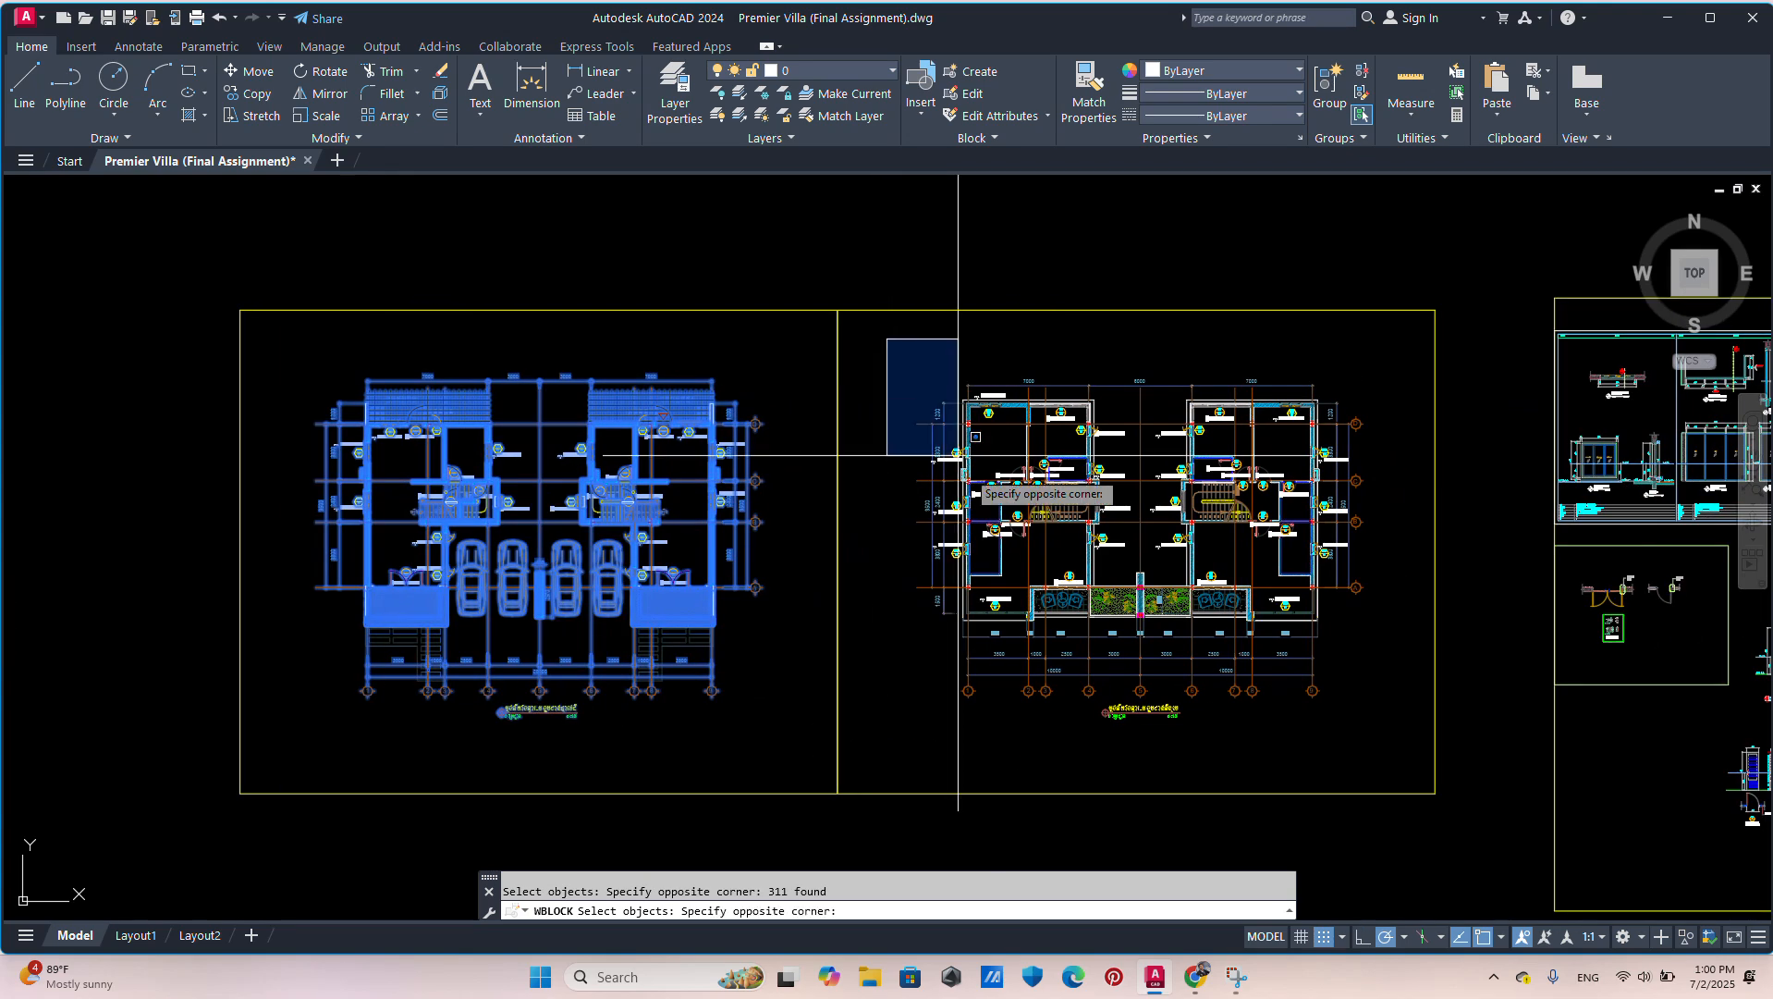
left_click(1376, 735)
Step: Add the landscaped floor plan beside the roofed site plan in the architectural plan row to the block's objects
scroll(1368, 738, "down", 3)
middle_click_drag(1355, 740, 1270, 754)
scroll(1269, 751, "up", 3)
scroll(1267, 743, "down", 2)
middle_click_drag(1246, 443, 1124, 606)
scroll(1109, 462, "up", 1)
scroll(983, 365, "up", 4)
left_click(868, 316)
scroll(1169, 553, "down", 4)
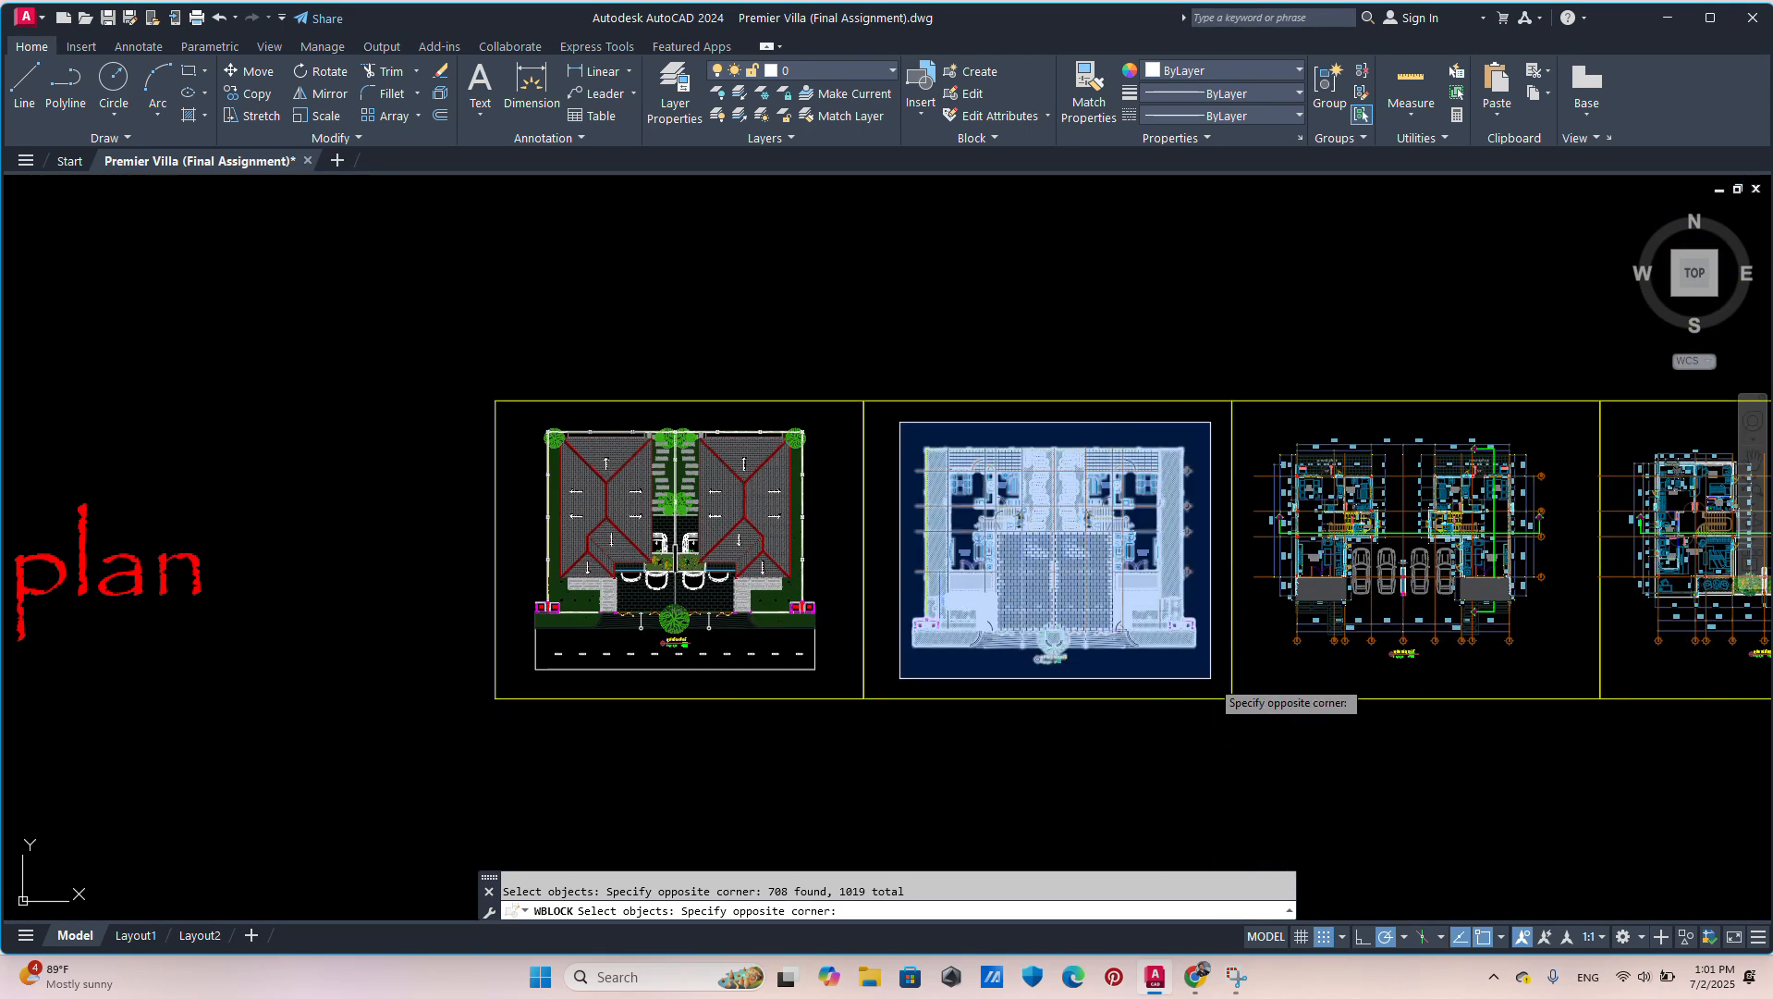
left_click(1211, 678)
Step: Add the two dimensioned floor plans to the right of the landscaped plan in the architectural row to the block's objects
middle_click_drag(1211, 677, 885, 634)
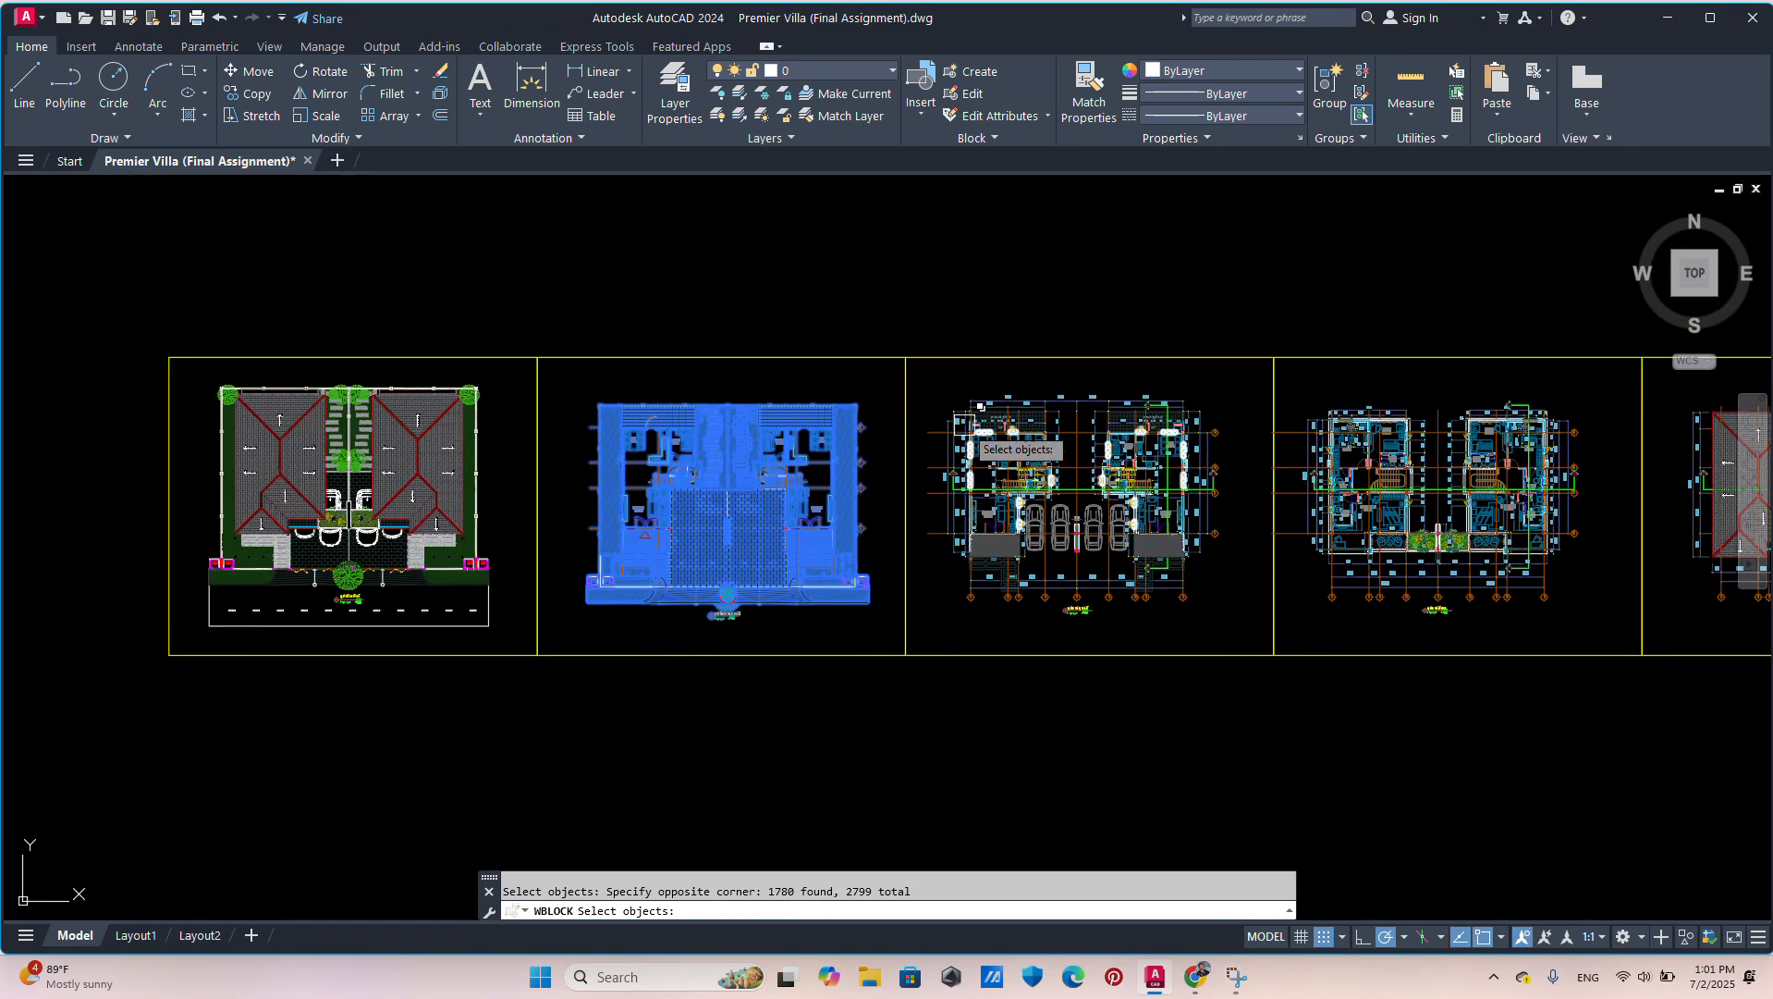
left_click(923, 373)
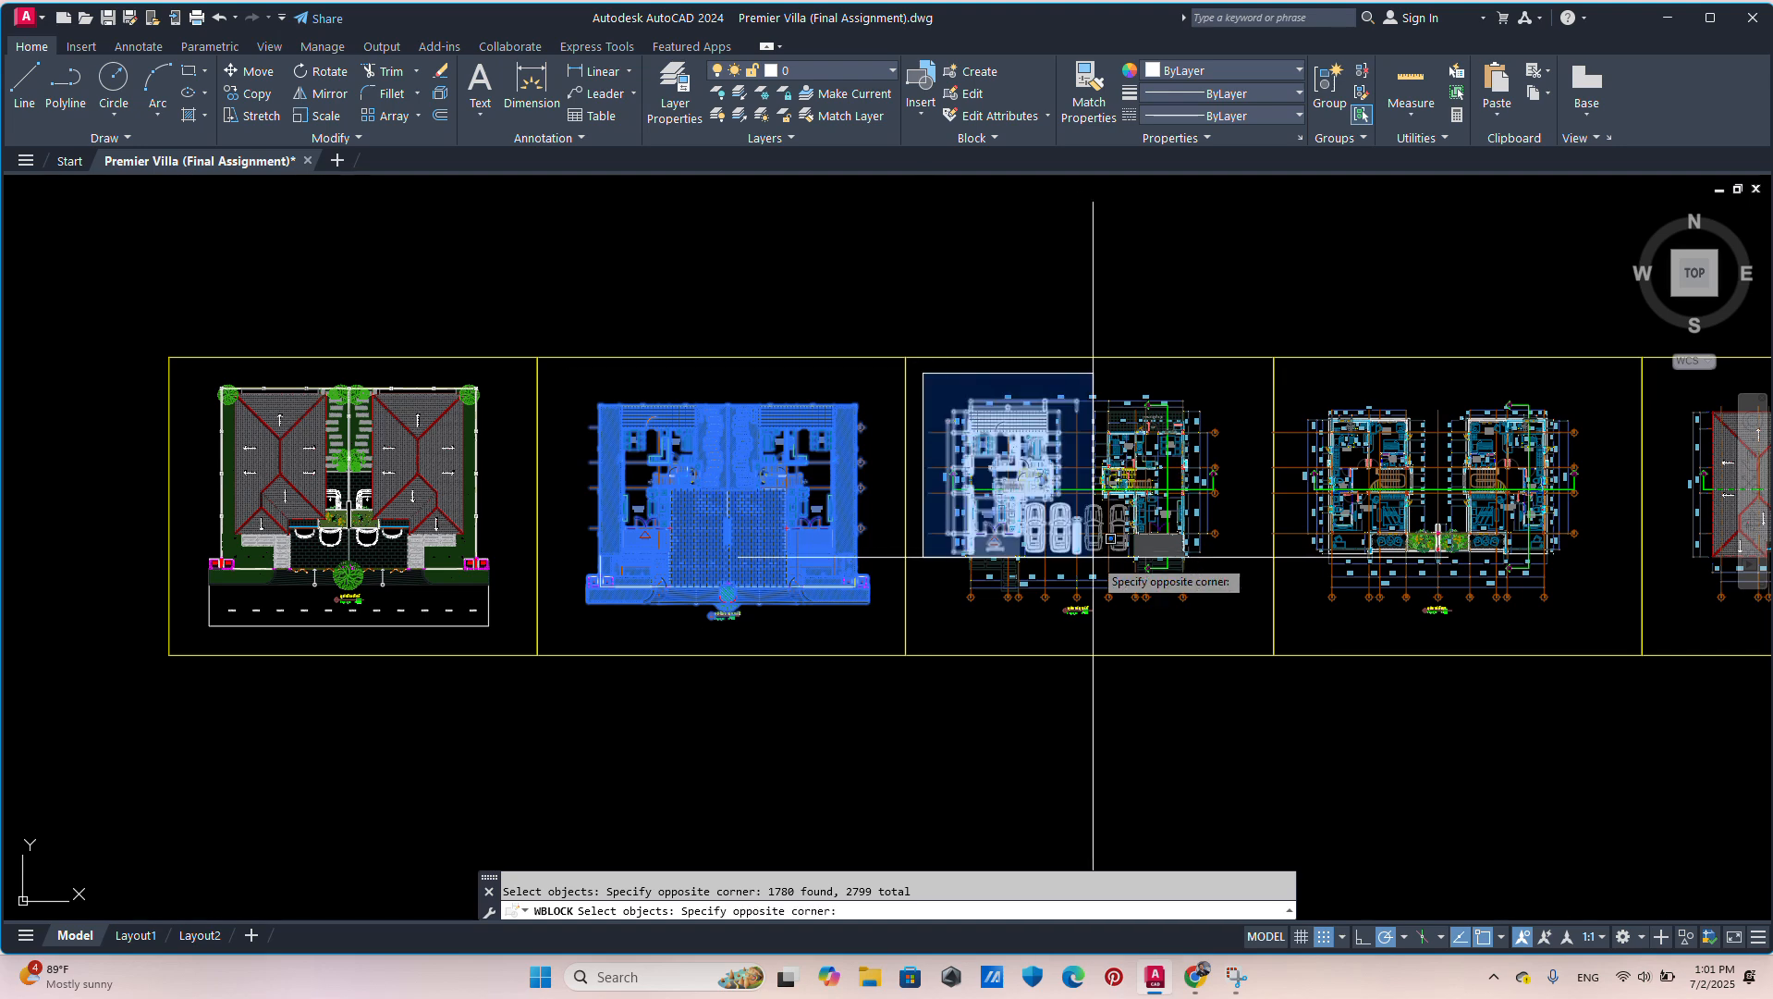
left_click(1260, 640)
middle_click_drag(1193, 614, 857, 587)
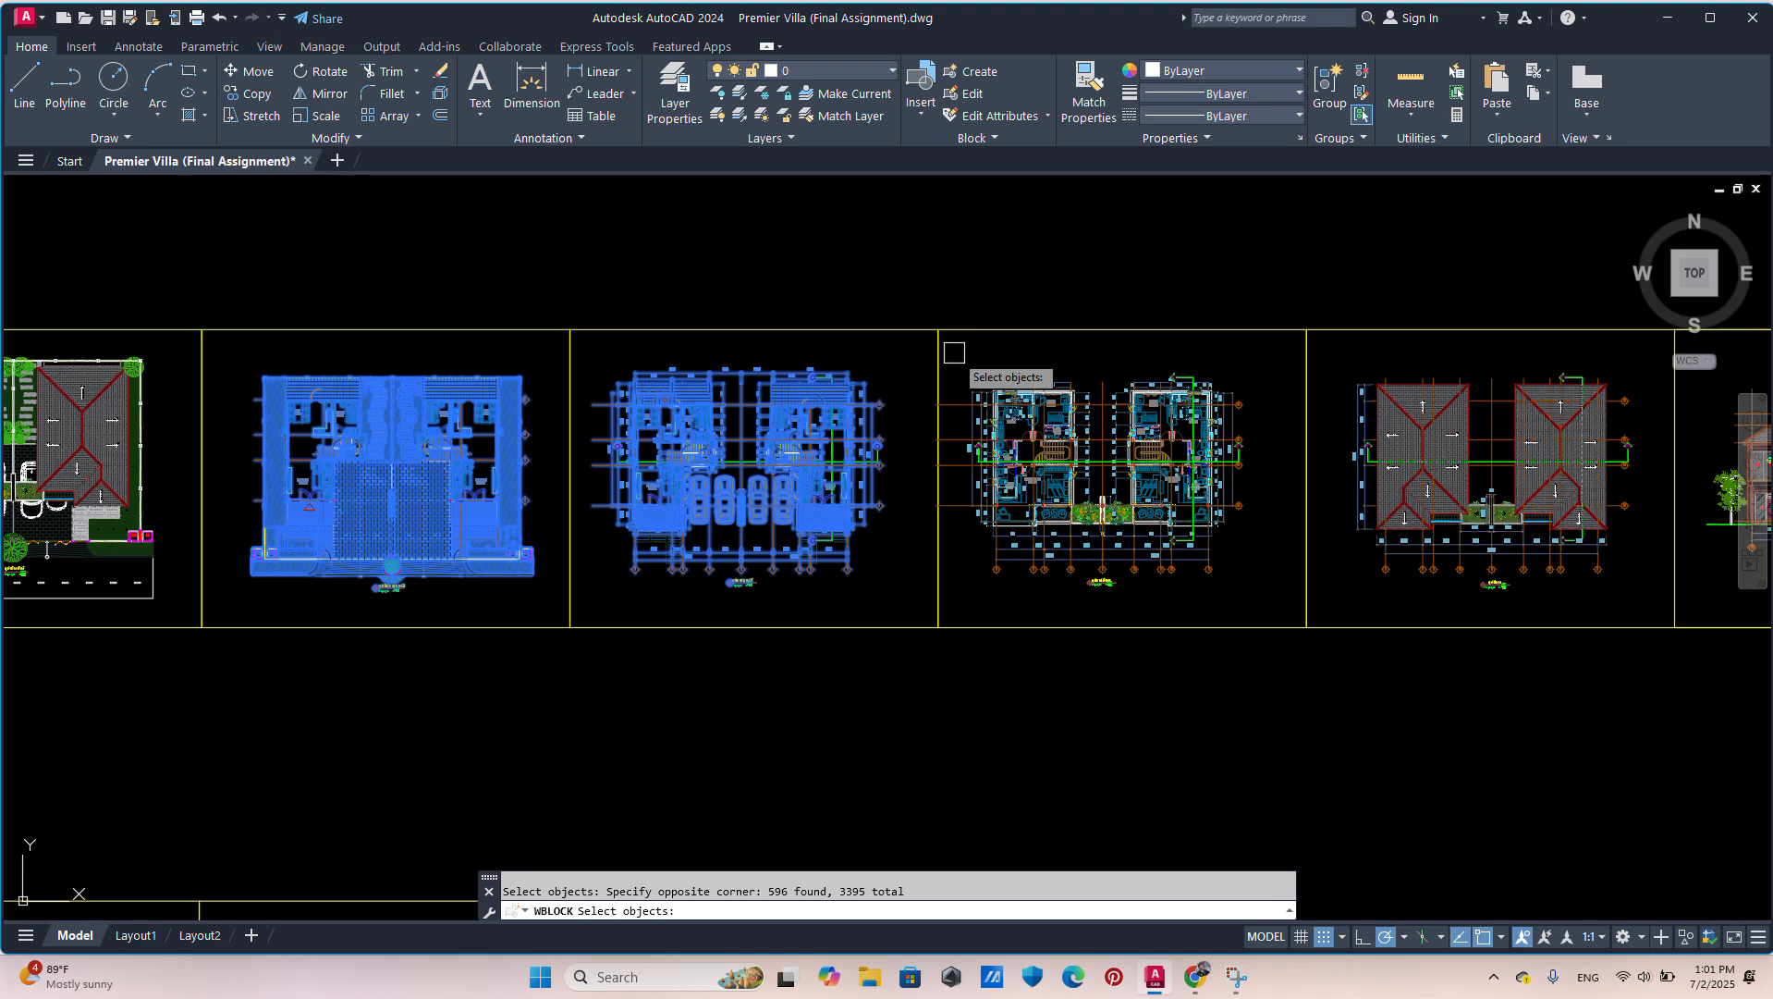
left_click(913, 345)
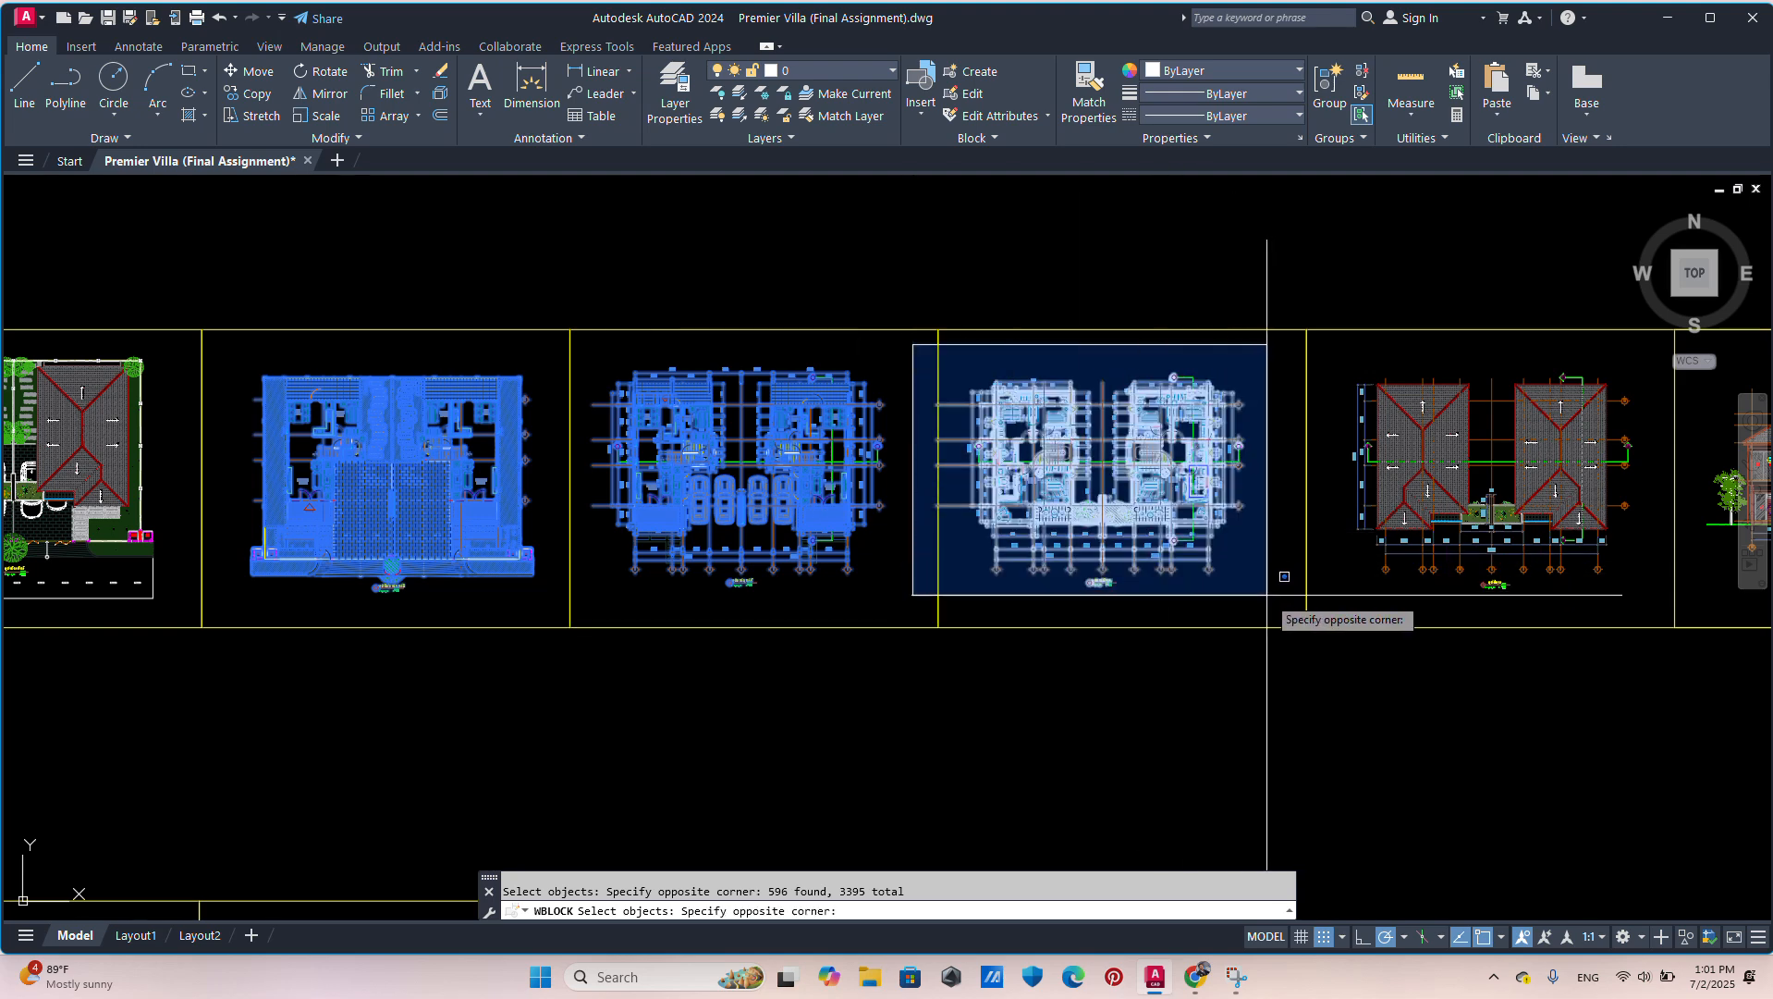
left_click(1264, 588)
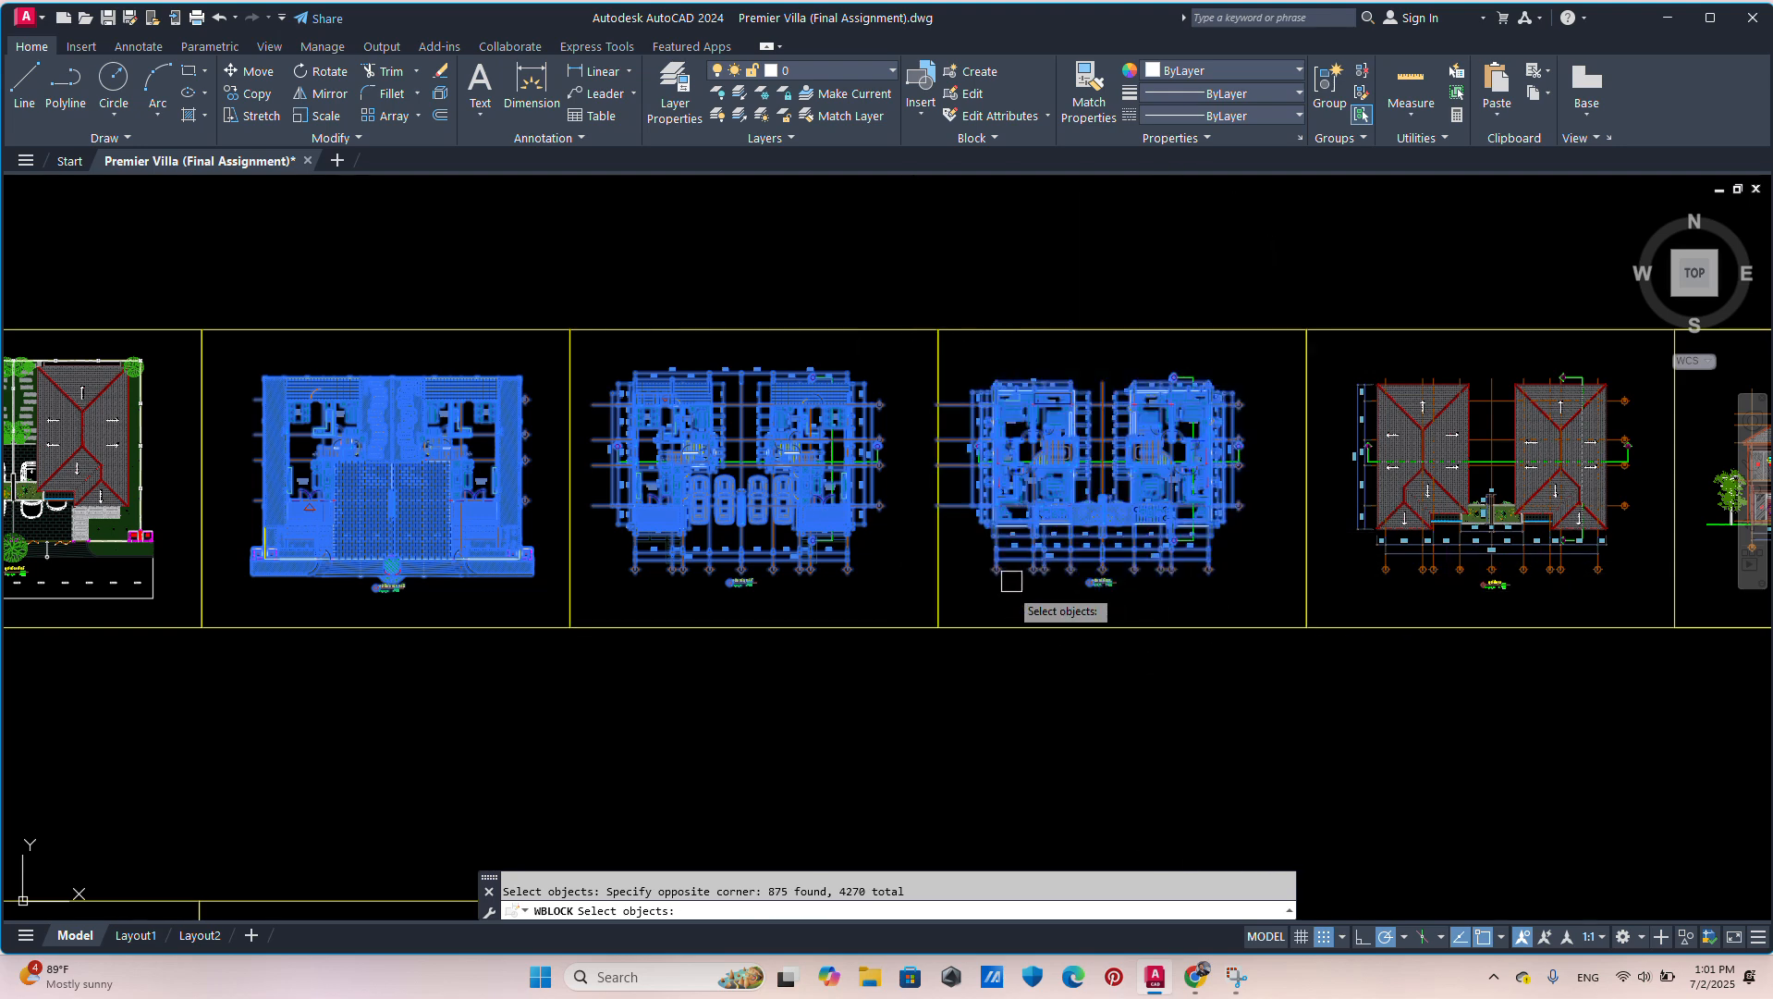
Step: Finish the object selection and write the selected plans to the DWG file on the Desktop
scroll(1019, 685, "down", 5)
scroll(1009, 657, "up", 3)
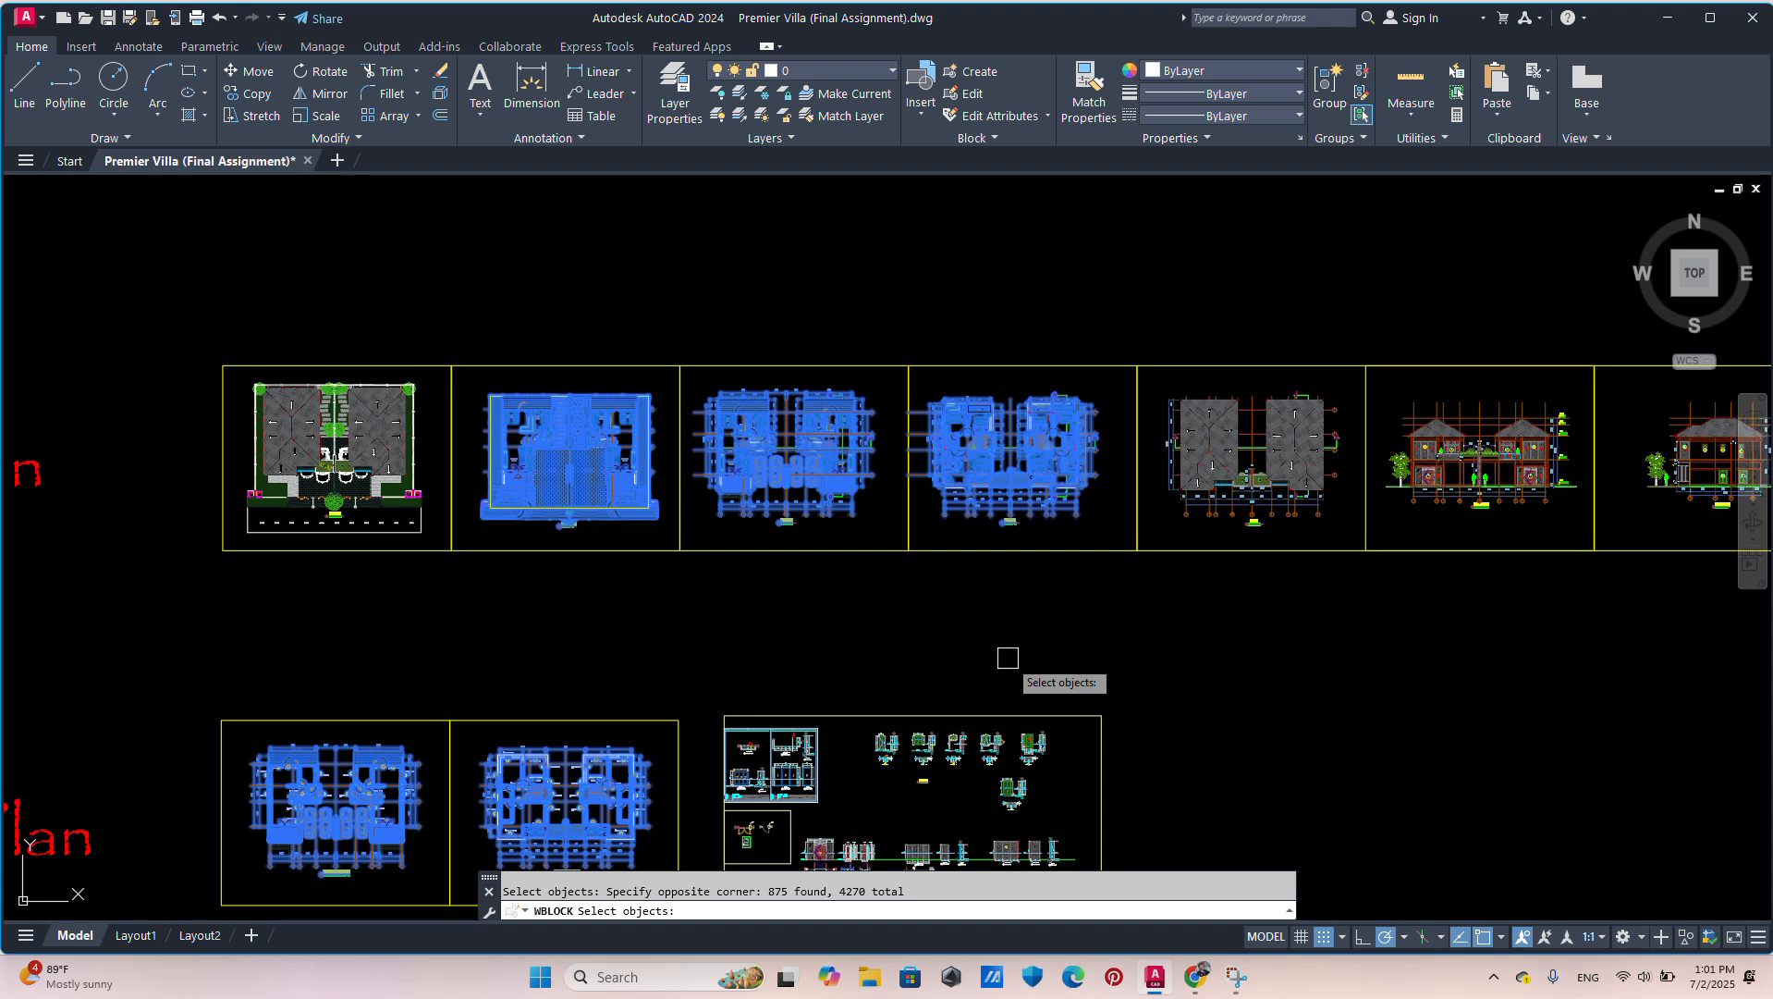
key("Return")
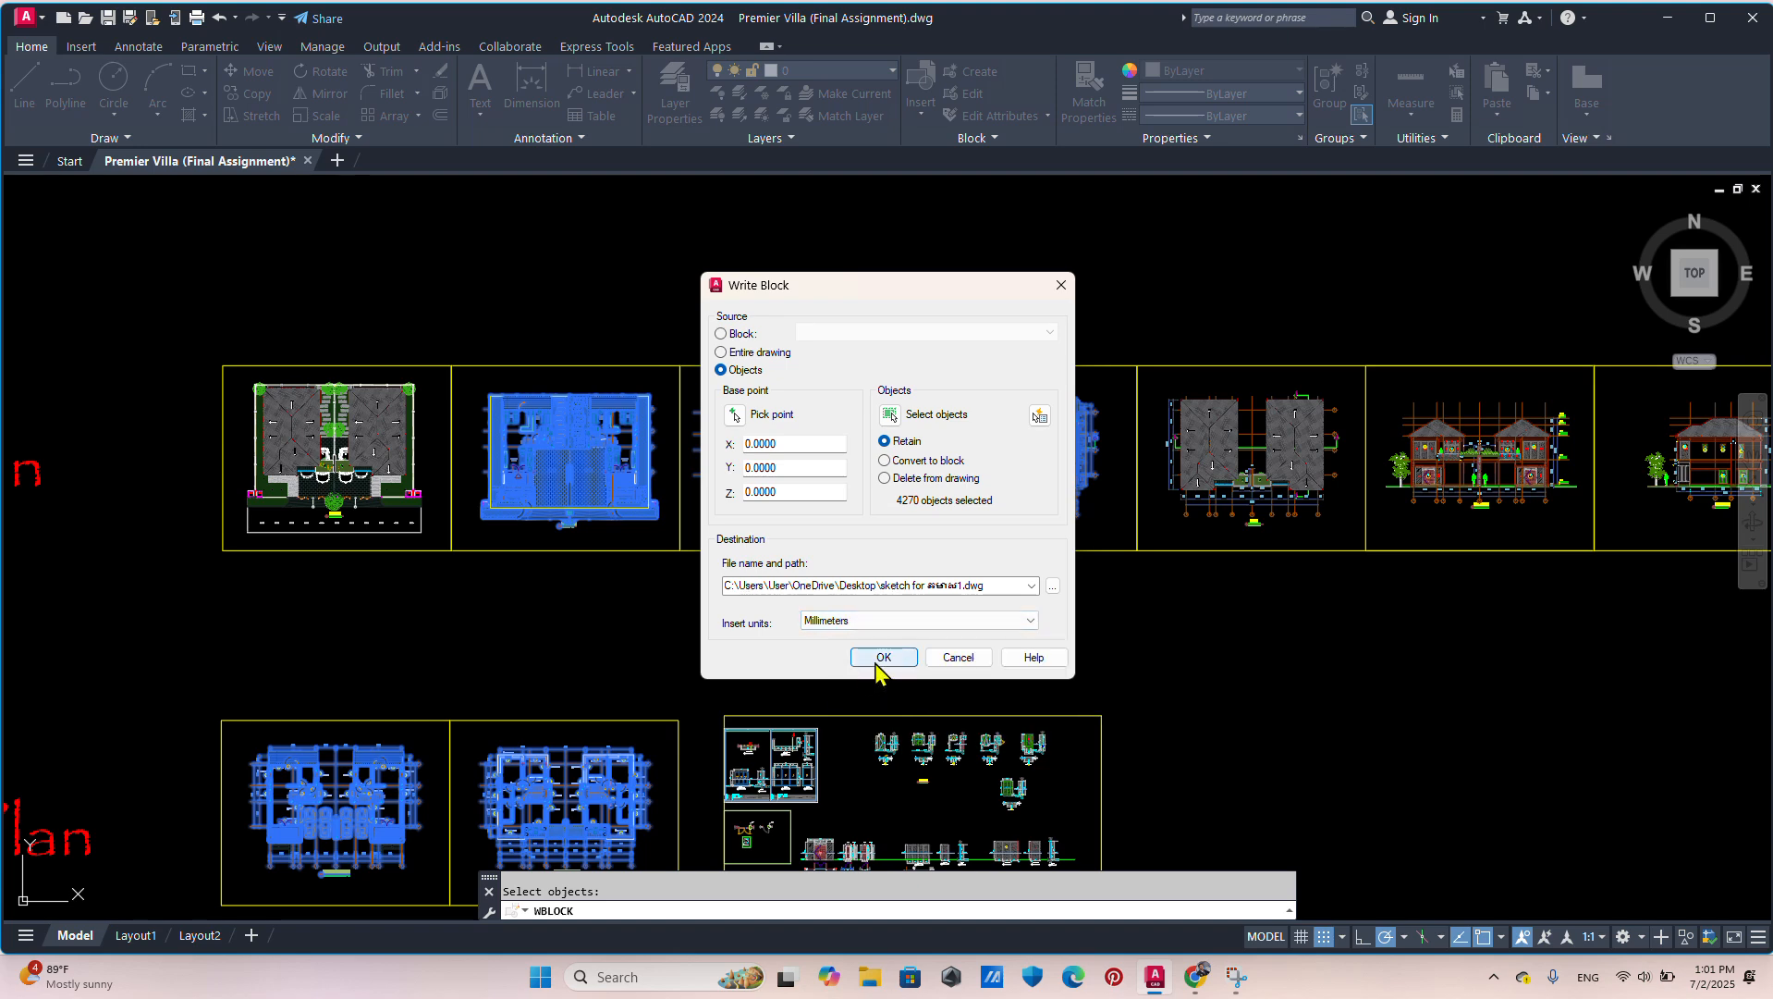
left_click(883, 657)
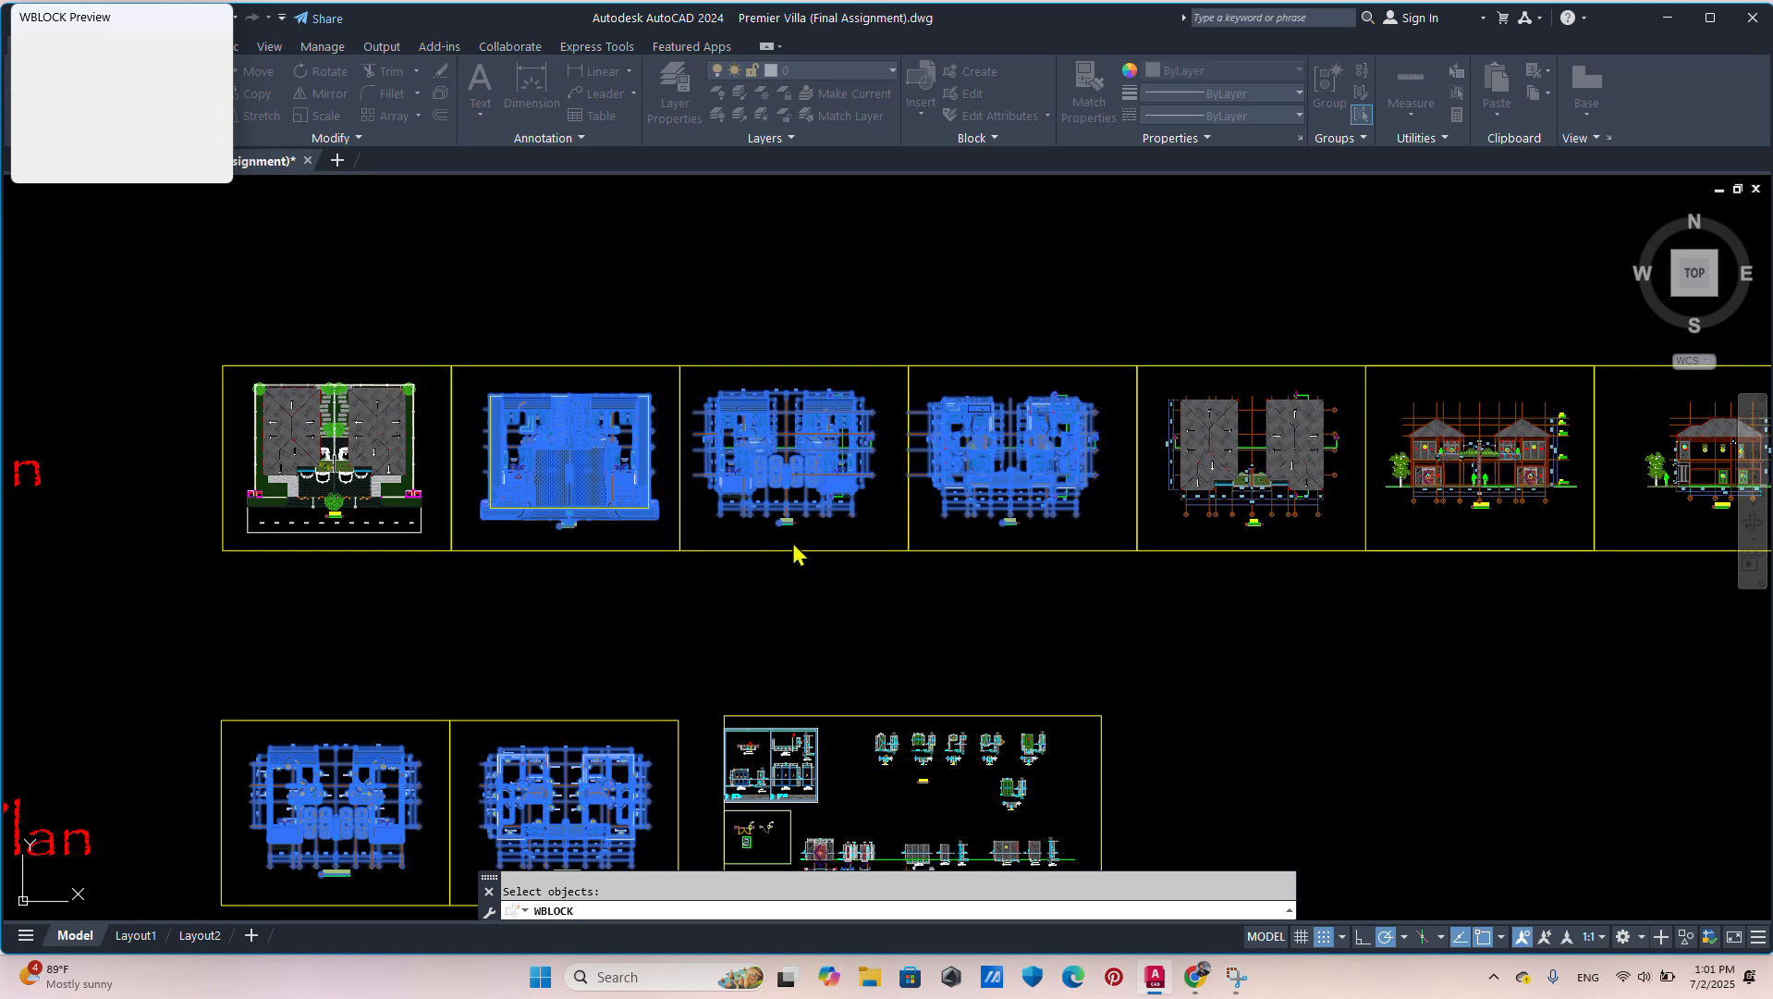
scroll(1101, 610, "down", 4)
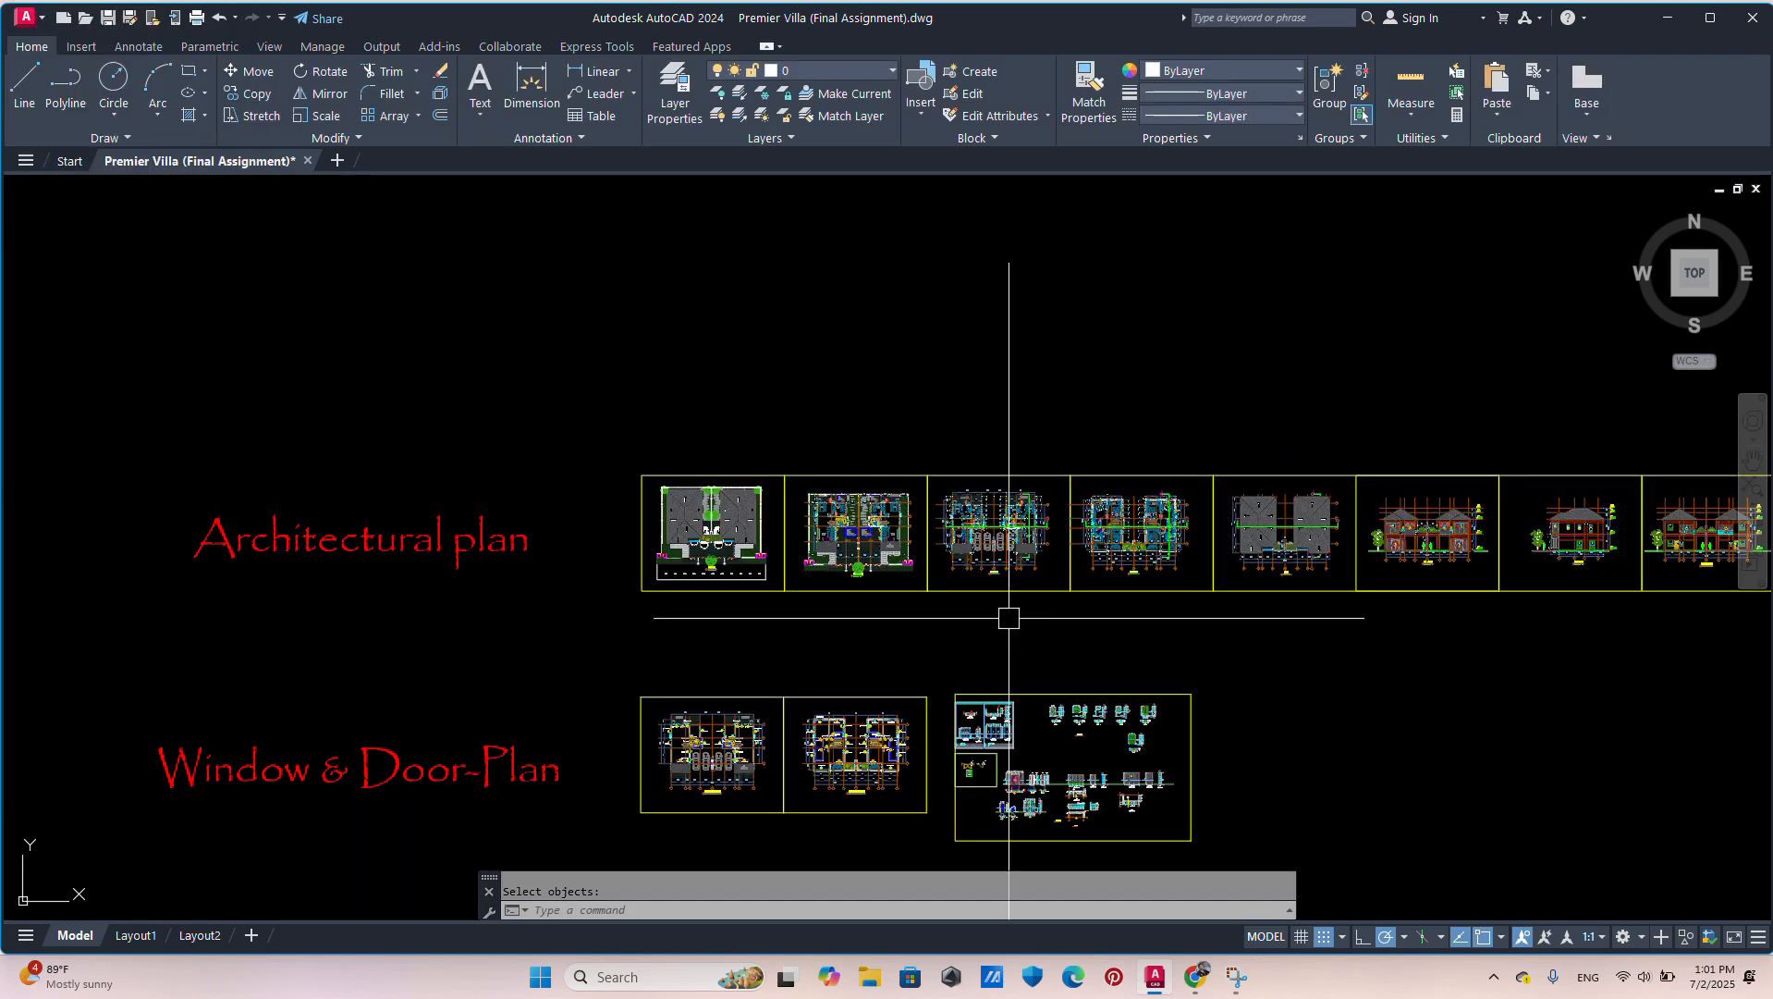
middle_click_drag(1061, 641, 934, 605)
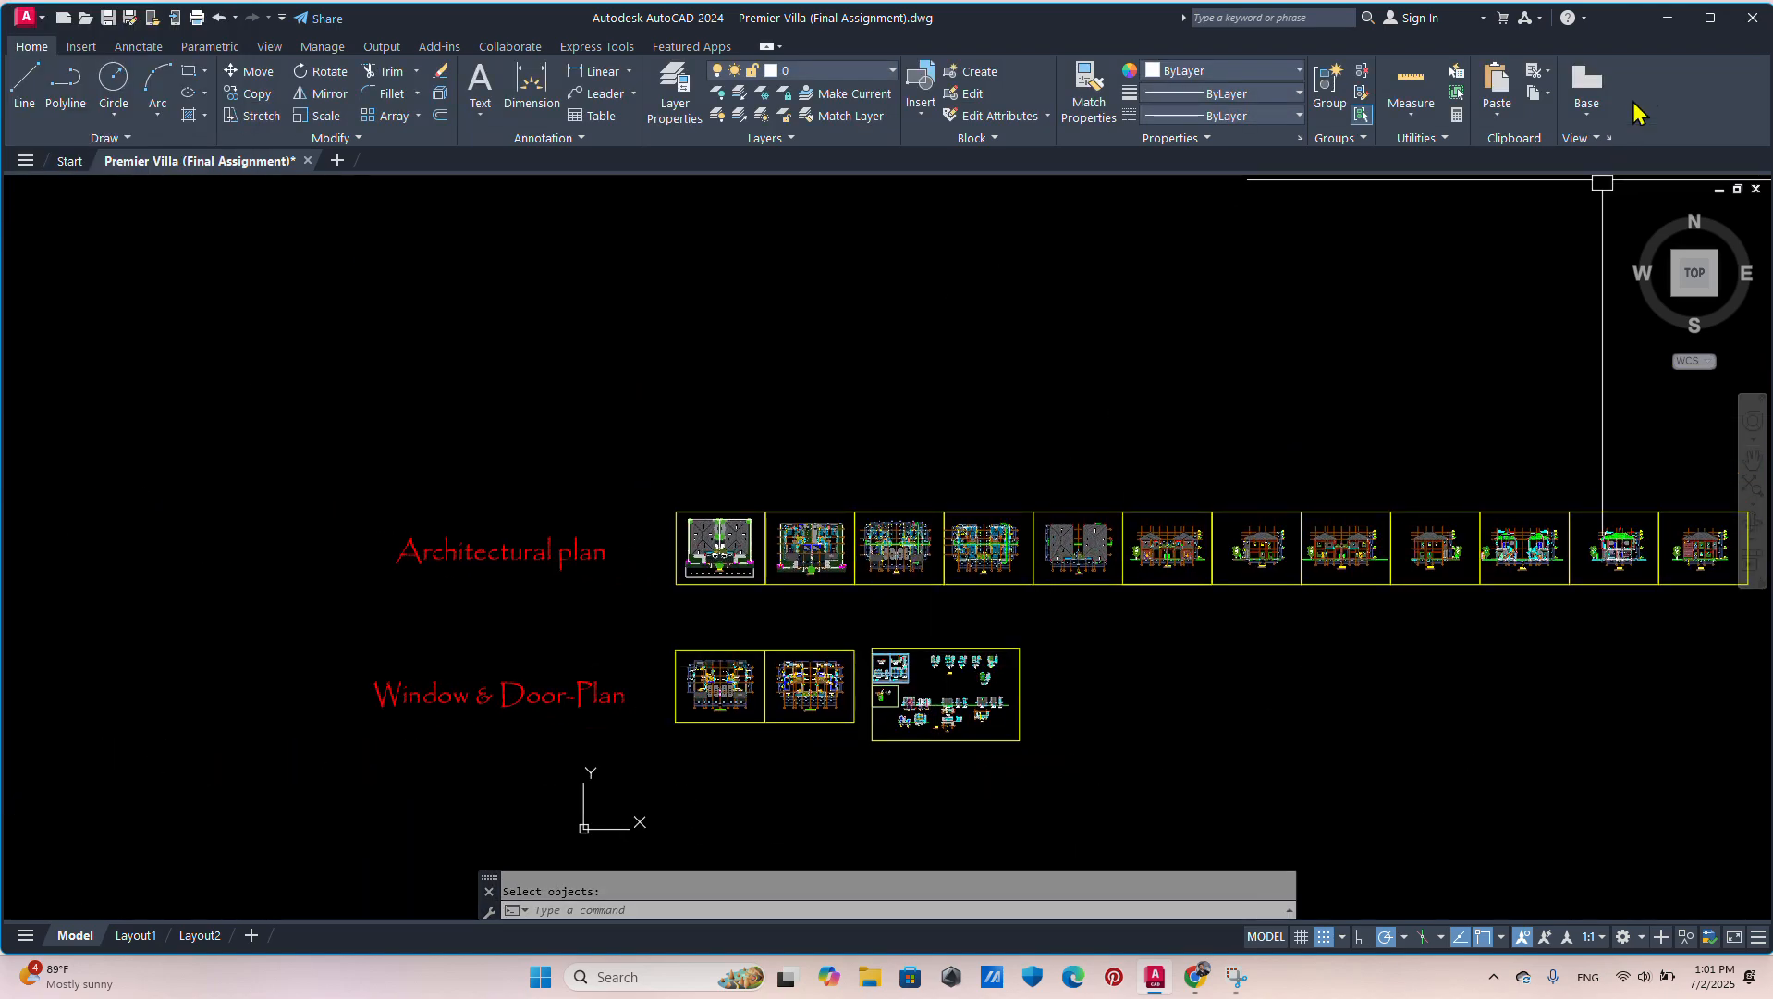
Step: Check the Desktop folder in File Explorer for the exported "sketch for" DWG file ending in 1
left_click(1668, 18)
left_click(1659, 18)
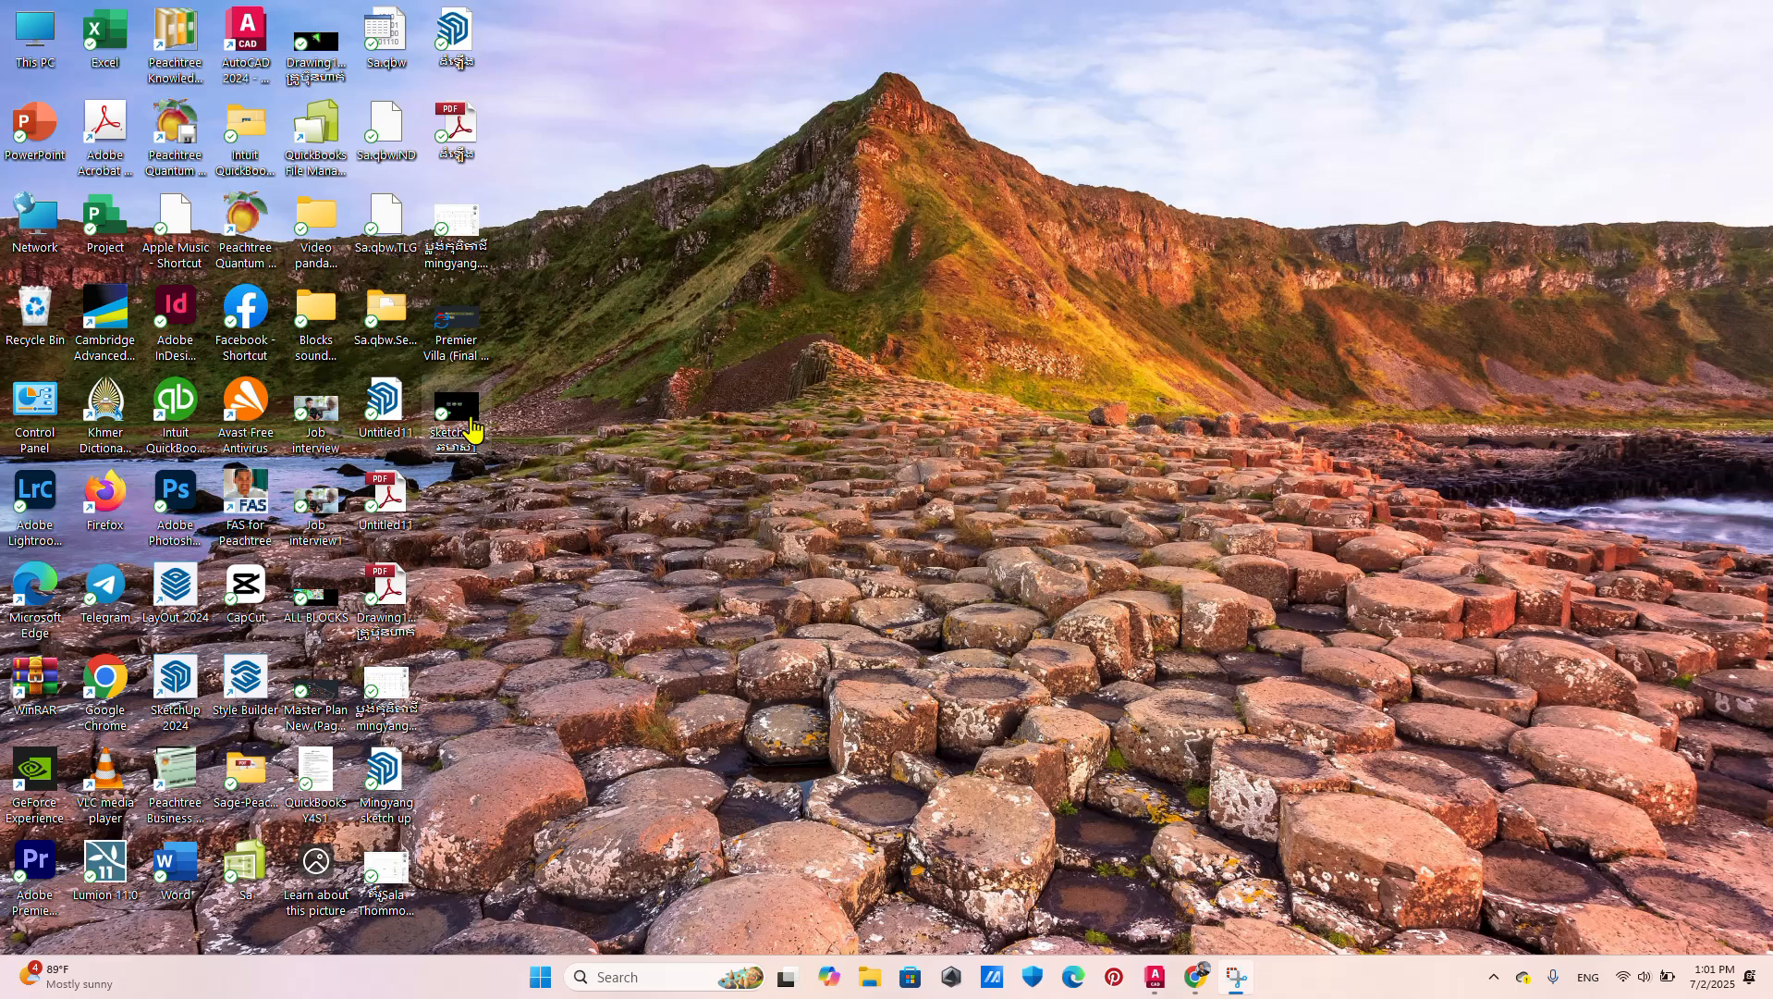
double_click(35, 37)
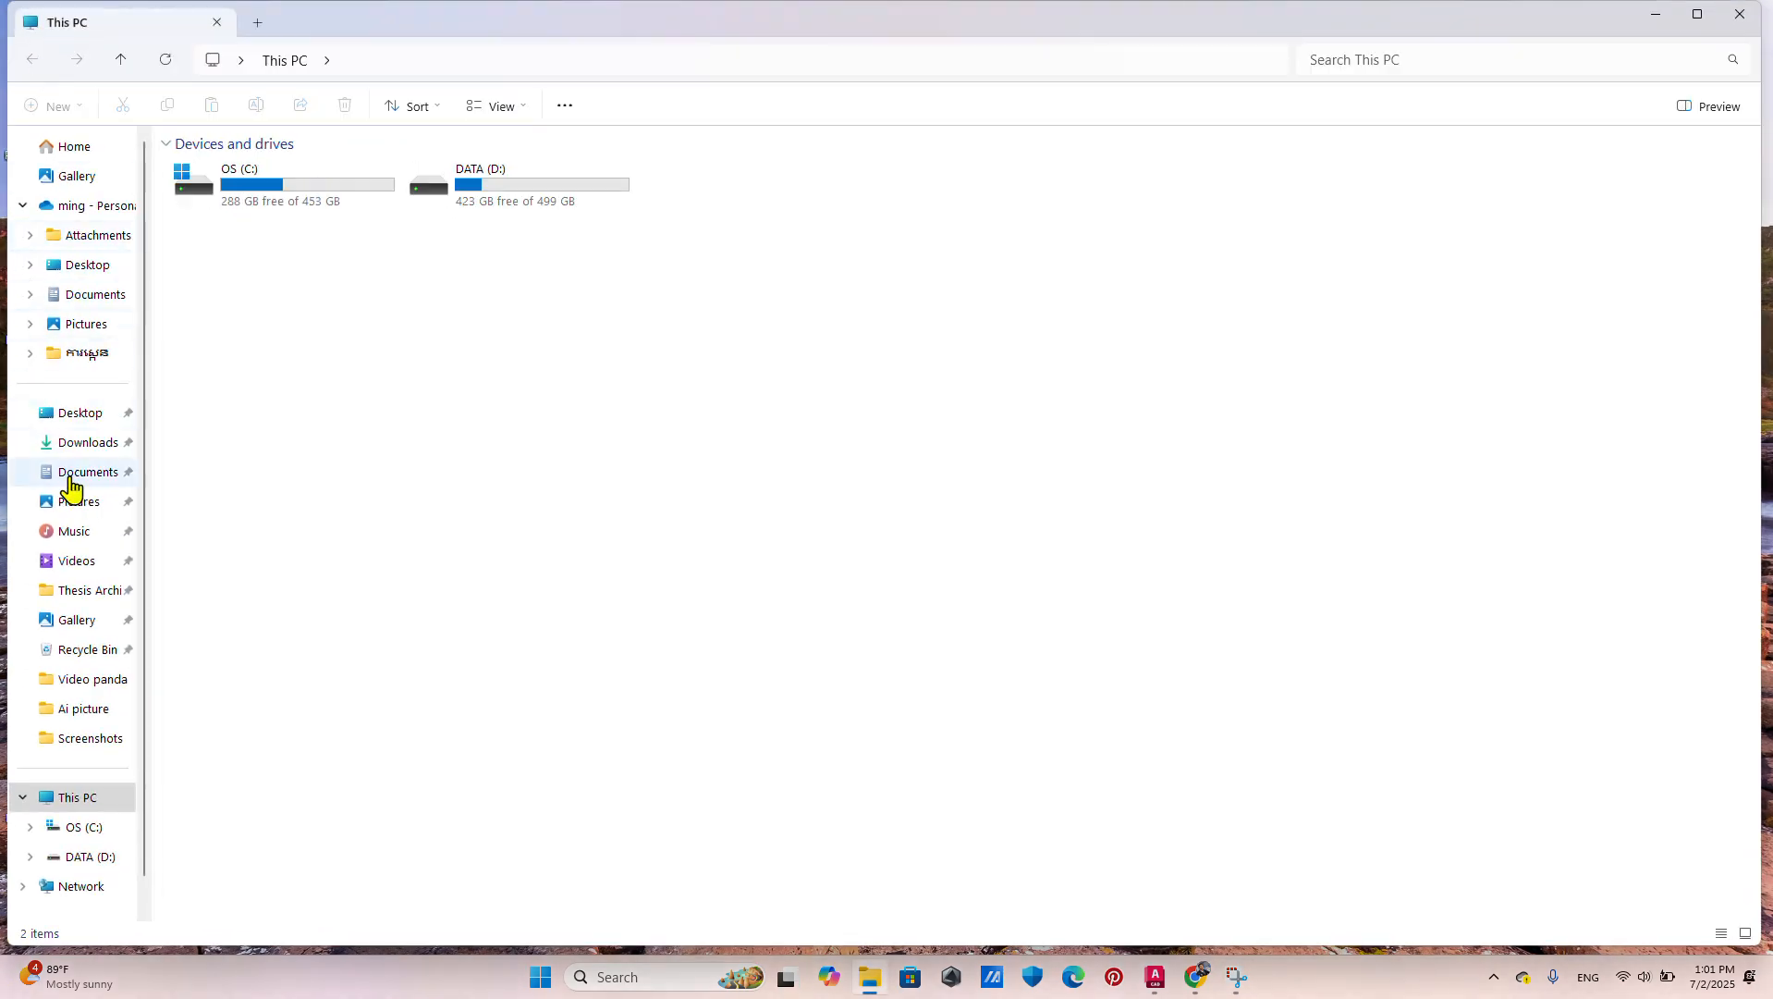
left_click(70, 417)
scroll(269, 701, "down", 5)
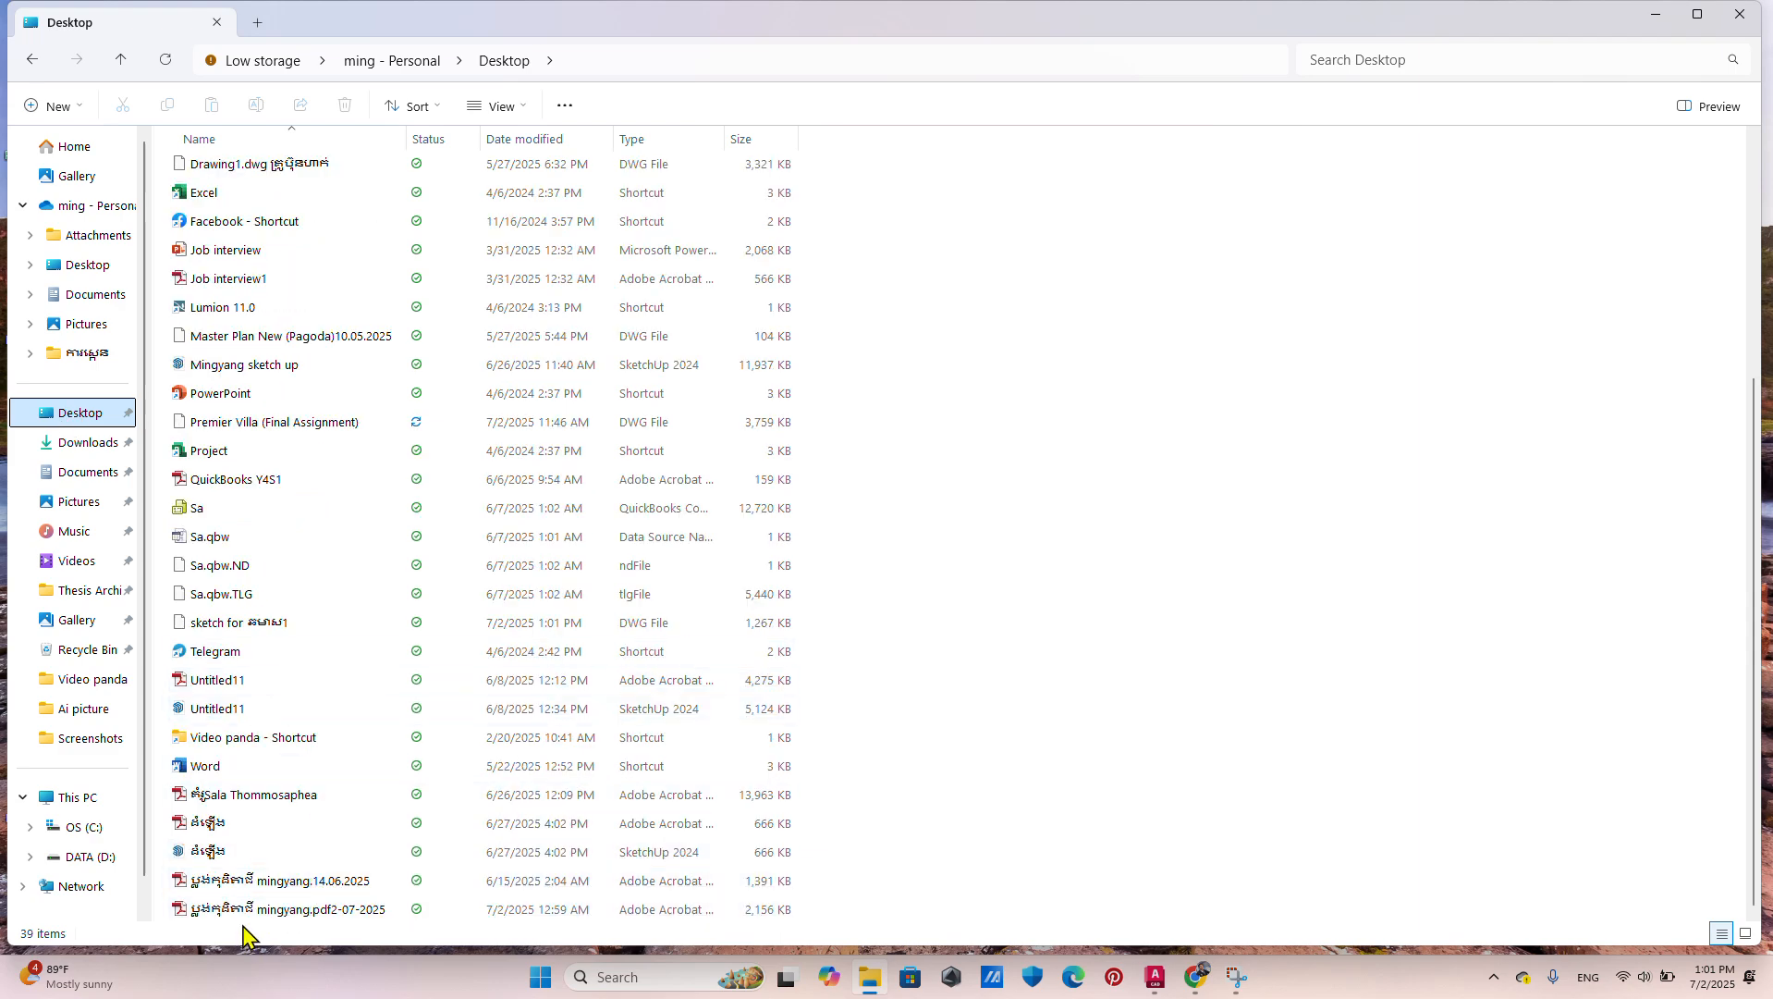
left_click(250, 634)
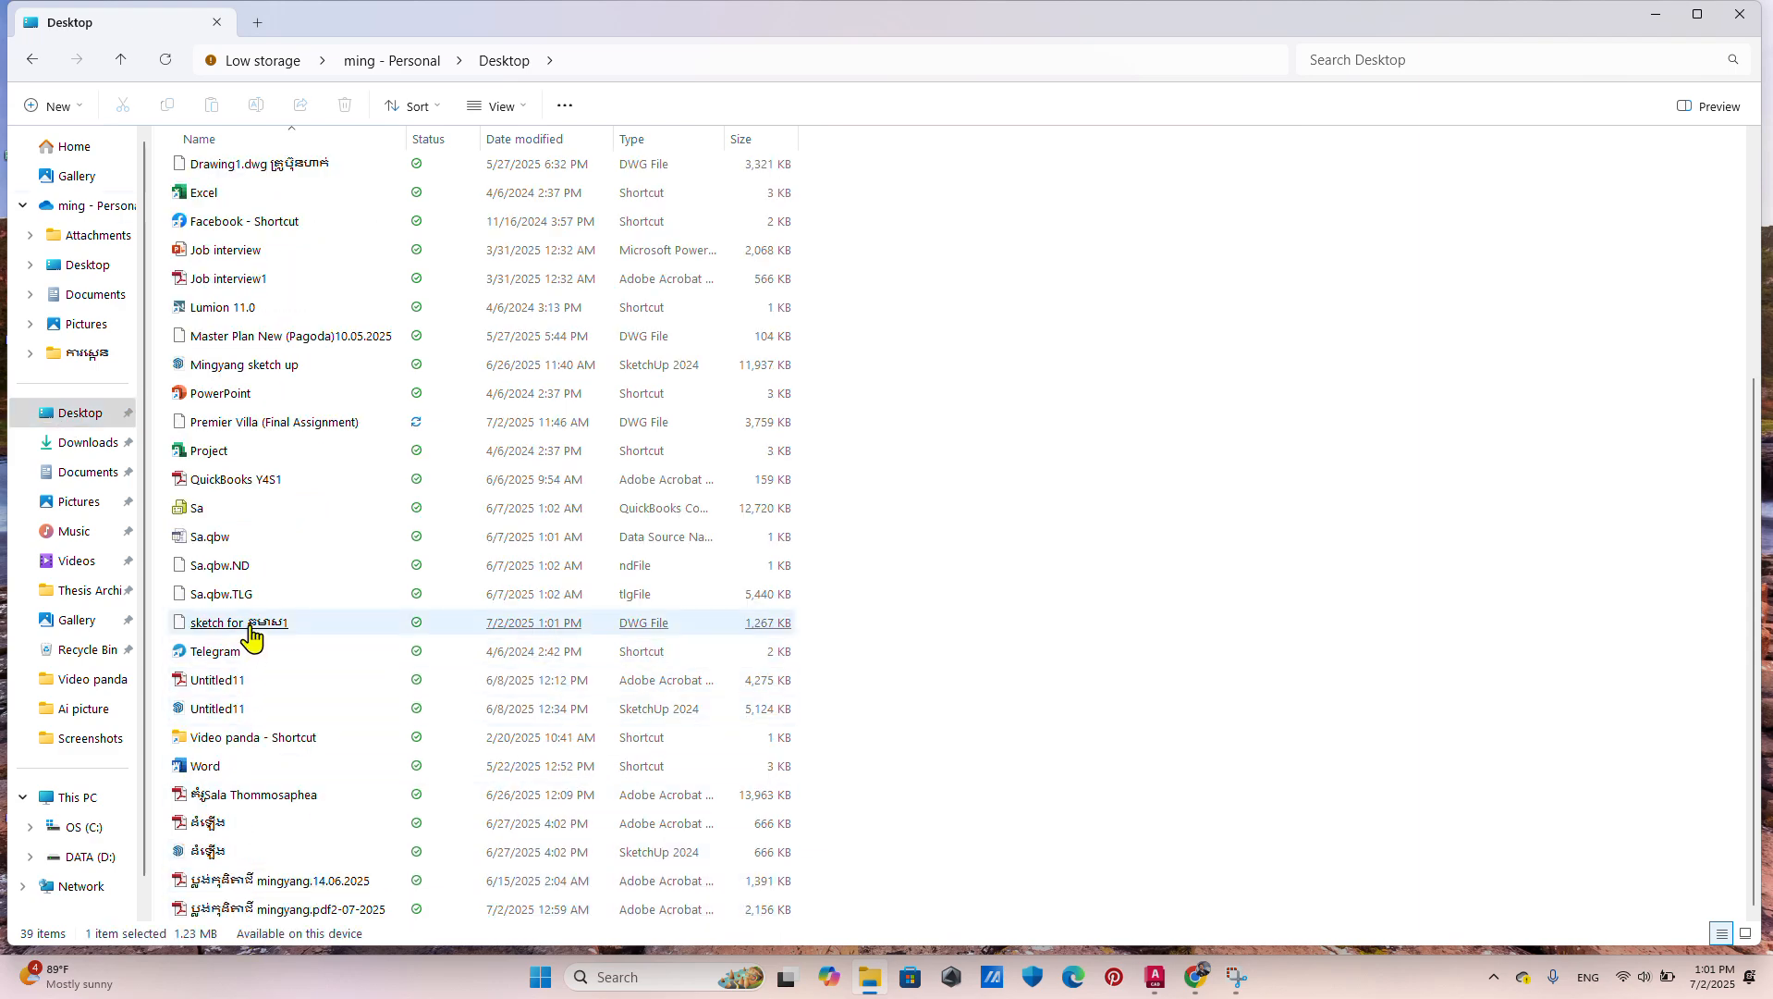
left_click(30, 57)
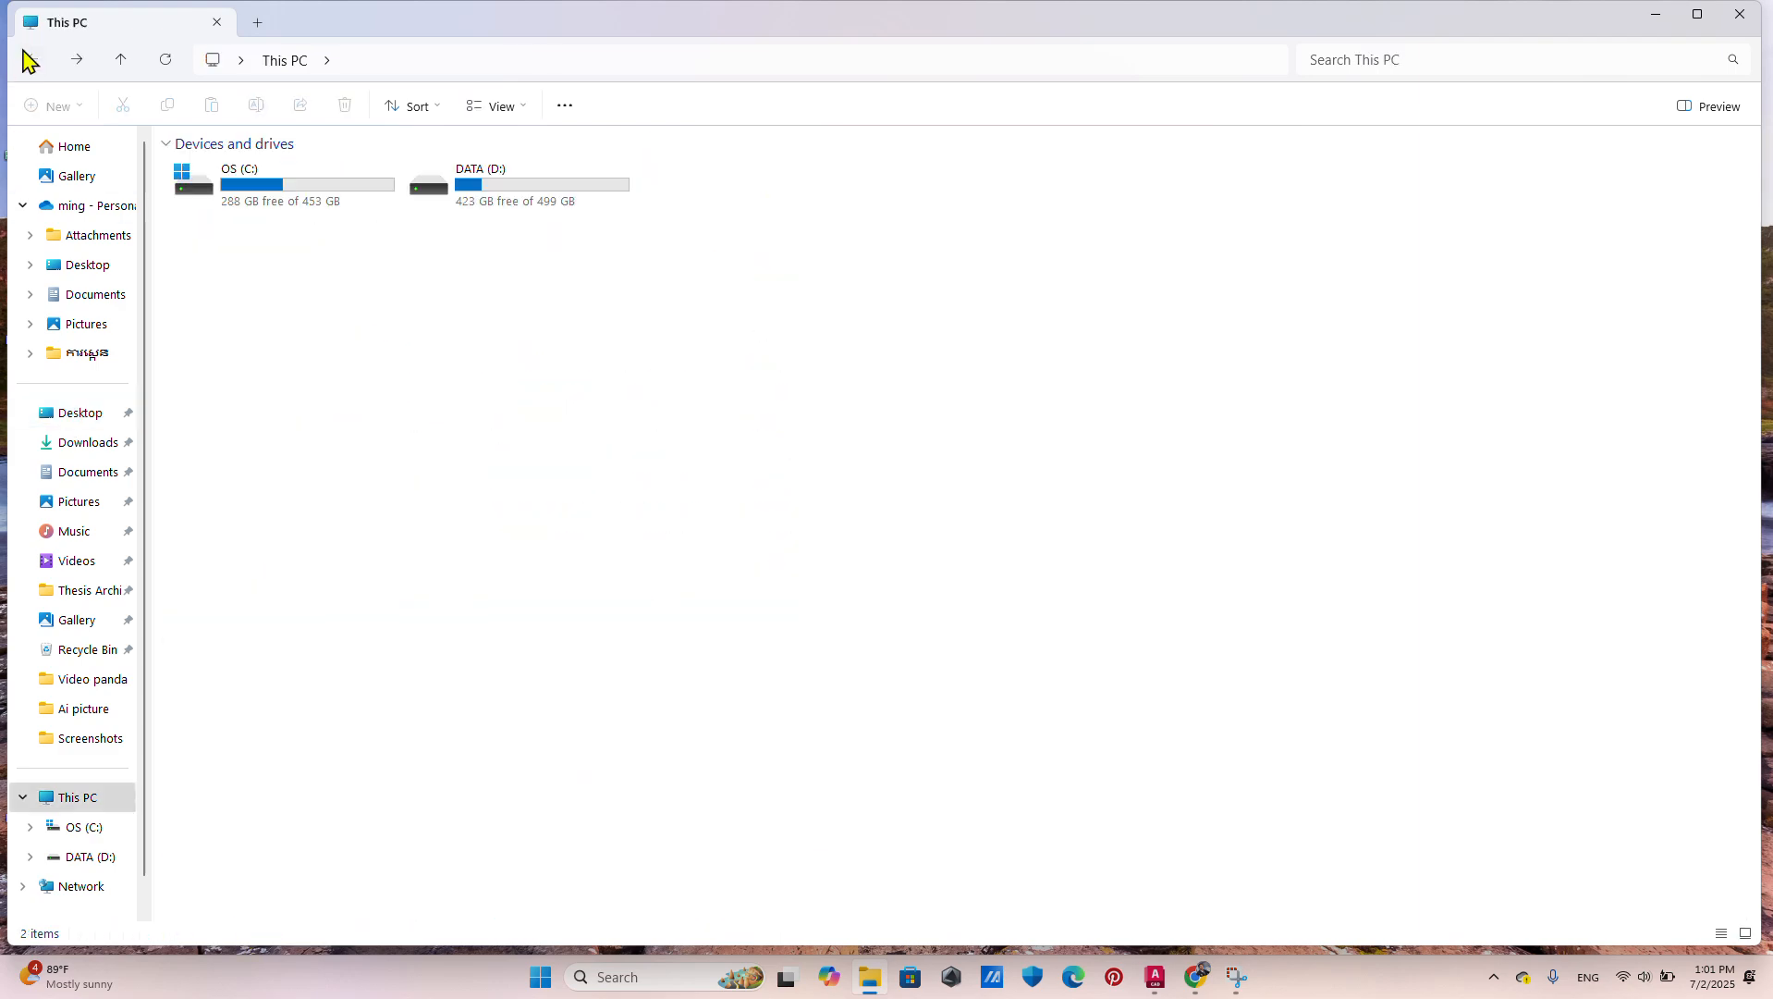
left_click(1659, 16)
Step: Launch another AutoCAD session and open the exported "sketch for" DWG file ending in 1 from the Desktop
double_click(248, 37)
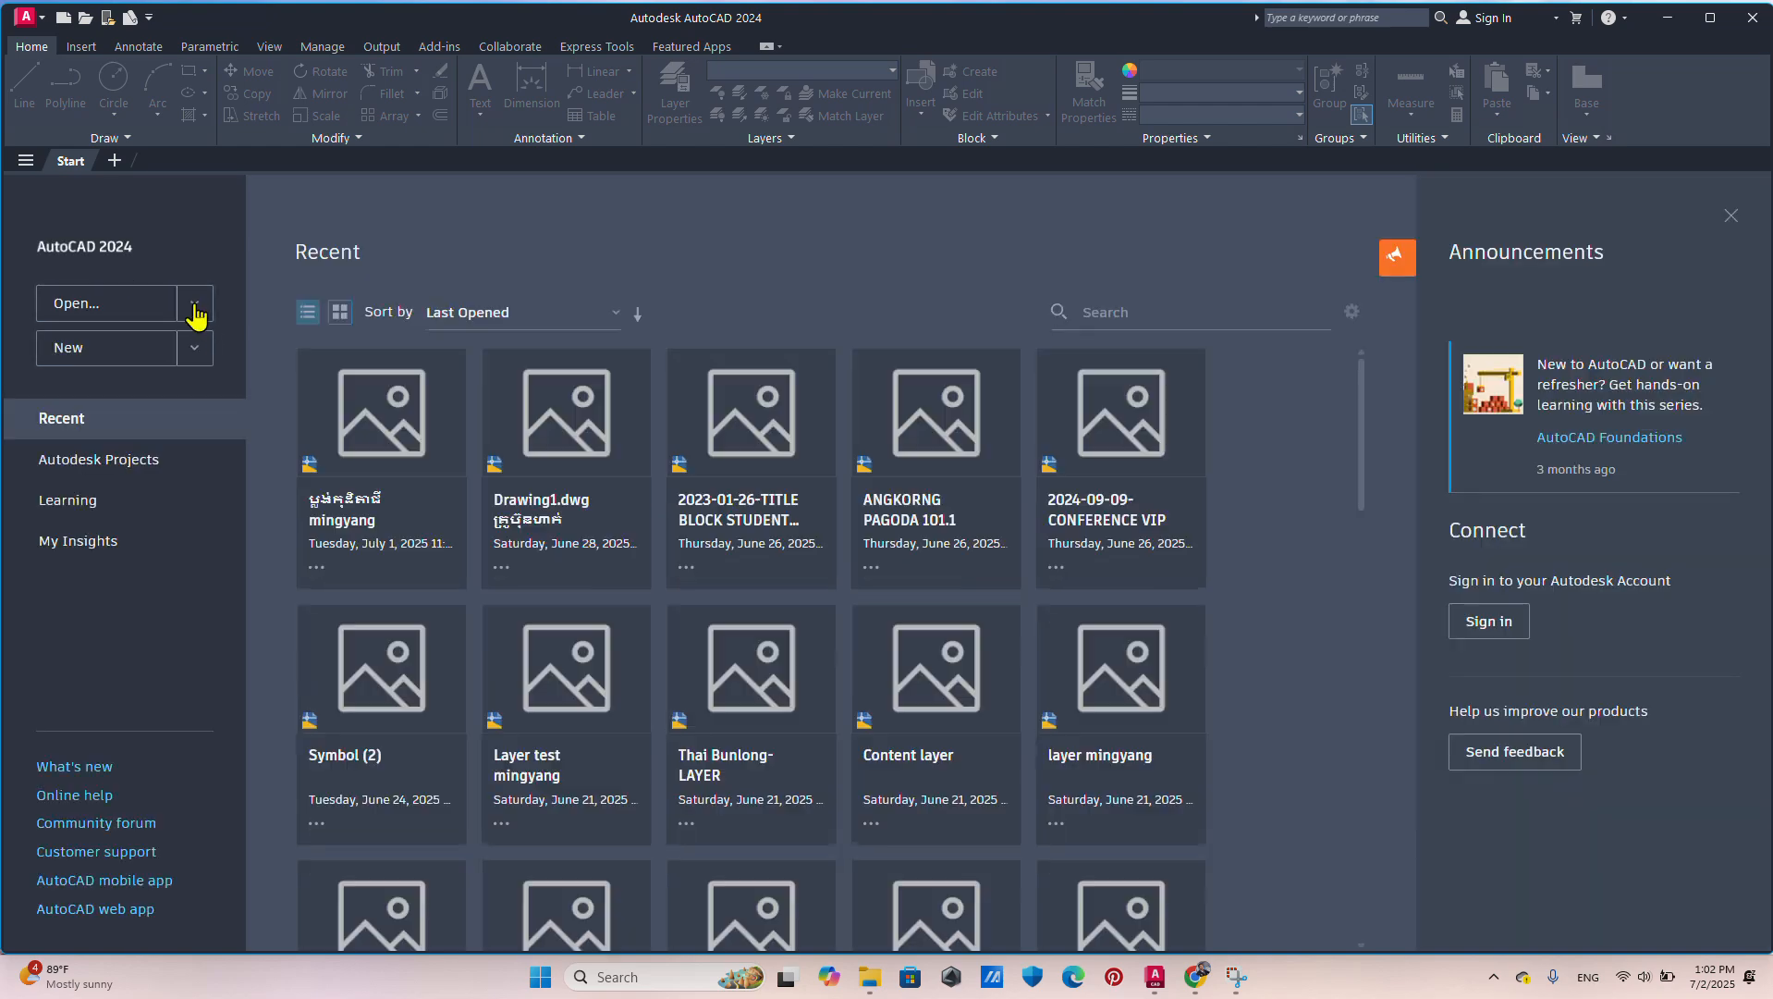
left_click(193, 305)
left_click(122, 338)
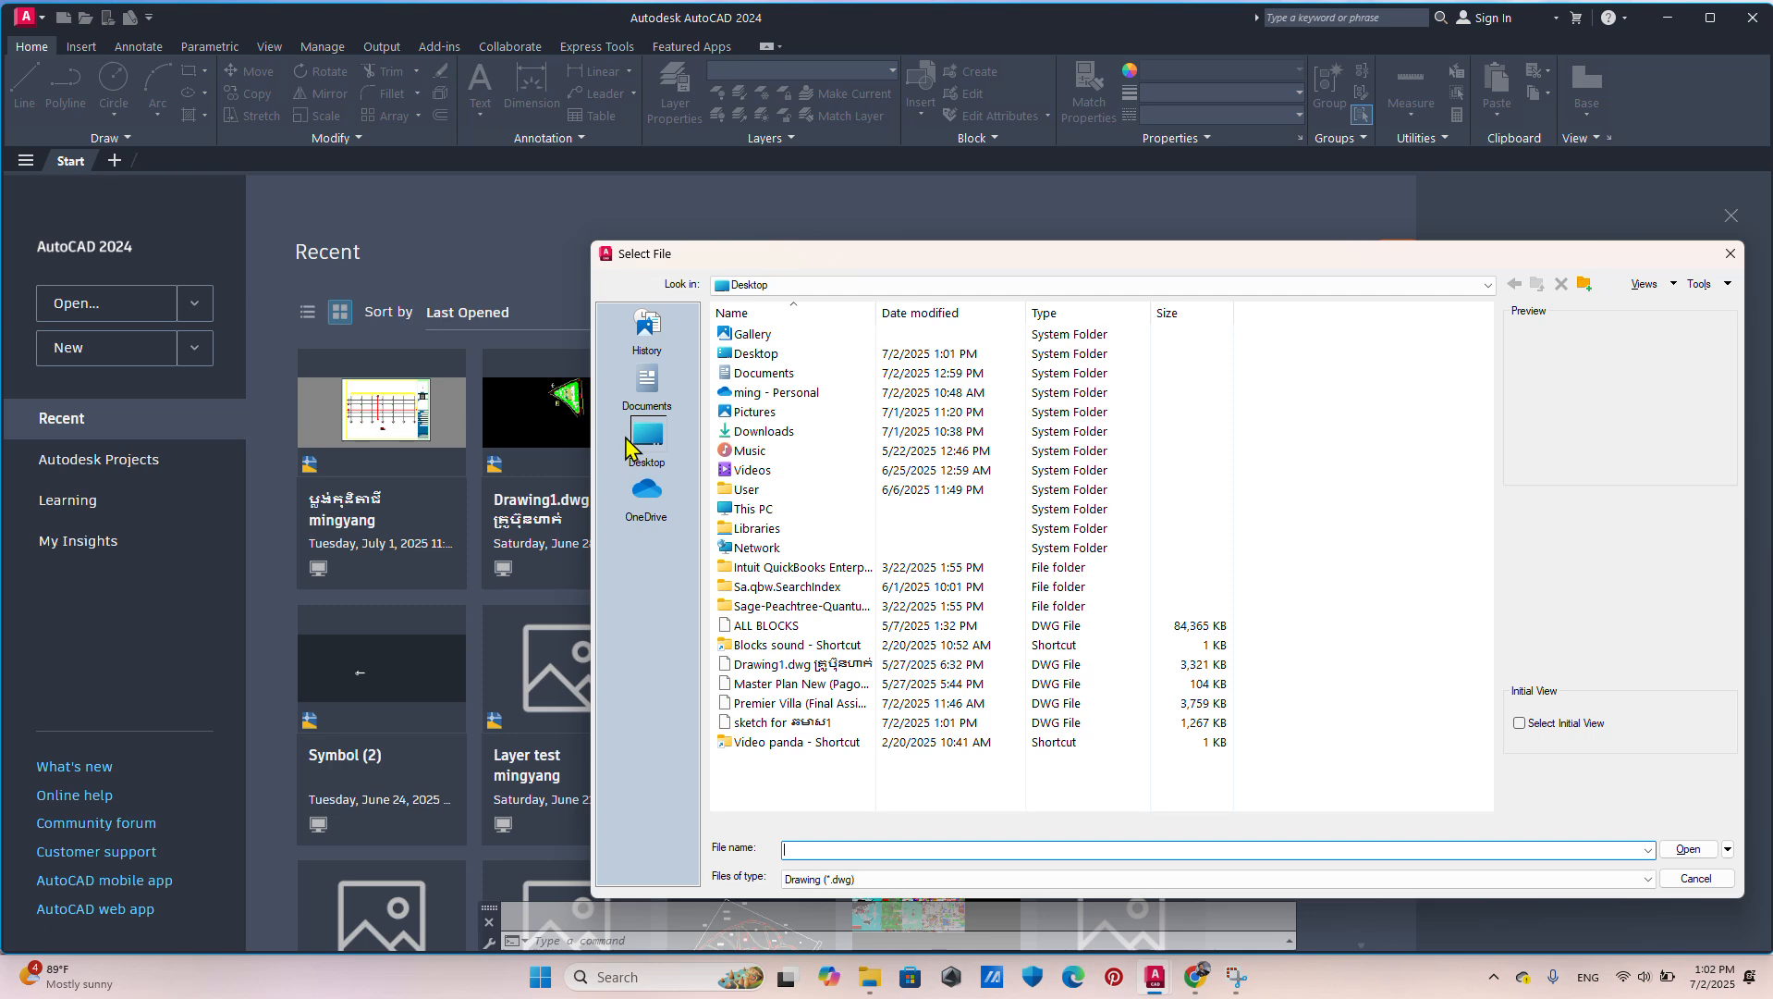
double_click(801, 723)
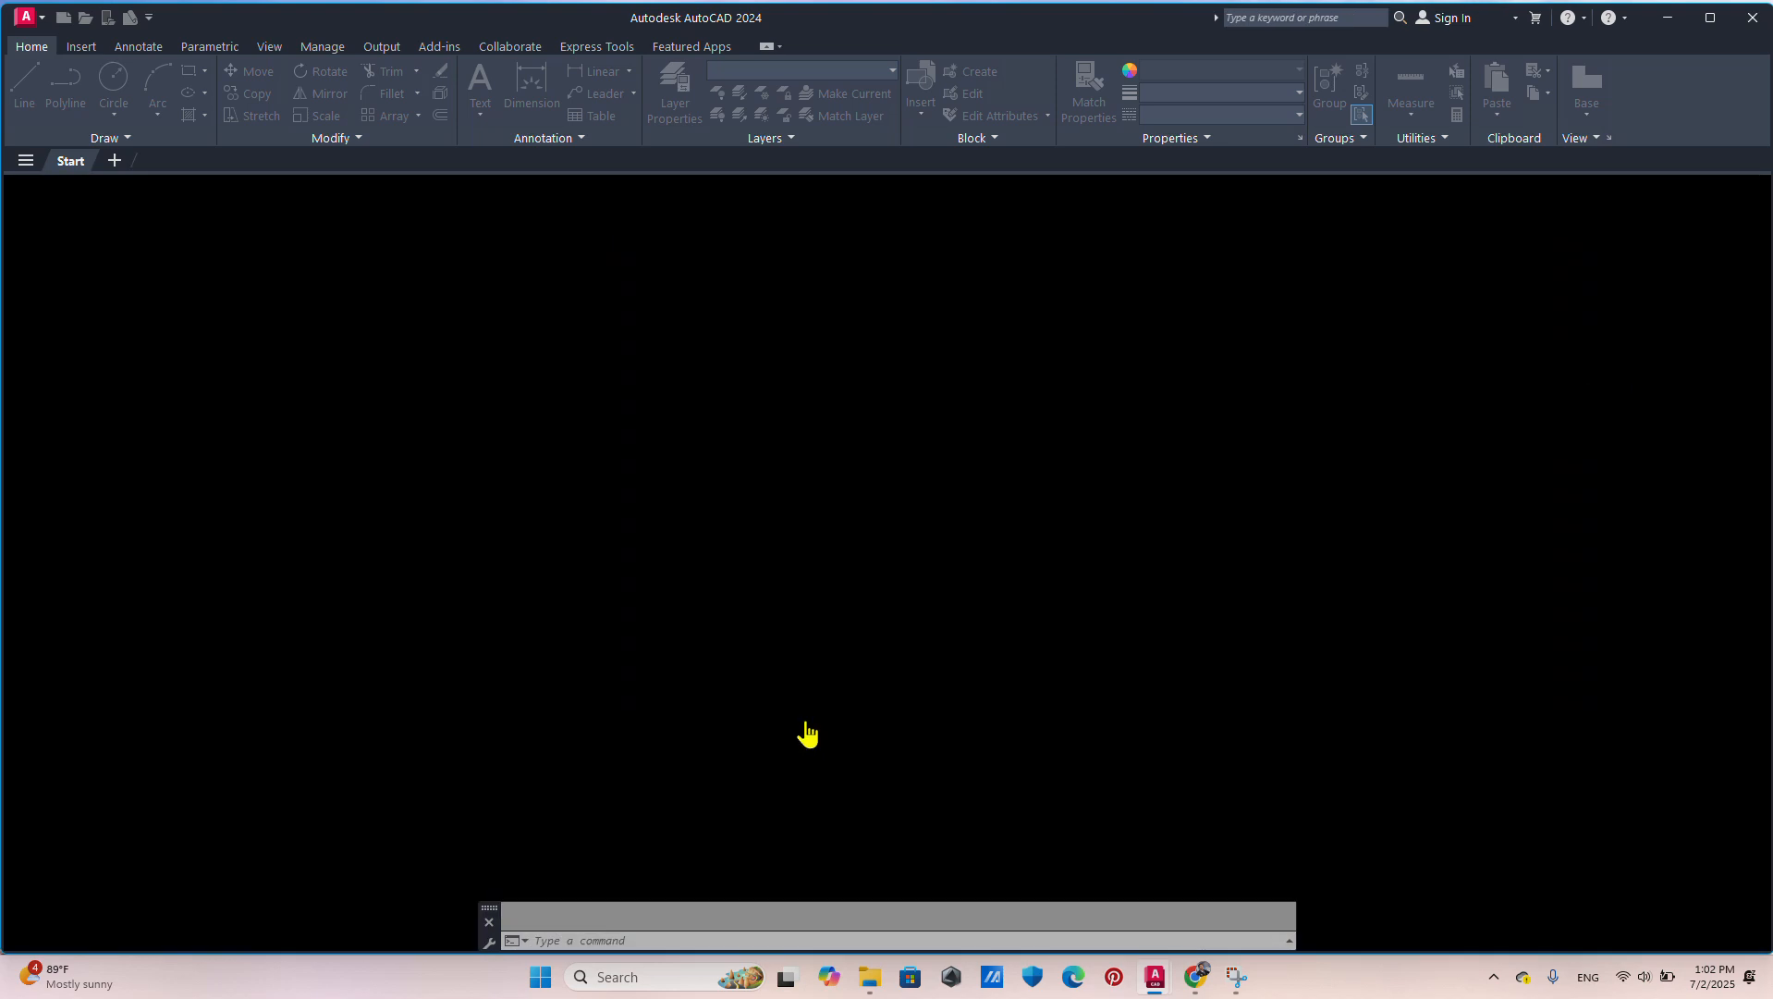
Step: Examine the exported architectural and window and door plans, and close AutoCAD without saving changes
scroll(779, 687, "down", 2)
middle_click_drag(816, 673, 845, 557)
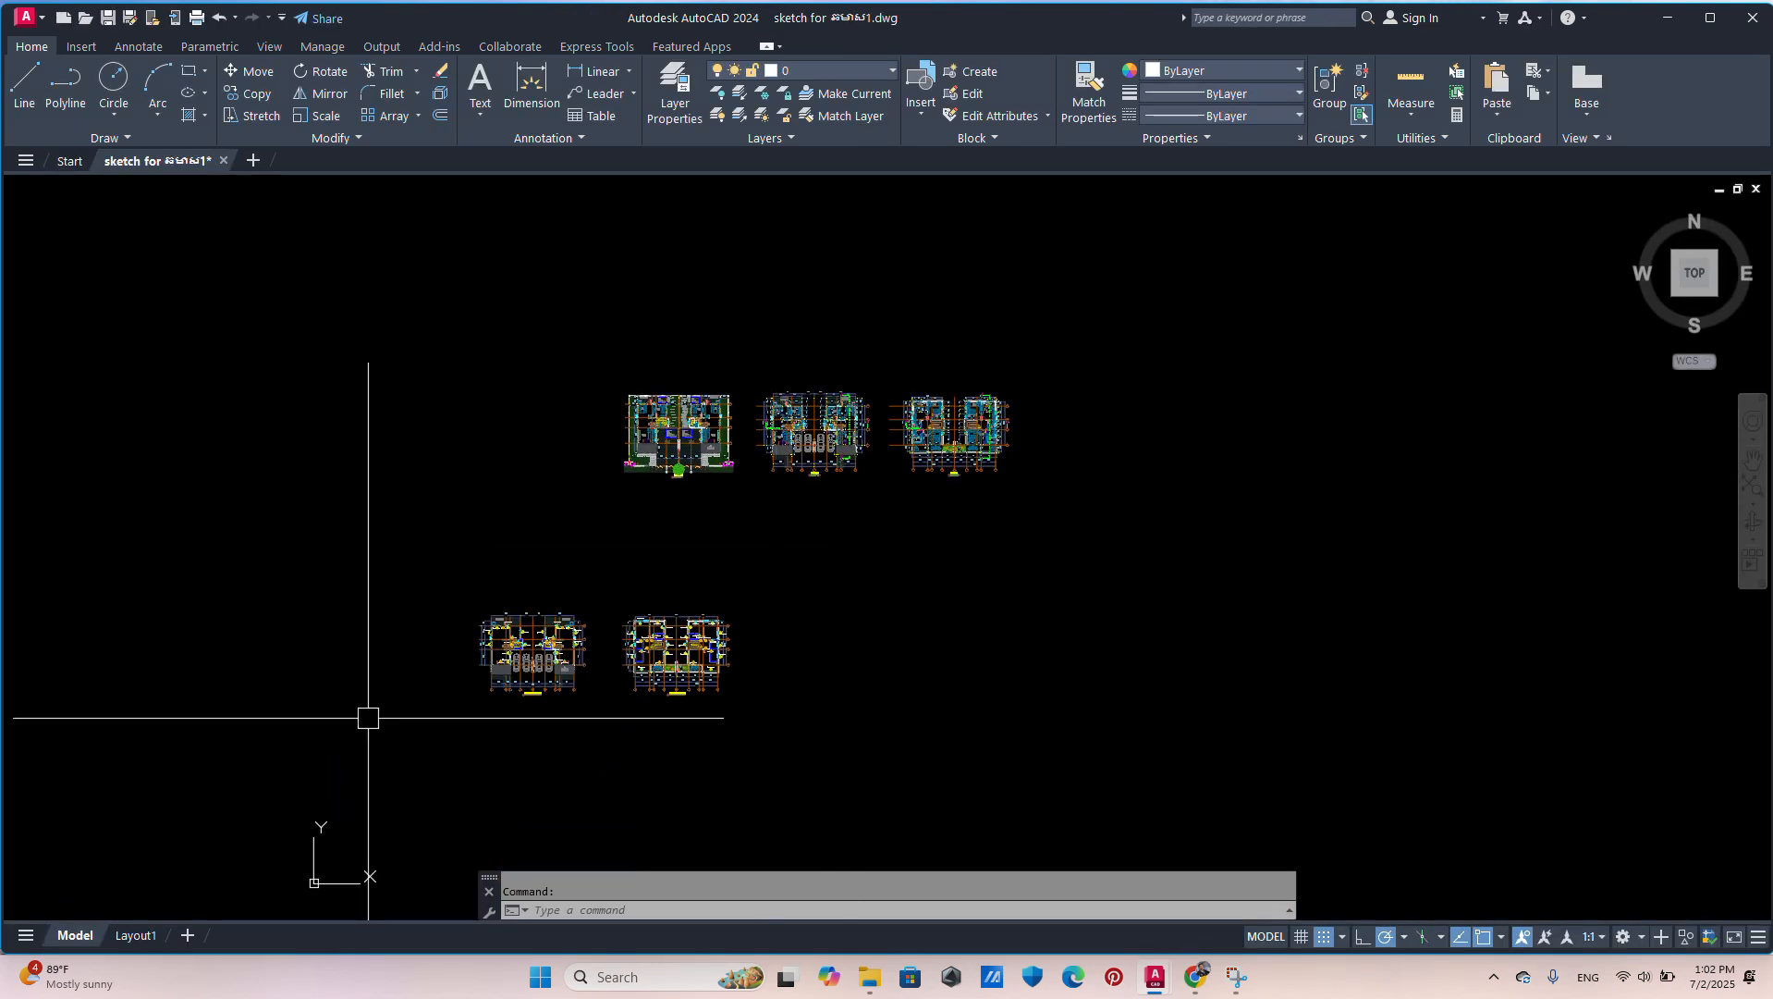
scroll(641, 674, "up", 5)
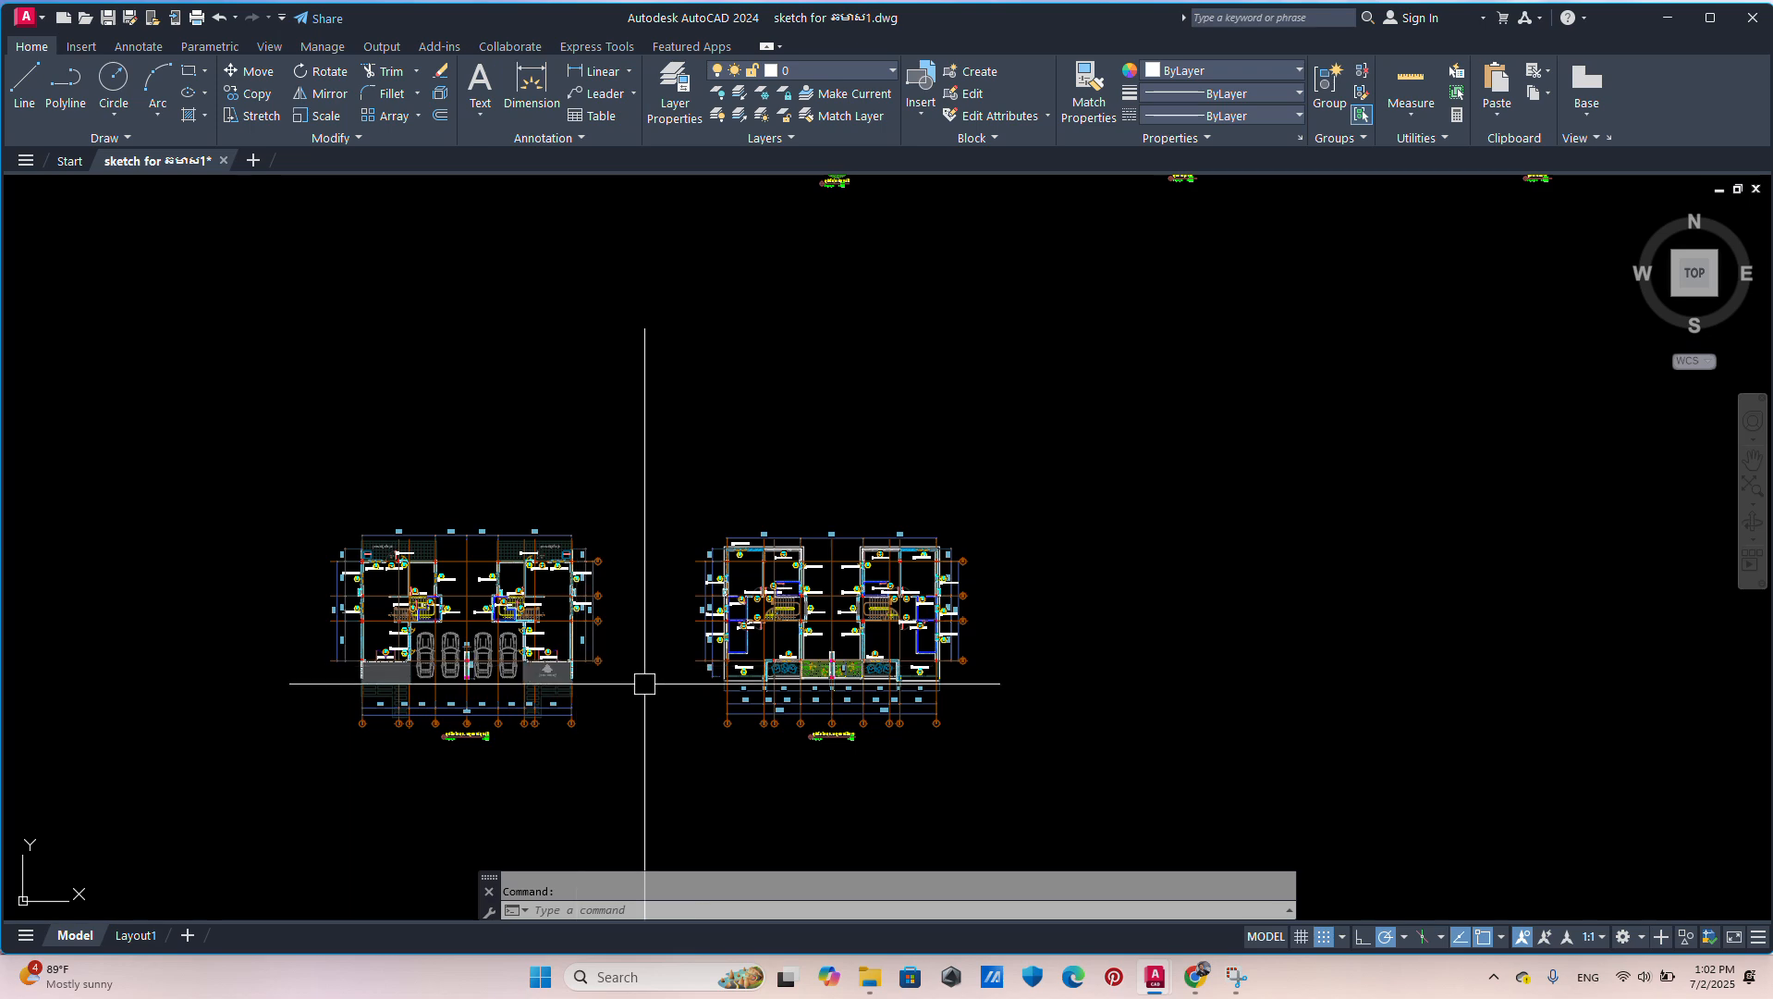
scroll(552, 610, "down", 3)
middle_click_drag(593, 570, 546, 590)
scroll(545, 588, "up", 1)
middle_click_drag(671, 574, 767, 574)
scroll(547, 577, "down", 2)
scroll(599, 578, "up", 1)
left_click(1752, 17)
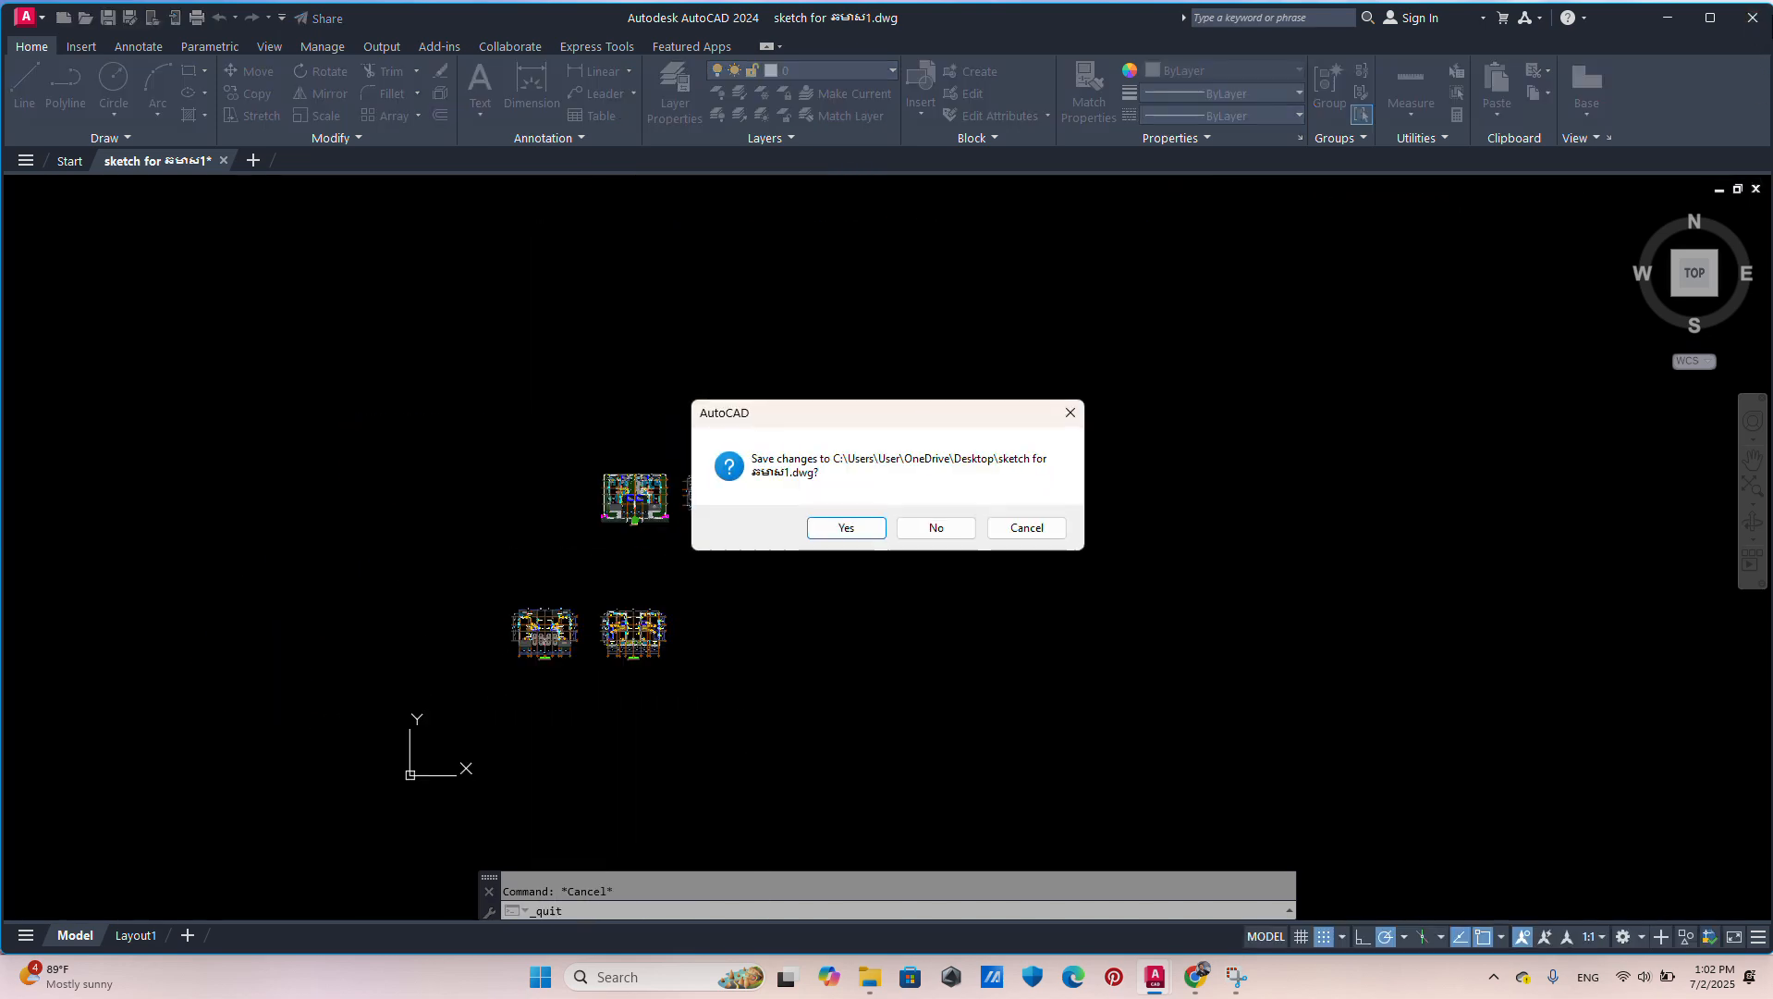
left_click(942, 527)
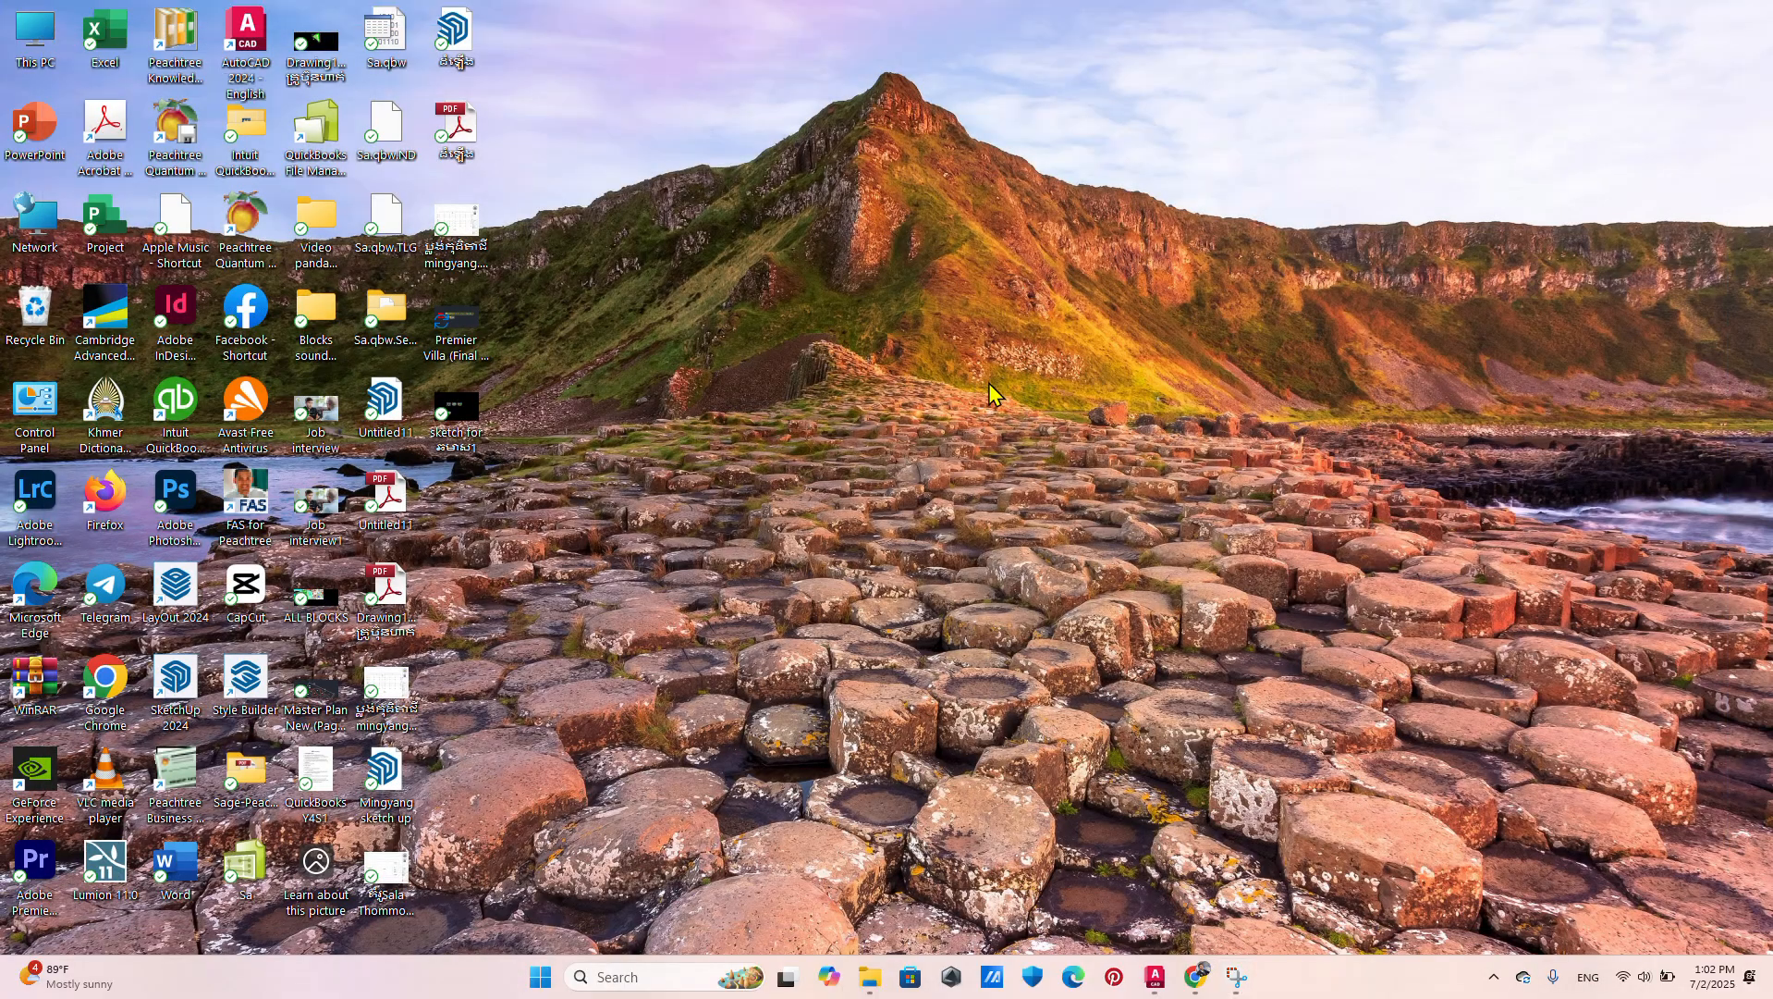
Step: Refresh the Windows desktop and close the open Chrome browser window
right_click(988, 382)
left_click(1050, 463)
right_click(1039, 429)
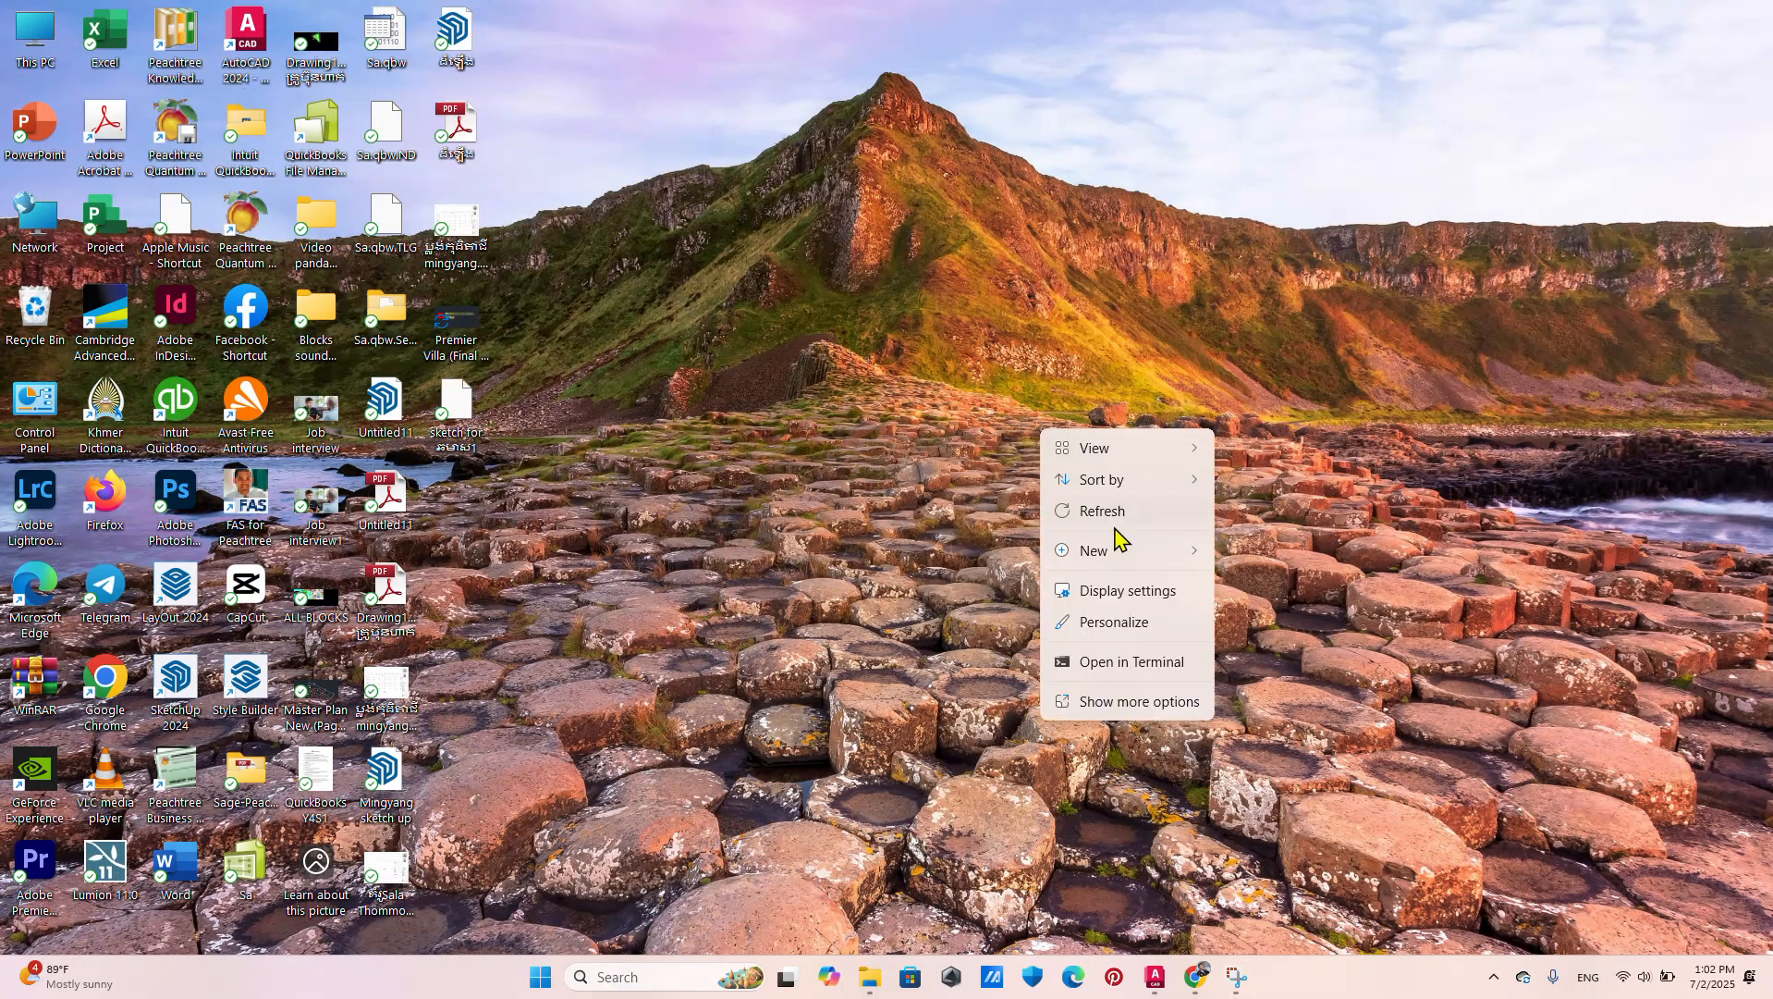
left_click(1133, 513)
right_click(924, 431)
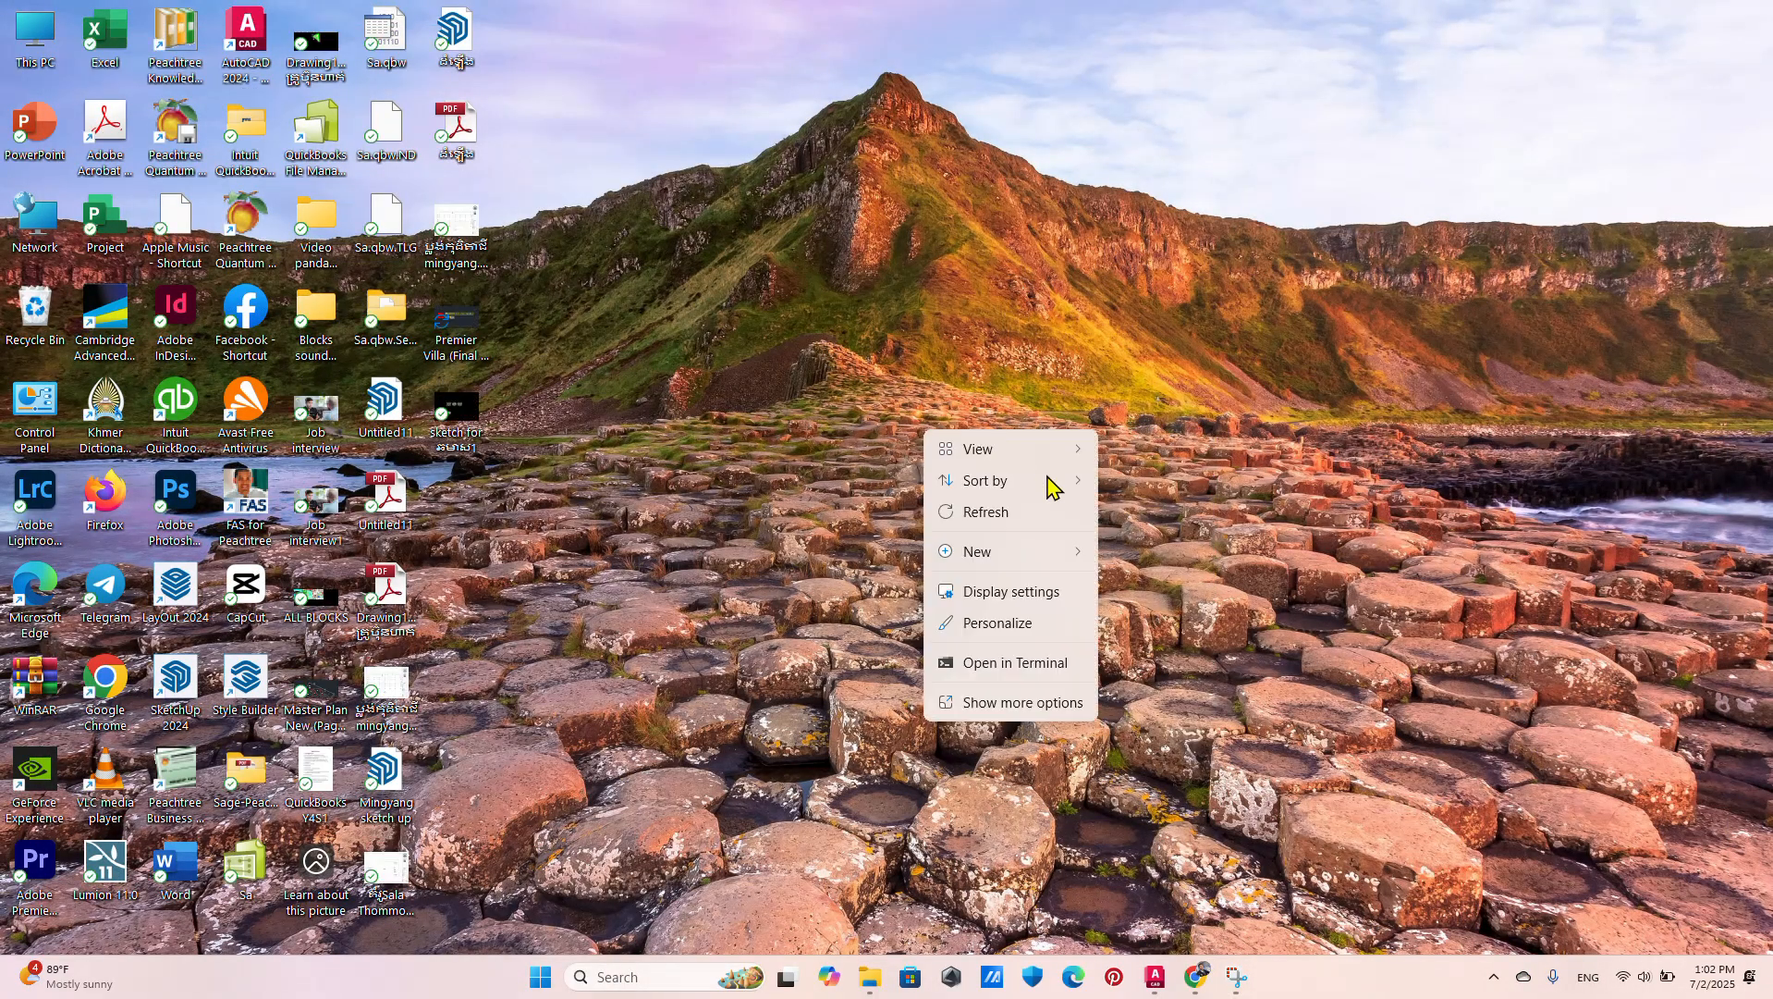
left_click(998, 513)
mouse_move(1202, 979)
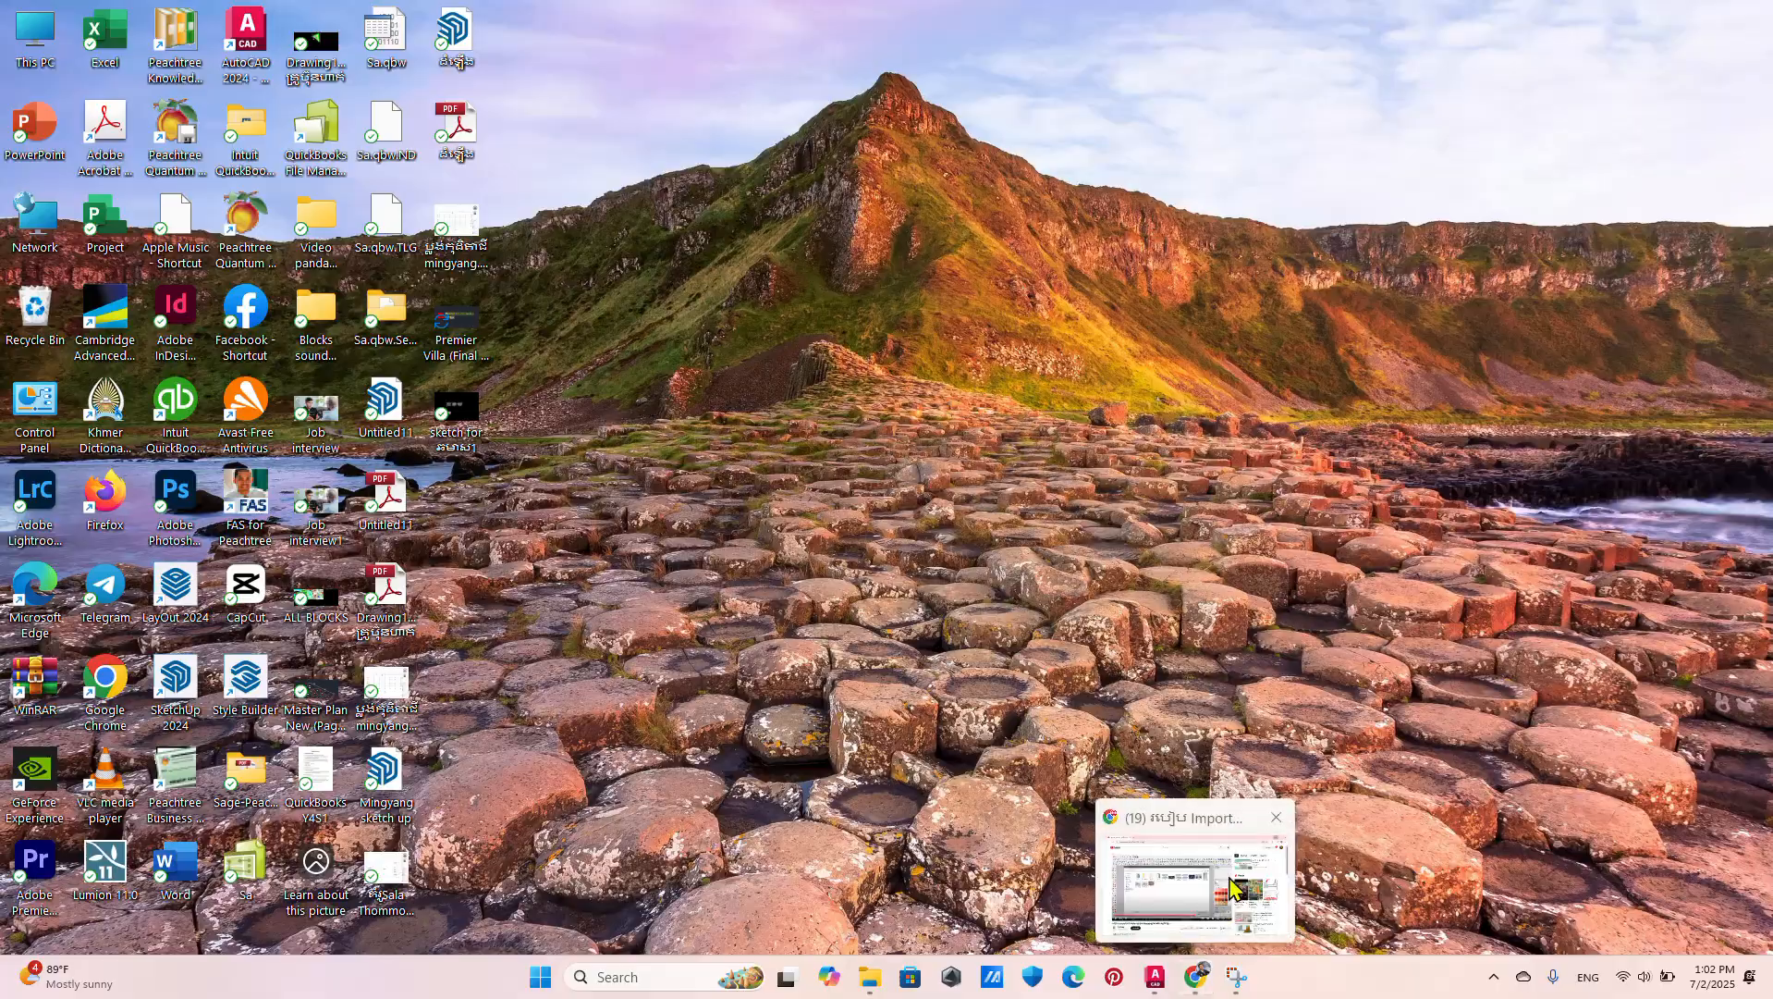
left_click(1276, 817)
right_click(756, 450)
left_click(848, 533)
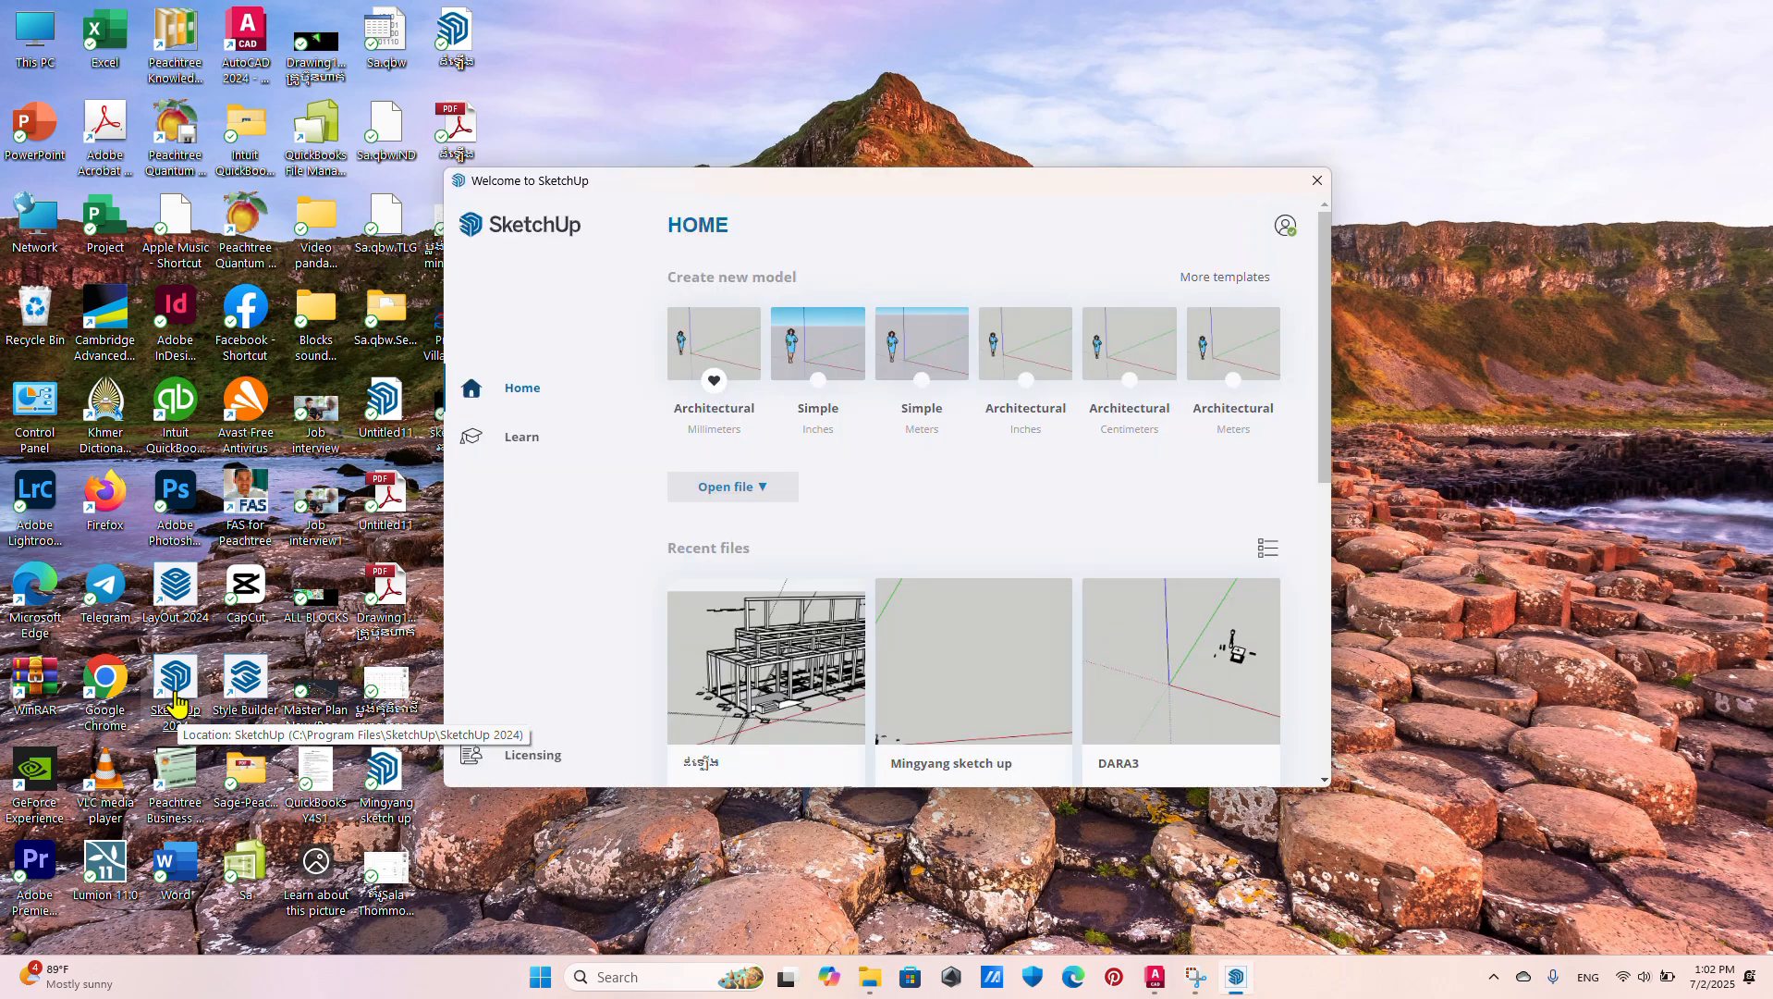
Step: Create a new SketchUp model from the Architectural Millimeters template and orient the view along the red axis
left_click(714, 342)
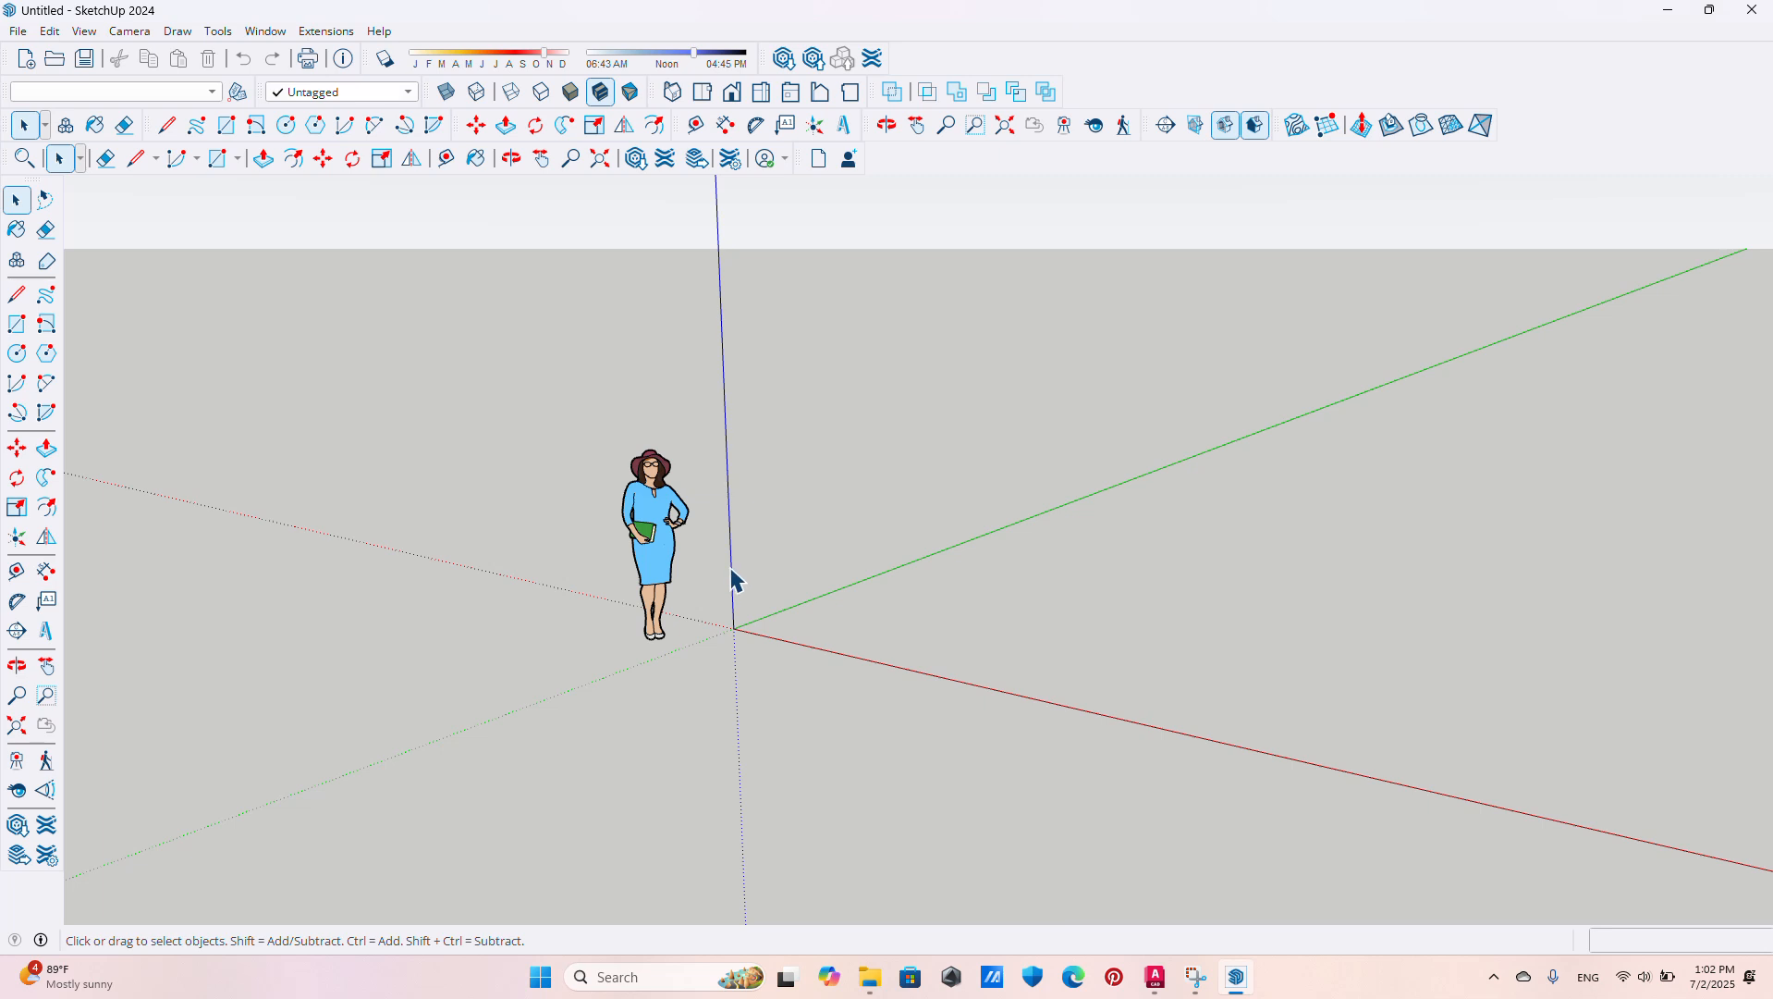
middle_click_drag(731, 581, 1120, 725)
left_click(1706, 932)
middle_click_drag(807, 714, 936, 664)
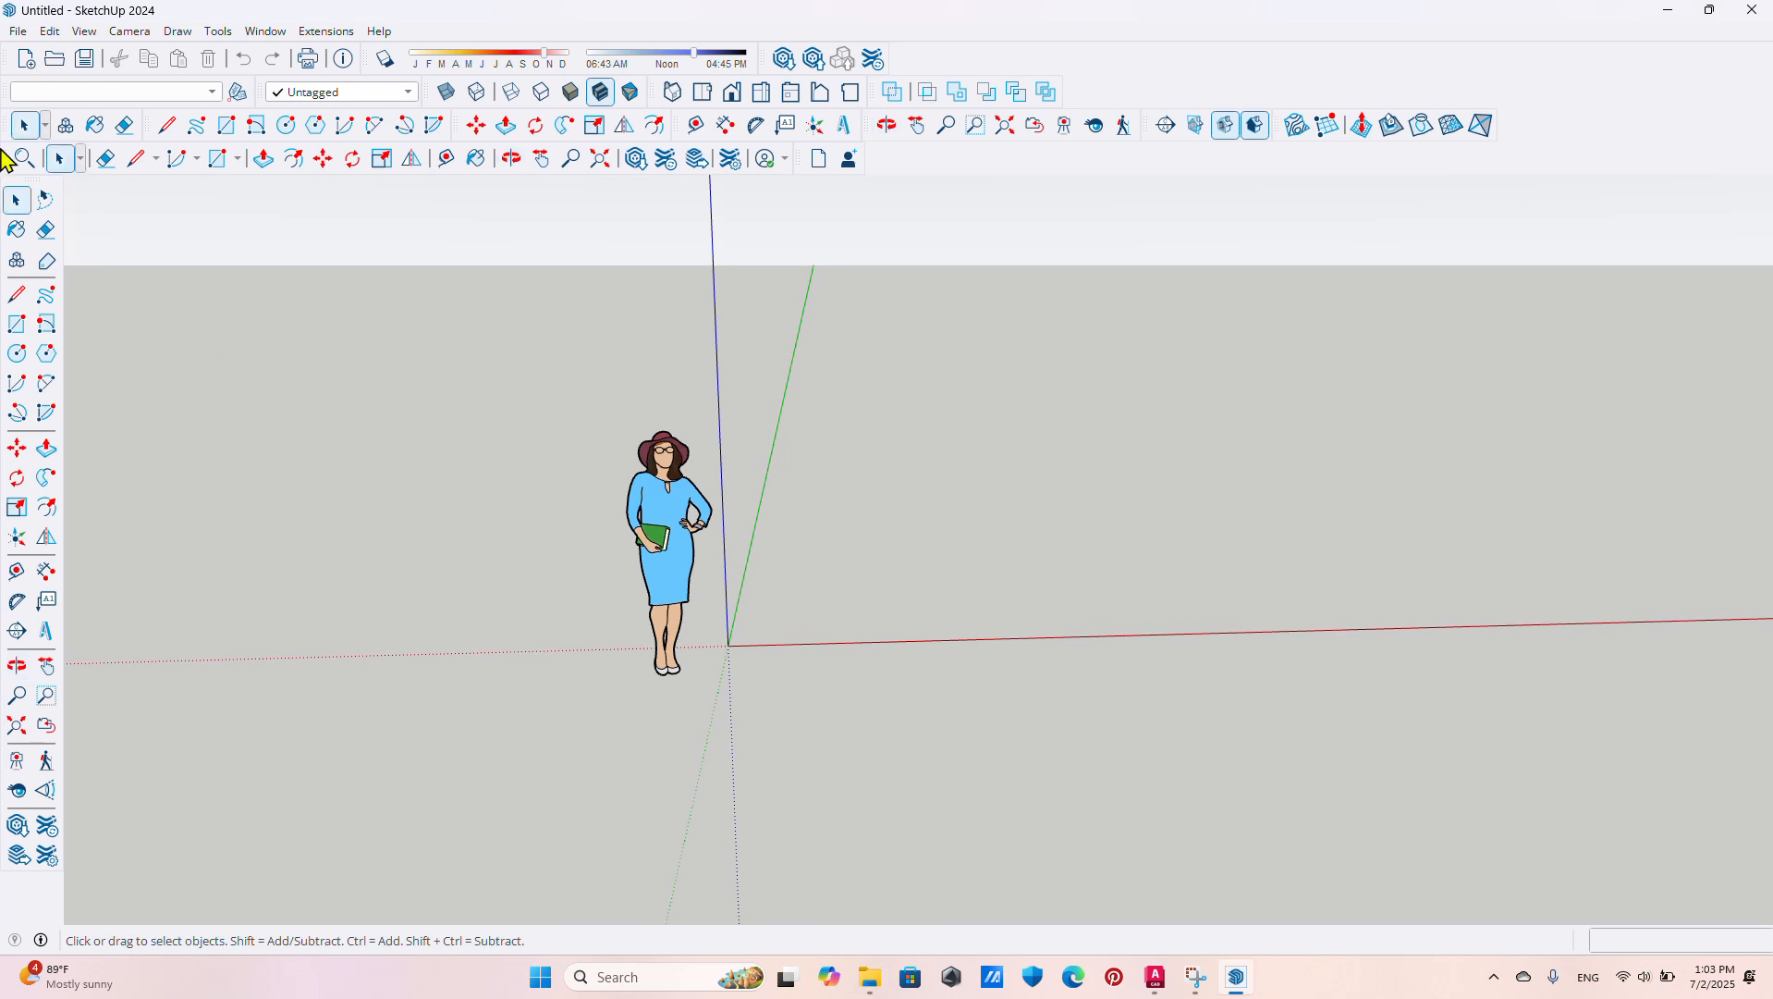
Step: Import the "sketch for" DWG file ending in 1 from the Desktop into the model and dismiss the import results
left_click(31, 30)
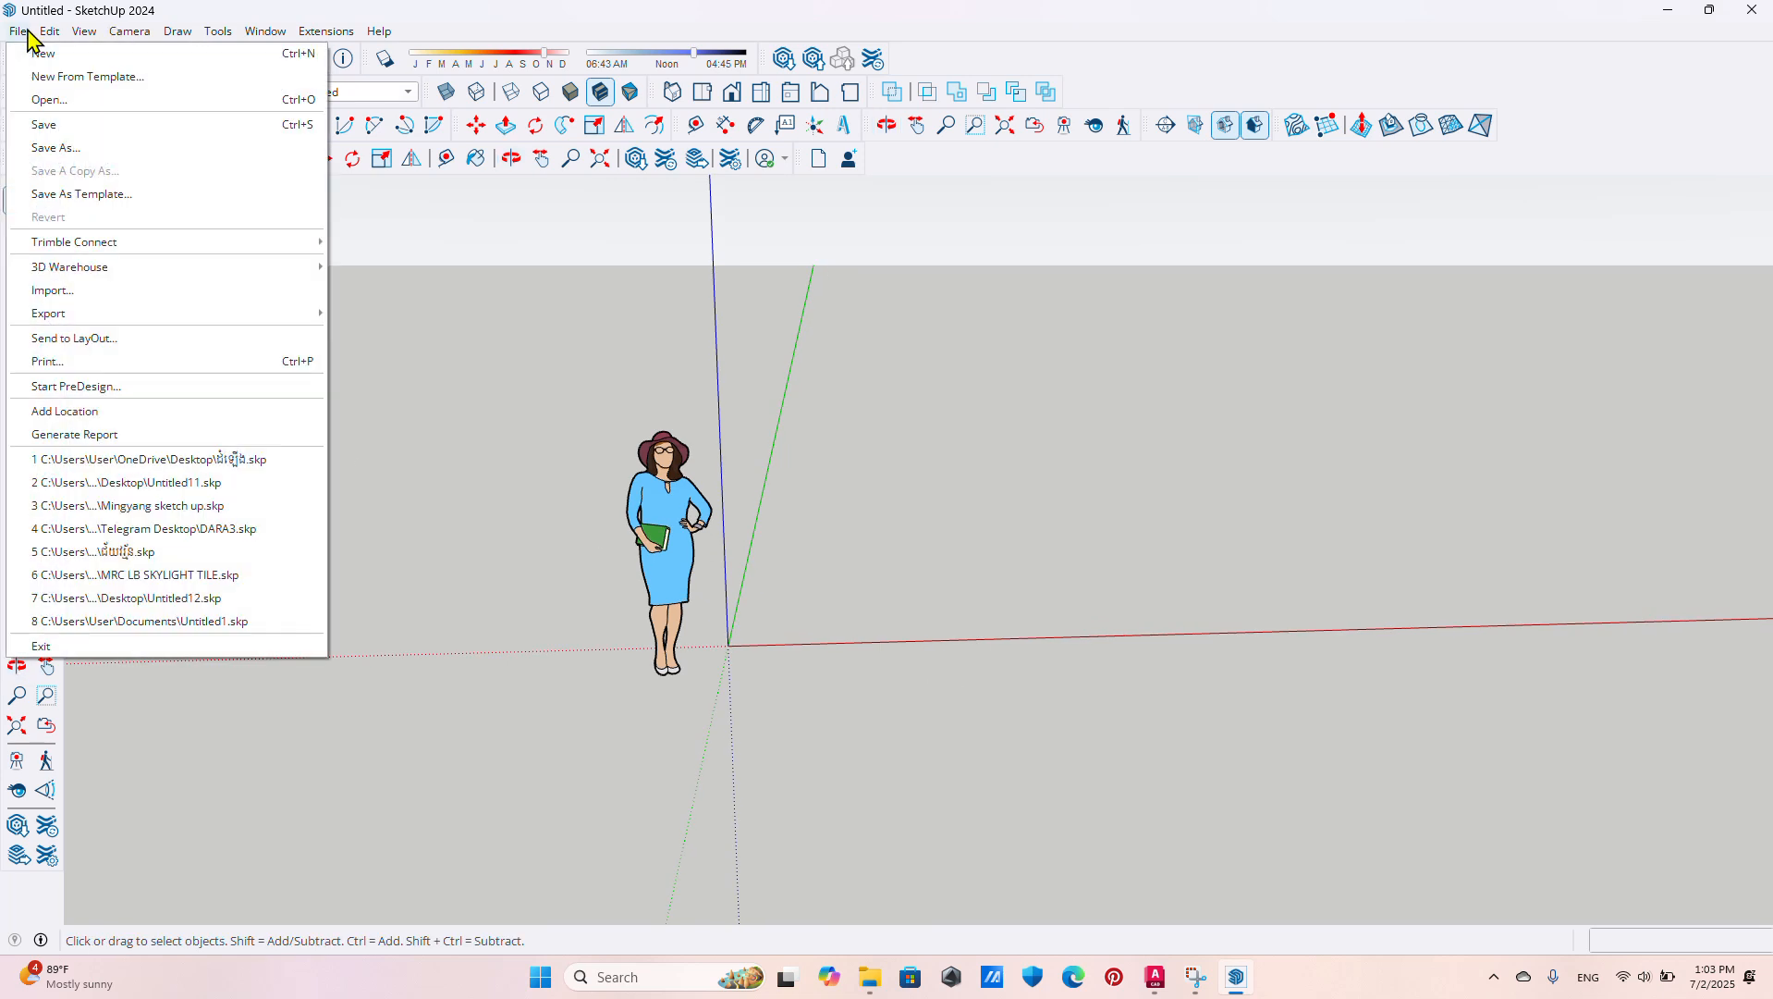
left_click(122, 297)
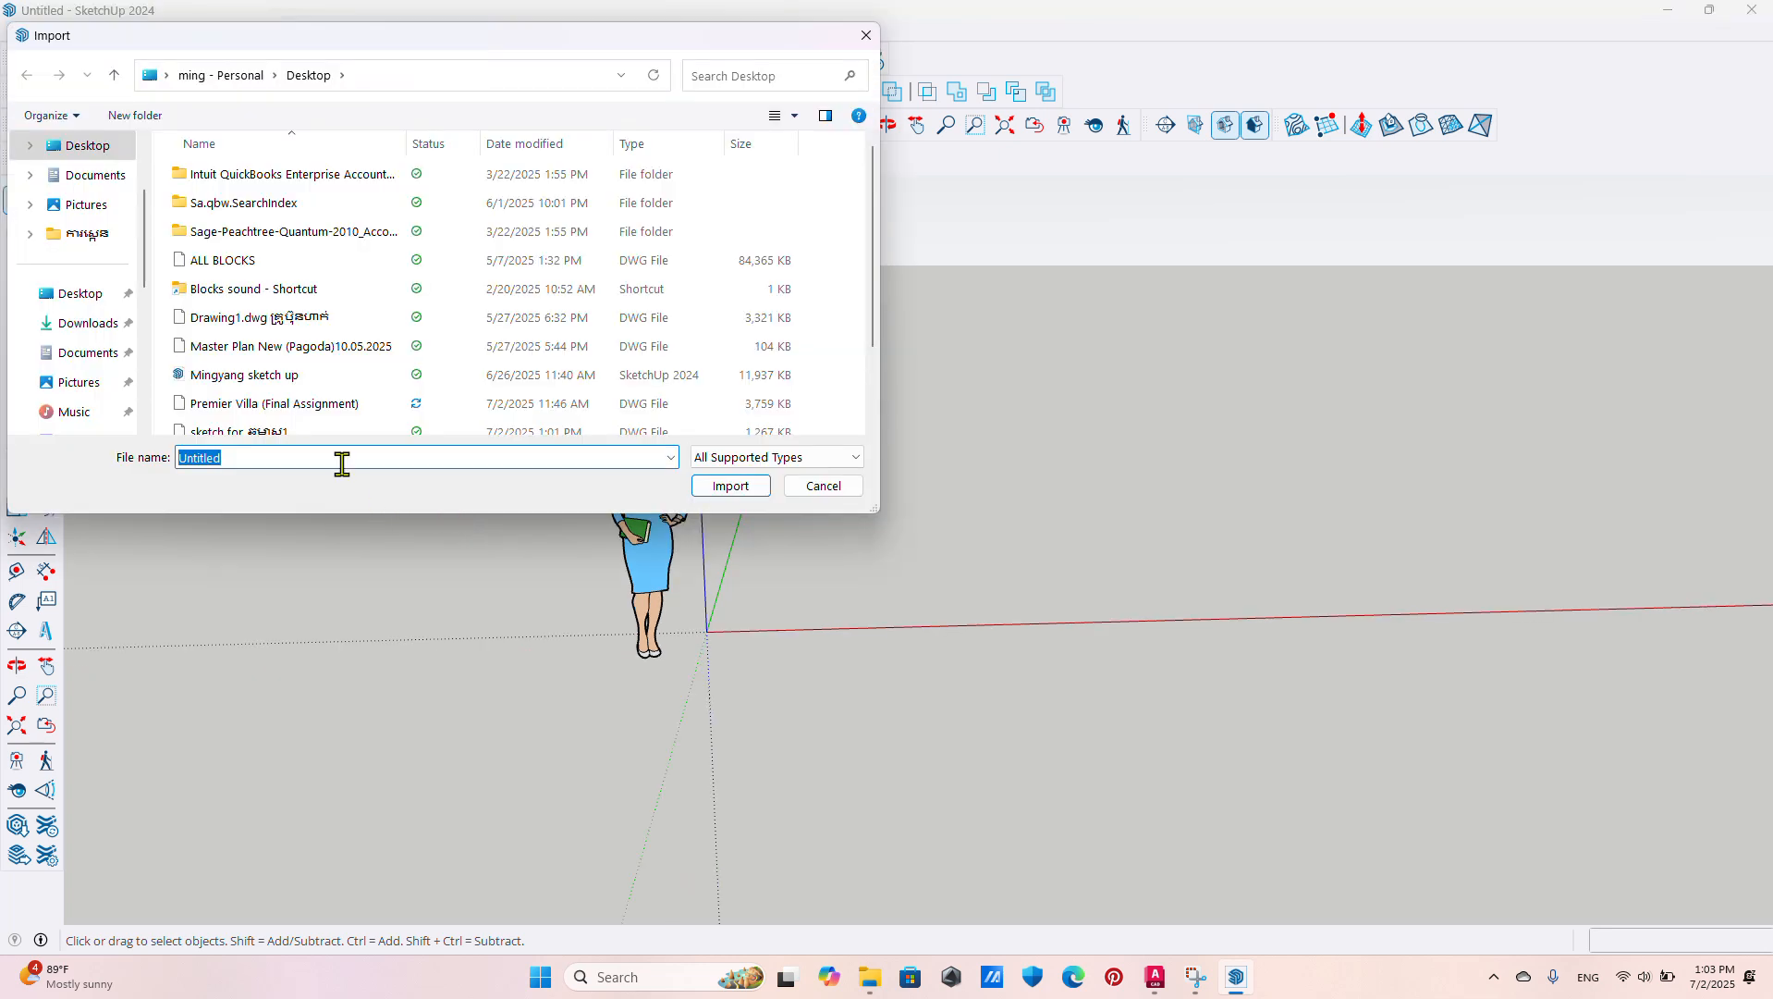
left_click(74, 293)
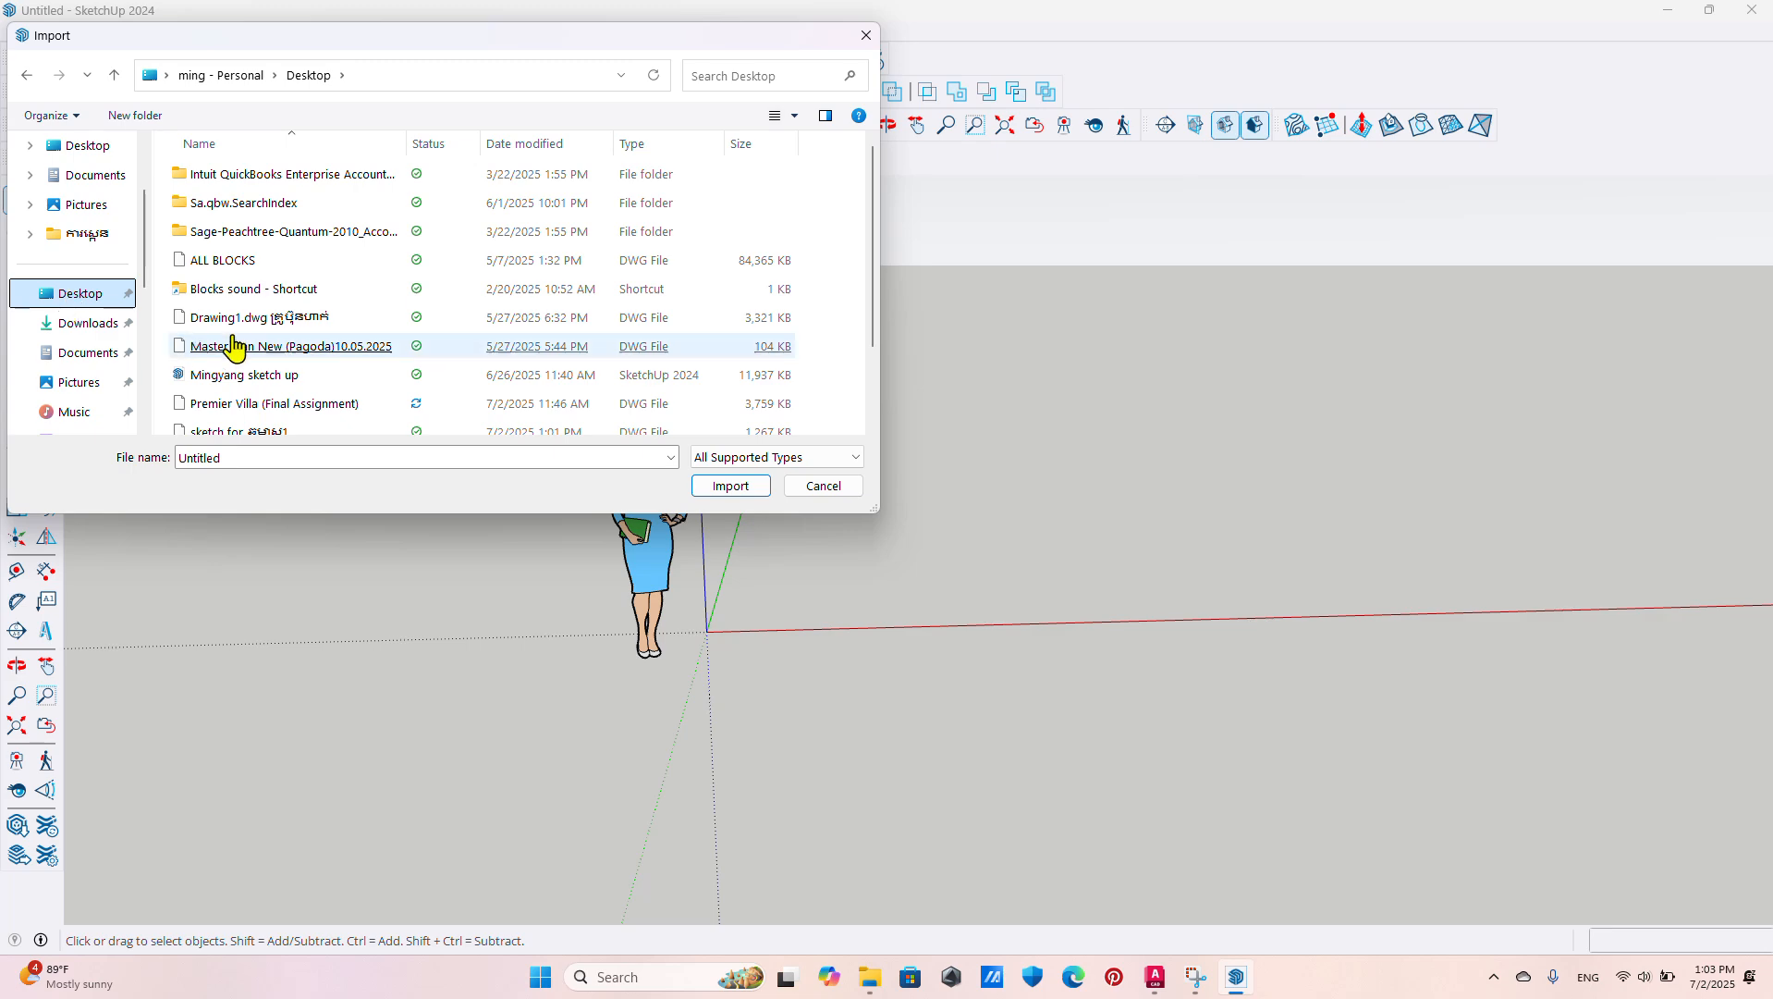
scroll(205, 347, "down", 1)
left_click(350, 366)
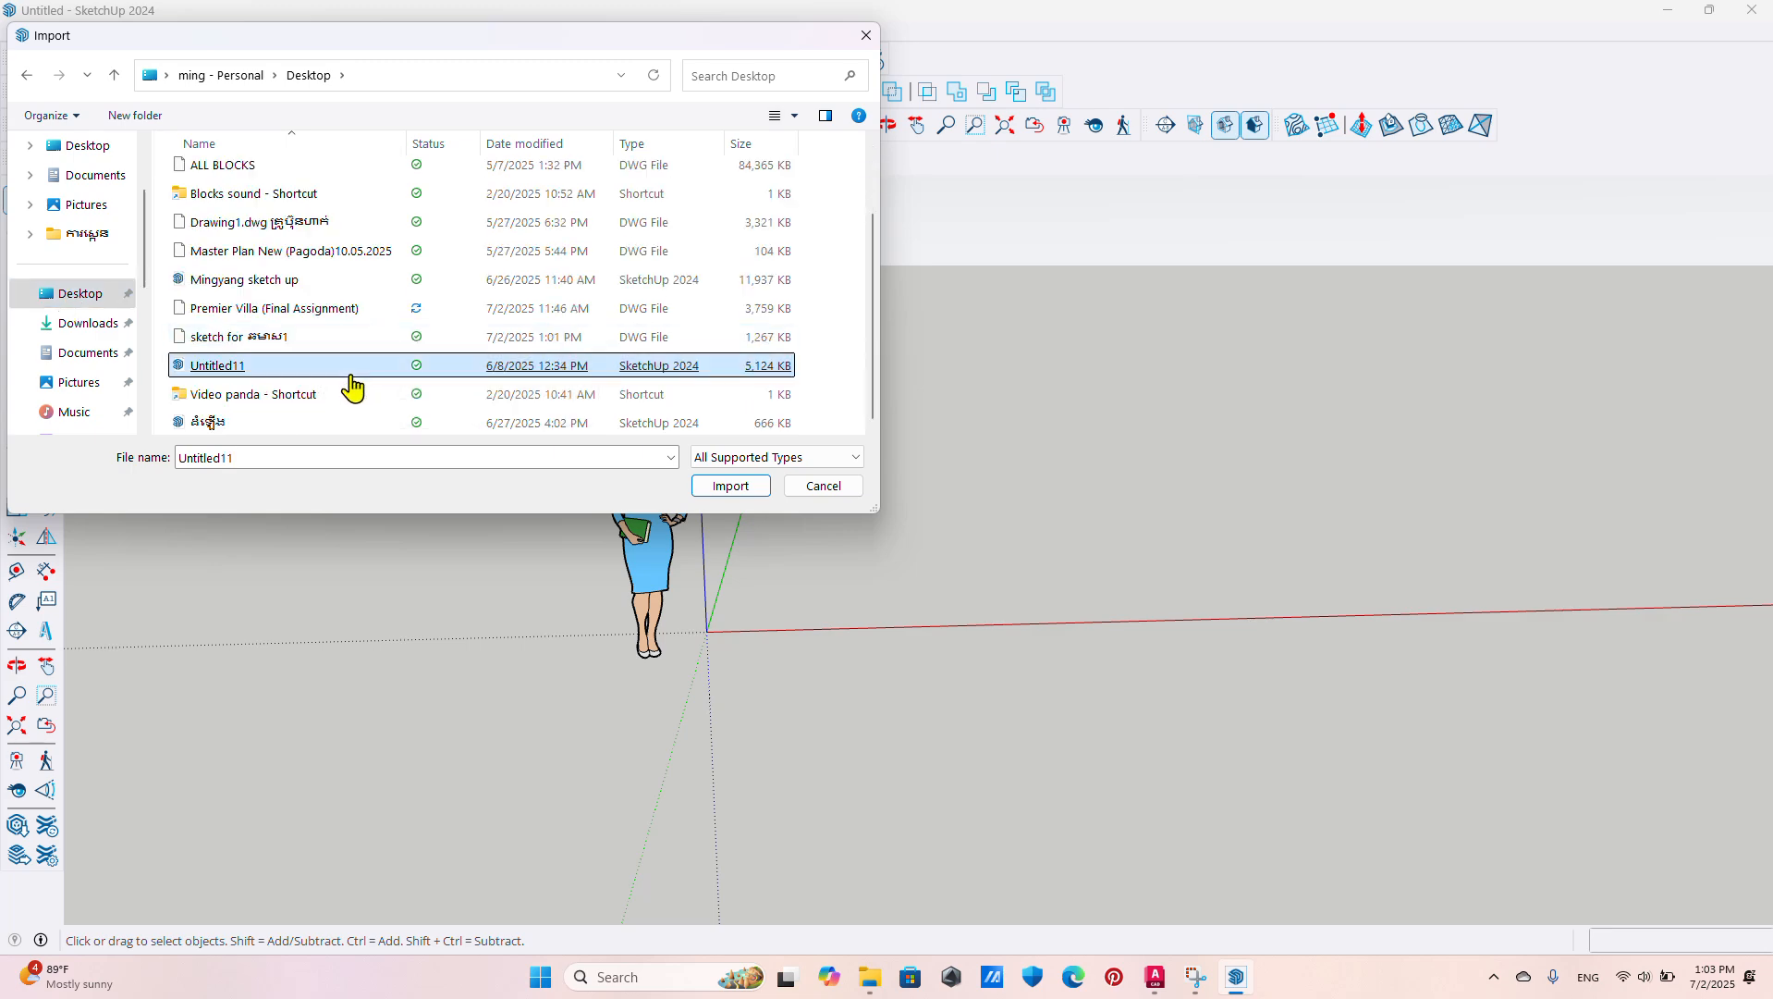
double_click(285, 344)
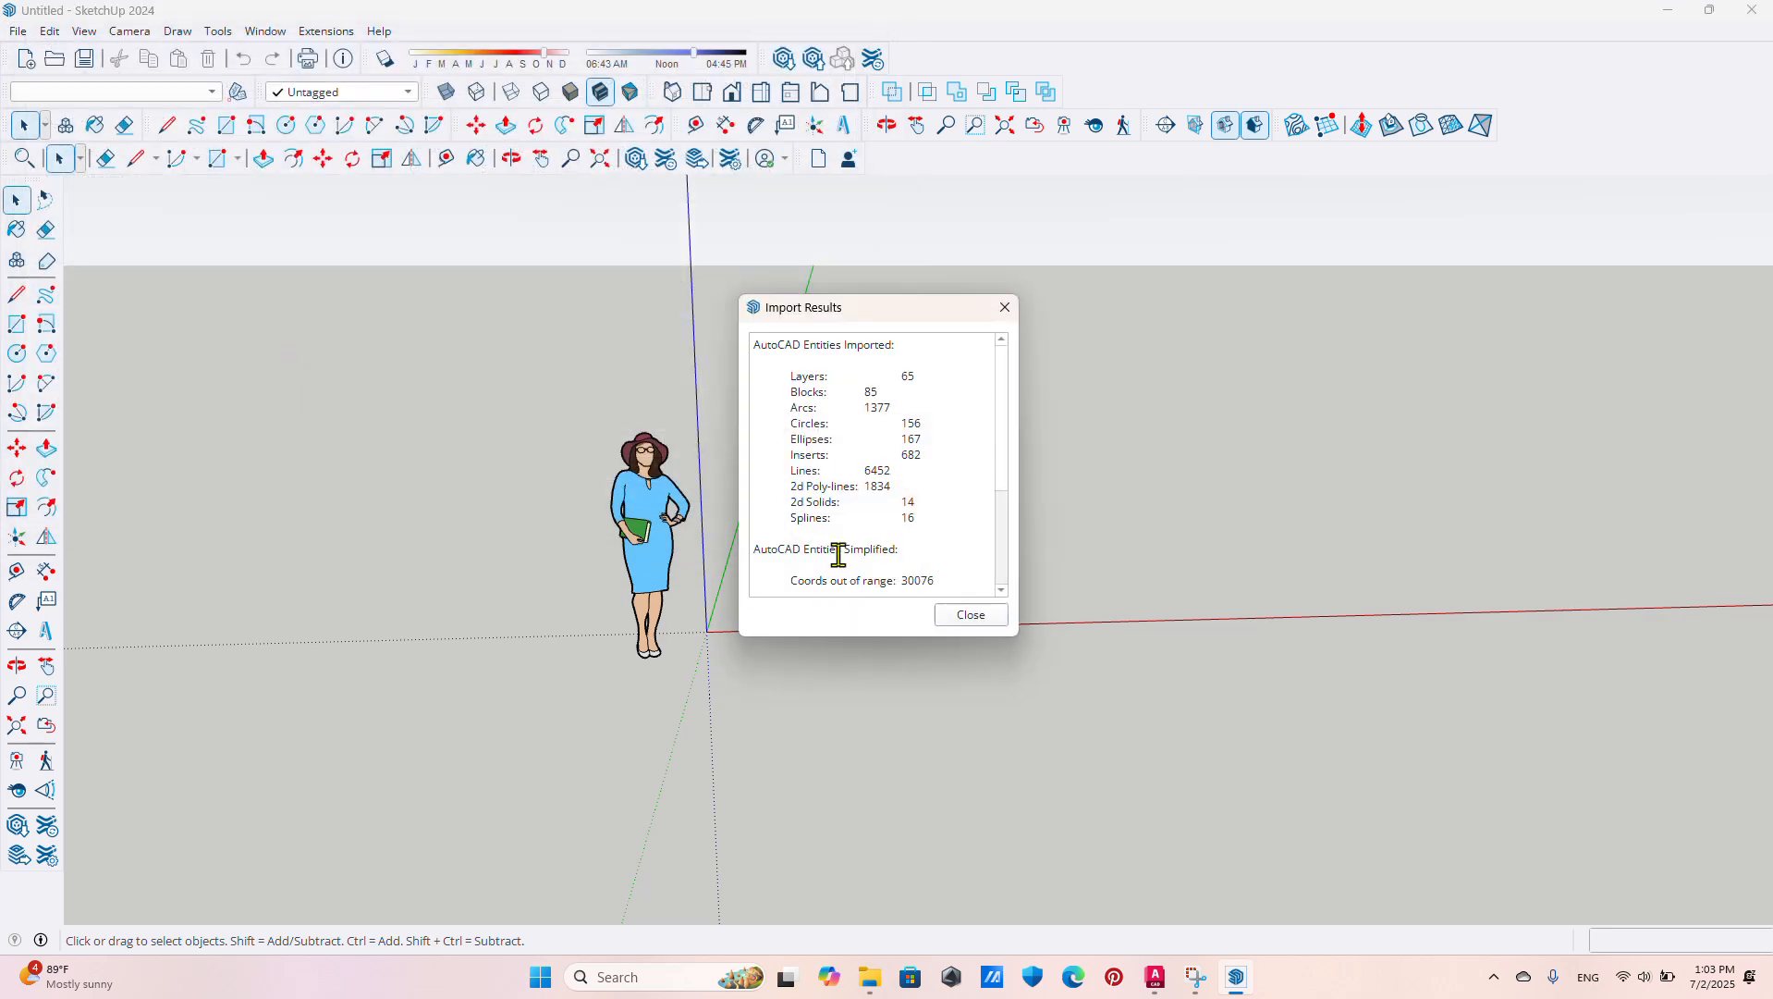
left_click(1006, 309)
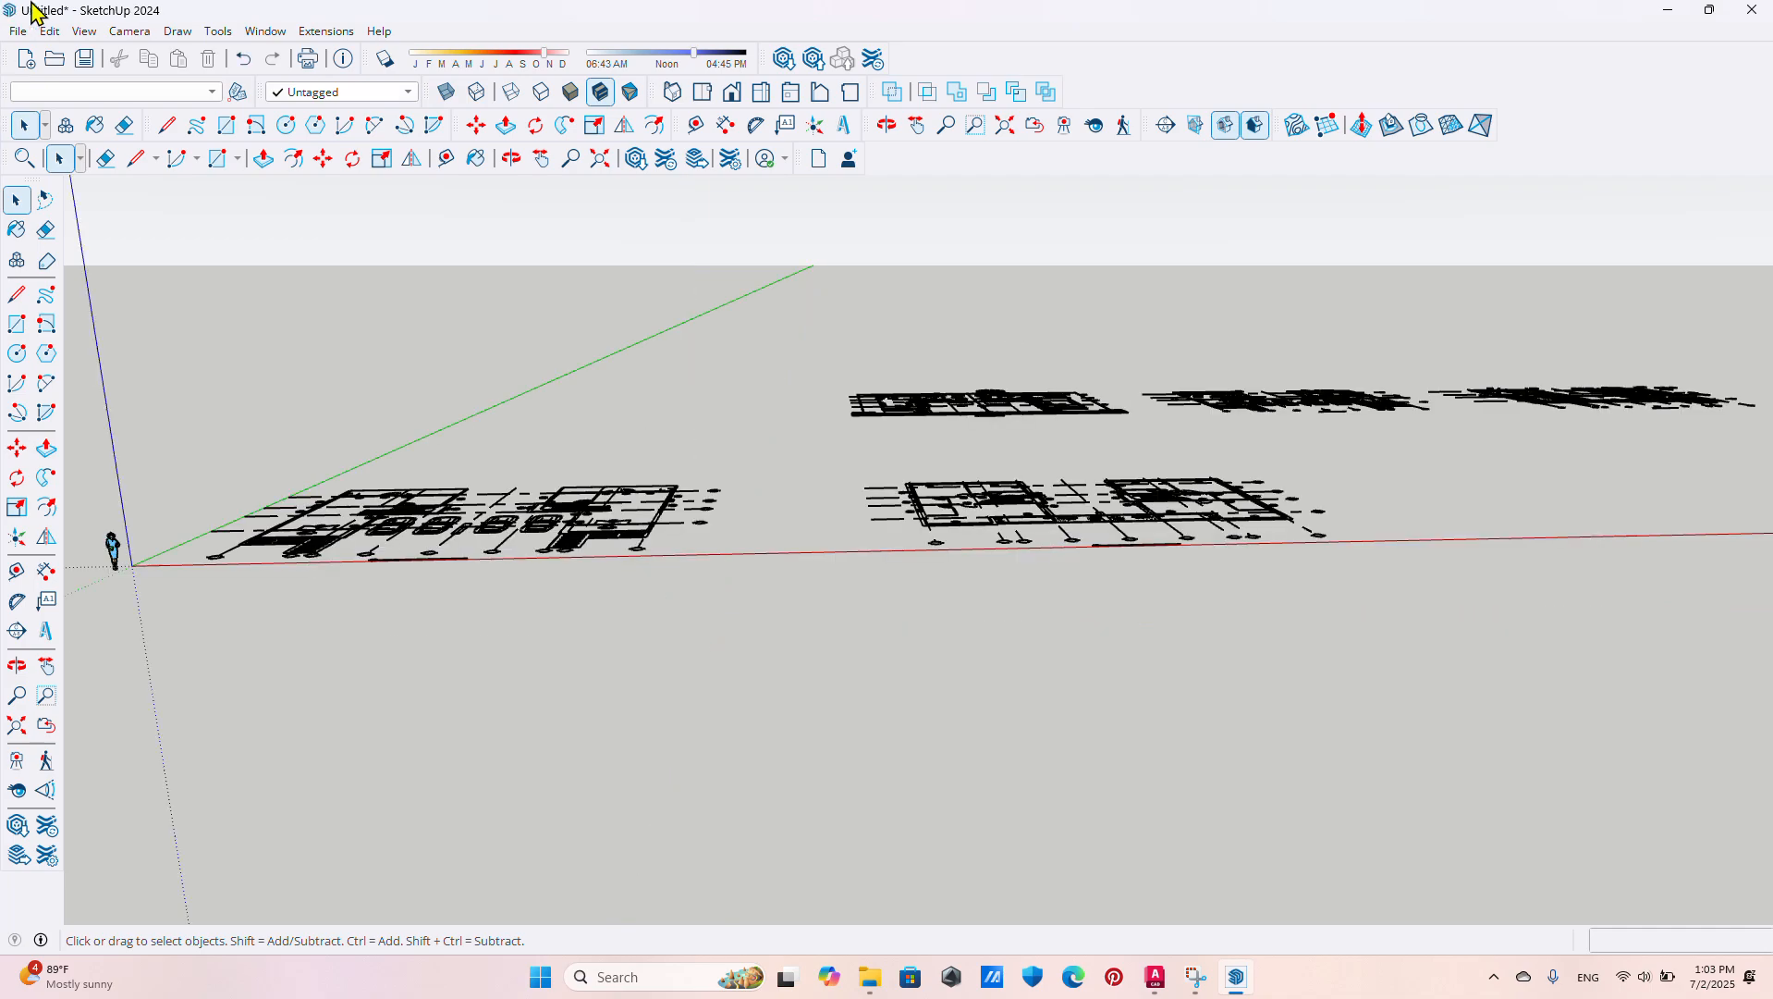
Step: Inspect the linework of the imported floor plans from above and at close range
middle_click_drag(492, 502, 671, 737)
middle_click_drag(807, 709, 1089, 428)
scroll(775, 811, "up", 3)
scroll(934, 767, "down", 6)
scroll(1089, 428, "up", 8)
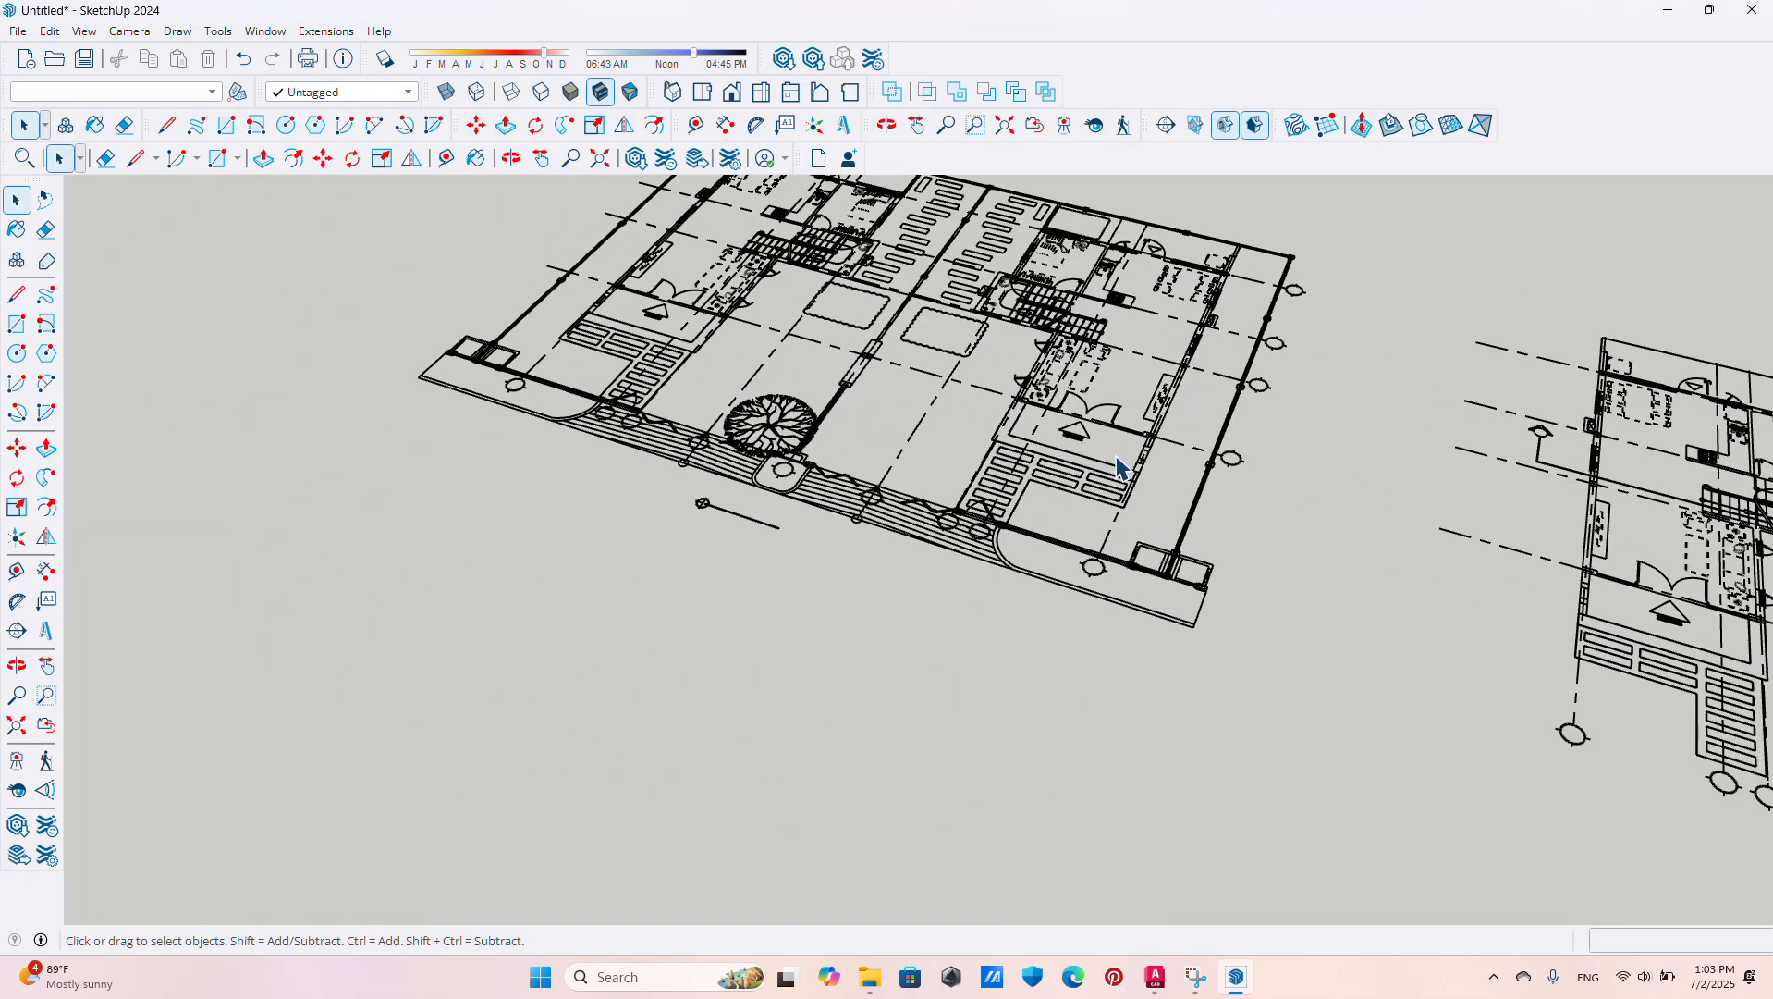
Step: Look over the imported floor plans once more, and close the model without saving its changes
middle_click_drag(1015, 628, 1171, 728)
scroll(1175, 589, "down", 5)
middle_click_drag(1010, 617, 959, 319)
scroll(916, 605, "down", 6)
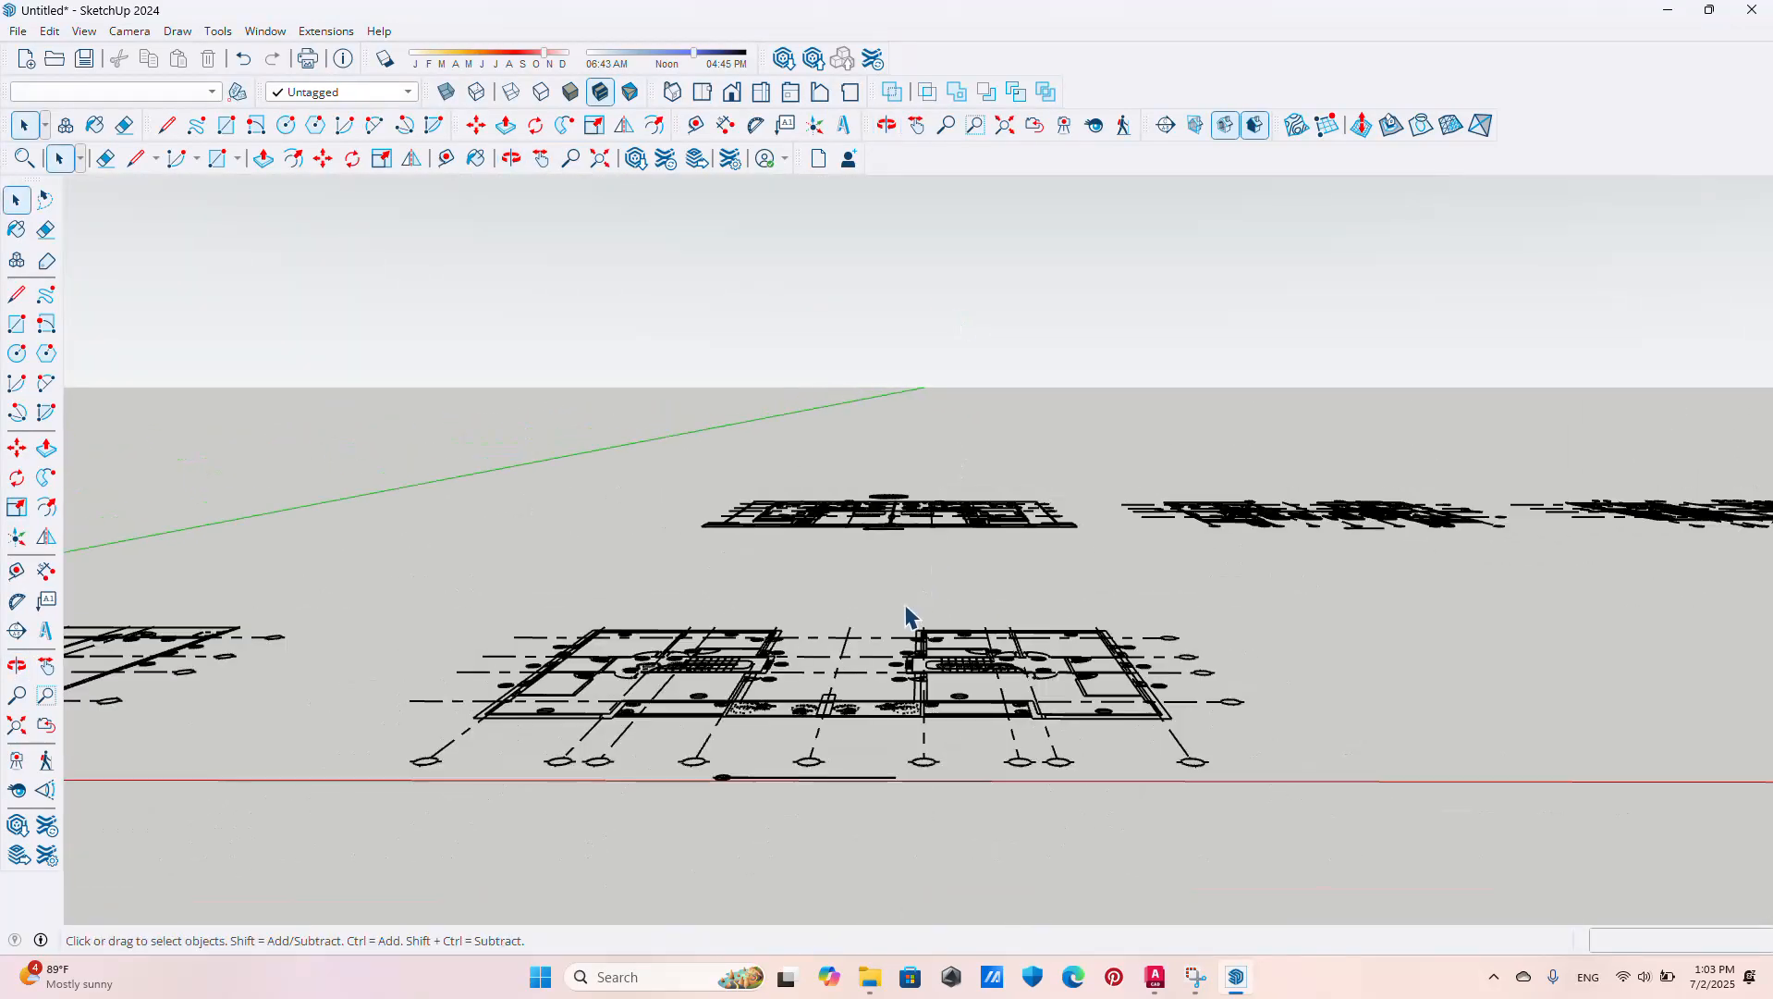
middle_click_drag(886, 712, 862, 718)
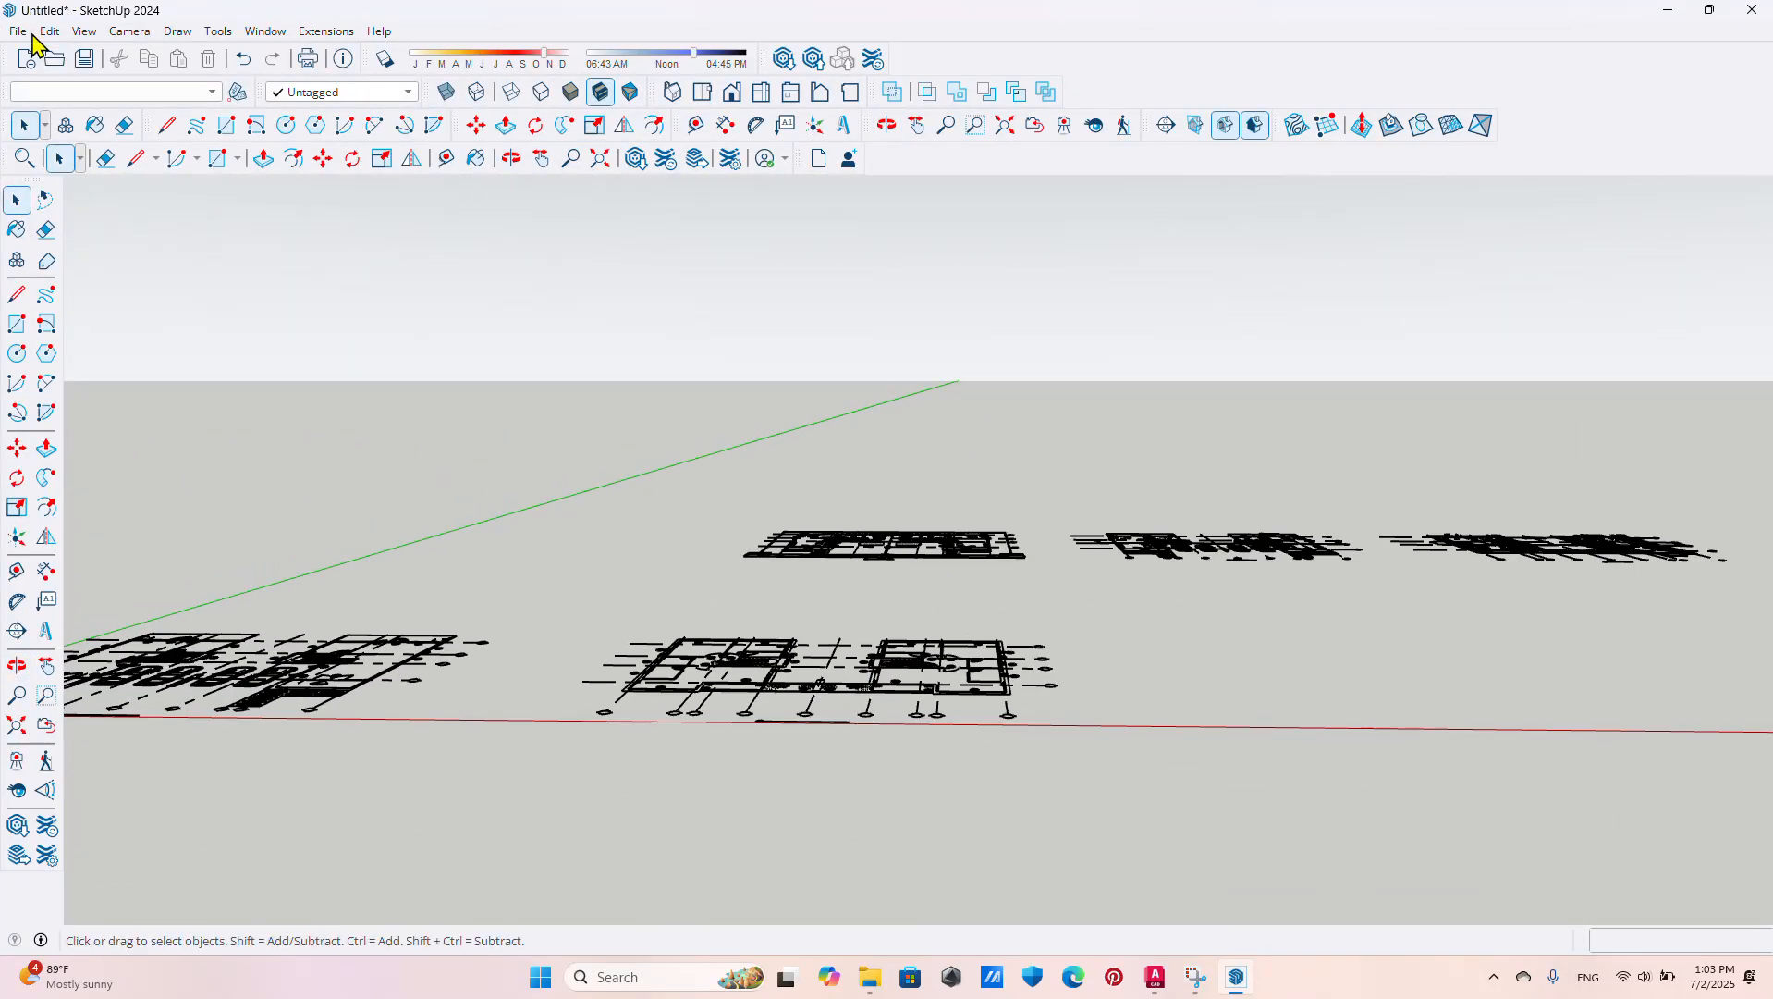
left_click(1752, 10)
left_click(890, 498)
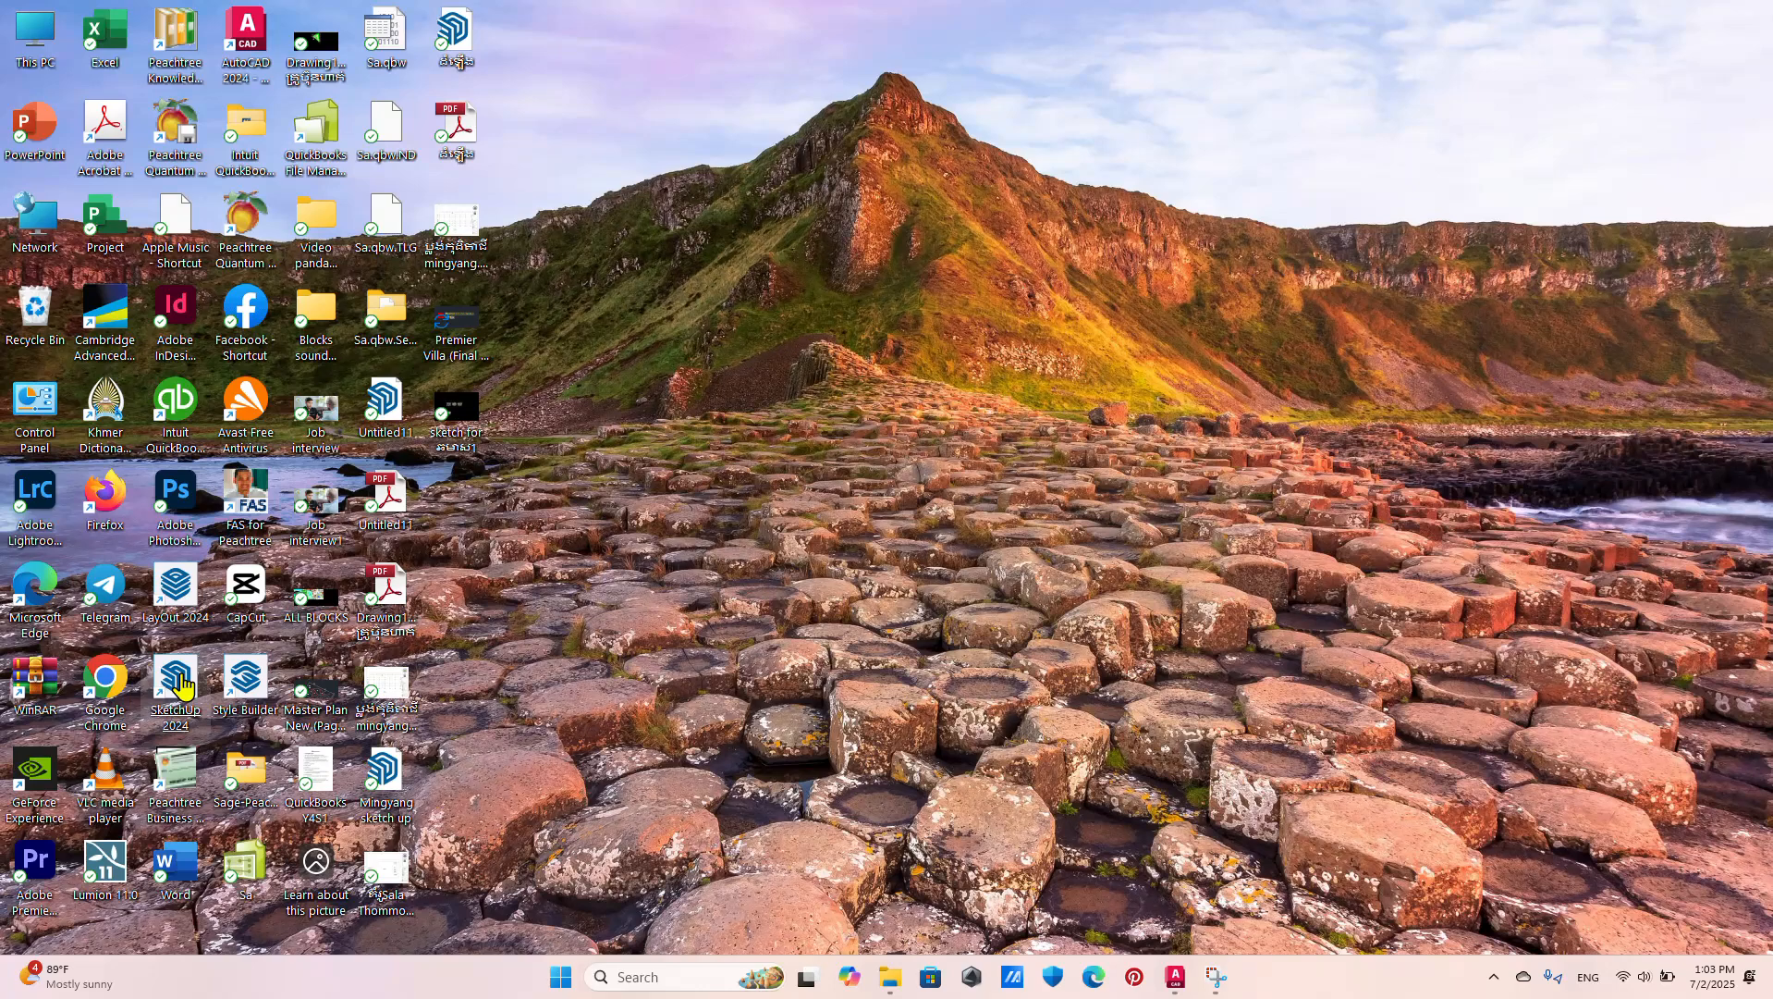
Step: Import the "sketch for" DWG ending in 1 from the Desktop into a new Architectural Millimeters model and dismiss the import results
double_click(178, 682)
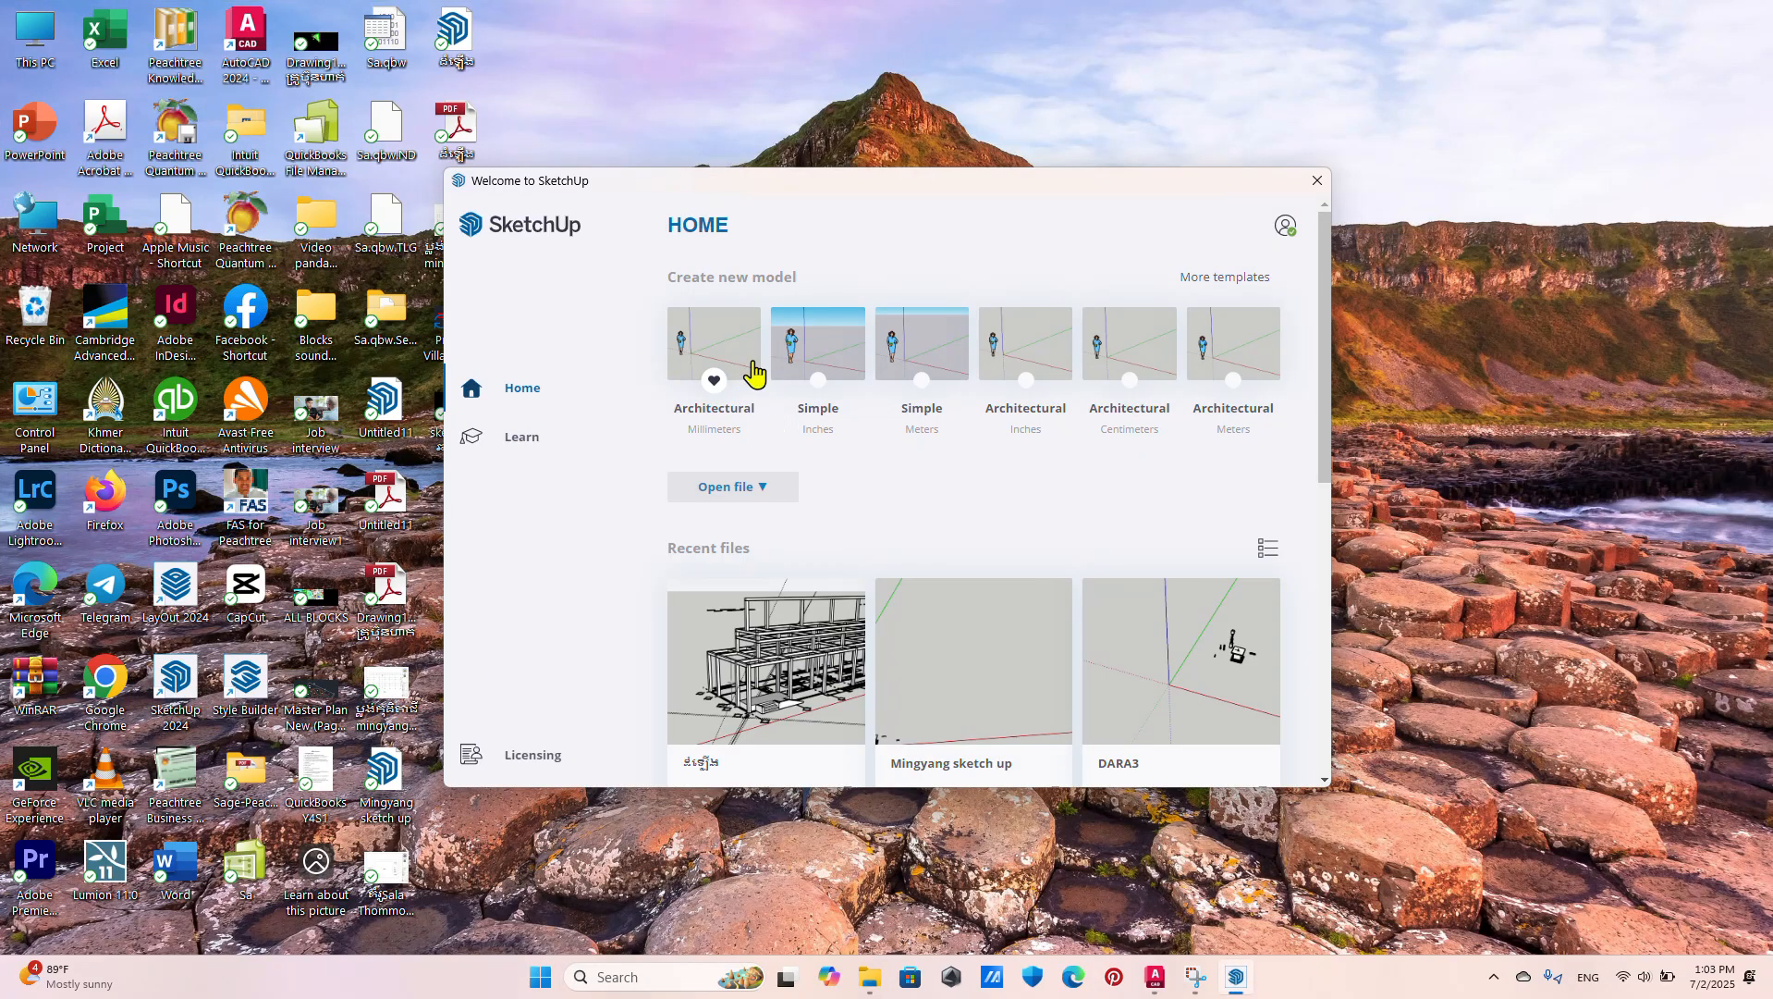
left_click(740, 356)
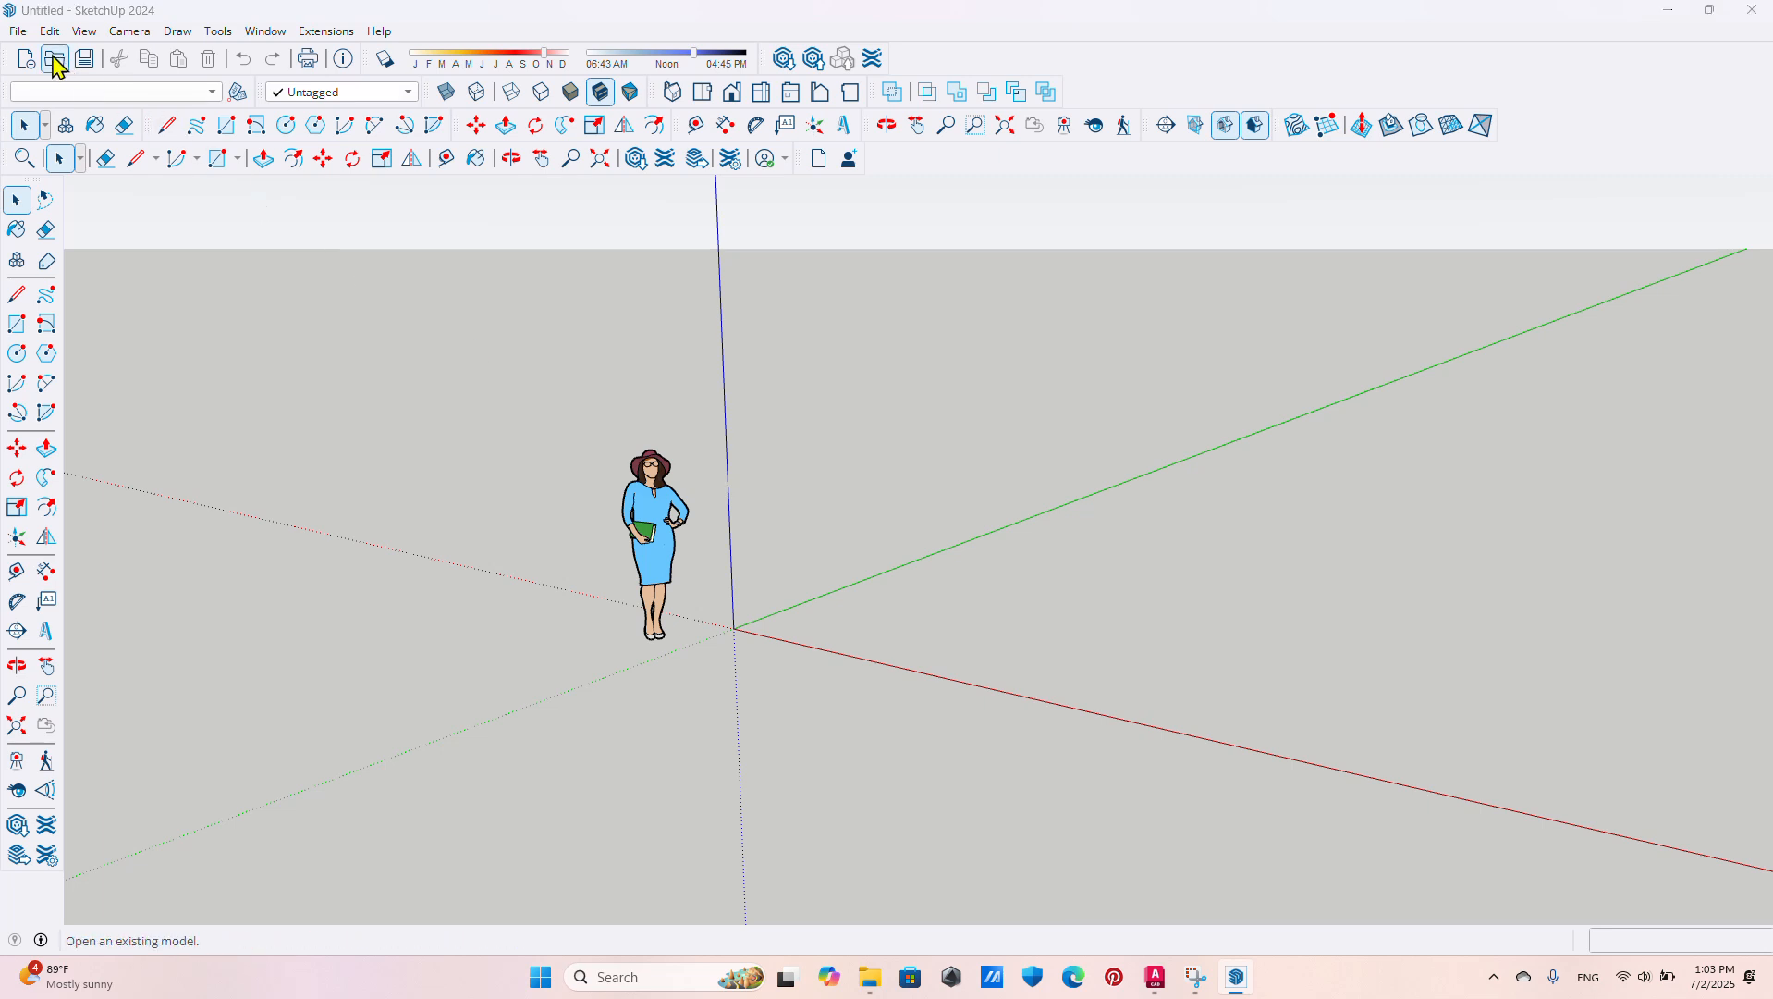
left_click(17, 30)
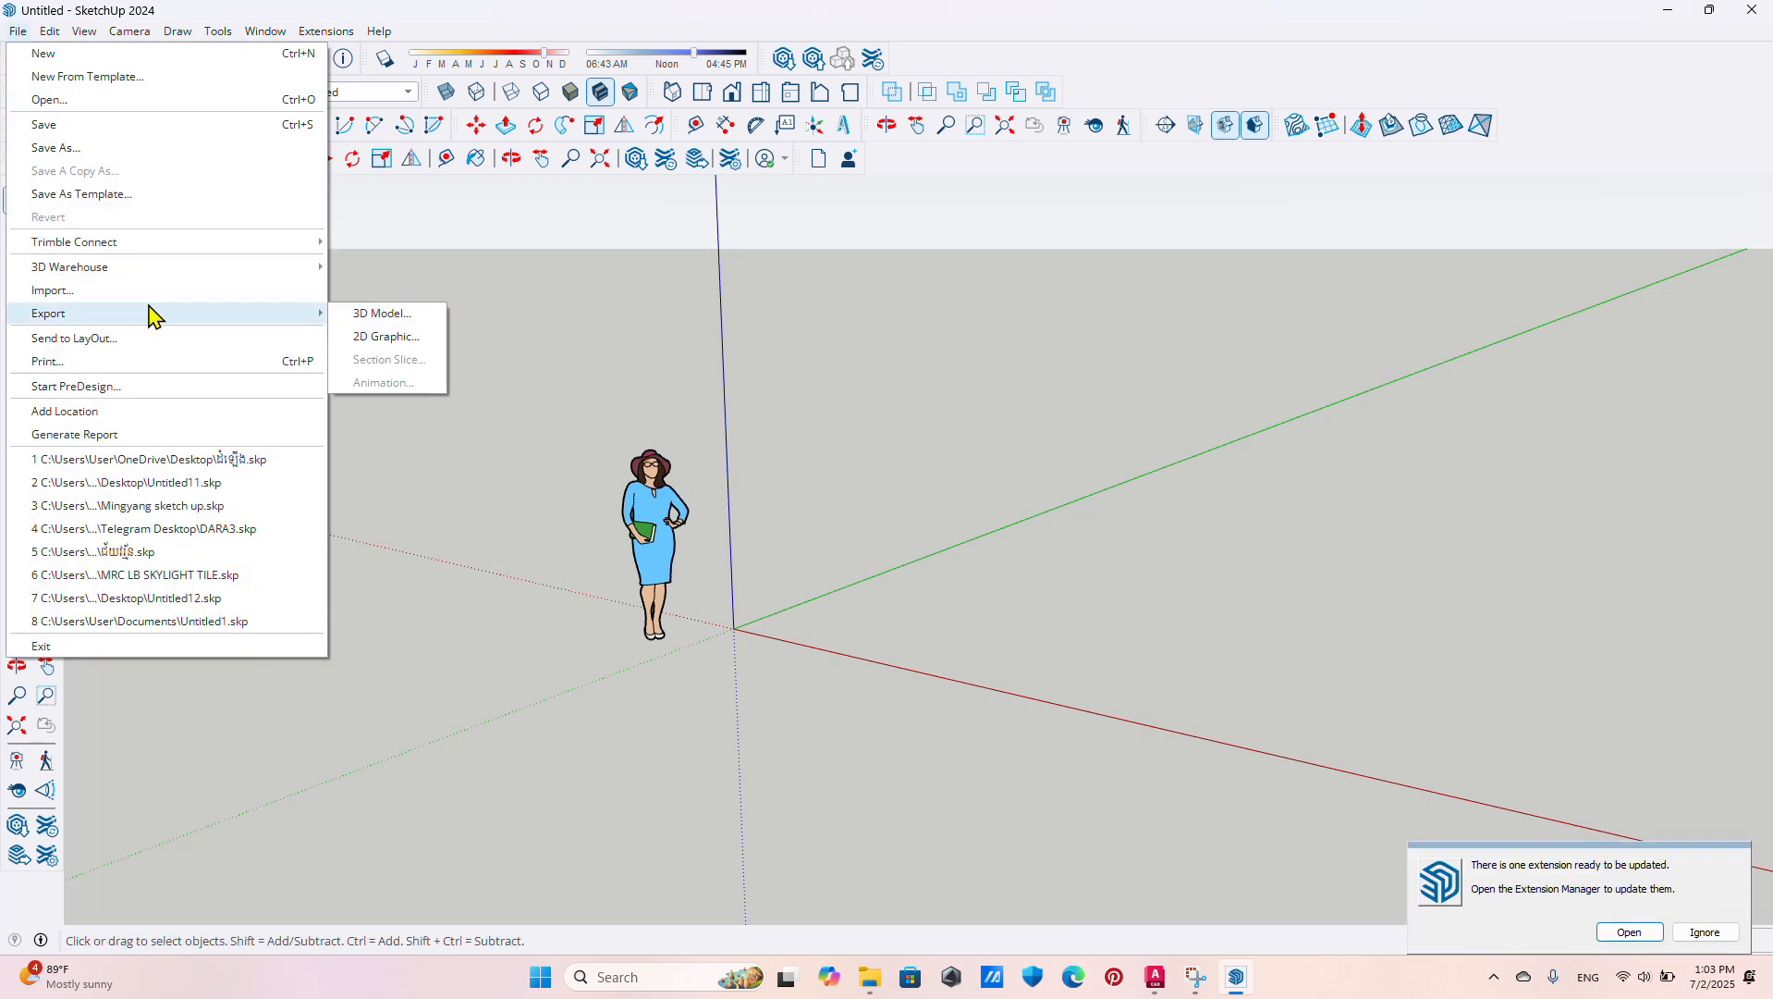
left_click(161, 294)
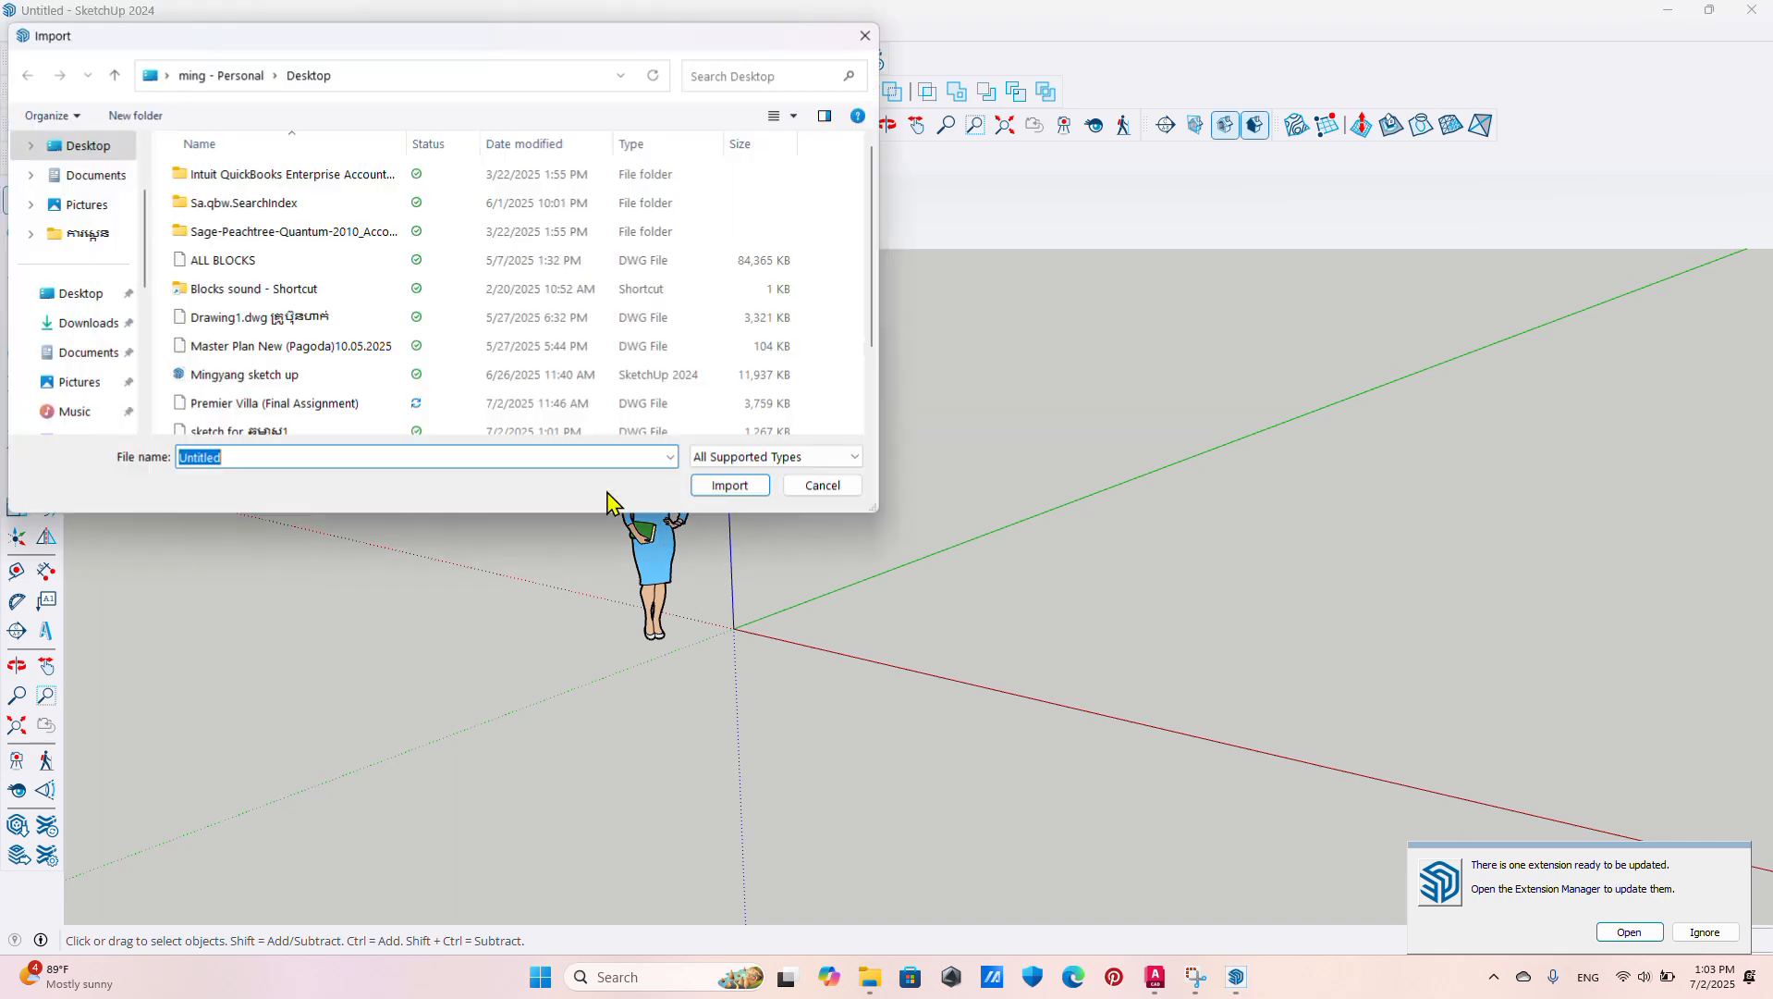
scroll(277, 407, "down", 1)
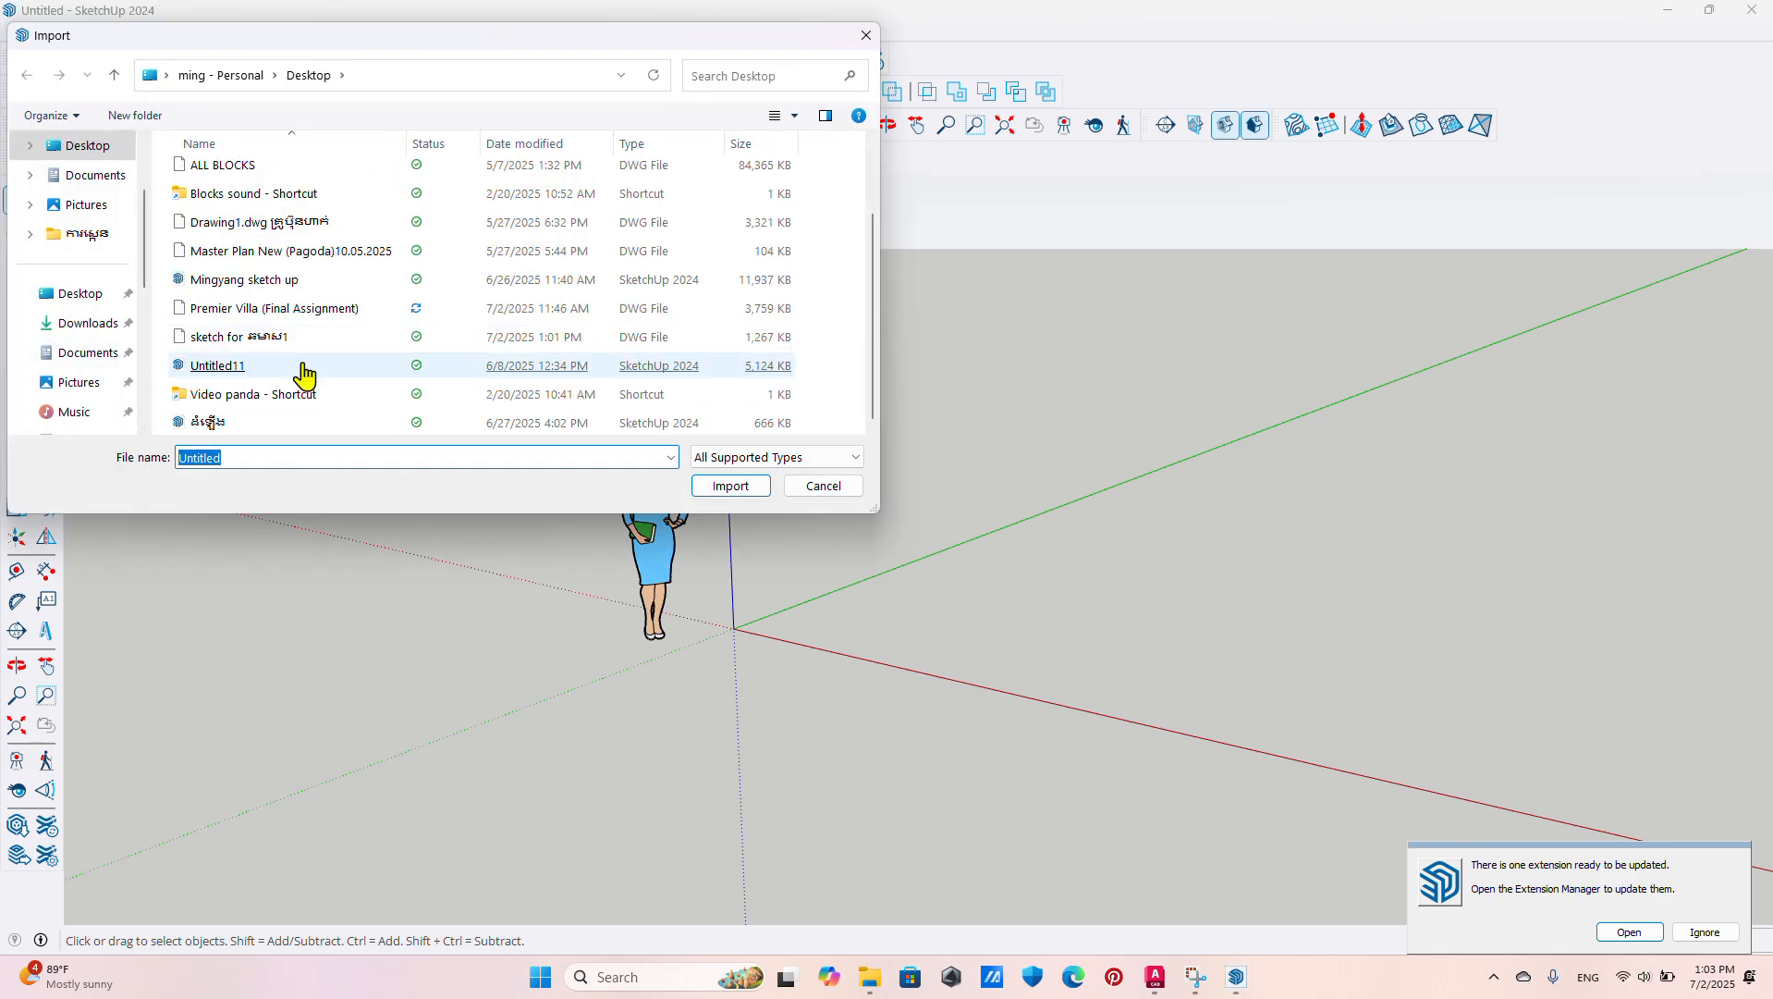
double_click(270, 338)
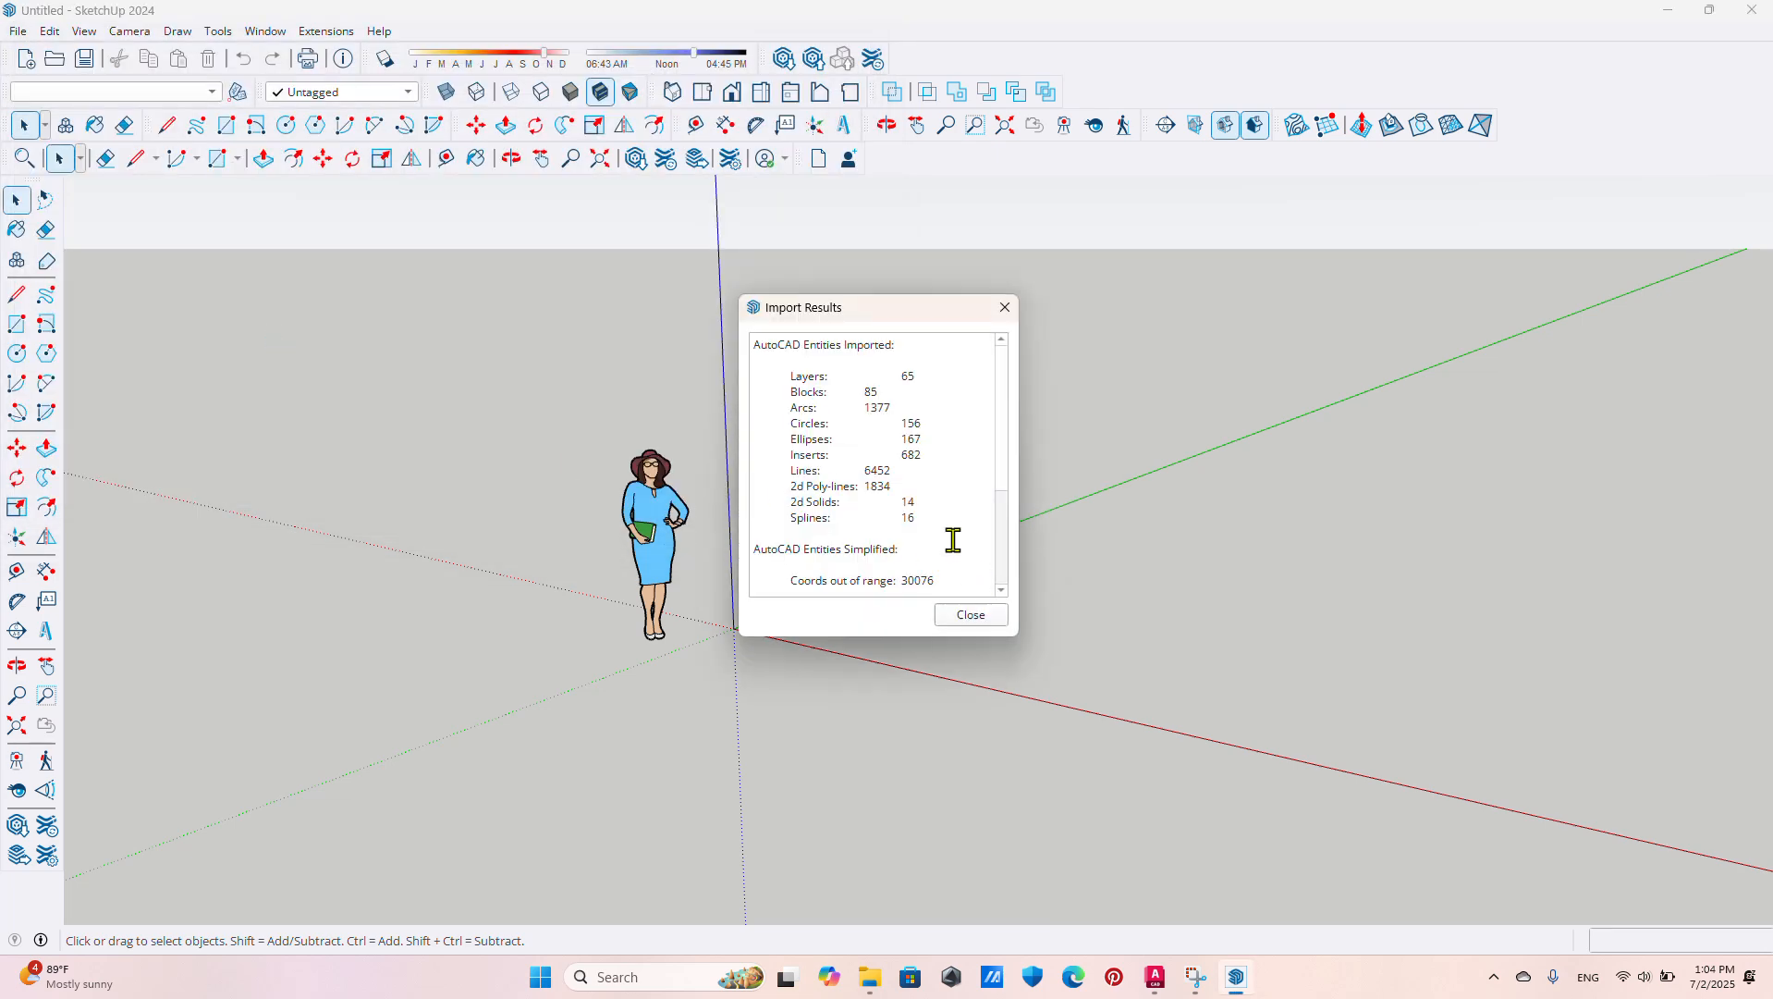
scroll(925, 518, "down", 4)
scroll(899, 491, "up", 4)
left_click(1005, 307)
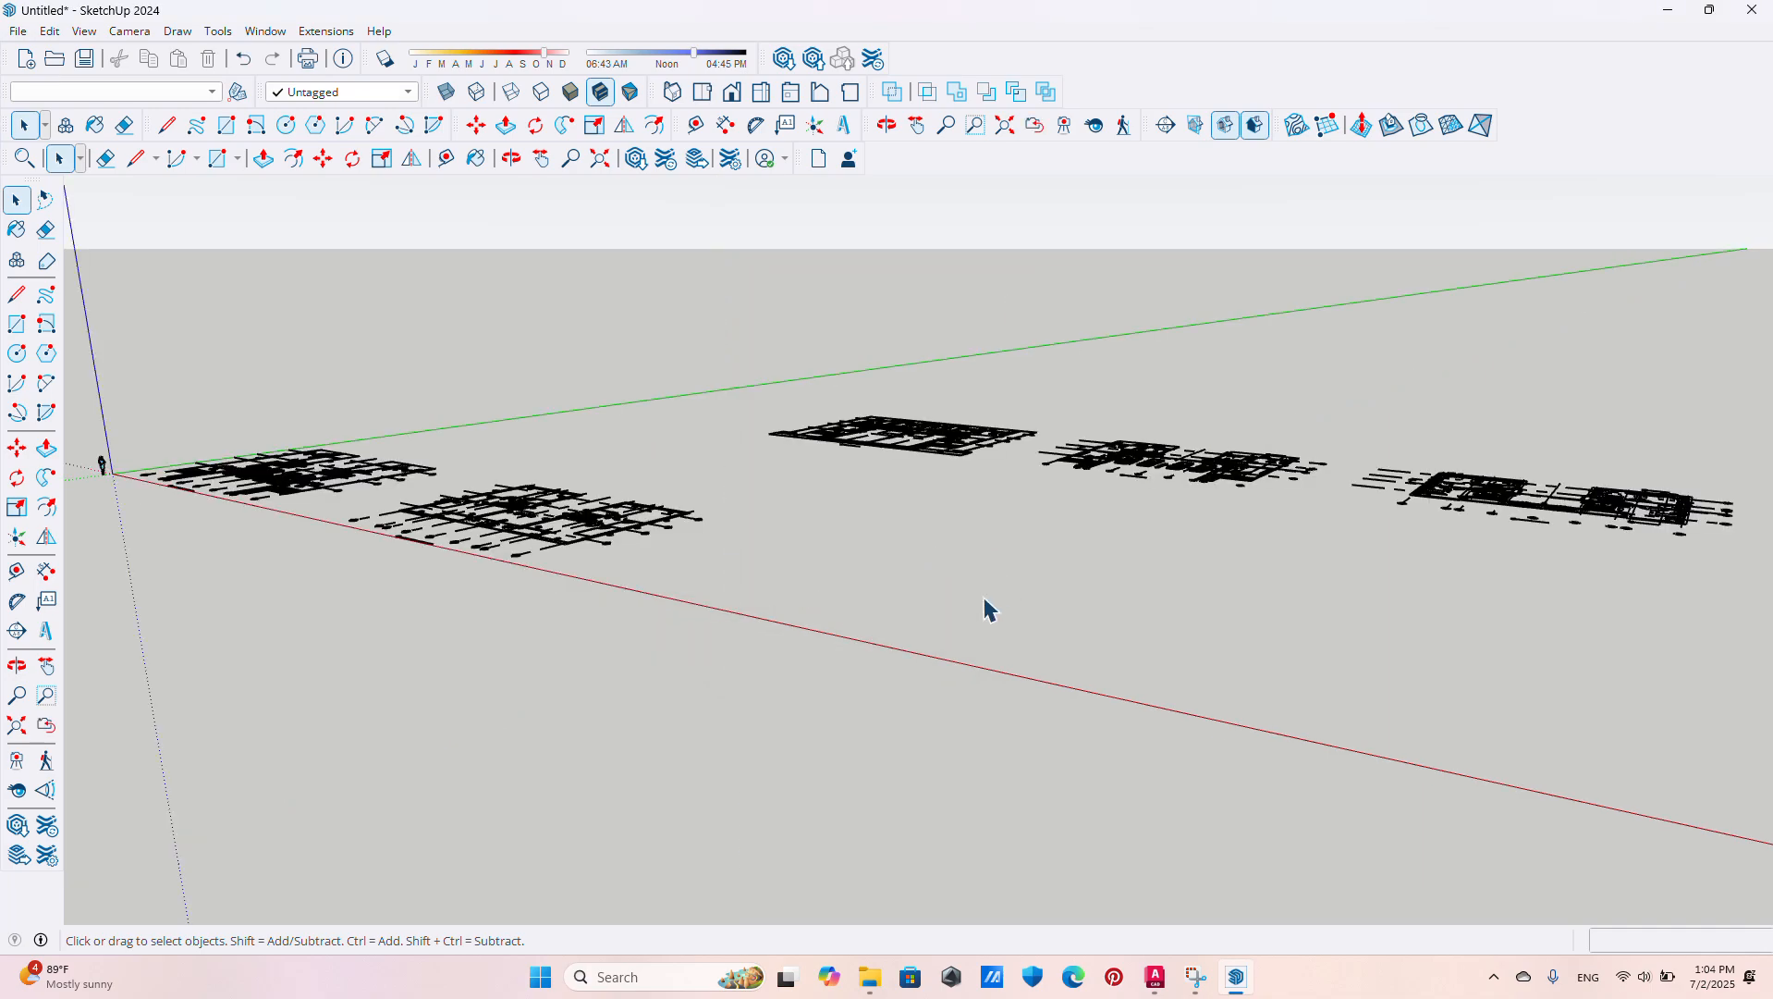
Step: Close the model without saving and relaunch SketchUp with a new model
left_click(1751, 11)
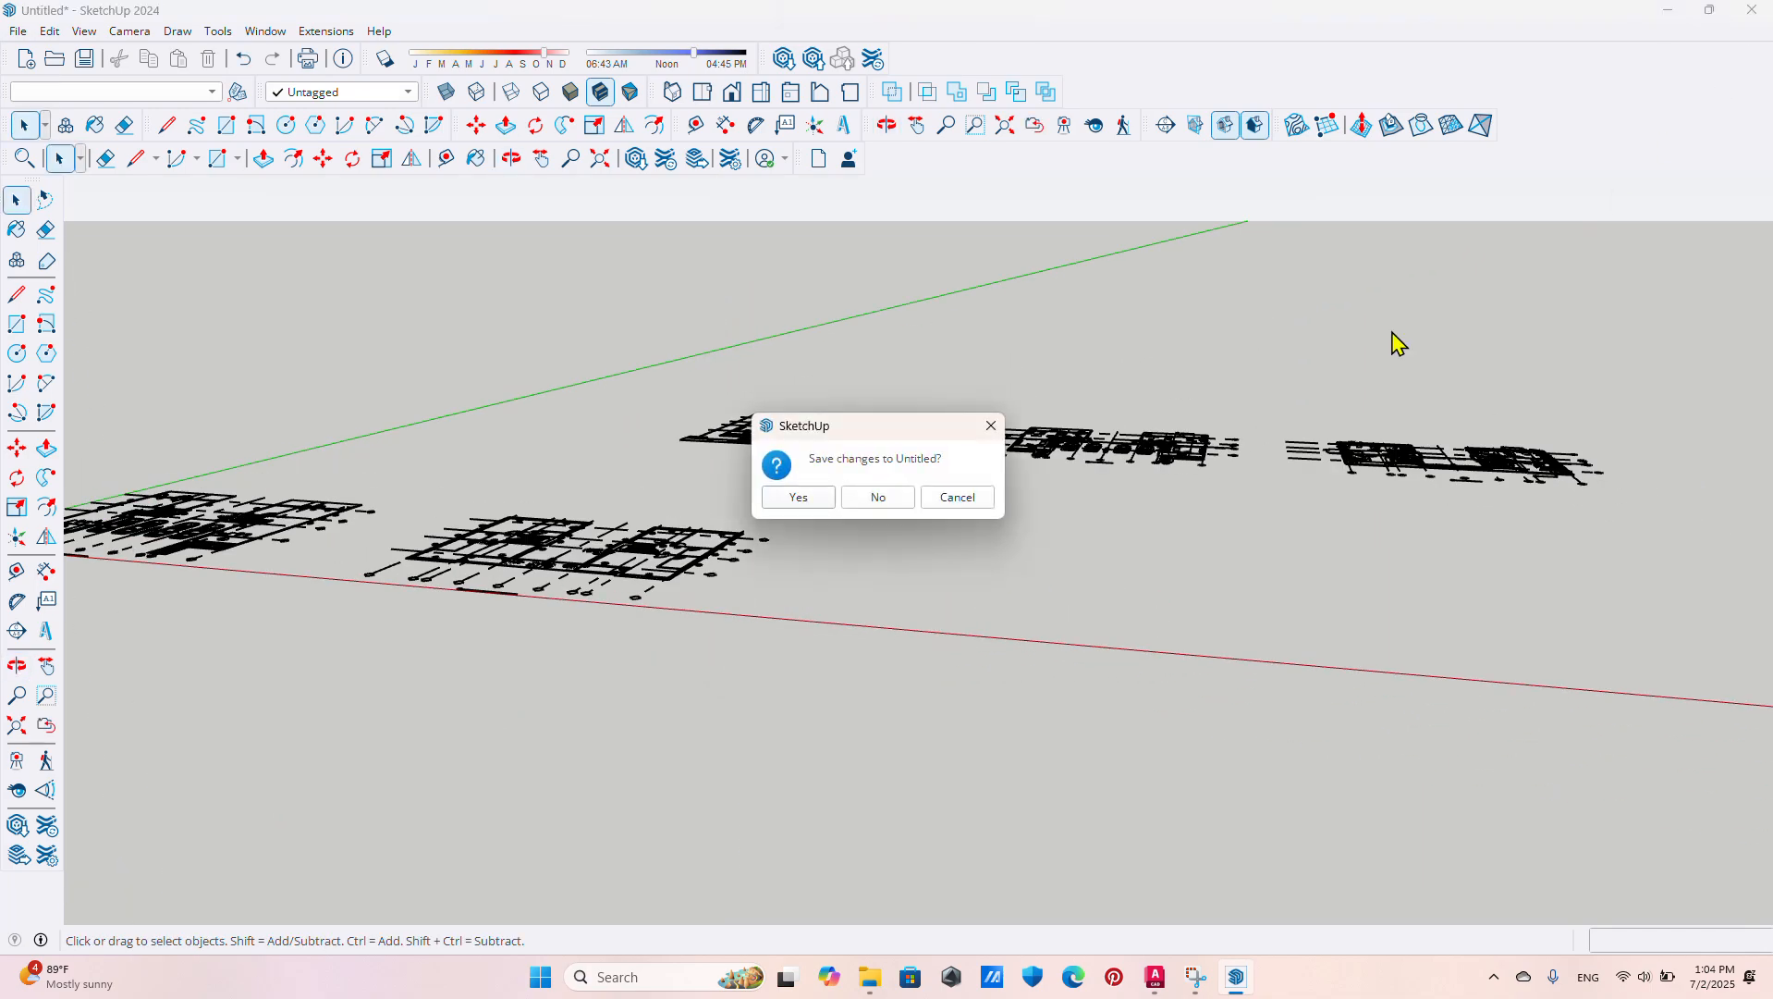
left_click(875, 498)
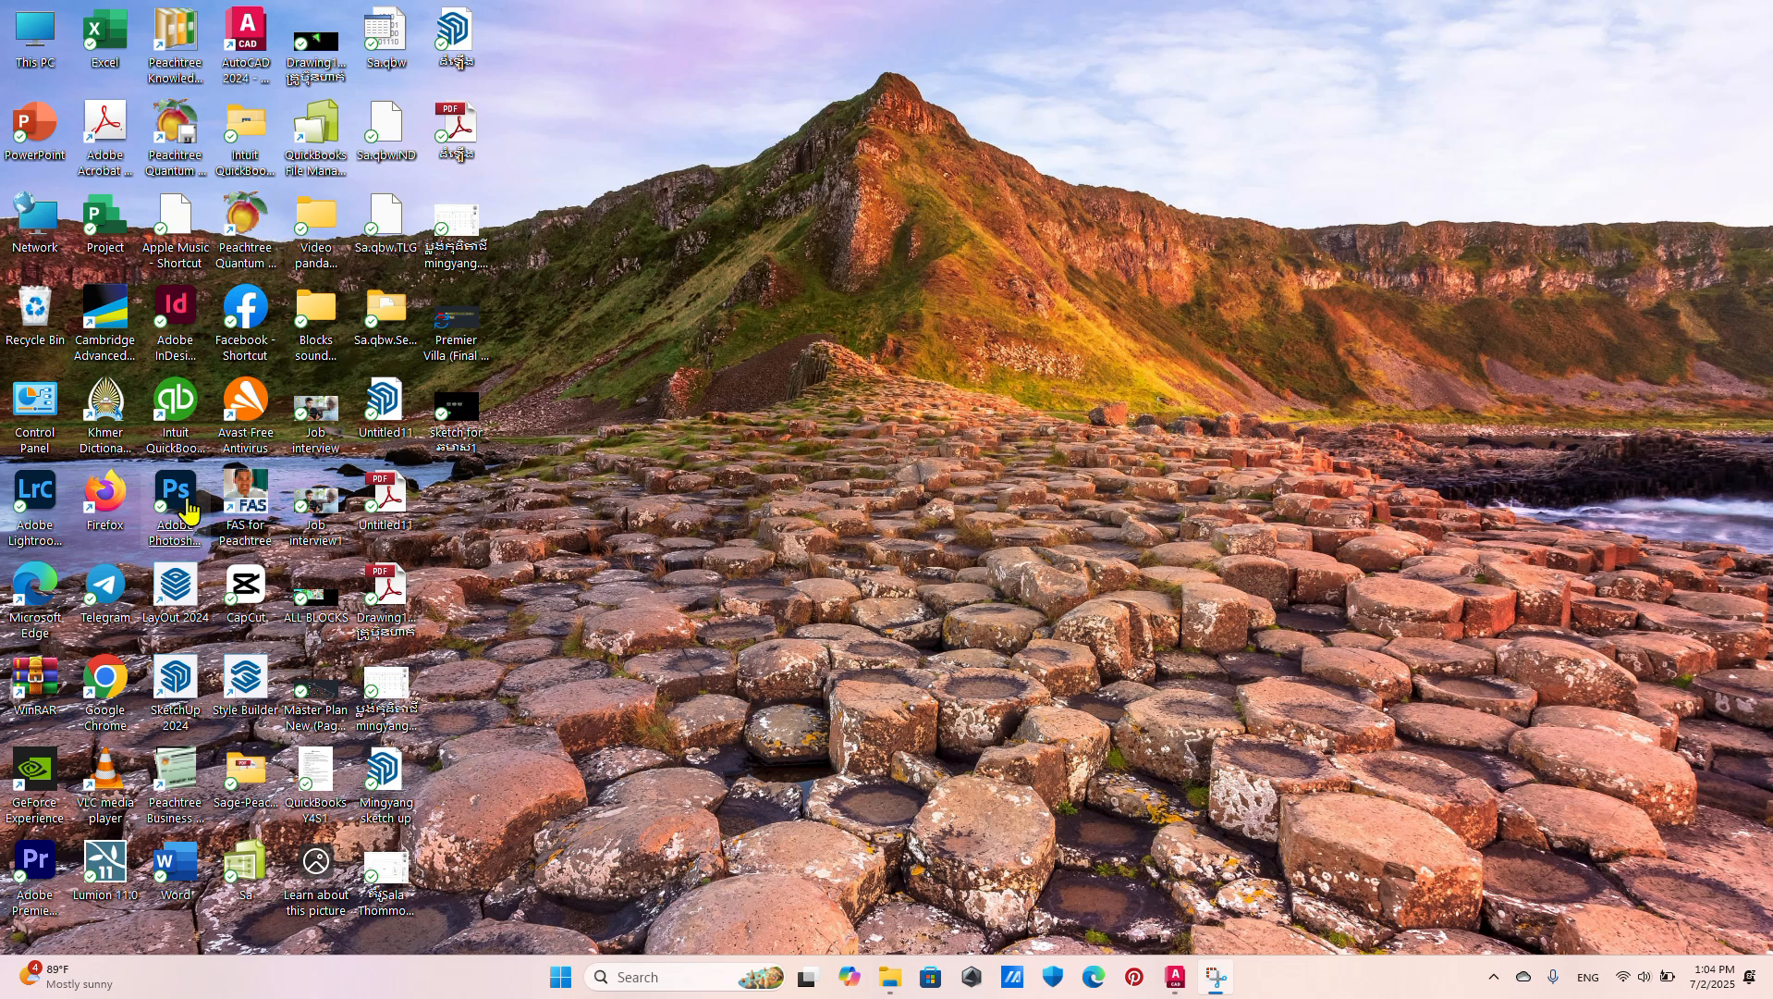
double_click(182, 575)
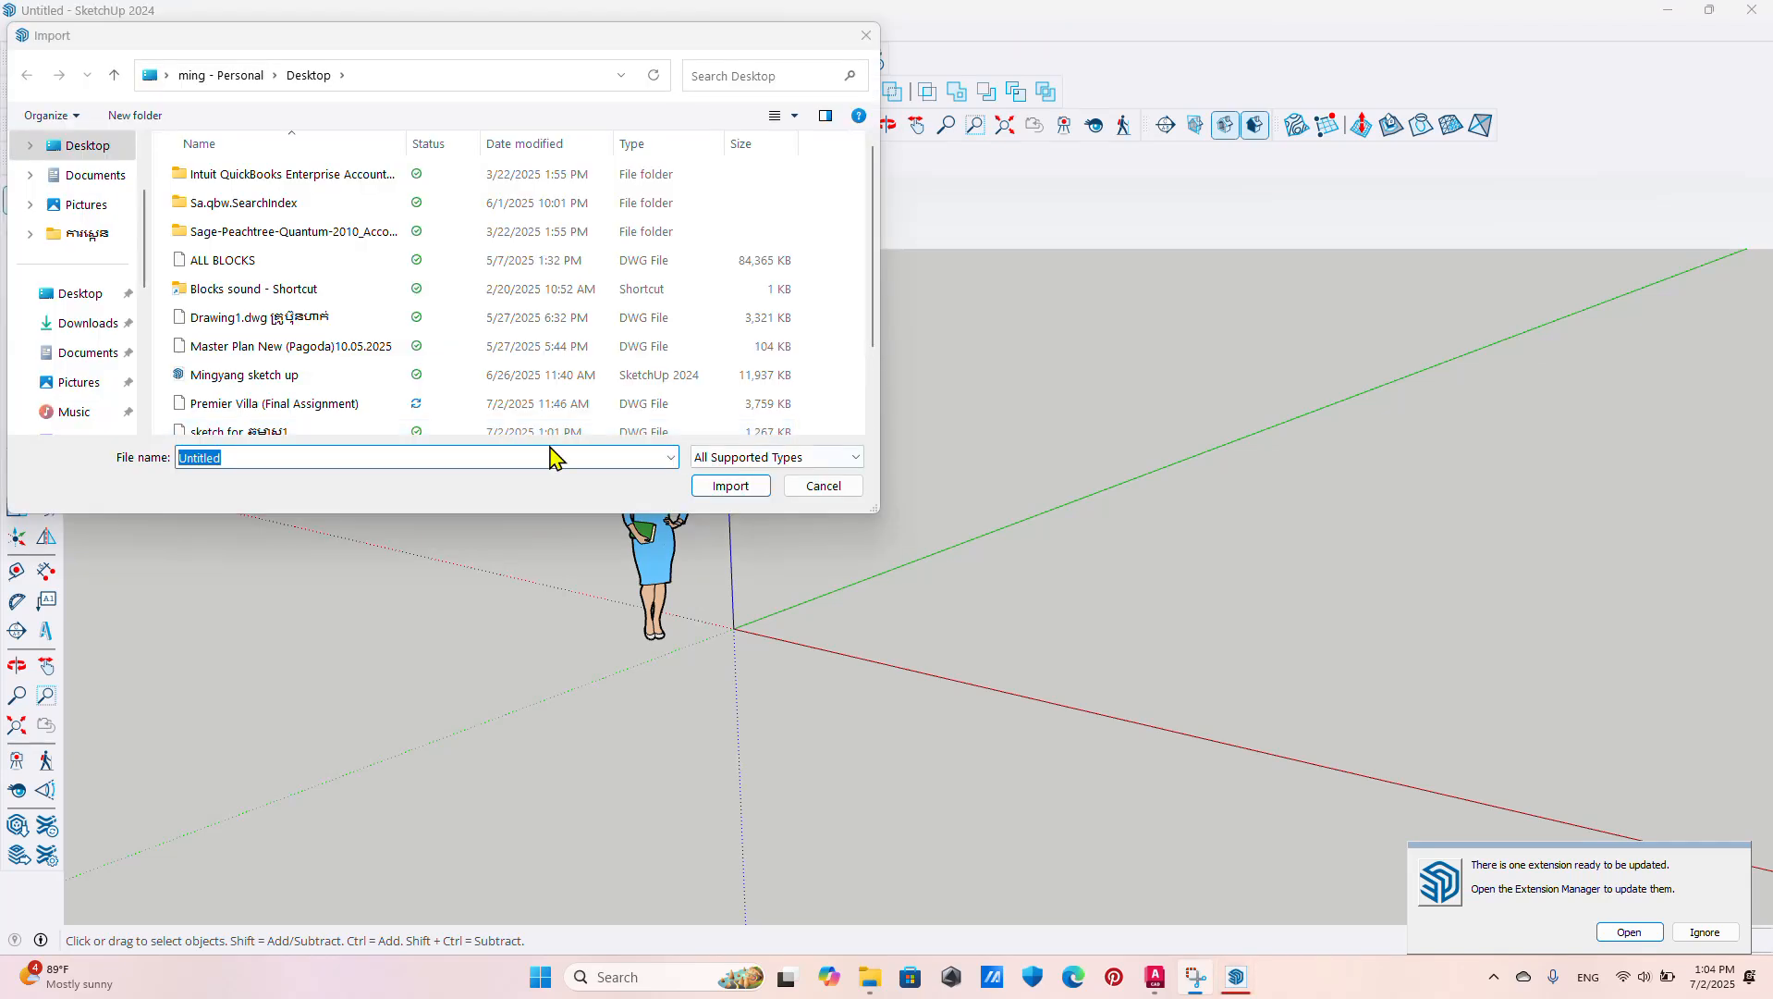
Step: Import the "sketch for" DWG ending in 1 with its import units set to Millimeters, and close the import results
scroll(340, 407, "down", 2)
right_click(319, 341)
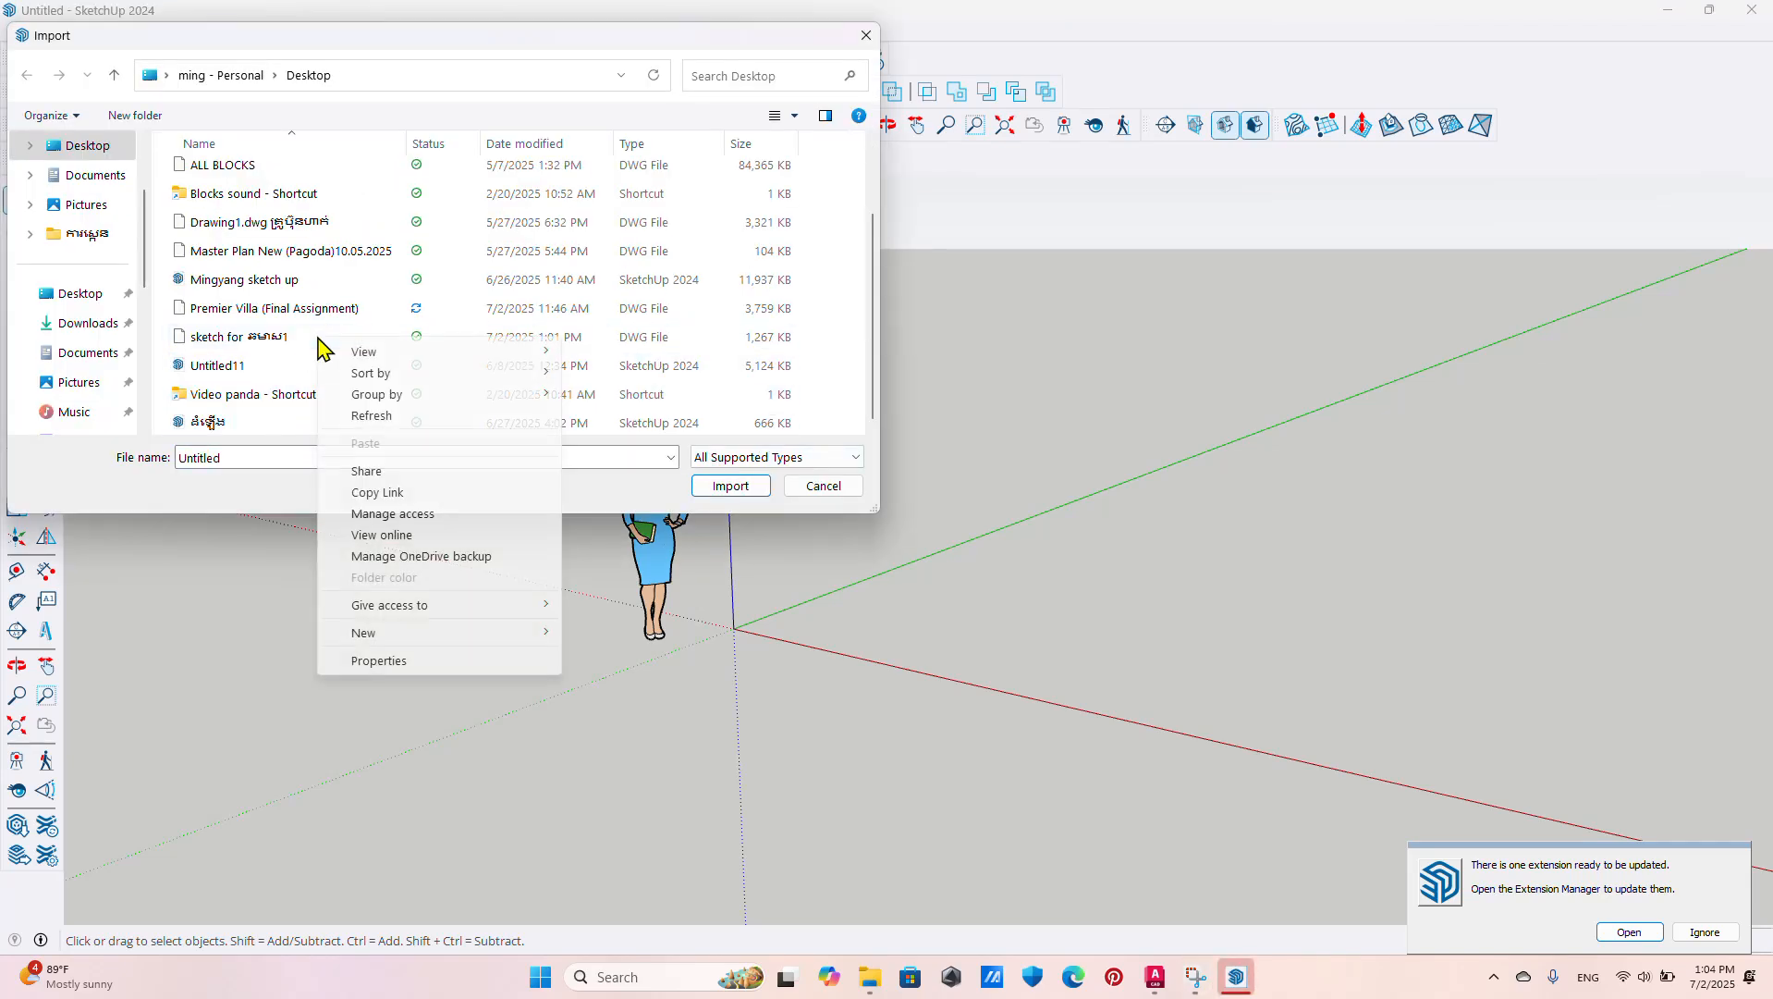
left_click(724, 792)
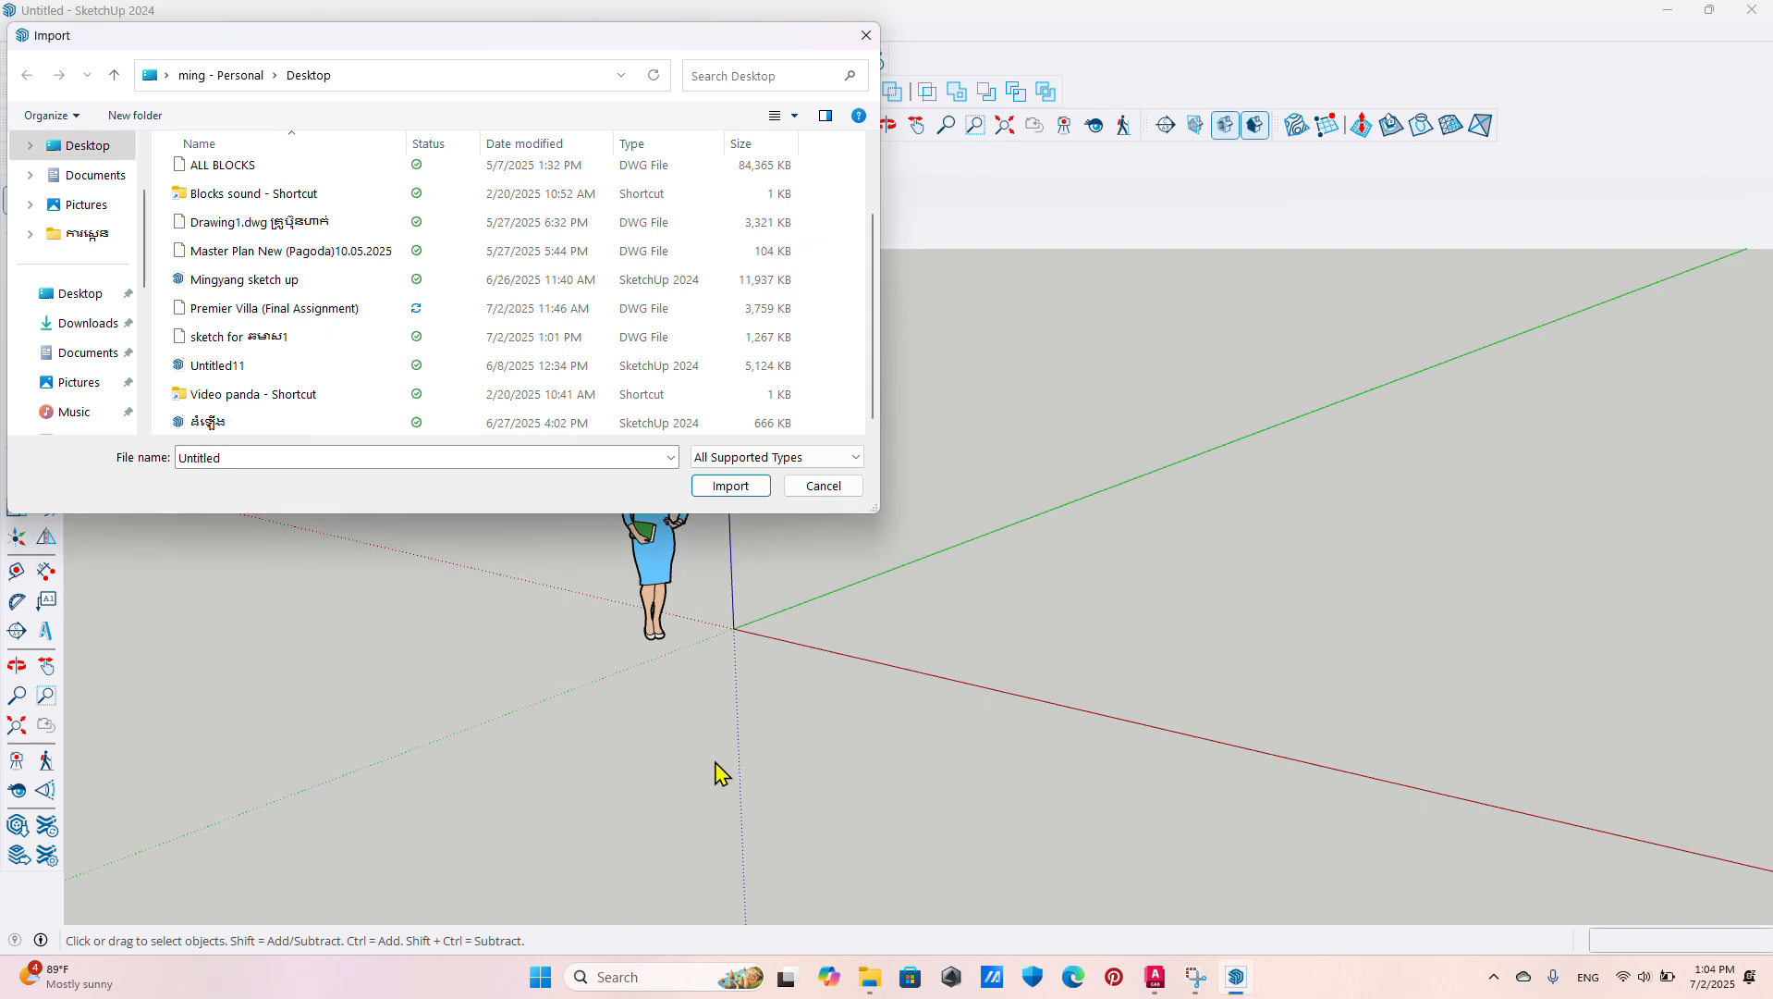
left_click(308, 344)
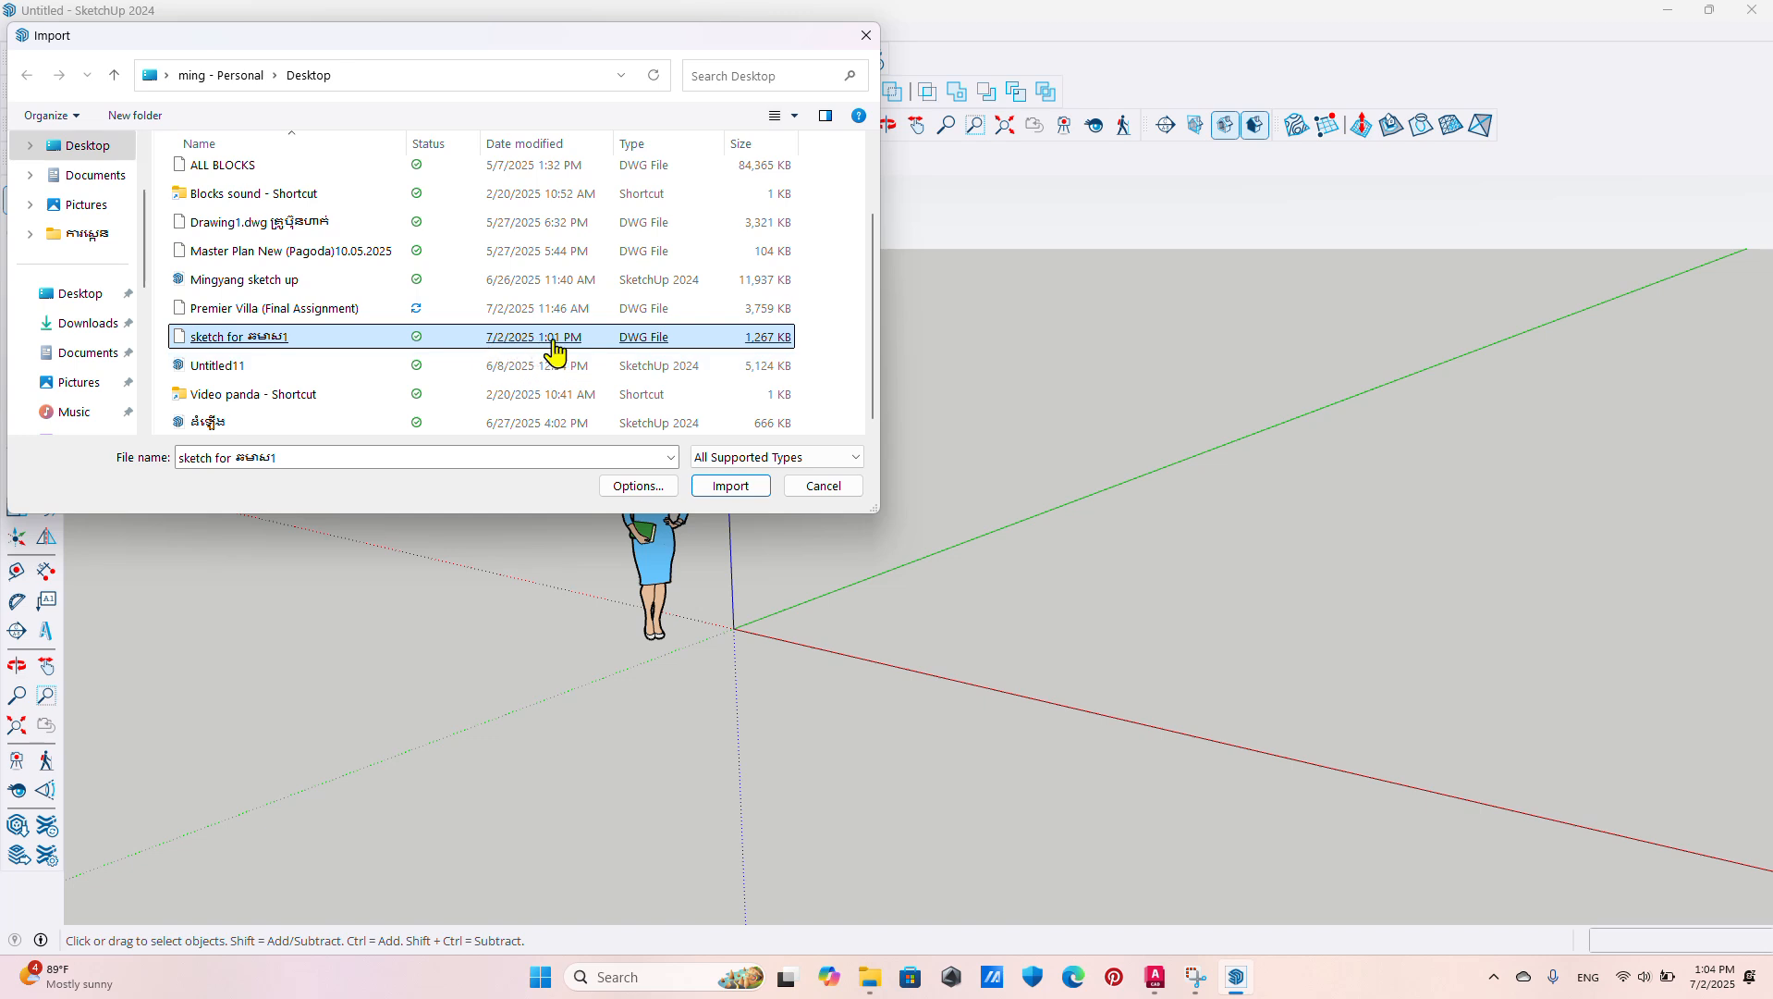
left_click(637, 486)
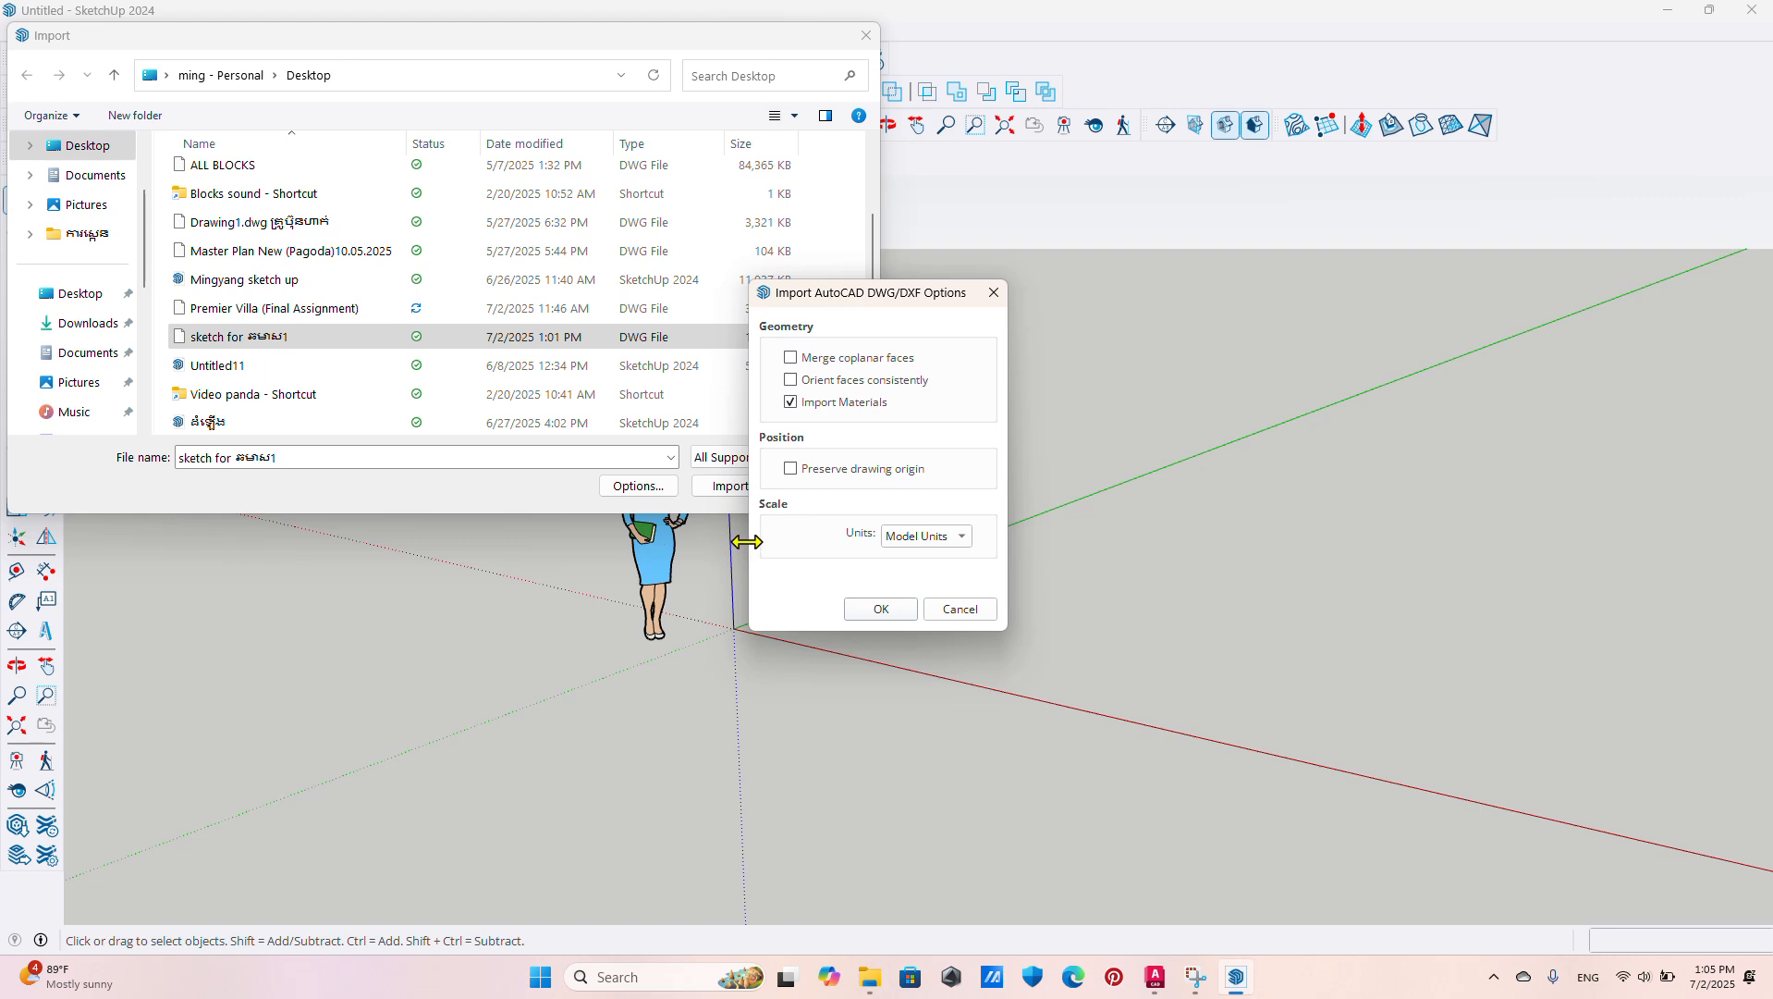
left_click(962, 541)
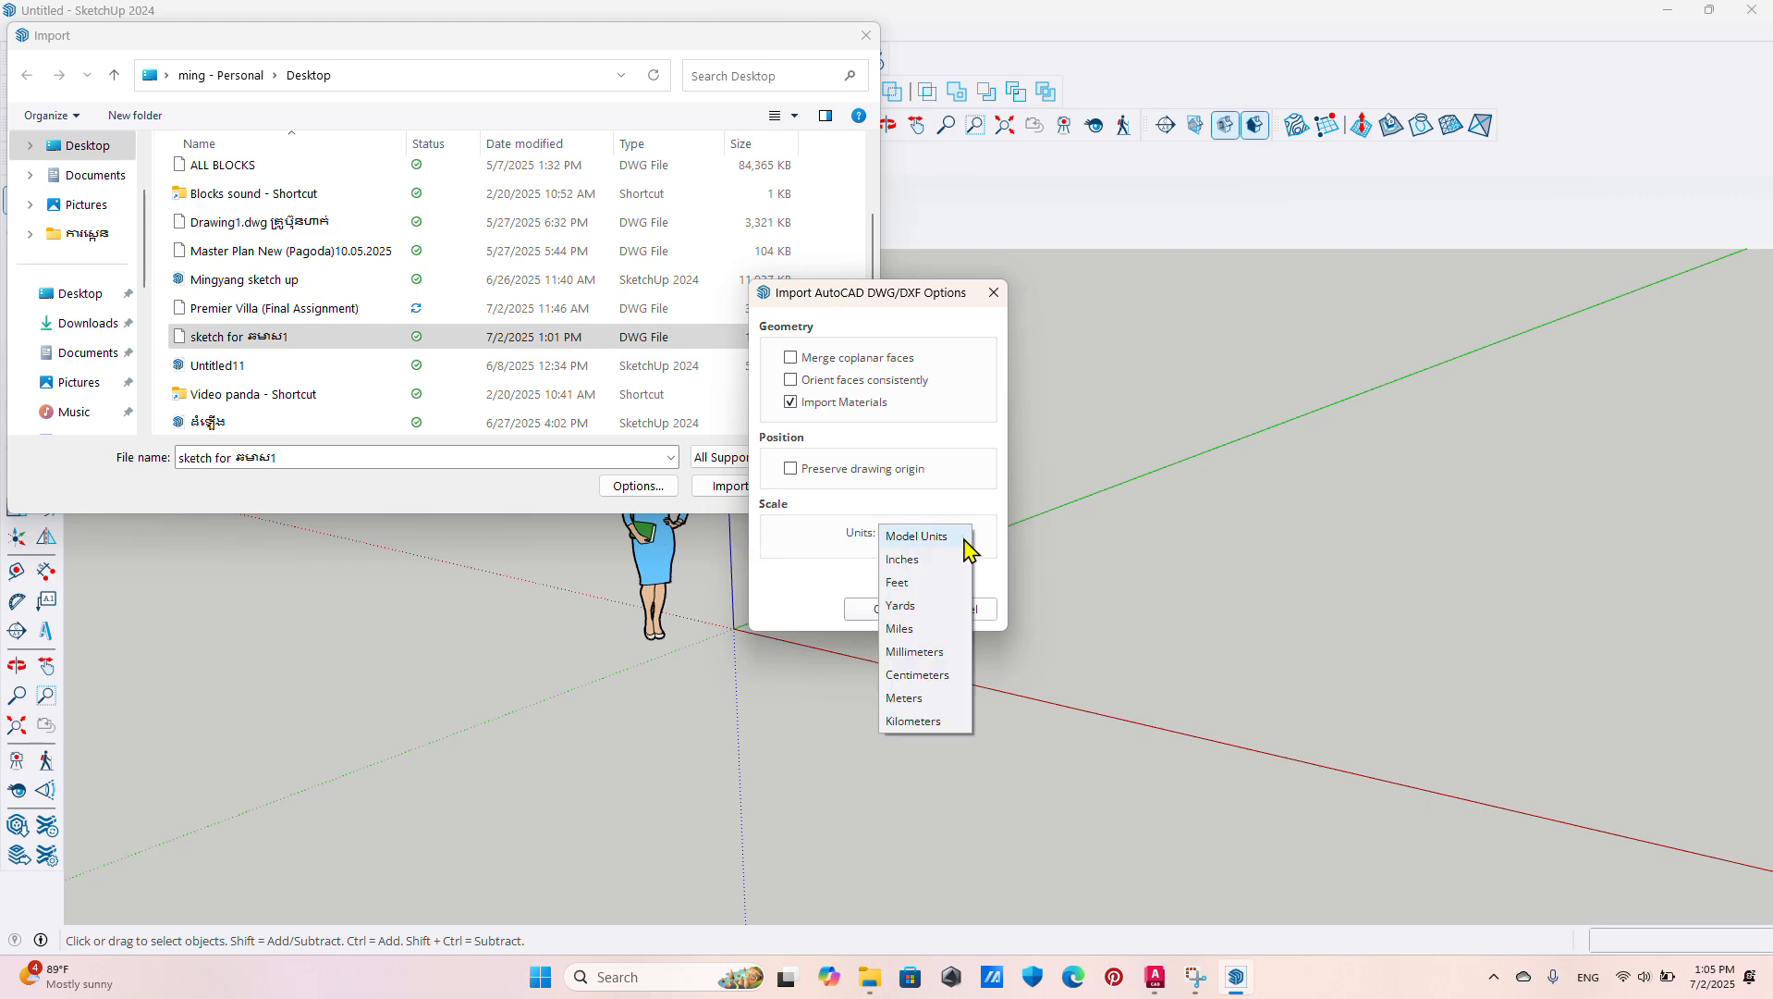
left_click(944, 652)
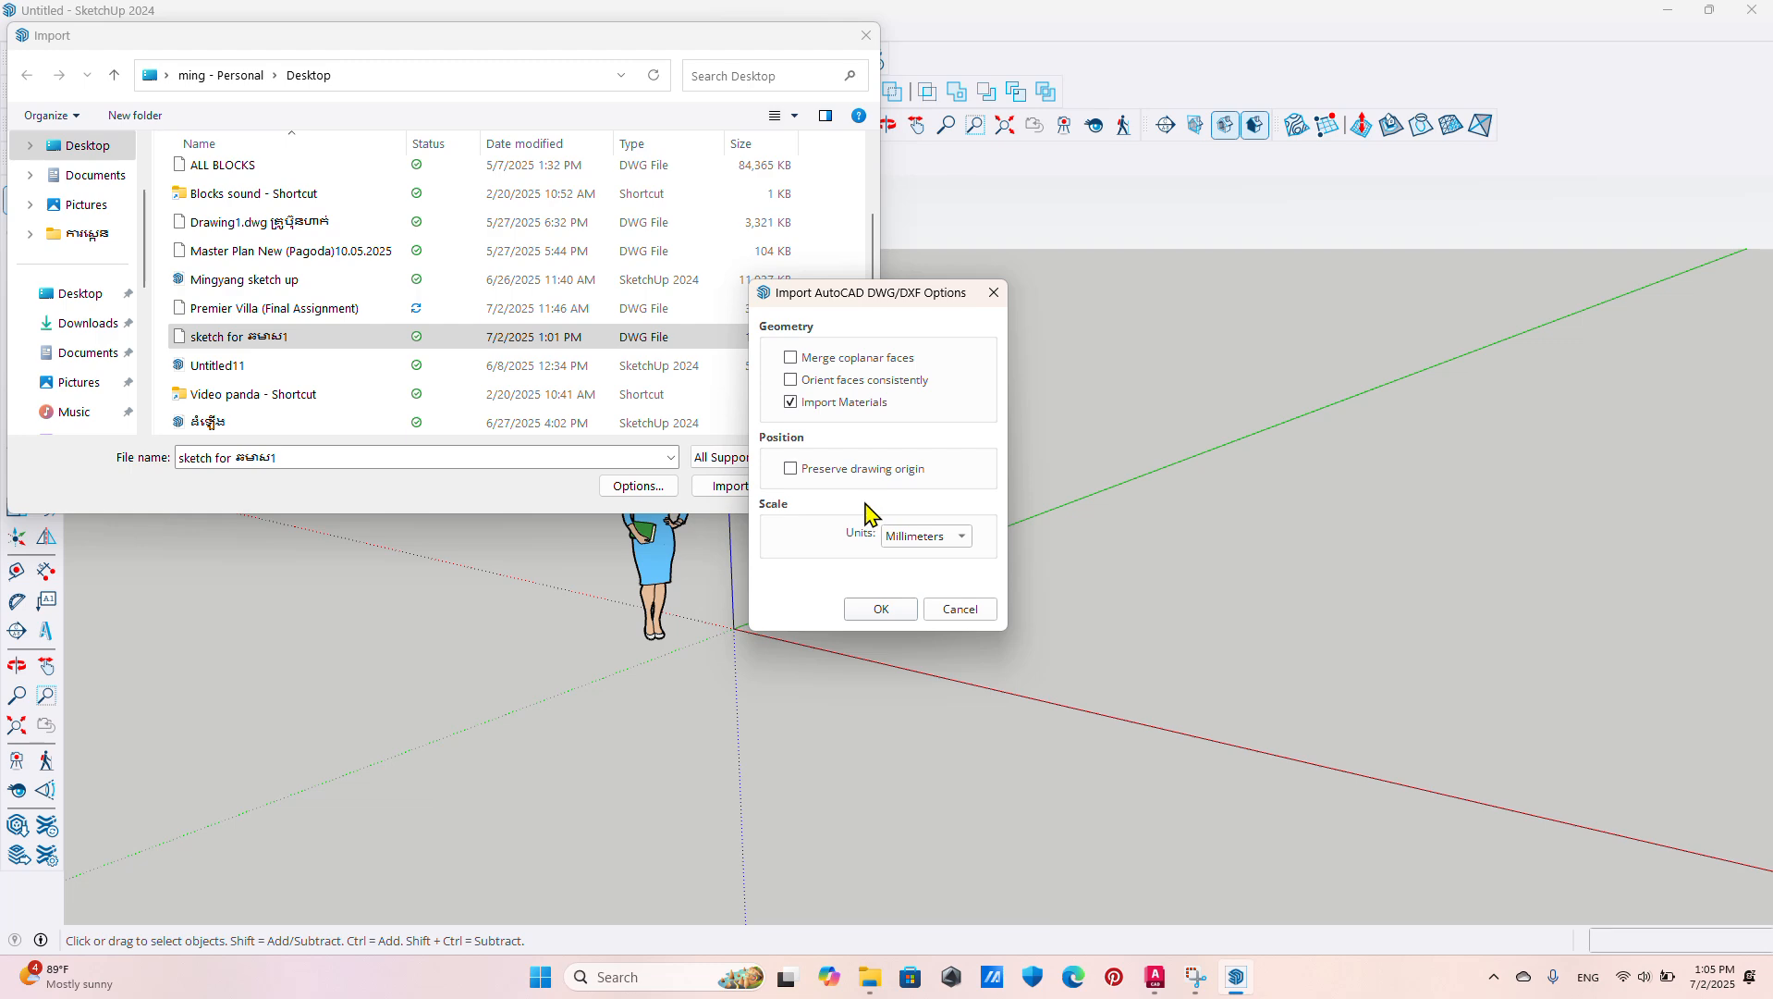
left_click(881, 609)
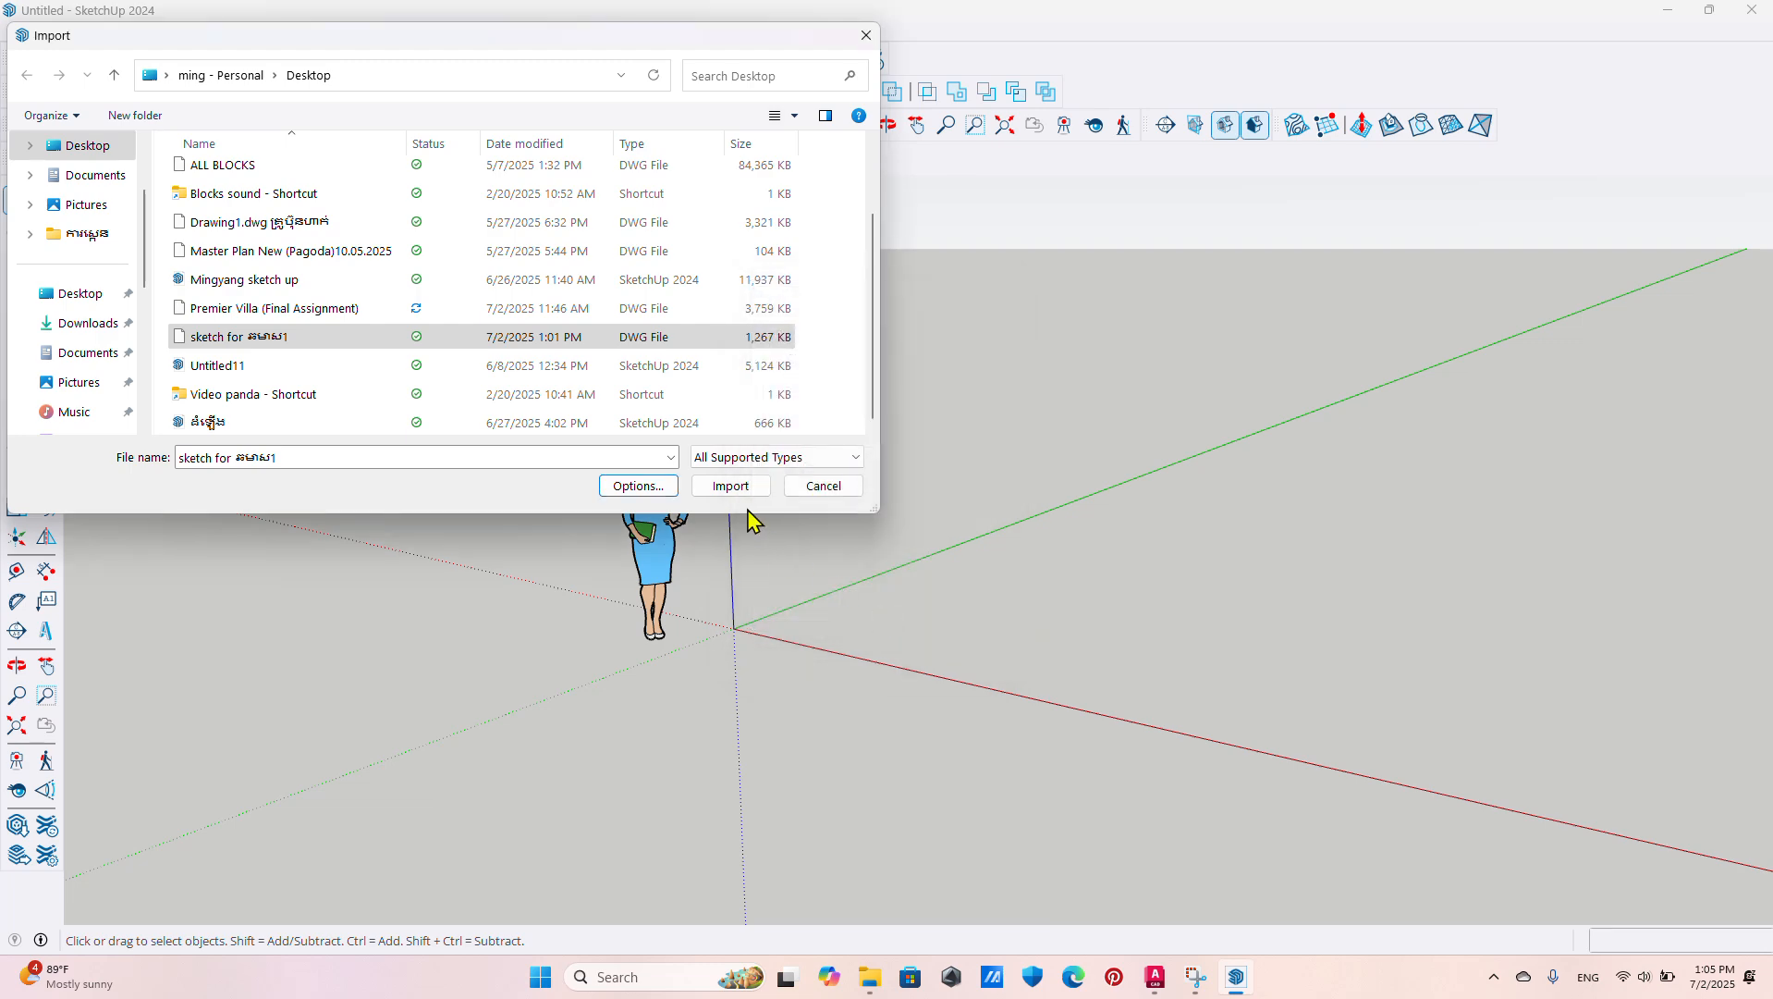
left_click(730, 487)
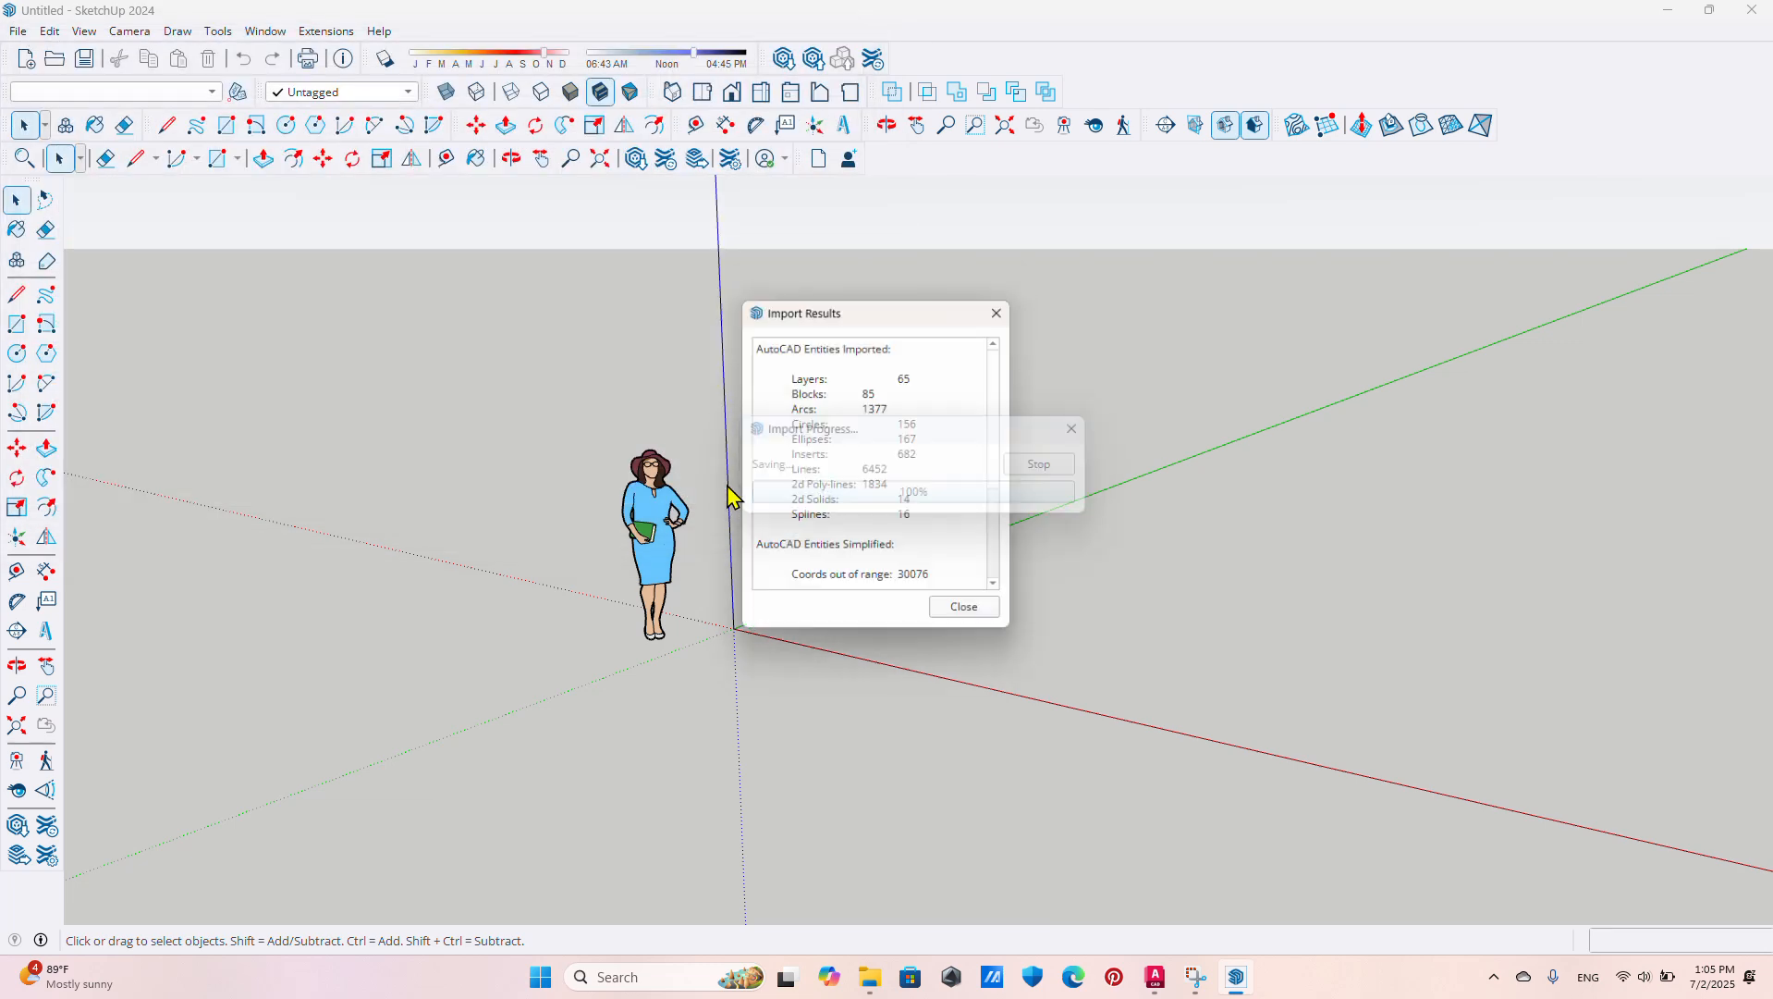
left_click(971, 614)
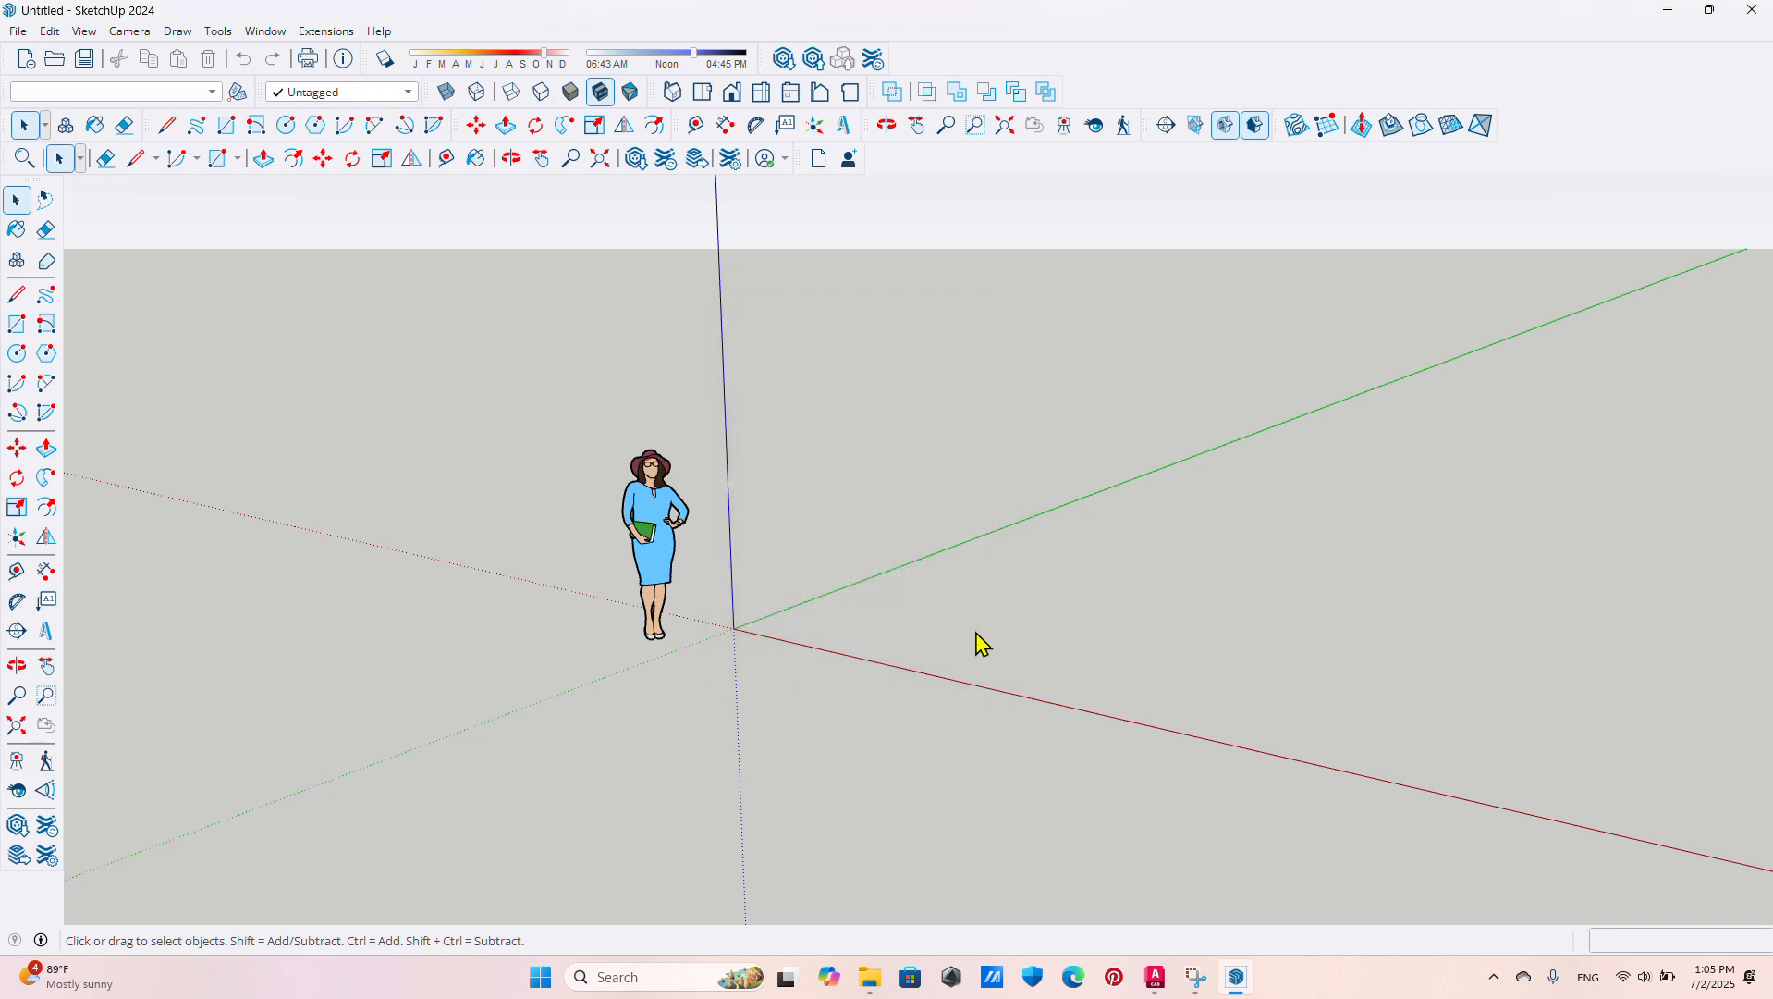
Step: Dimension the thickness of the outer side wall where it meets the entrance terrace's edge on the floor plan with cars
middle_click_drag(961, 712, 544, 661)
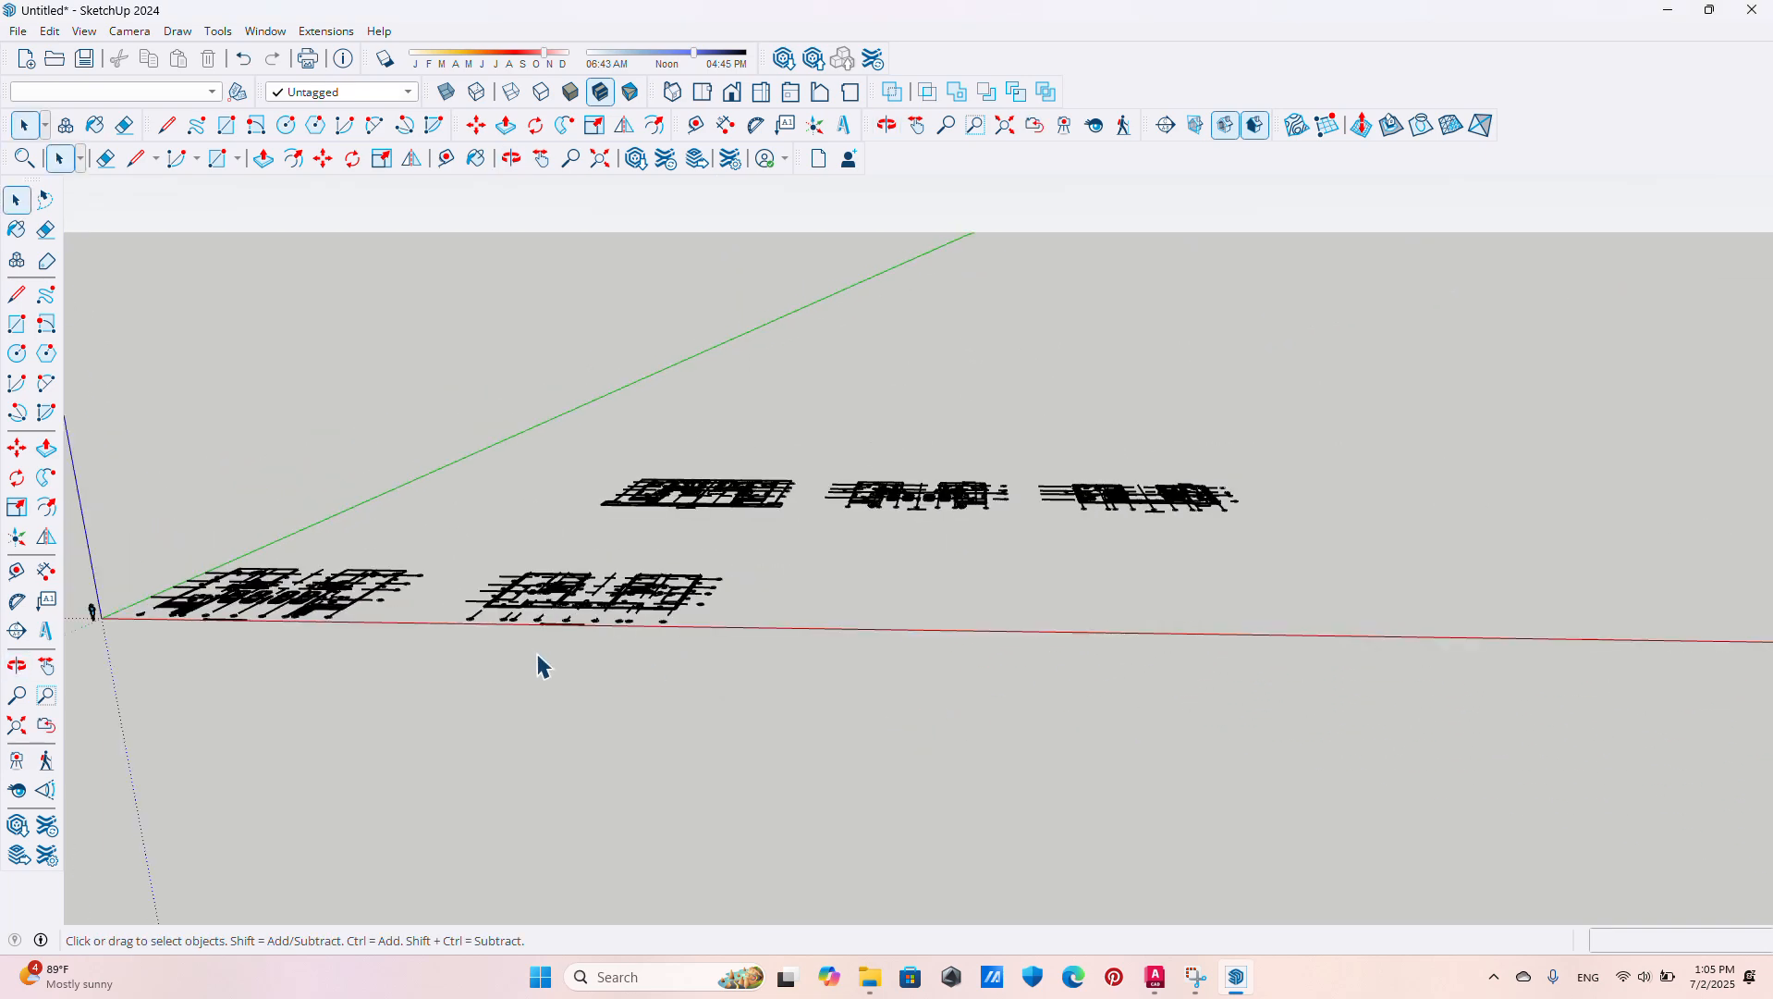
middle_click_drag(380, 638, 529, 895, "shift")
scroll(462, 730, "up", 6)
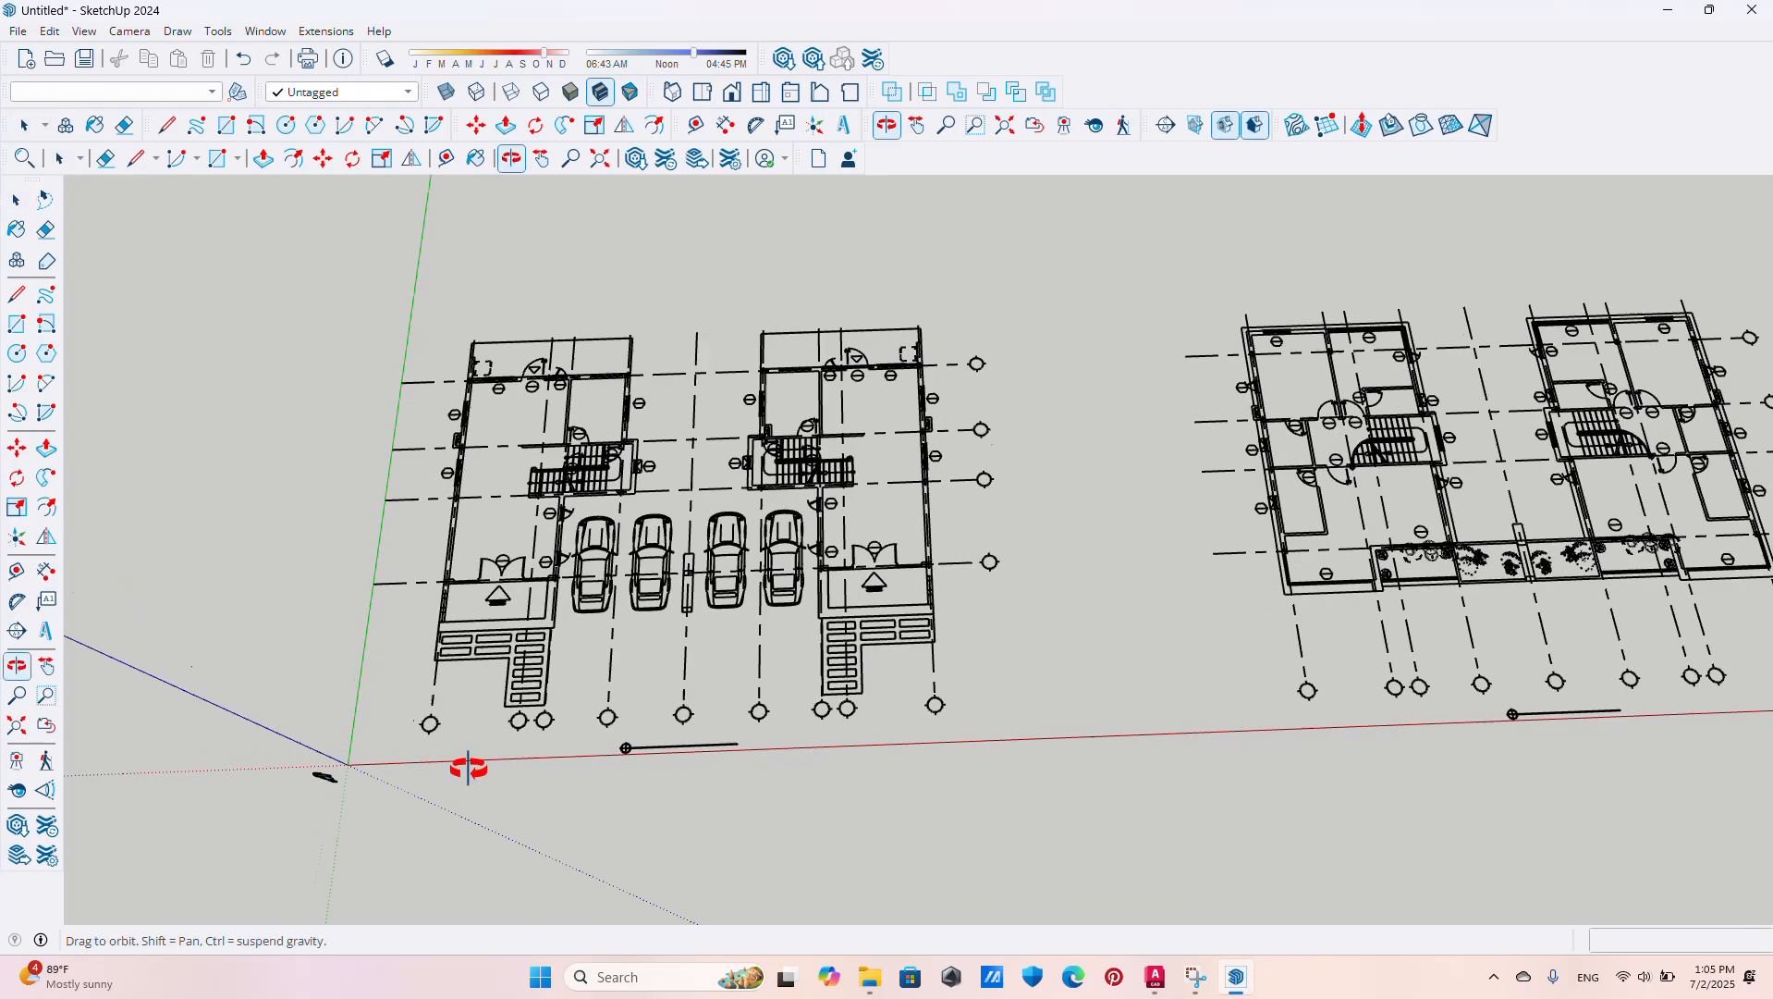
scroll(463, 583, "up", 5)
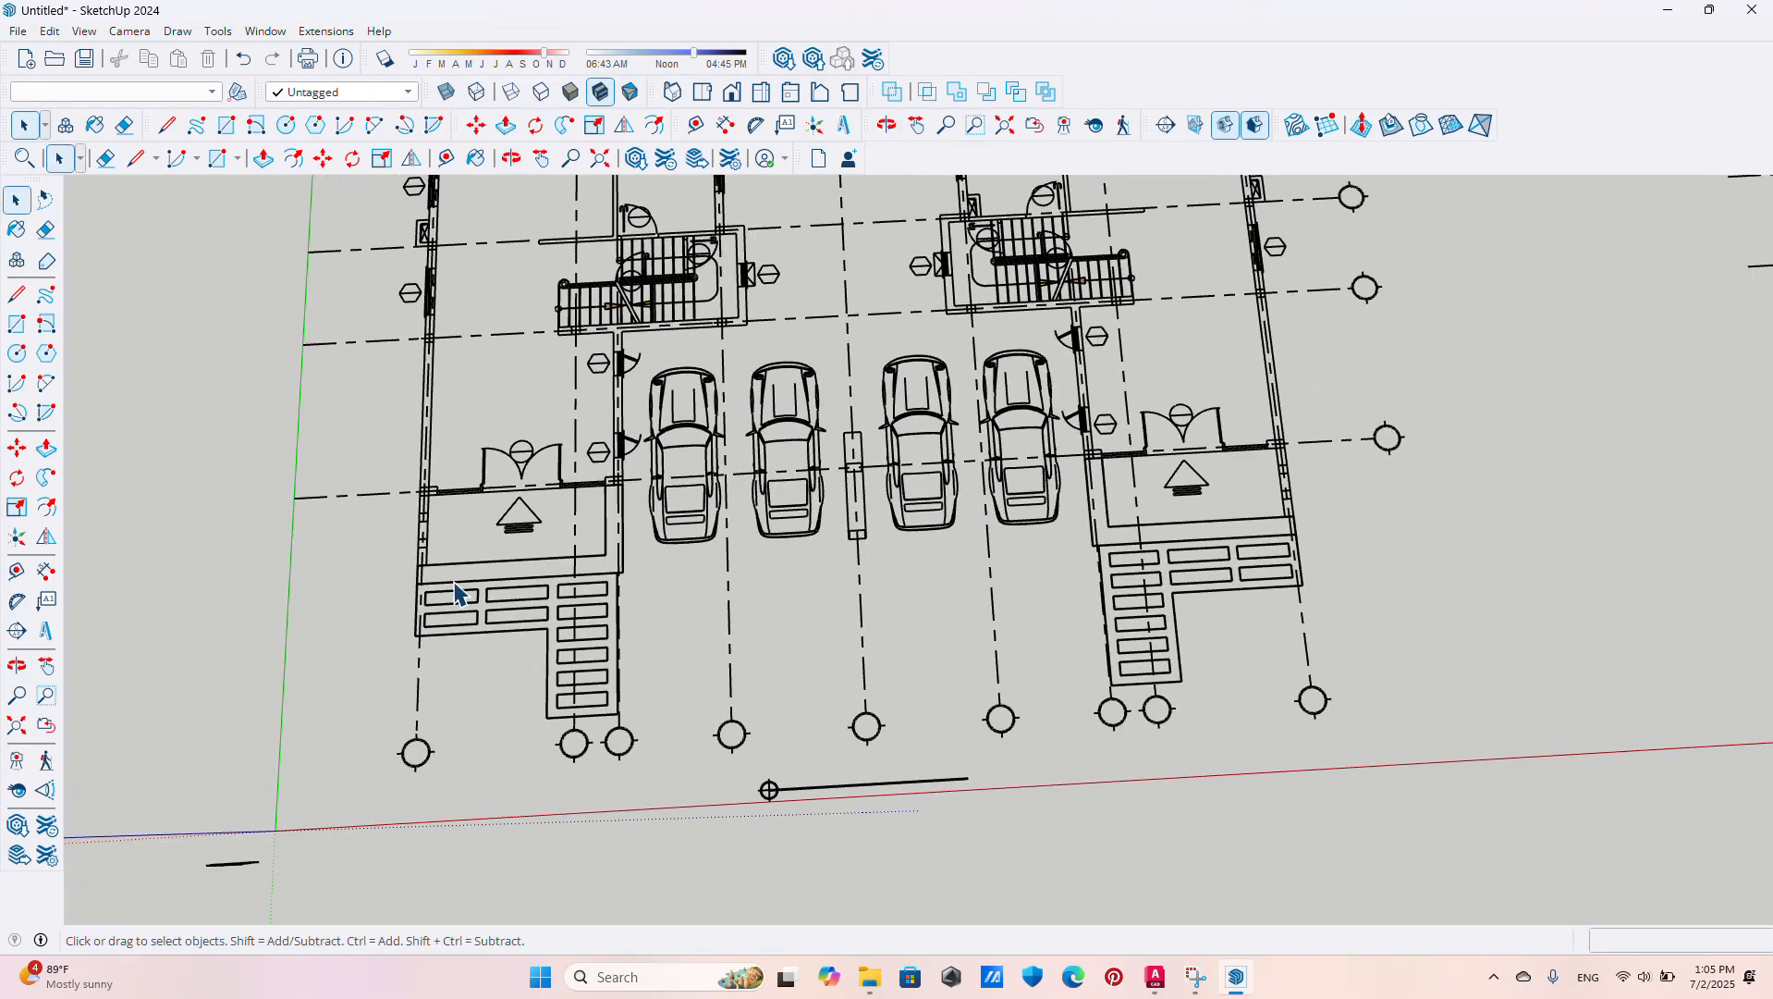
scroll(450, 589, "up", 2)
left_click(46, 571)
scroll(439, 594, "up", 3)
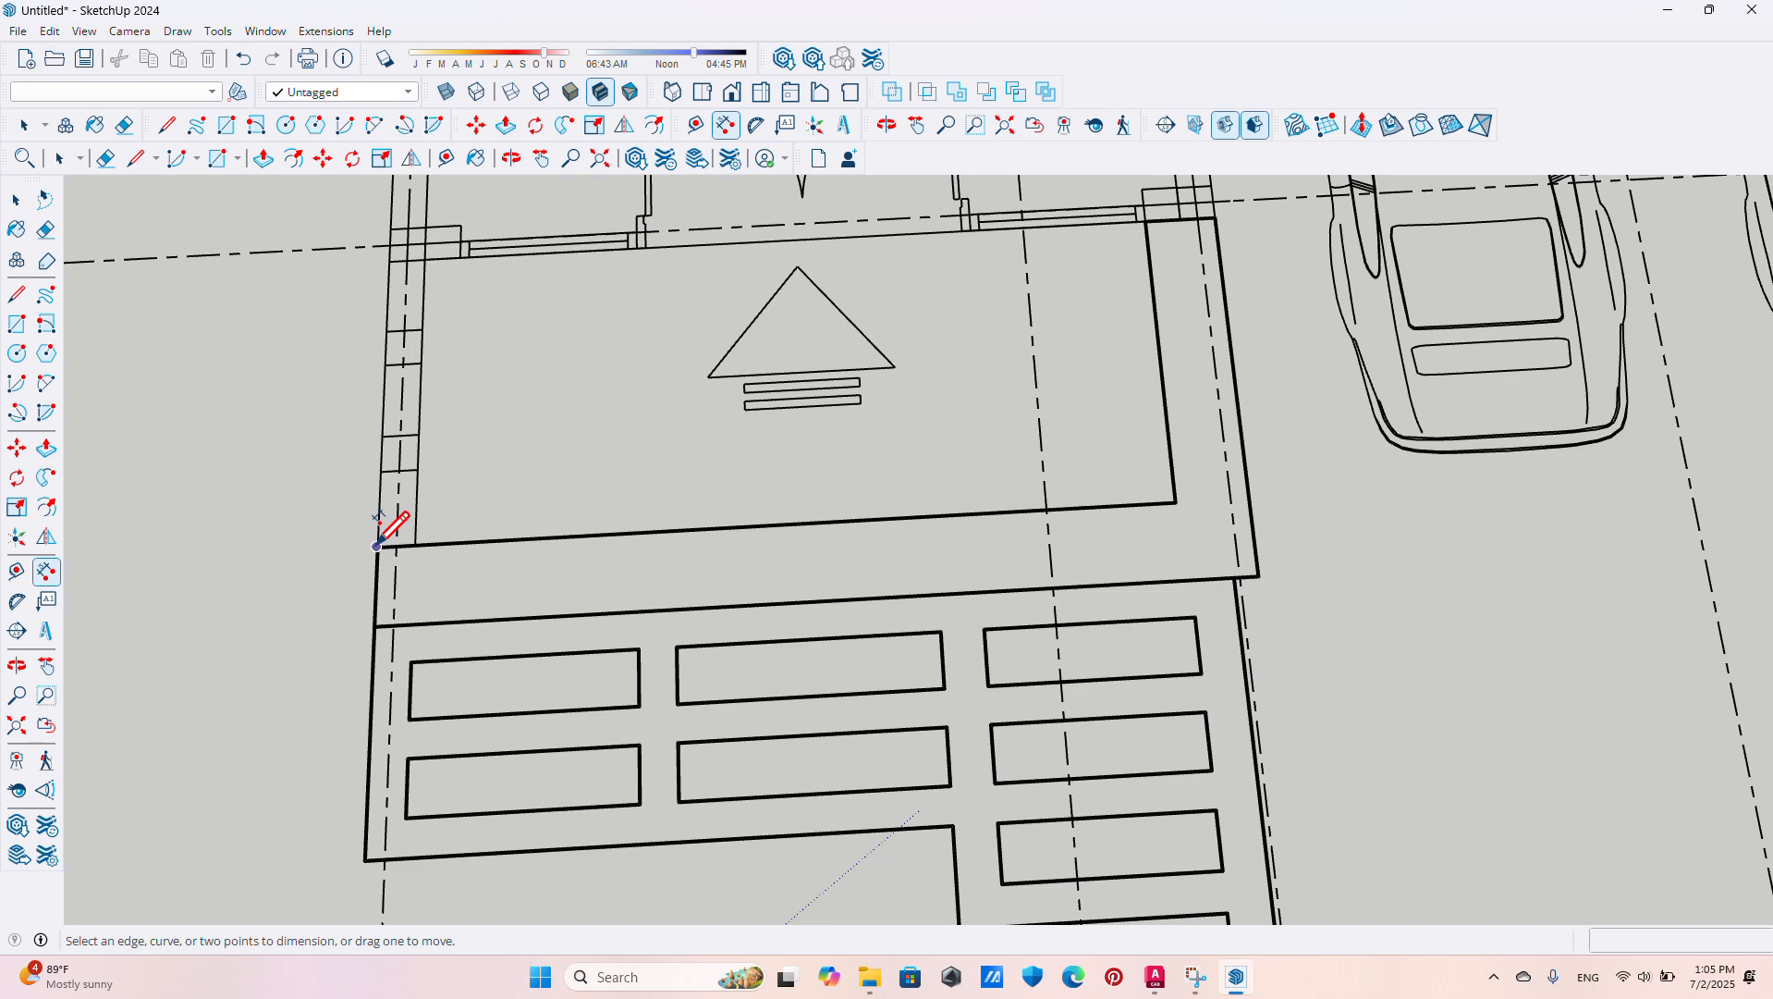
left_click(376, 547)
left_click(415, 544)
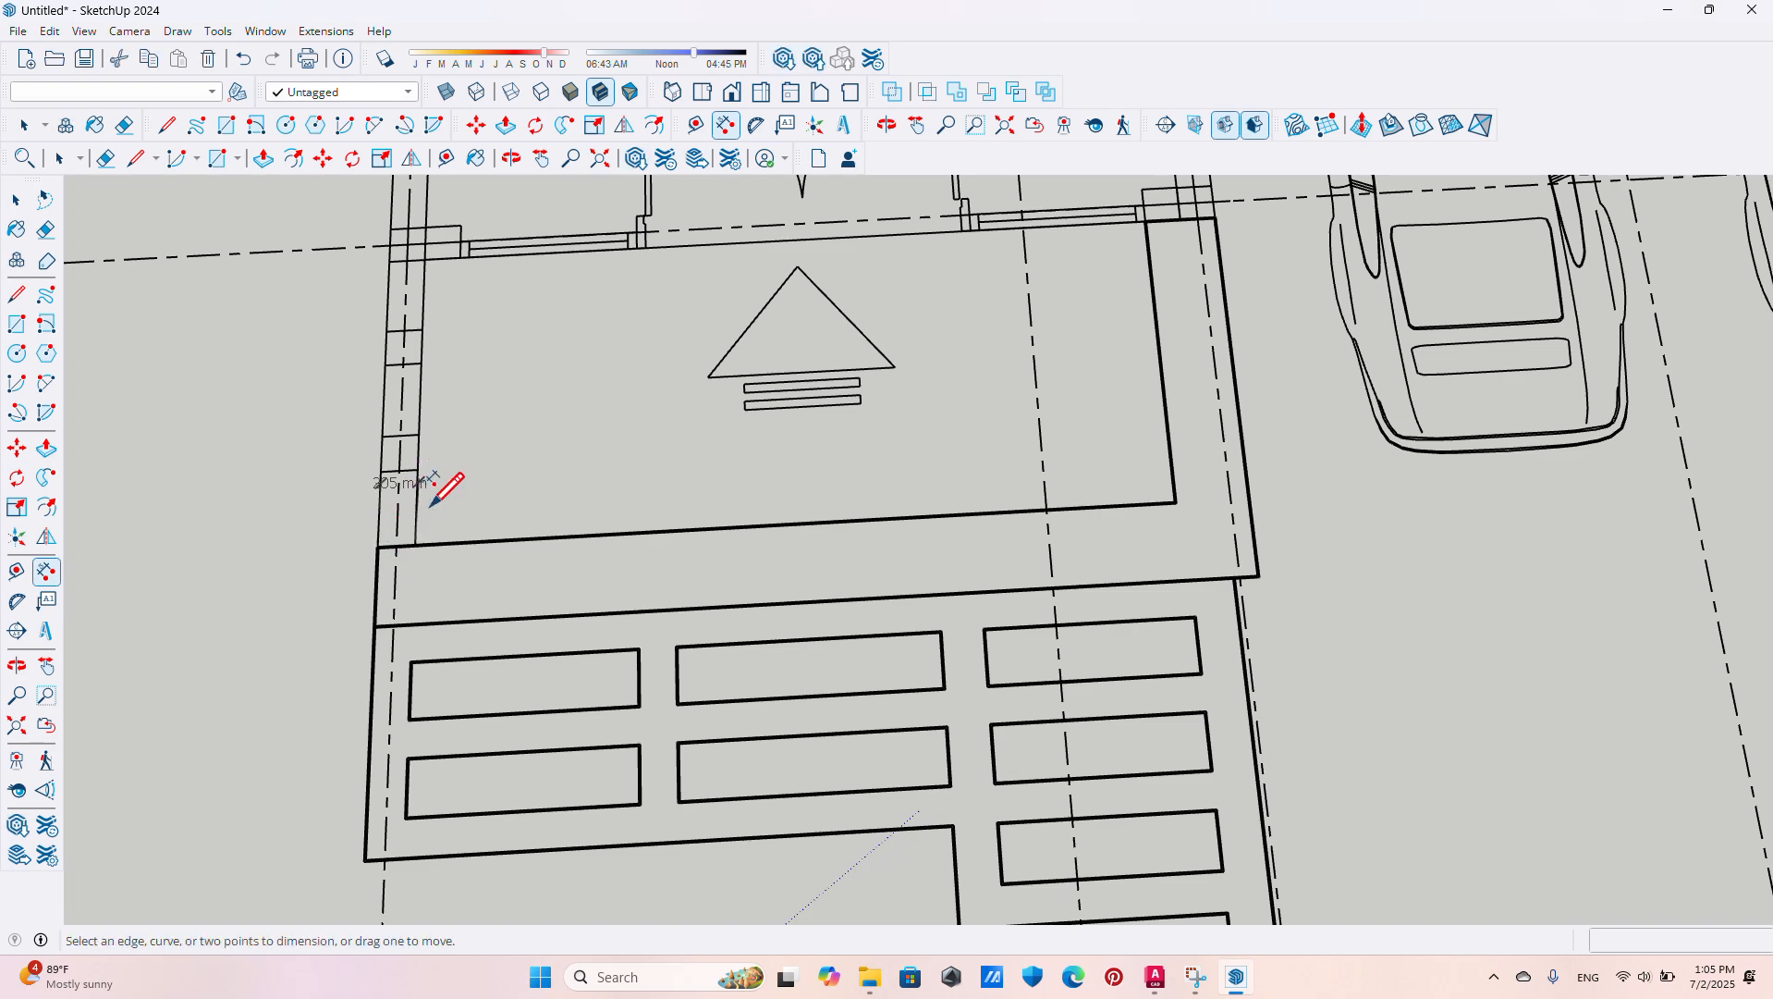
left_click(422, 481)
scroll(416, 476, "up", 5)
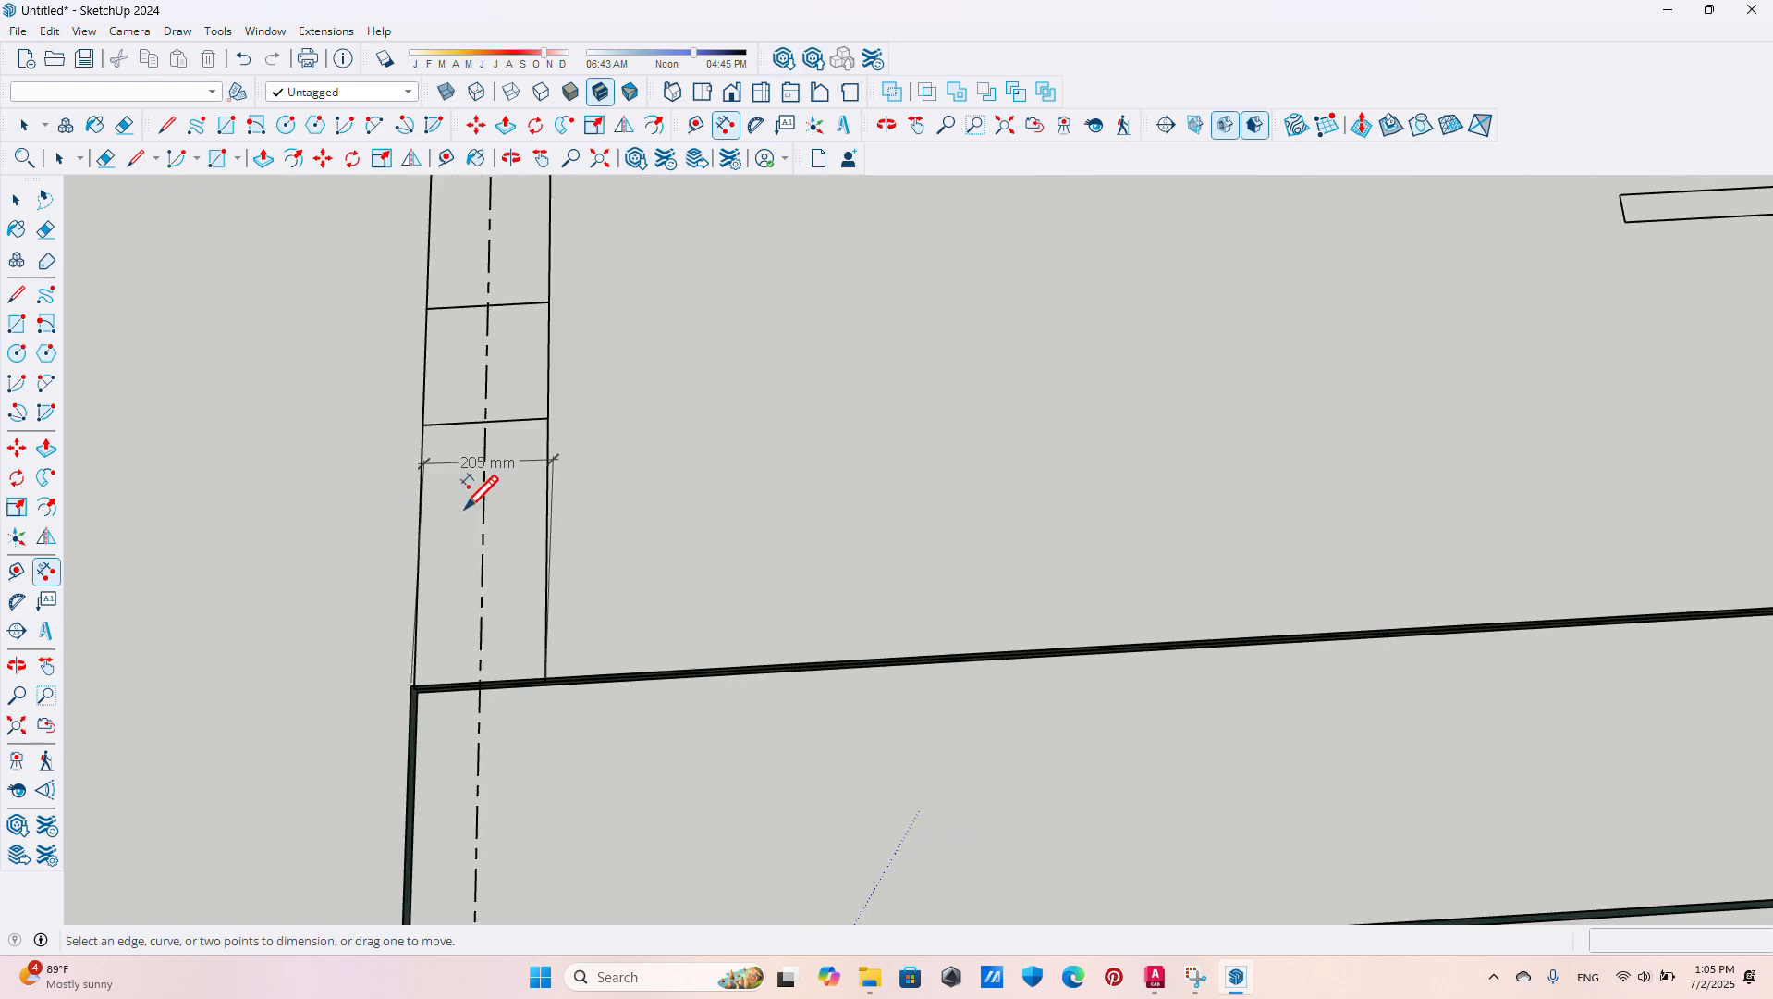
key("space")
Step: Switch to AutoCAD and locate the outer side wall's end beside the entrance terrace on the first Window & Door plan
left_click(1155, 977)
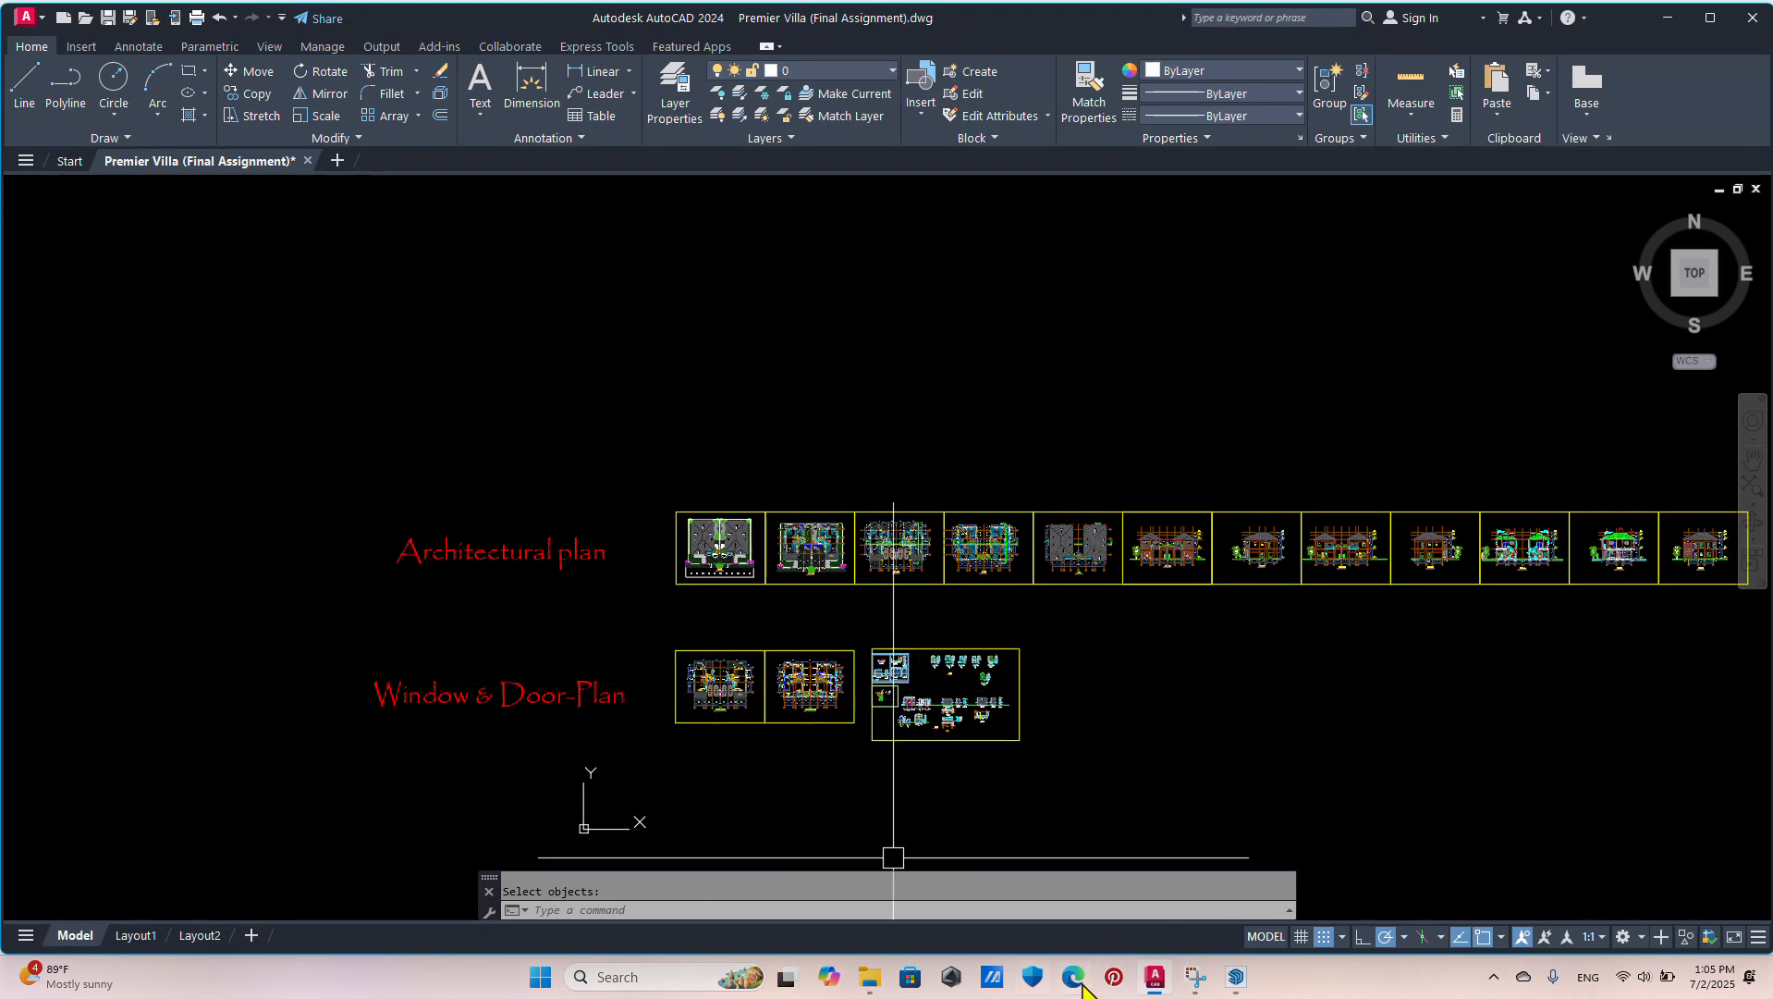
left_click(1237, 982)
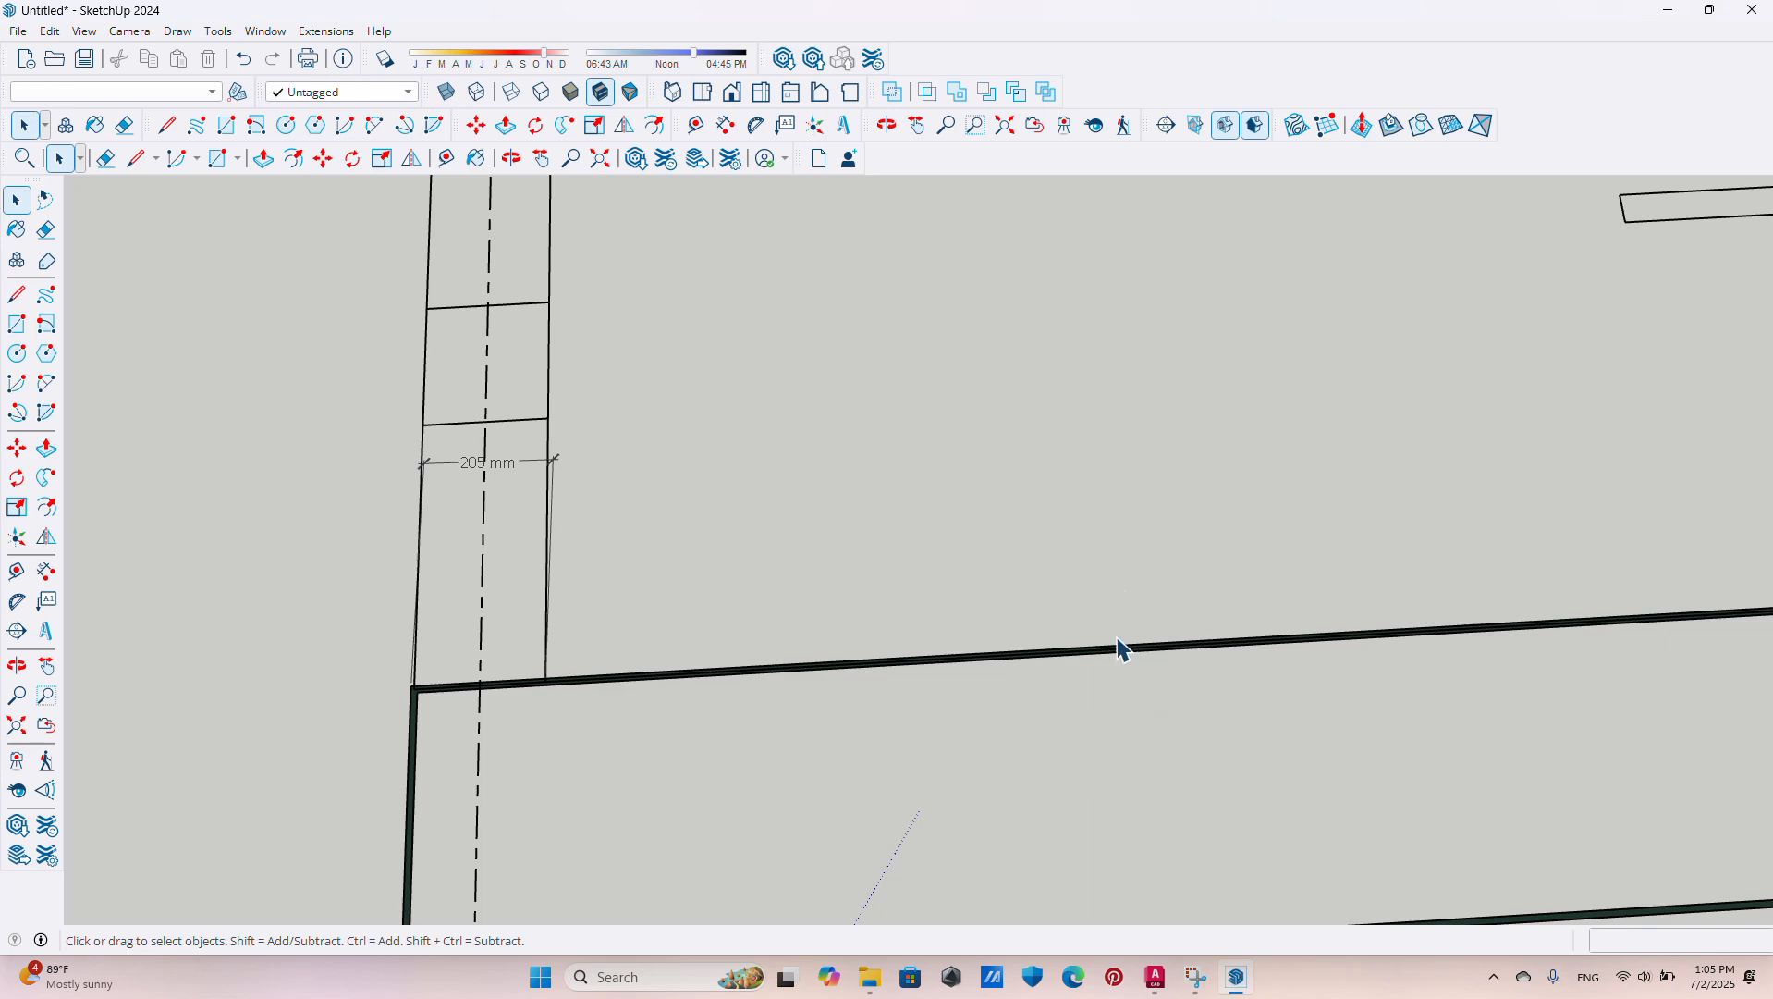
scroll(1164, 724, "down", 8)
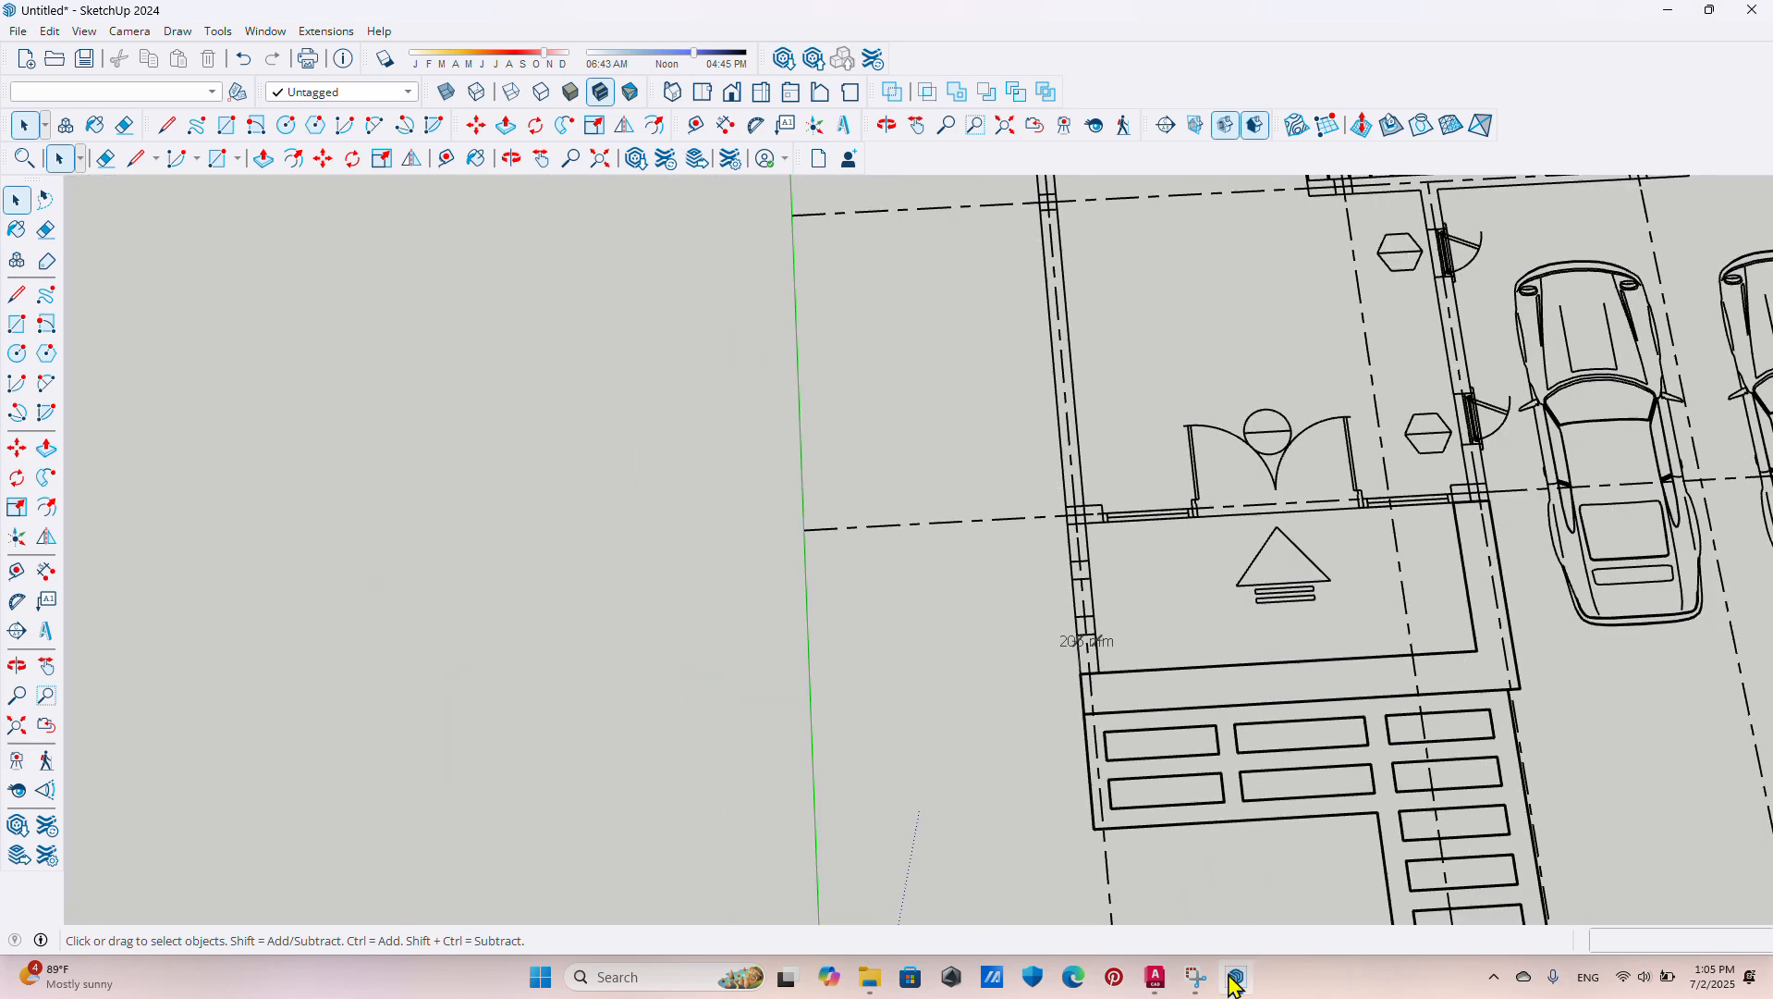
mouse_move(1156, 977)
scroll(1205, 705, "down", 10)
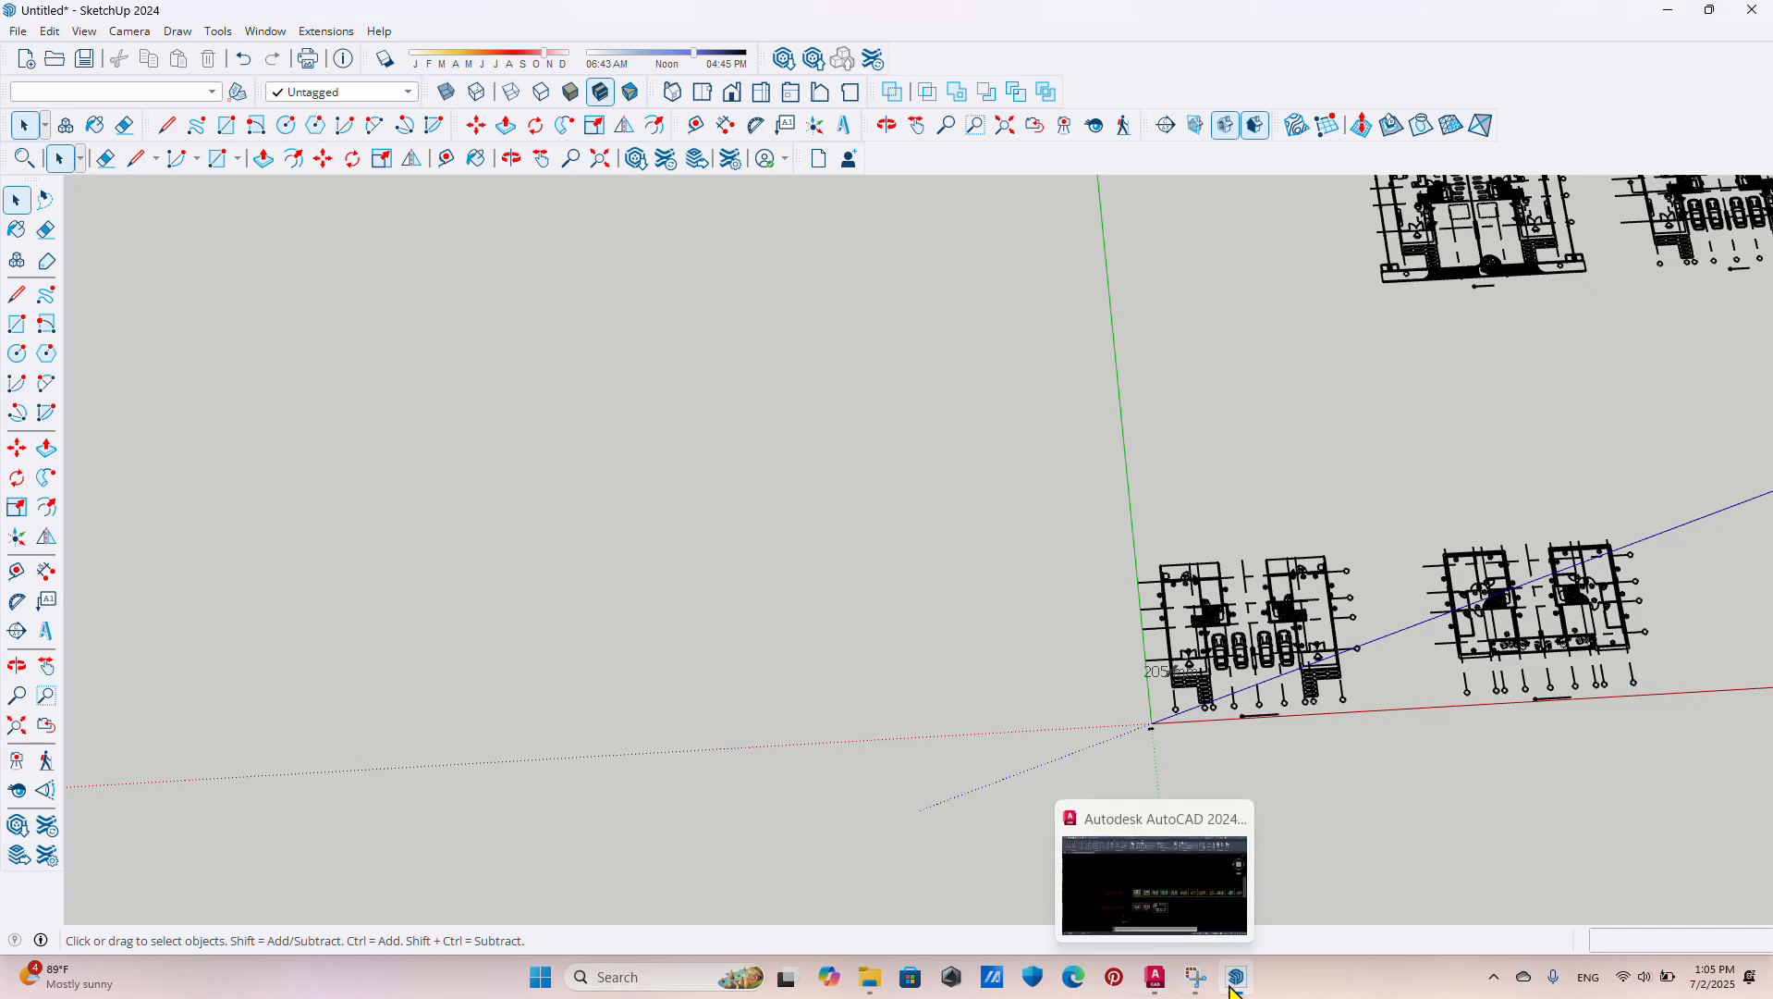
left_click(1156, 976)
scroll(776, 681, "up", 10)
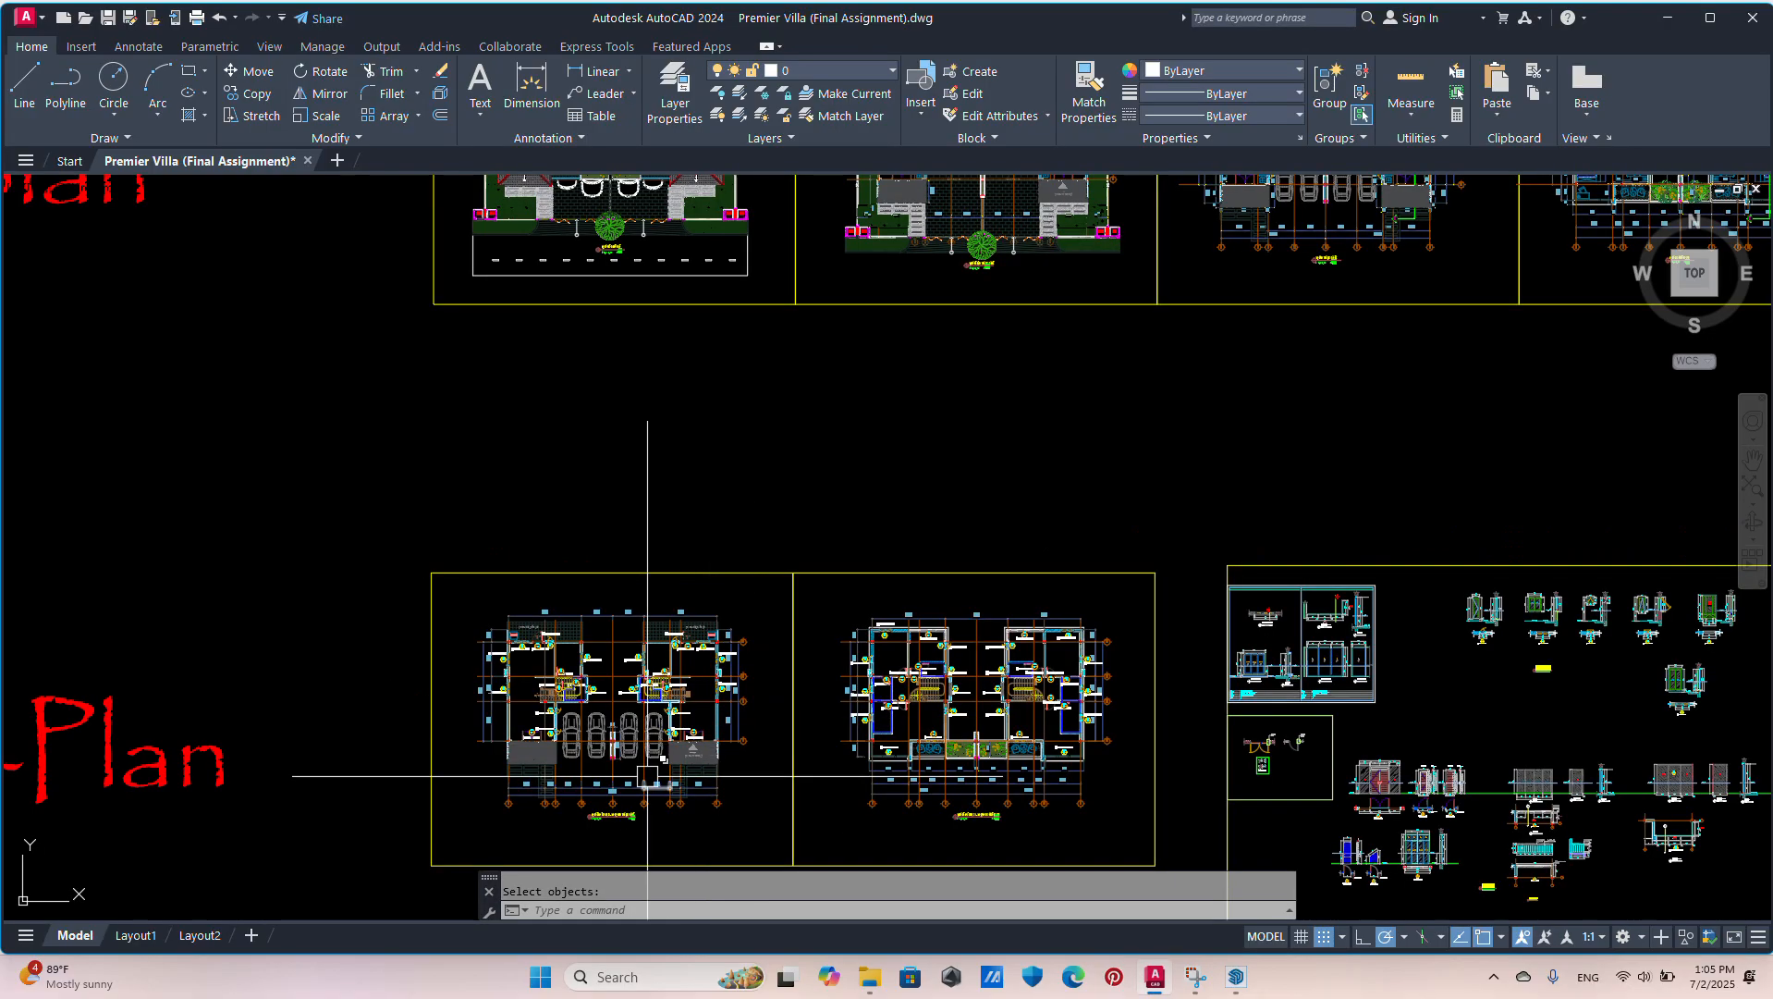
scroll(591, 678, "up", 5)
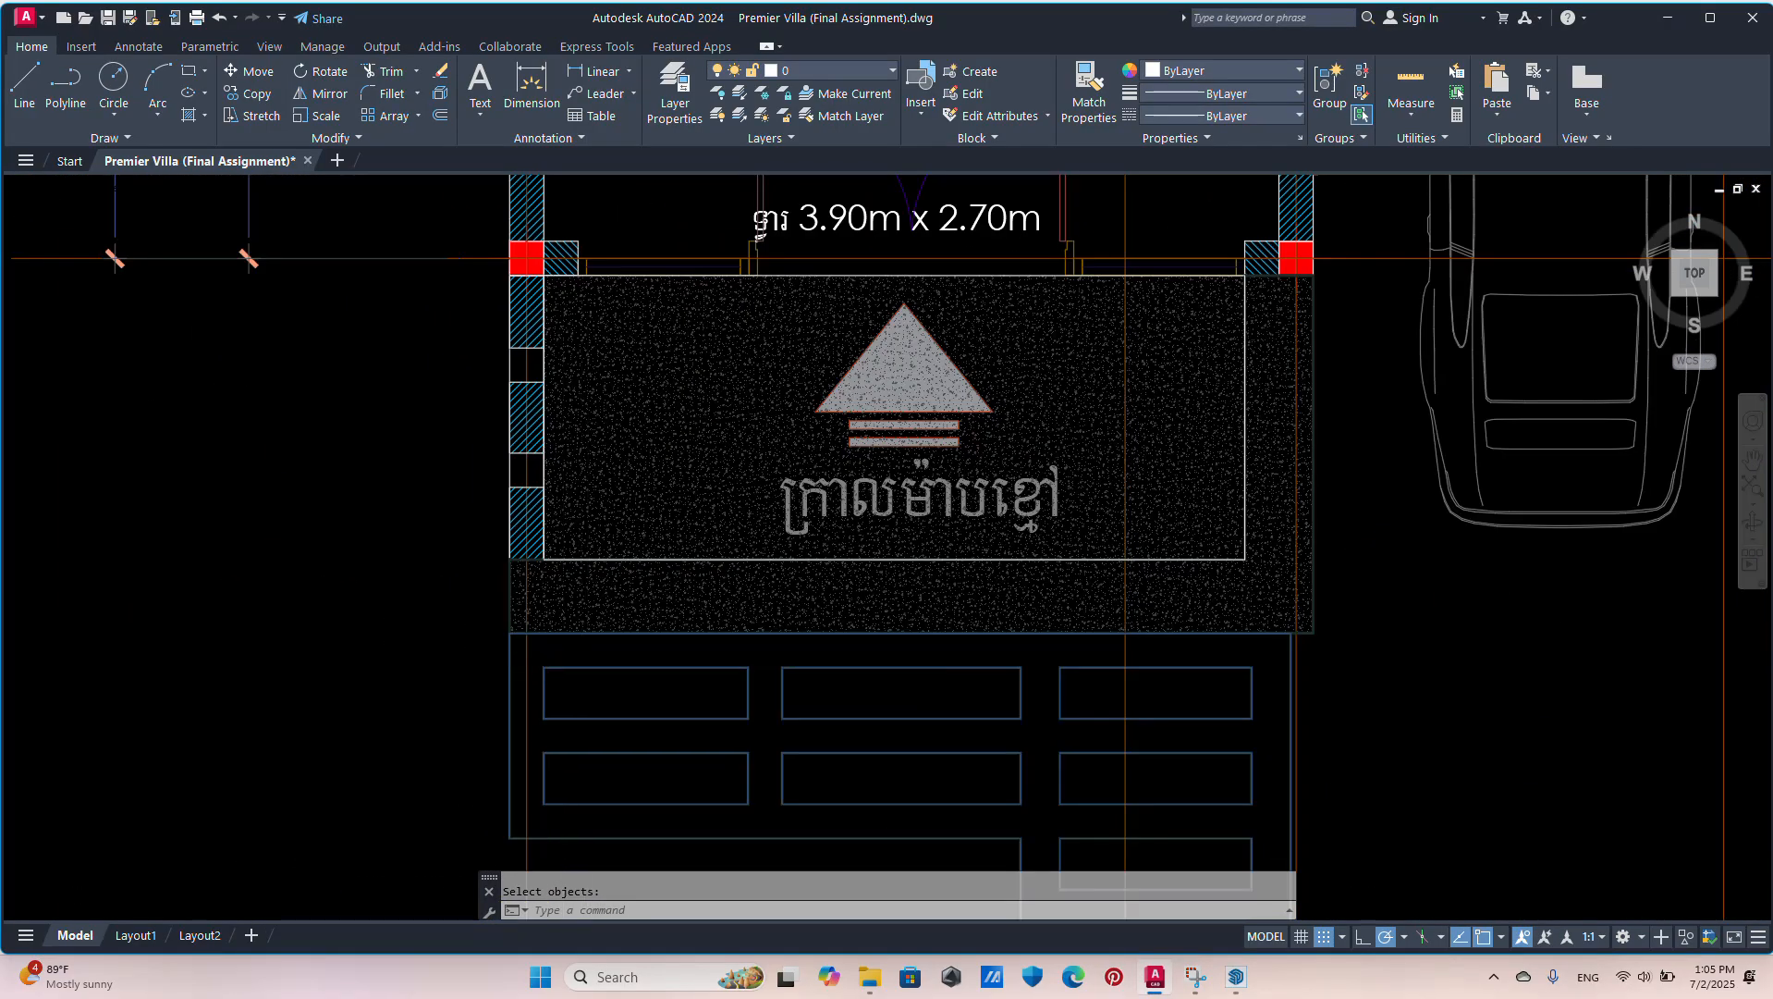
Step: Measure the side wall's thickness at the terrace edge with a linear dimension, without placing the dimension
type("dli")
key("Return")
scroll(571, 463, "up", 7)
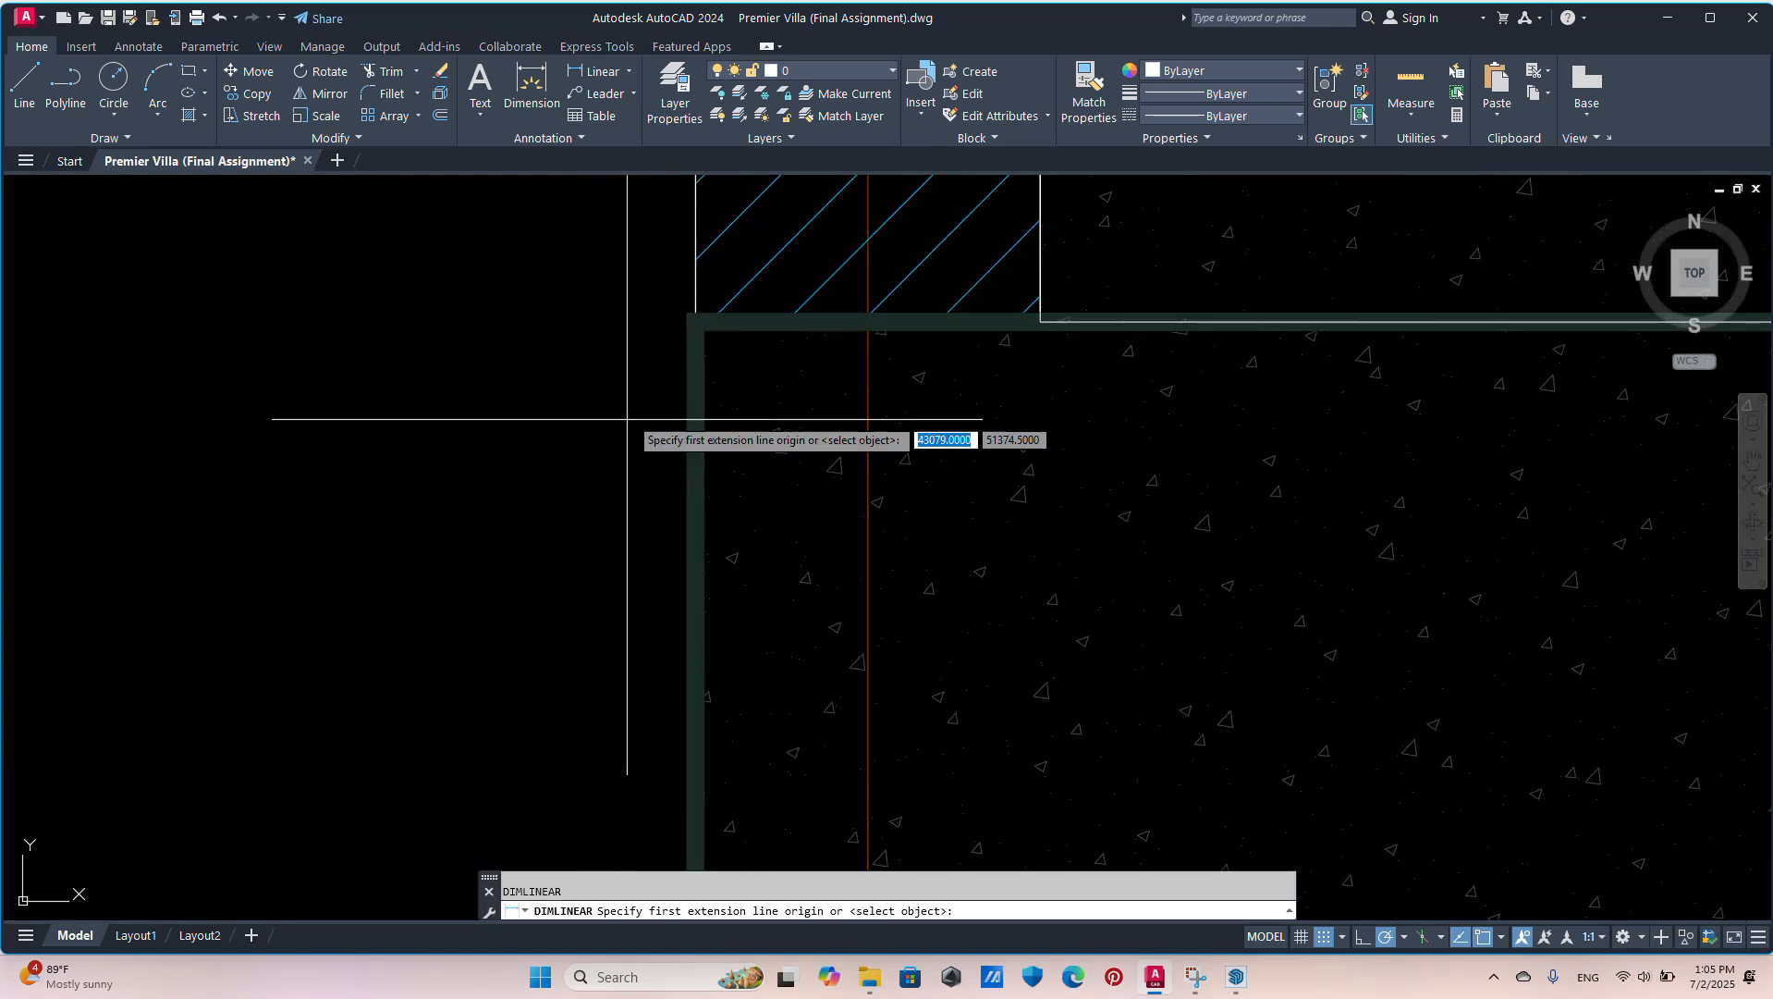
left_click(695, 321)
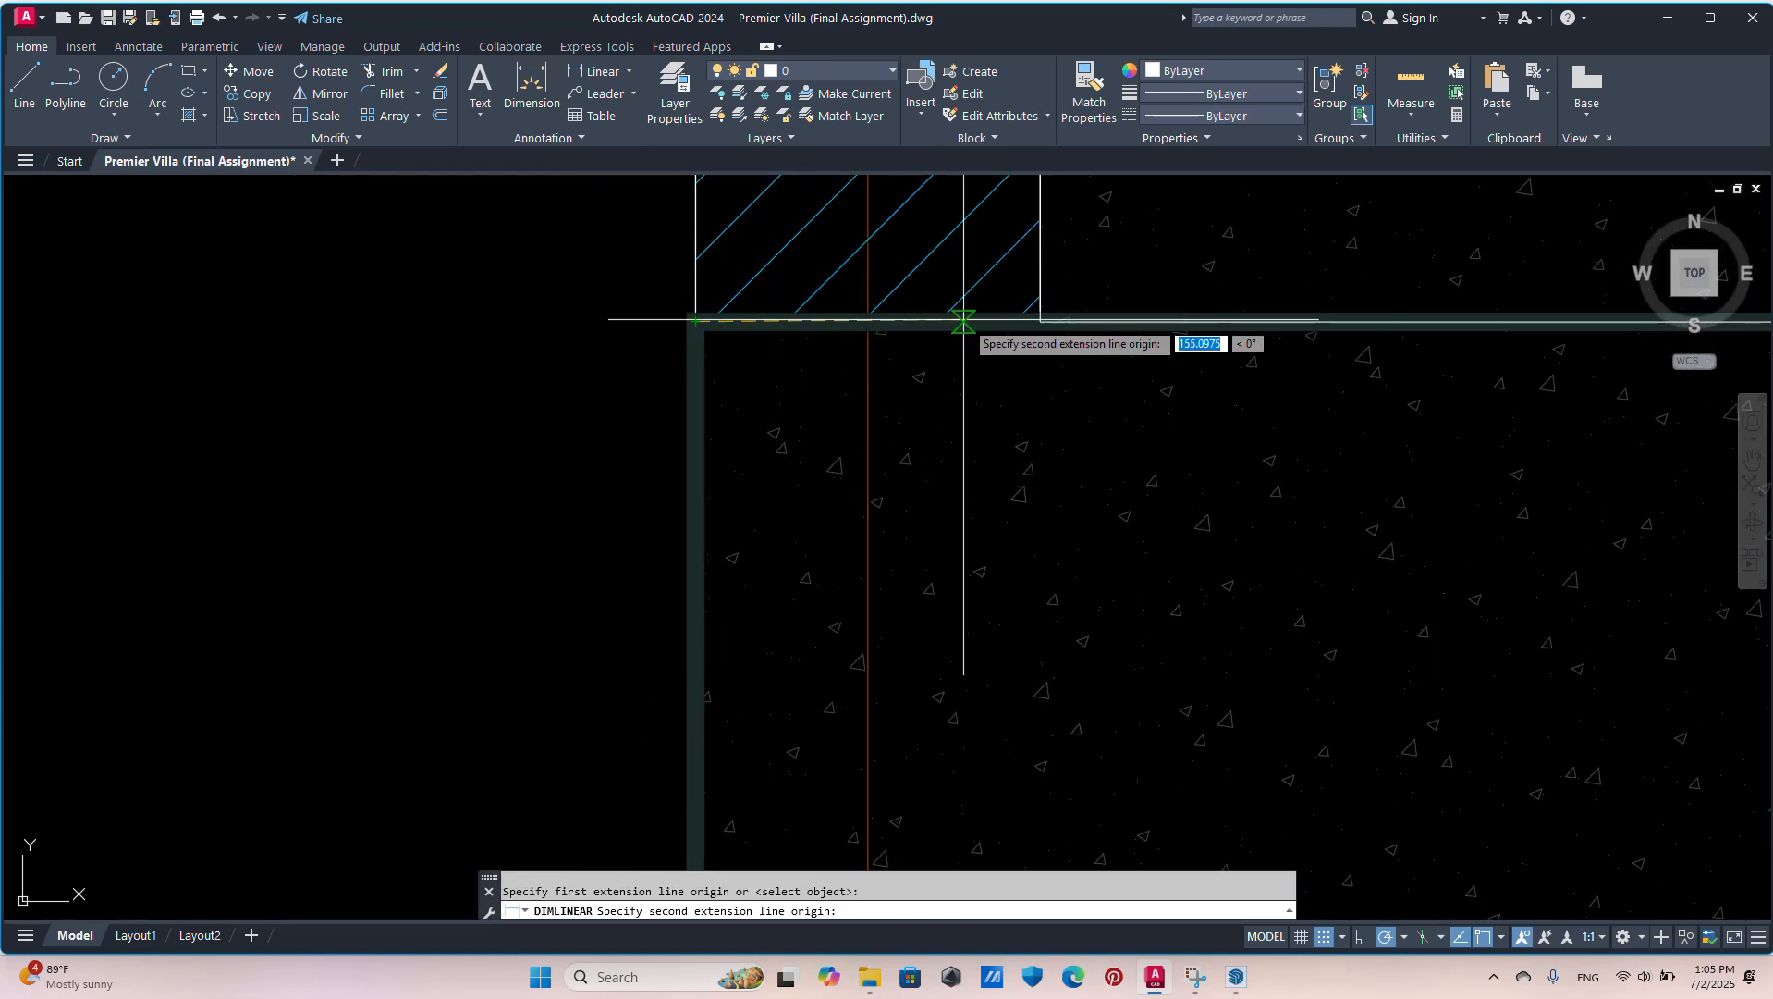
left_click(1040, 320)
scroll(1040, 462, "down", 3)
middle_click_drag(1040, 467, 1038, 747)
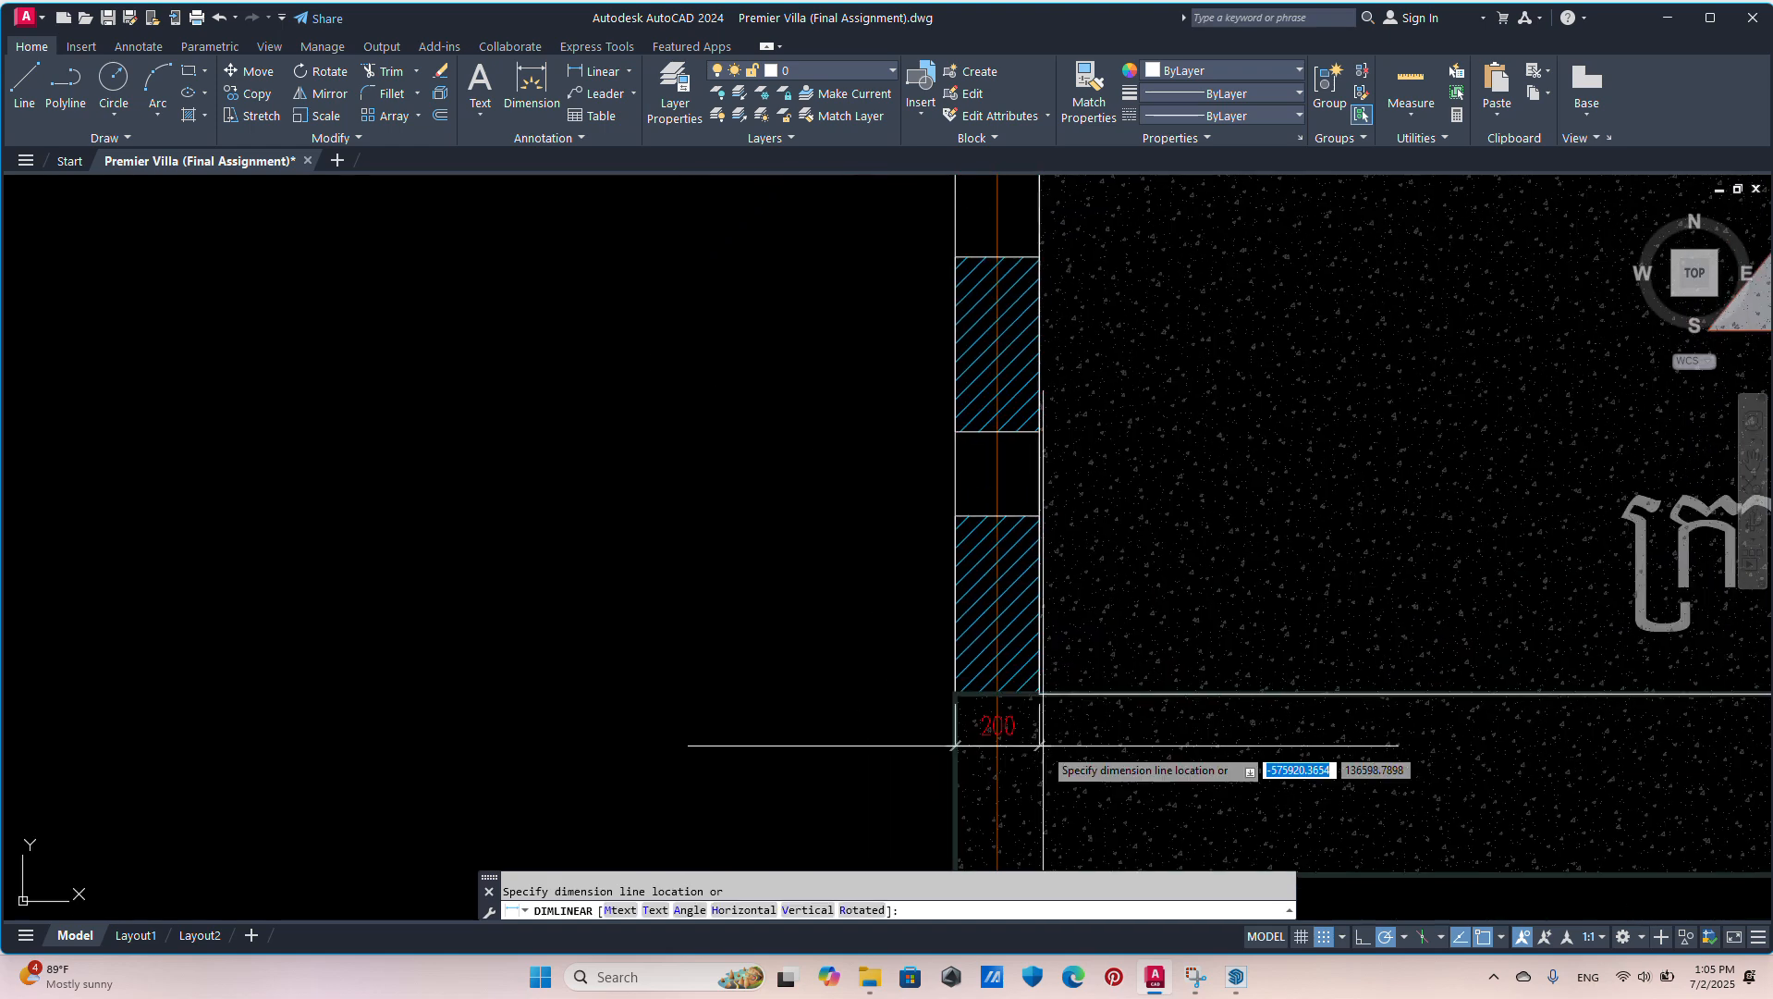
scroll(990, 507, "up", 4)
key("Escape")
scroll(942, 494, "down", 4)
scroll(927, 675, "up", 6)
scroll(907, 472, "down", 2)
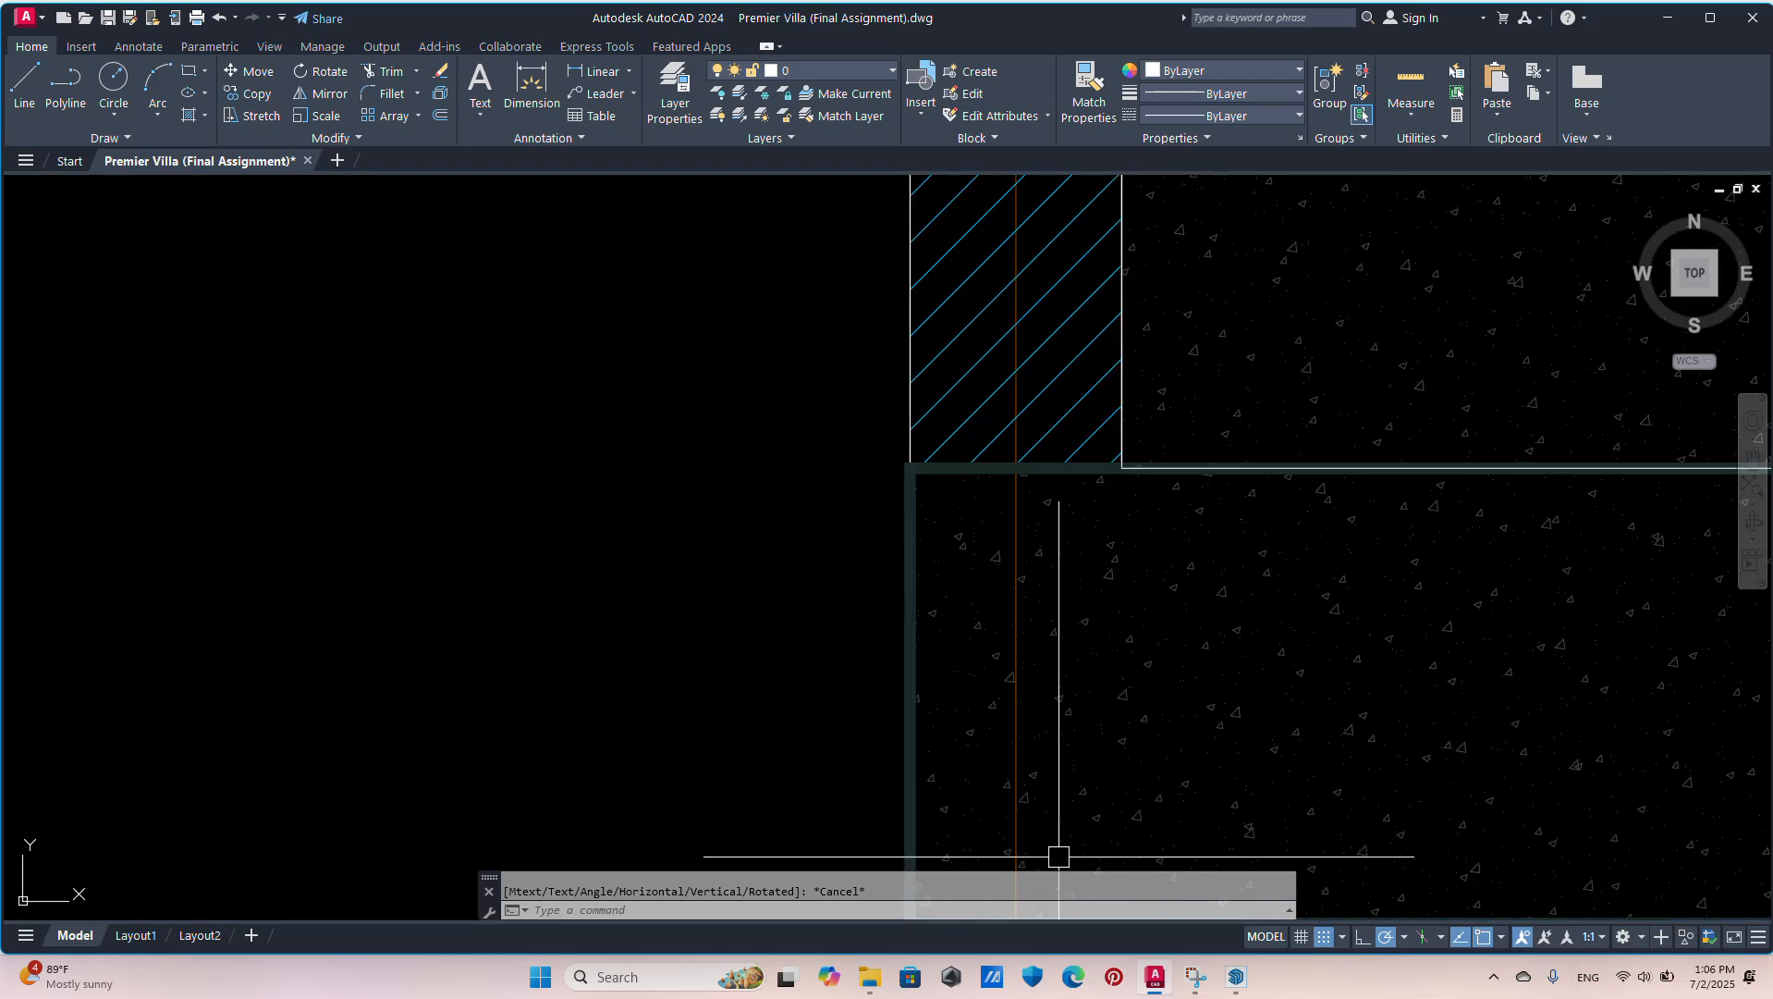
Step: Return to SketchUp and erase the wall-thickness dimension beside the entrance terrace on the floor plan with cars
left_click(1234, 982)
scroll(1188, 743, "up", 10)
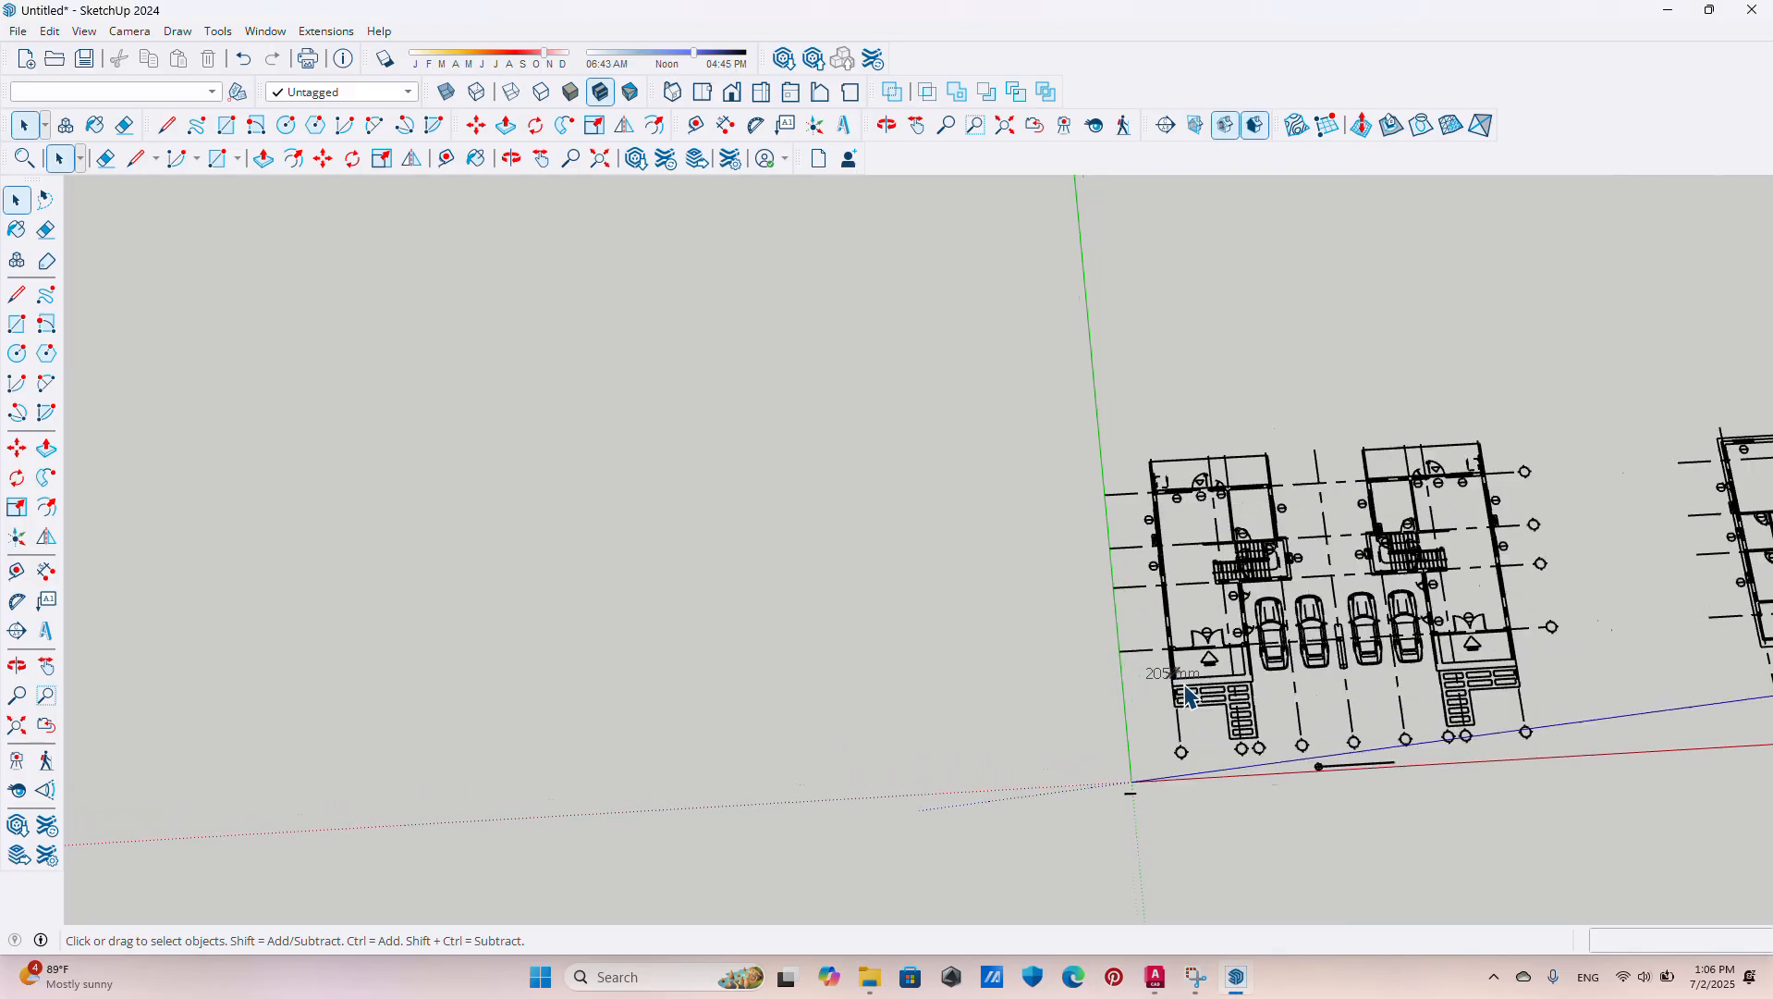
scroll(1127, 649, "up", 5)
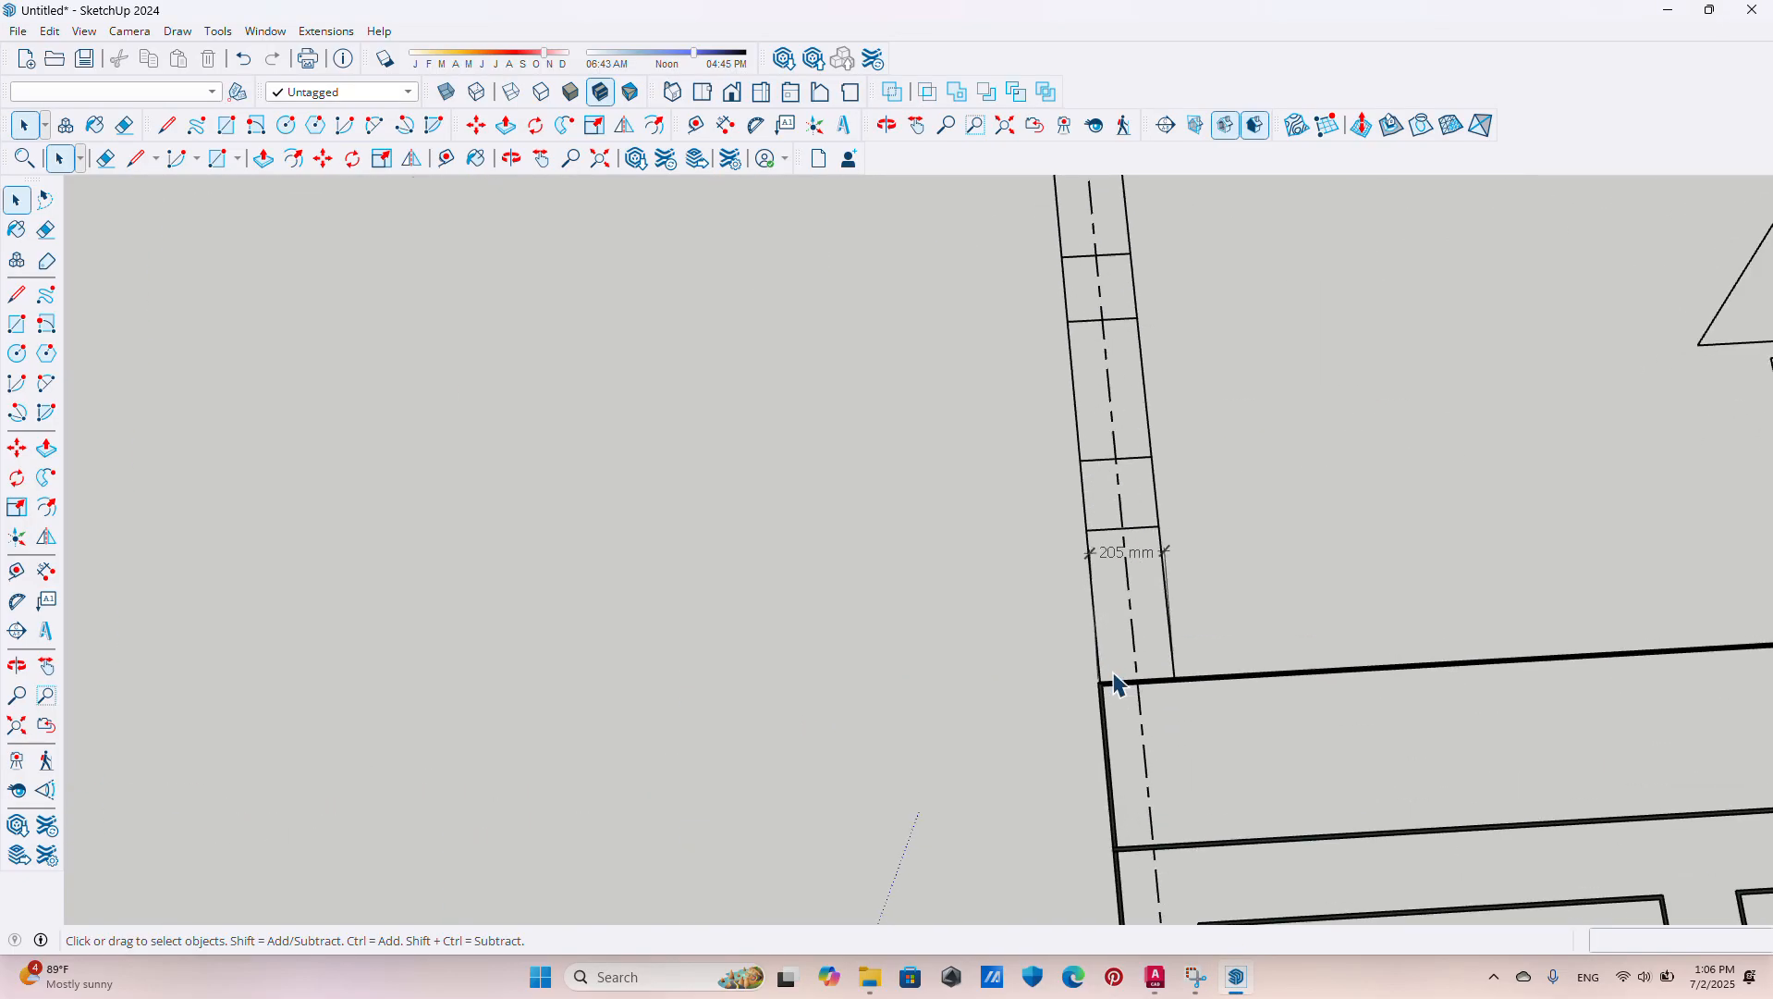
middle_click_drag(1089, 774, 1021, 767)
scroll(1043, 760, "up", 2)
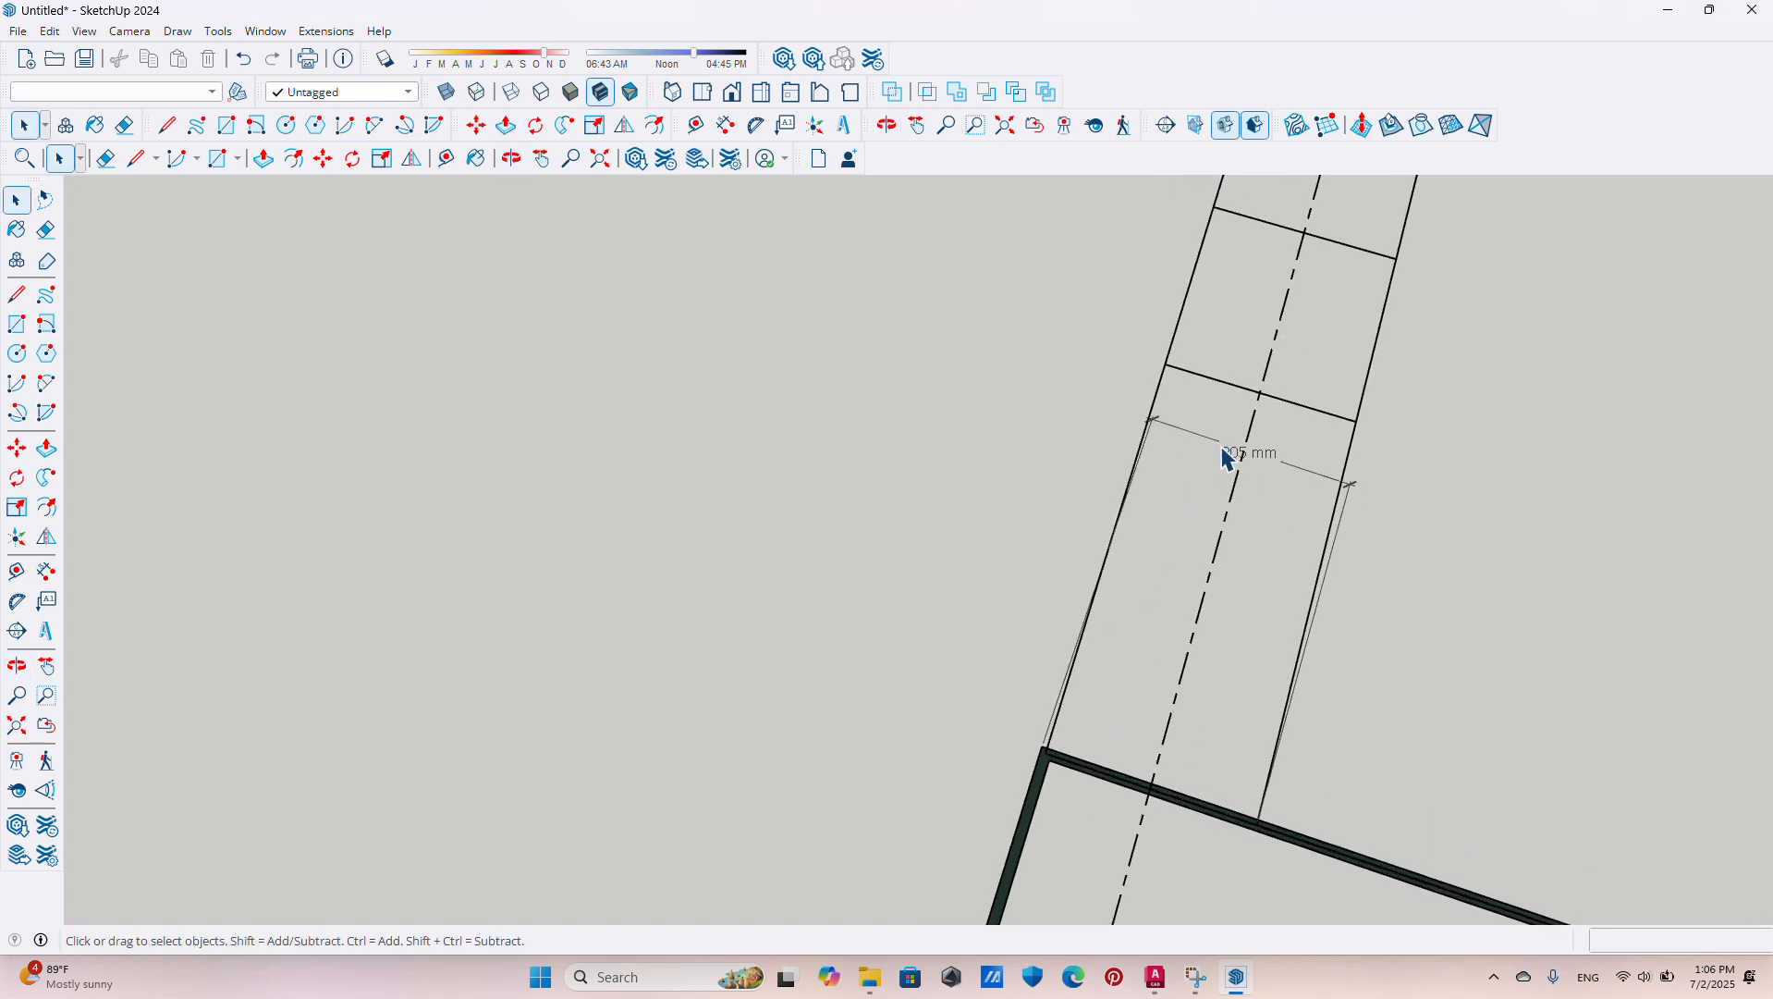
key("e")
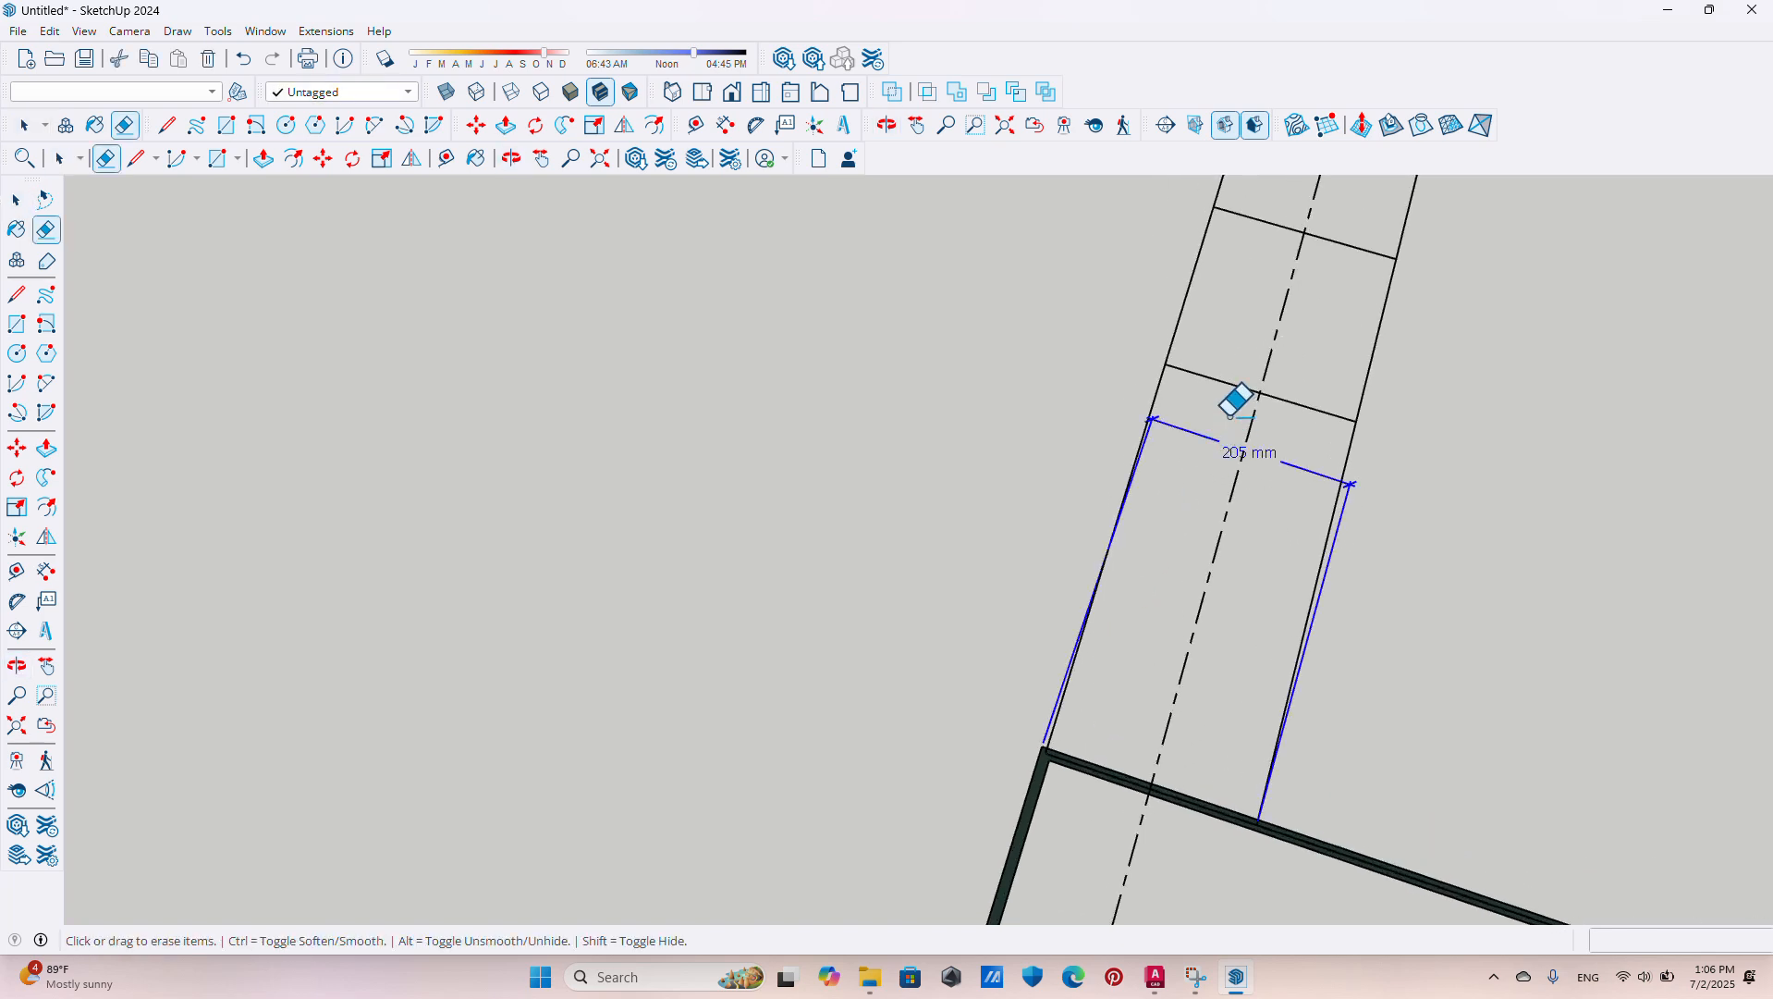
left_click_drag(1231, 415, 1168, 519)
key("space")
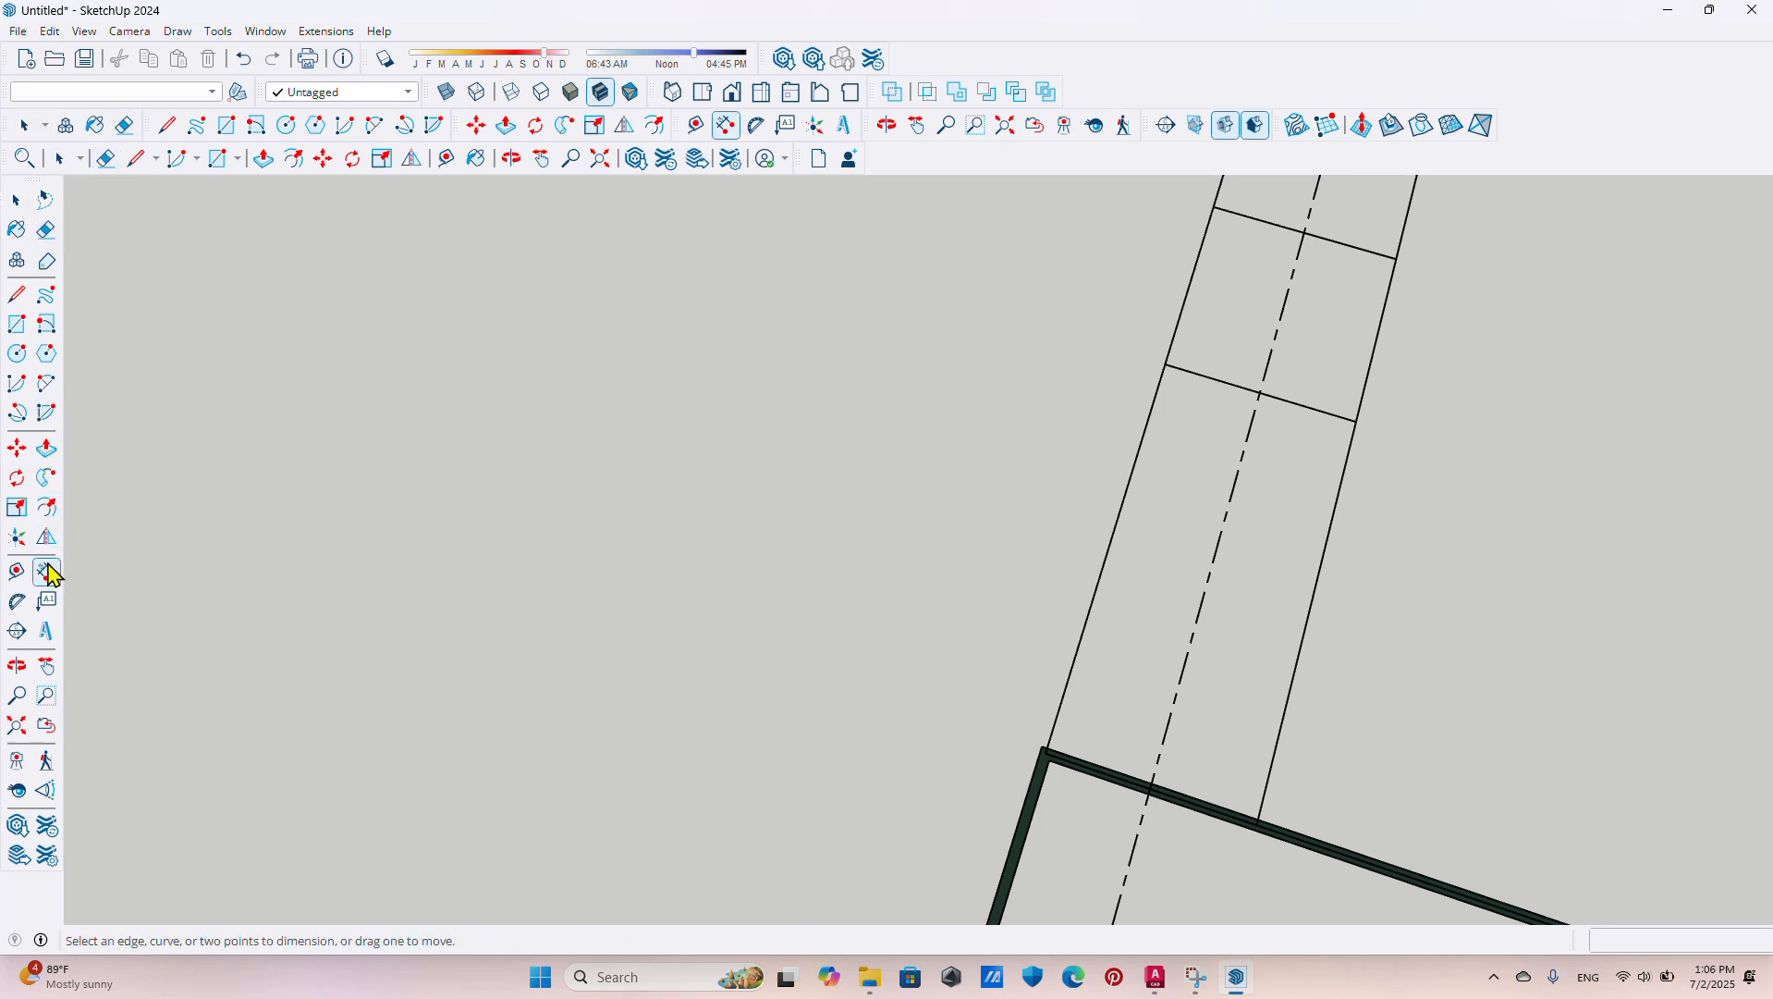
Step: Dimension the side wall's thickness again, between the exact endpoints of its two face lines at the terrace edge
scroll(787, 734, "up", 3)
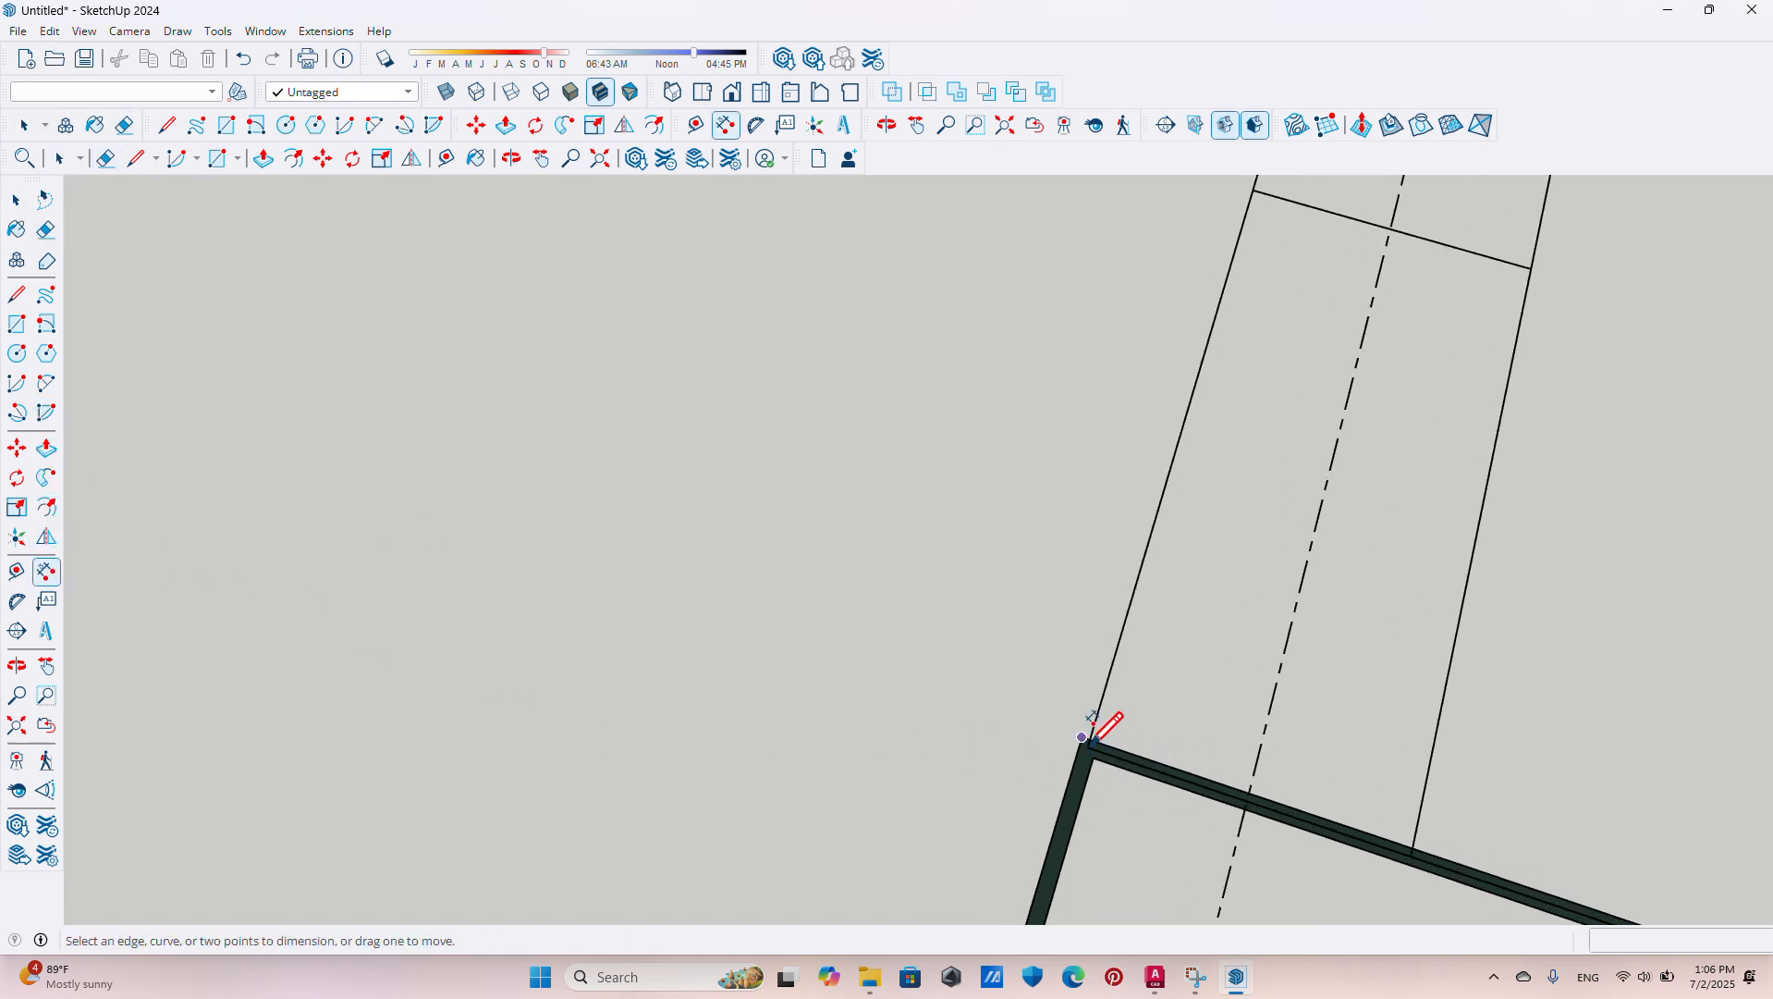
scroll(1095, 737, "up", 2)
left_click(1073, 717)
middle_click_drag(1072, 716, 1342, 613)
scroll(1328, 780, "up", 2)
left_click(1287, 762)
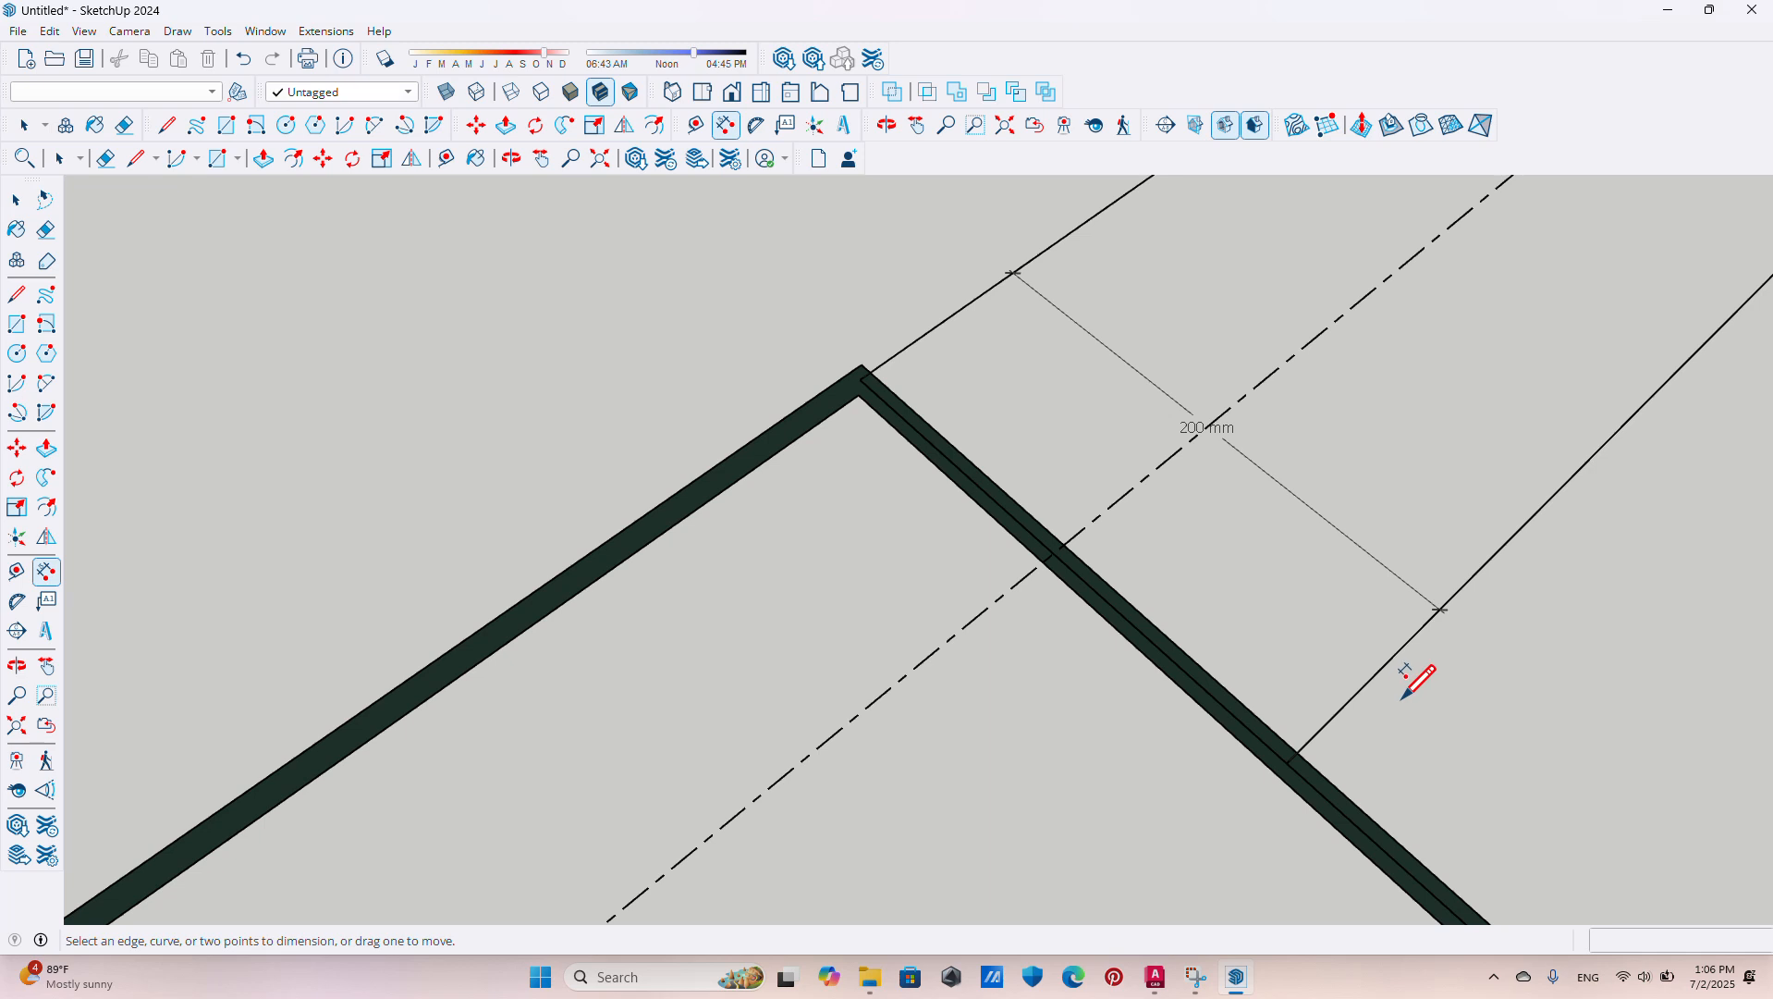
scroll(1402, 698, "down", 1)
key("space")
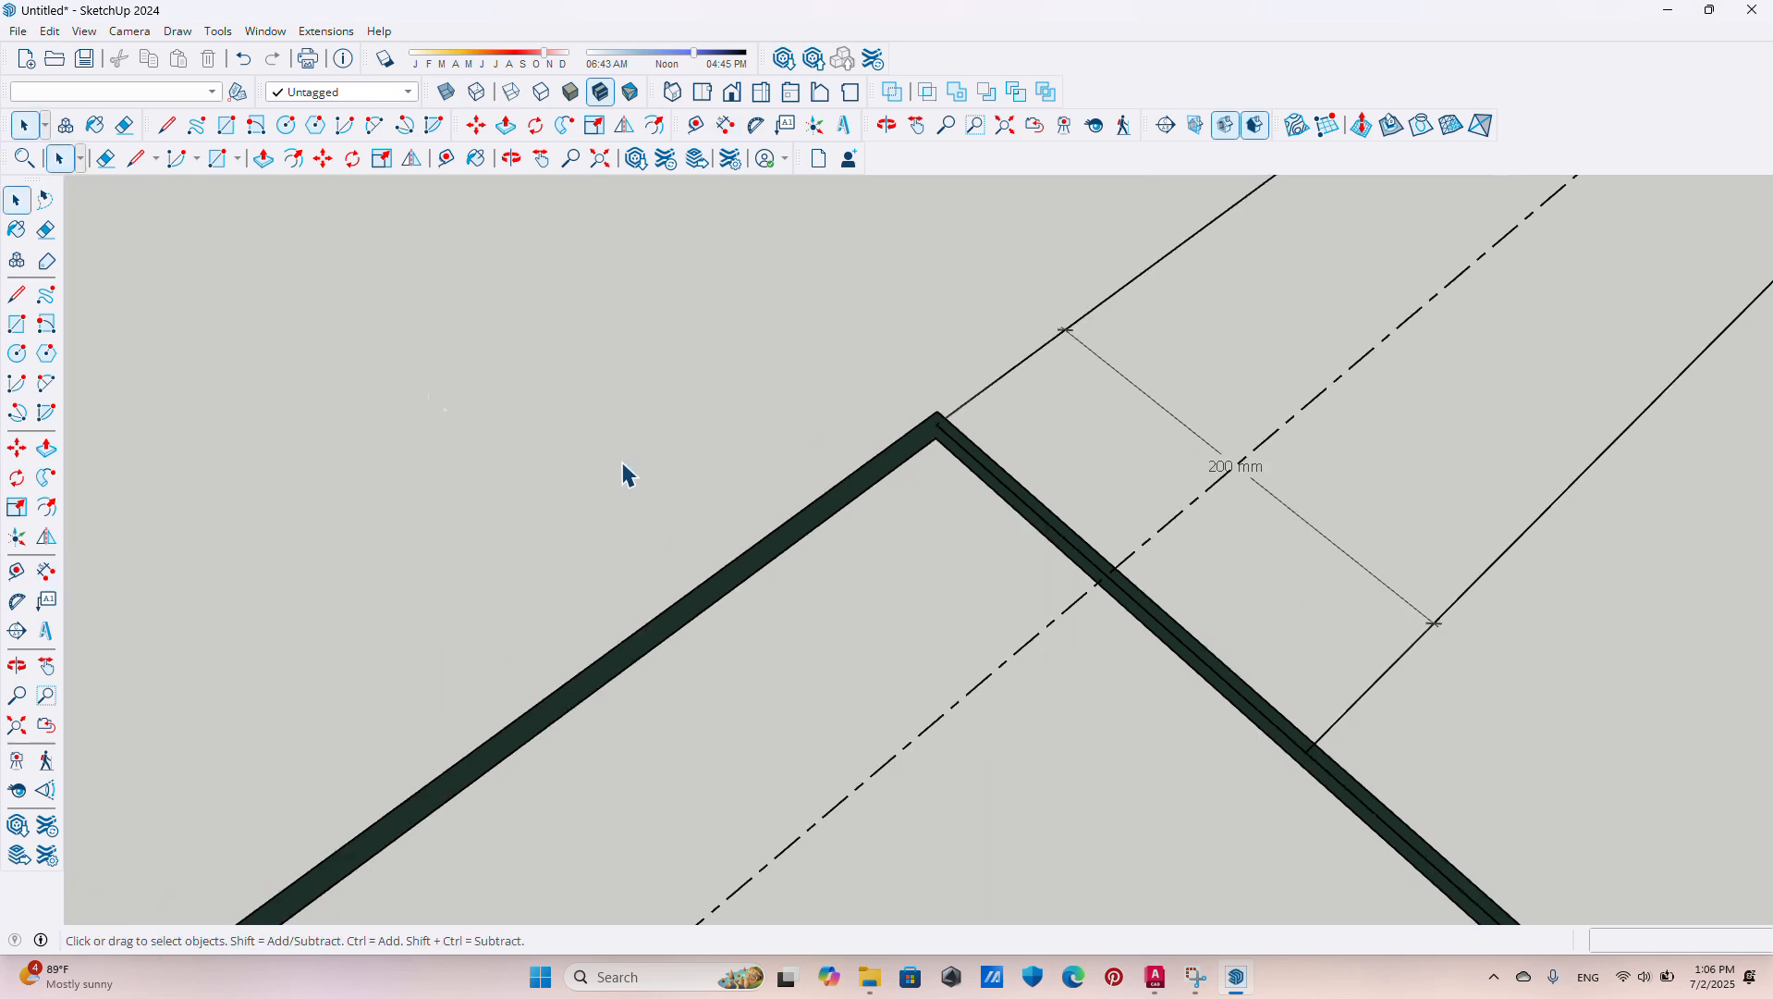
Step: Erase the new wall-thickness dimension and bring all the imported plans back into view
left_click(127, 130)
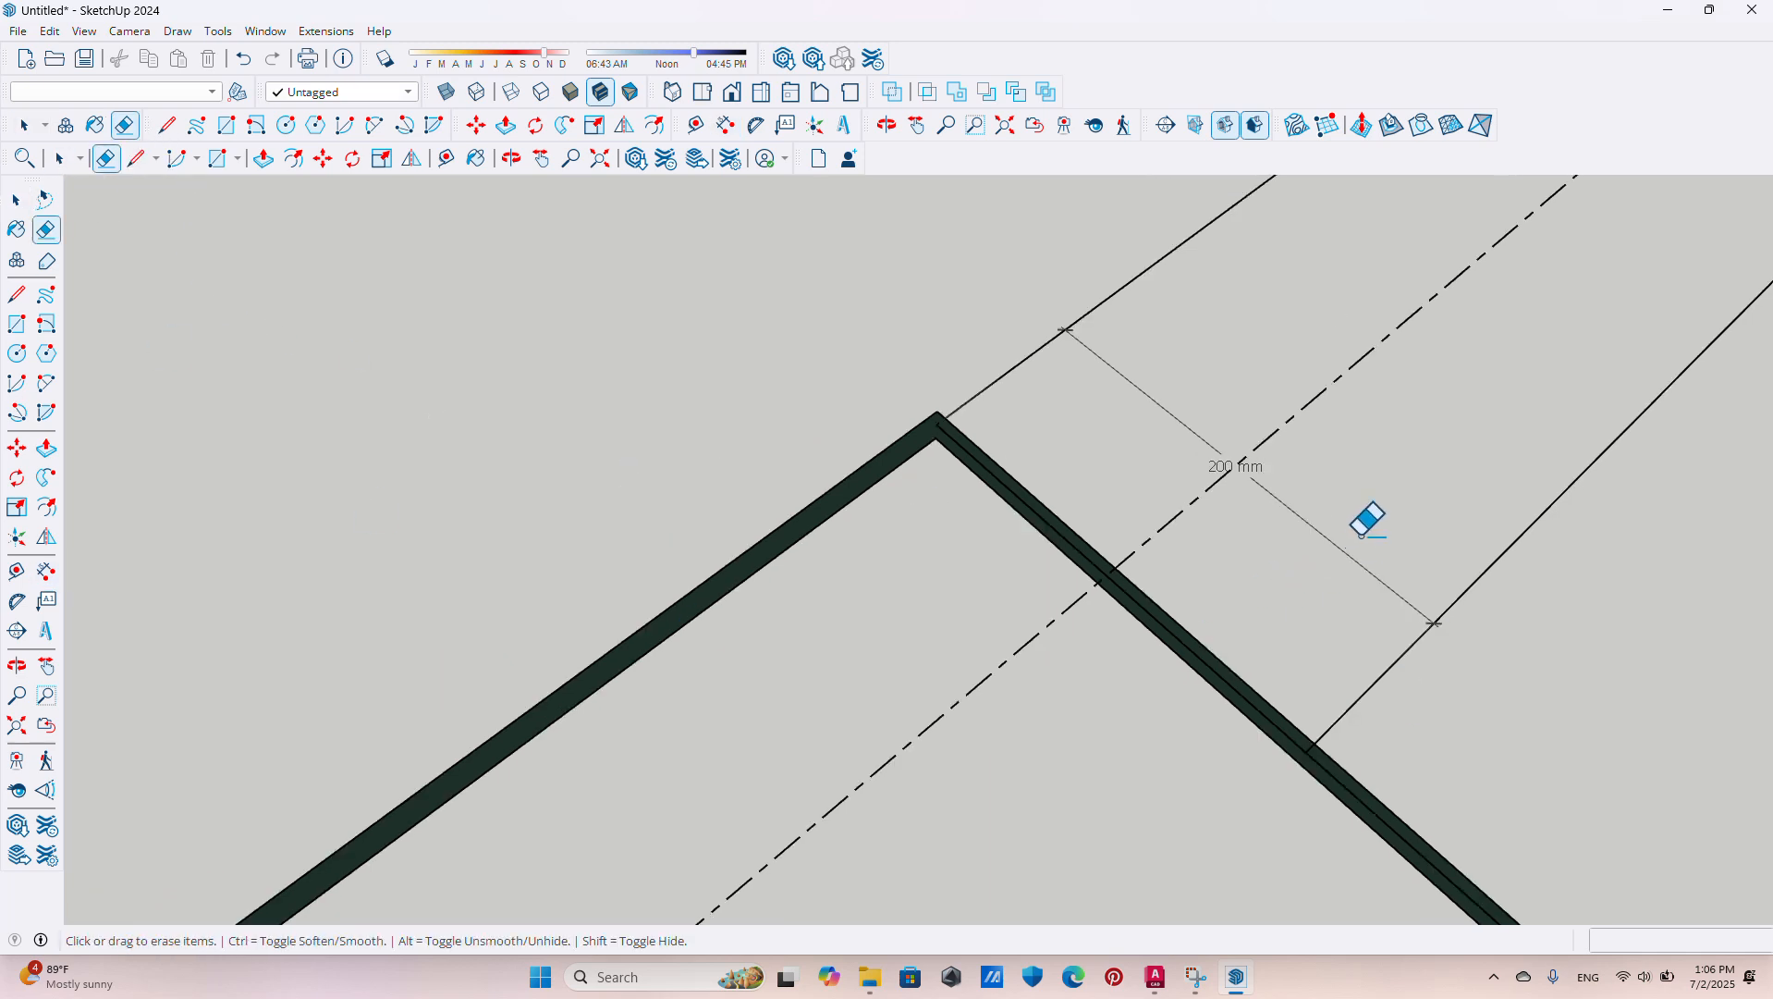
left_click_drag(1427, 450, 1338, 594)
scroll(1337, 594, "down", 1)
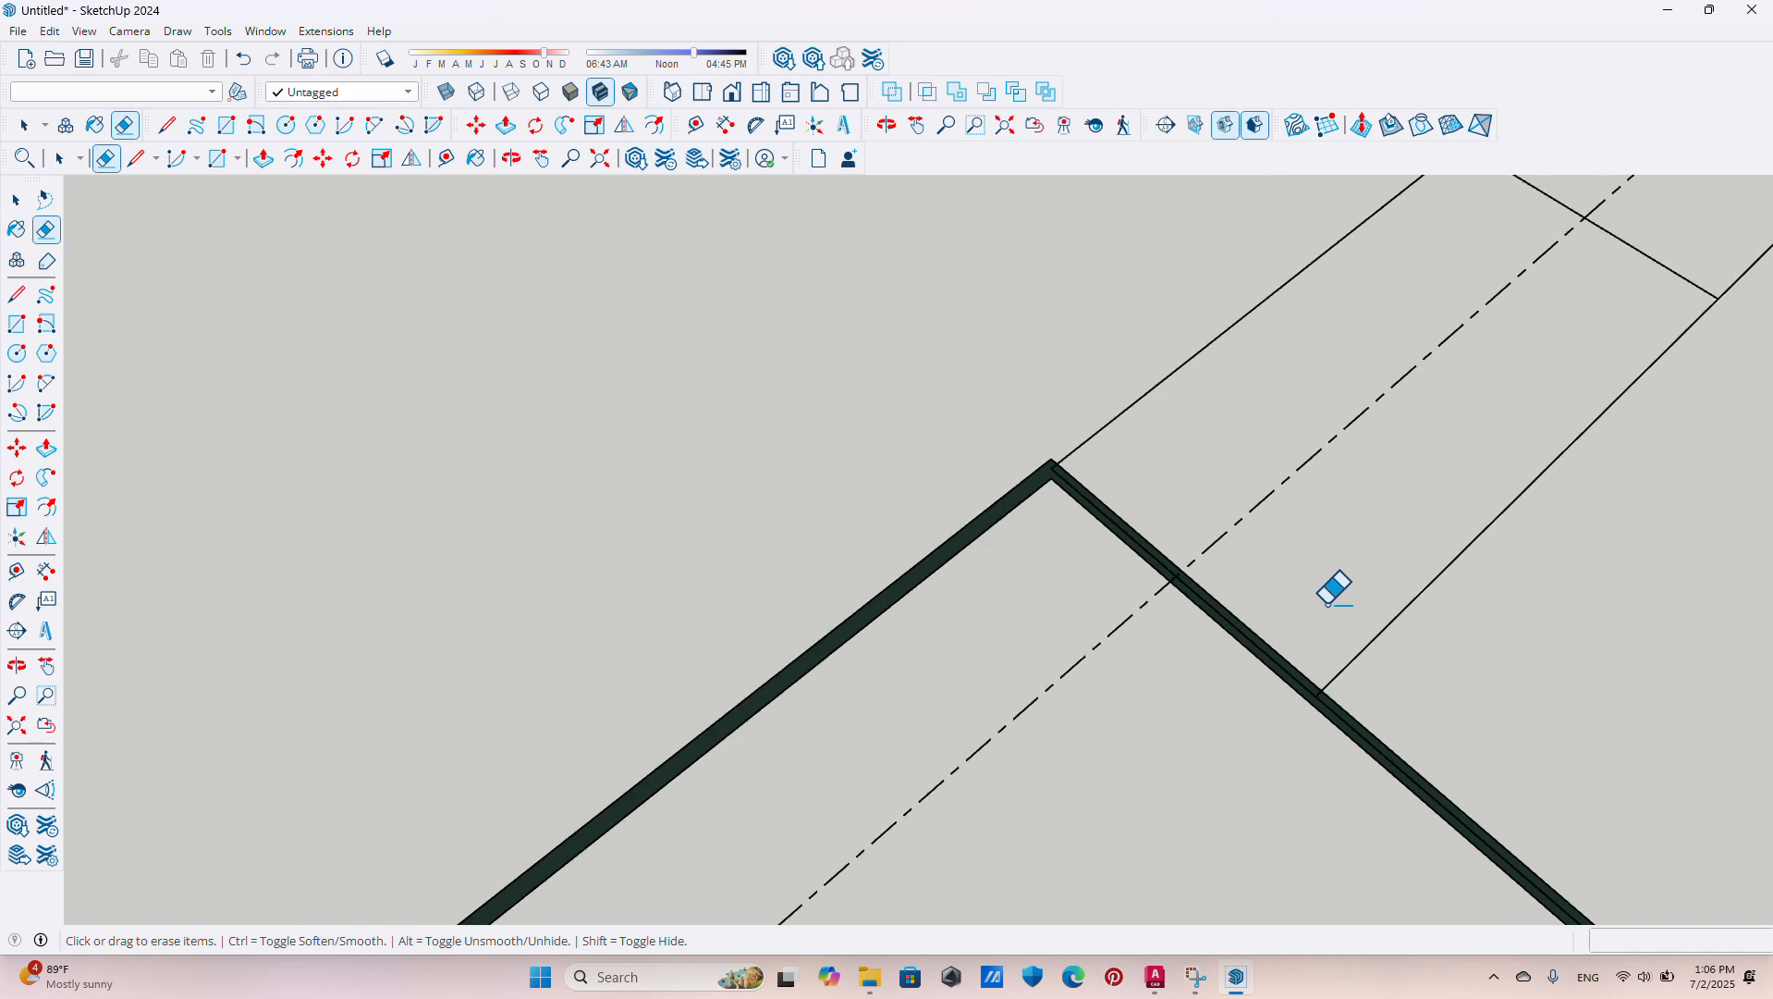
mouse_move(1305, 625)
middle_mouse_down()
mouse_move(1262, 830)
mouse_move(1406, 809)
middle_mouse_up()
key("space")
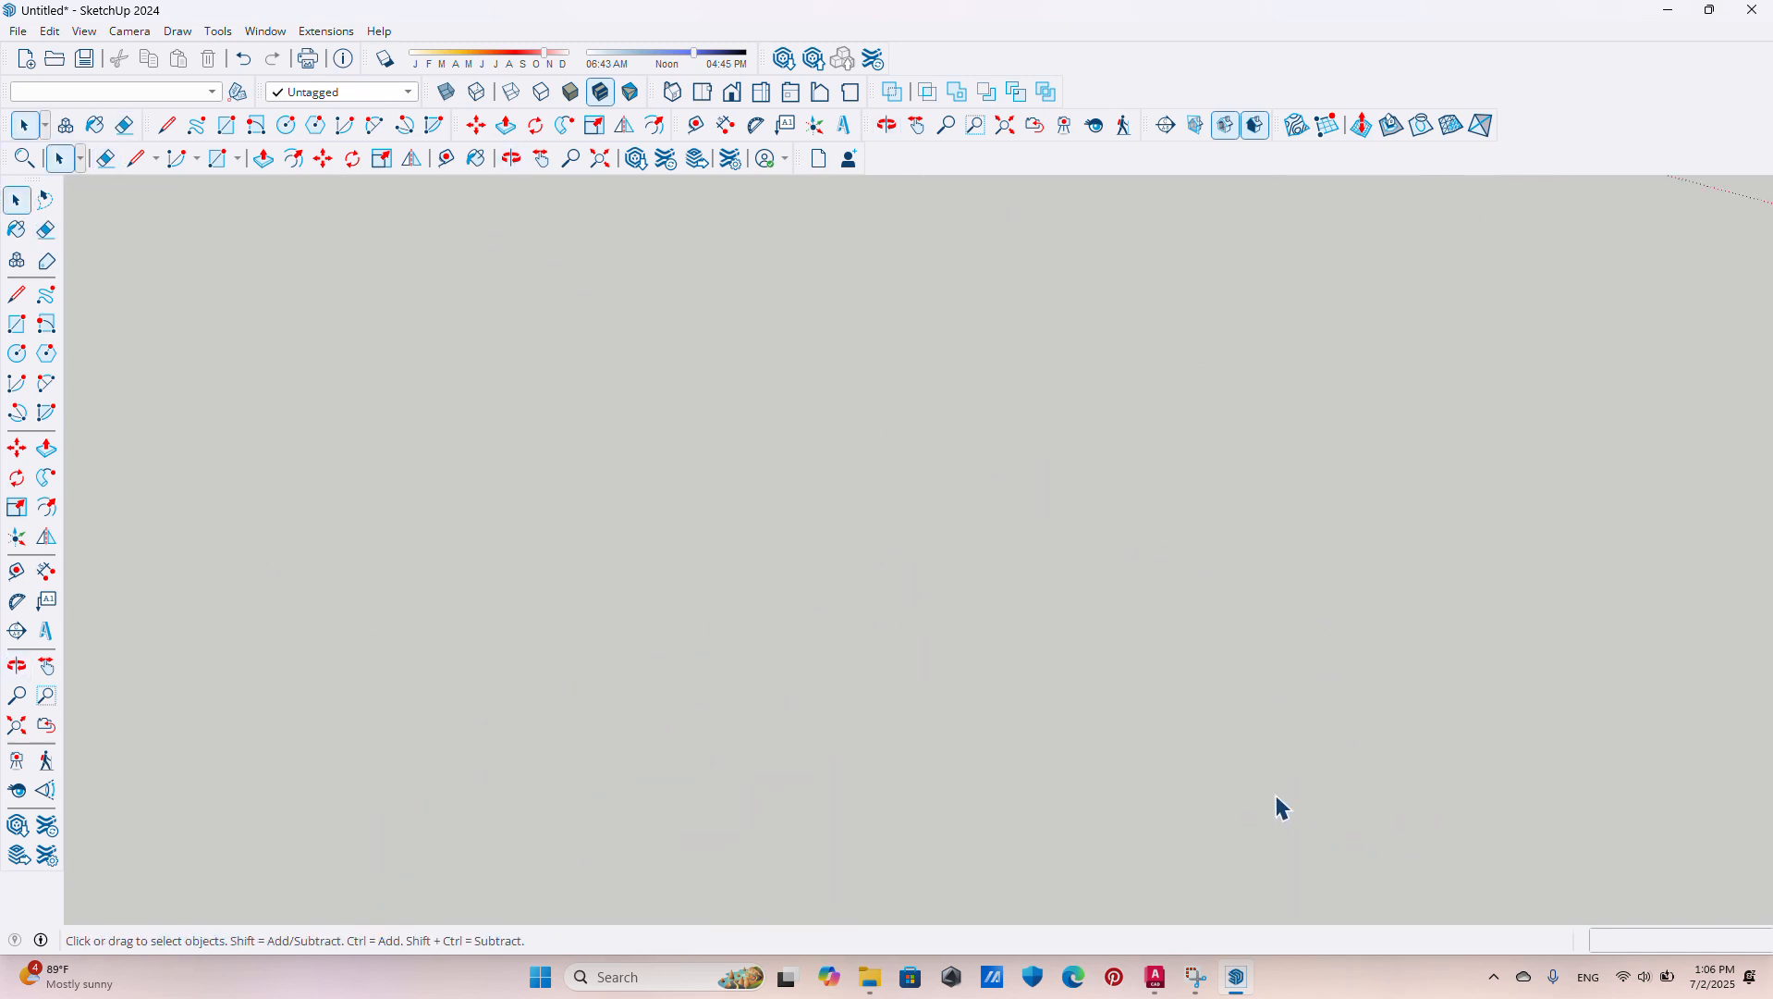
scroll(968, 685, "down", 2)
middle_click_drag(970, 686, 1008, 675)
middle_click_drag(1174, 539, 1176, 581)
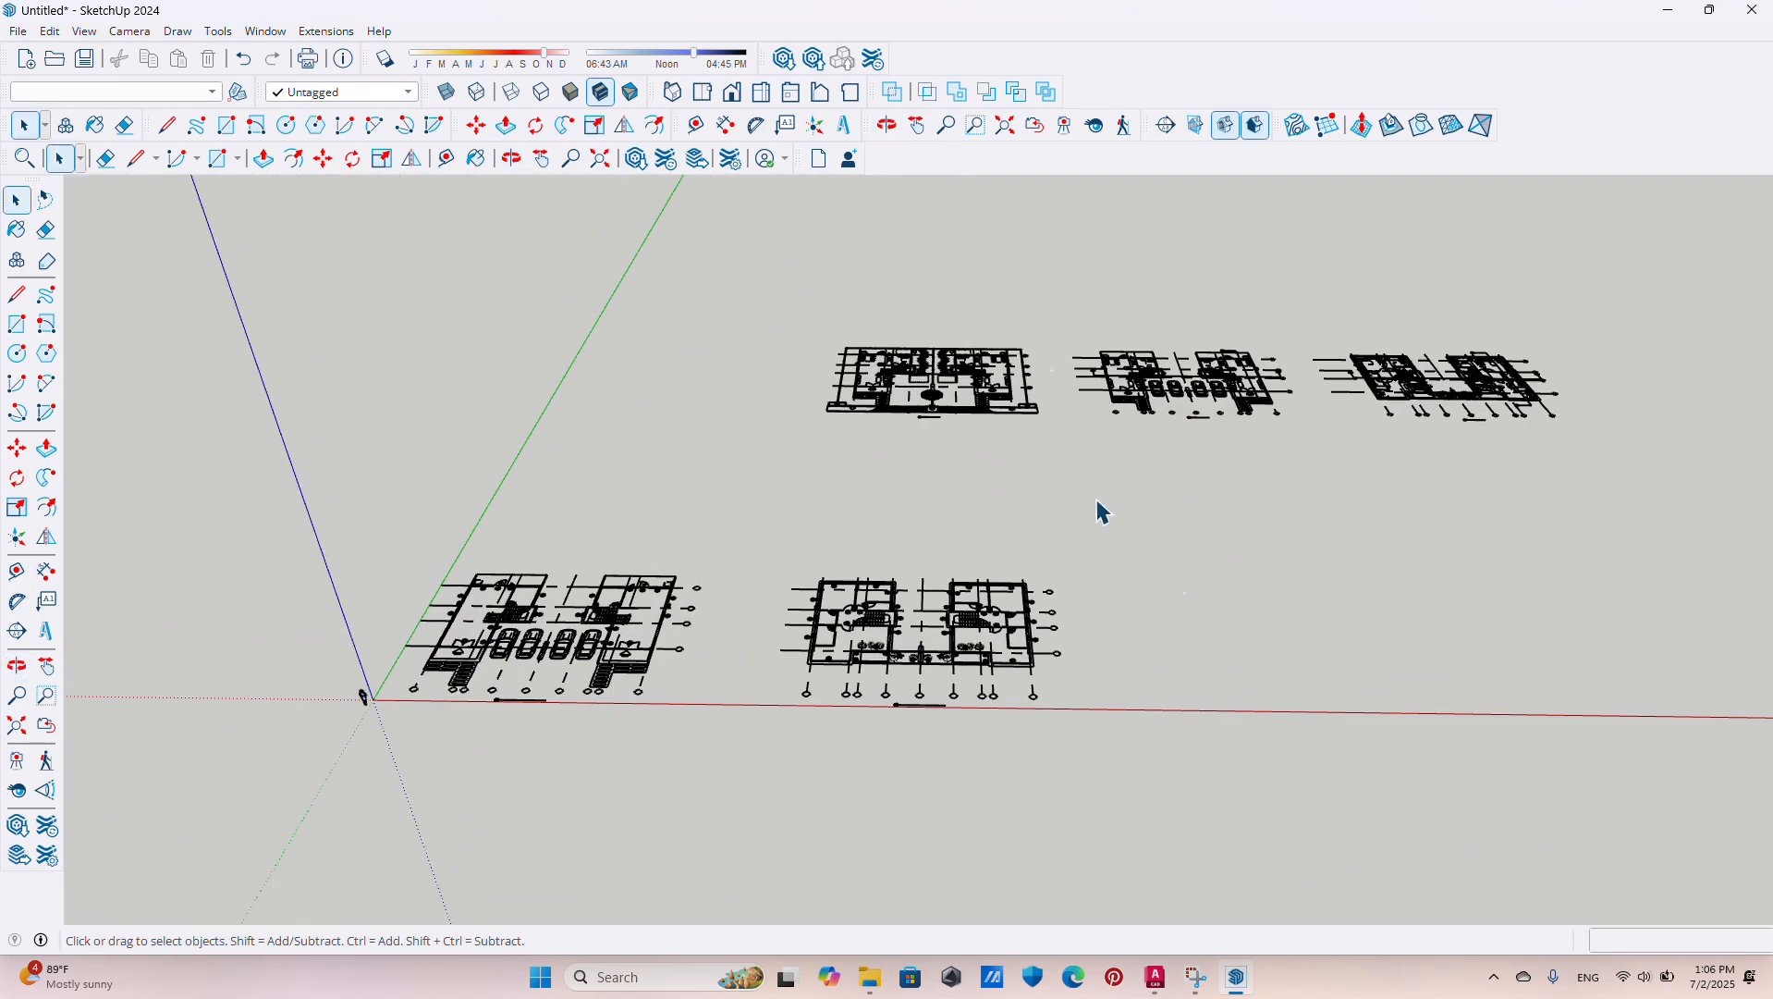